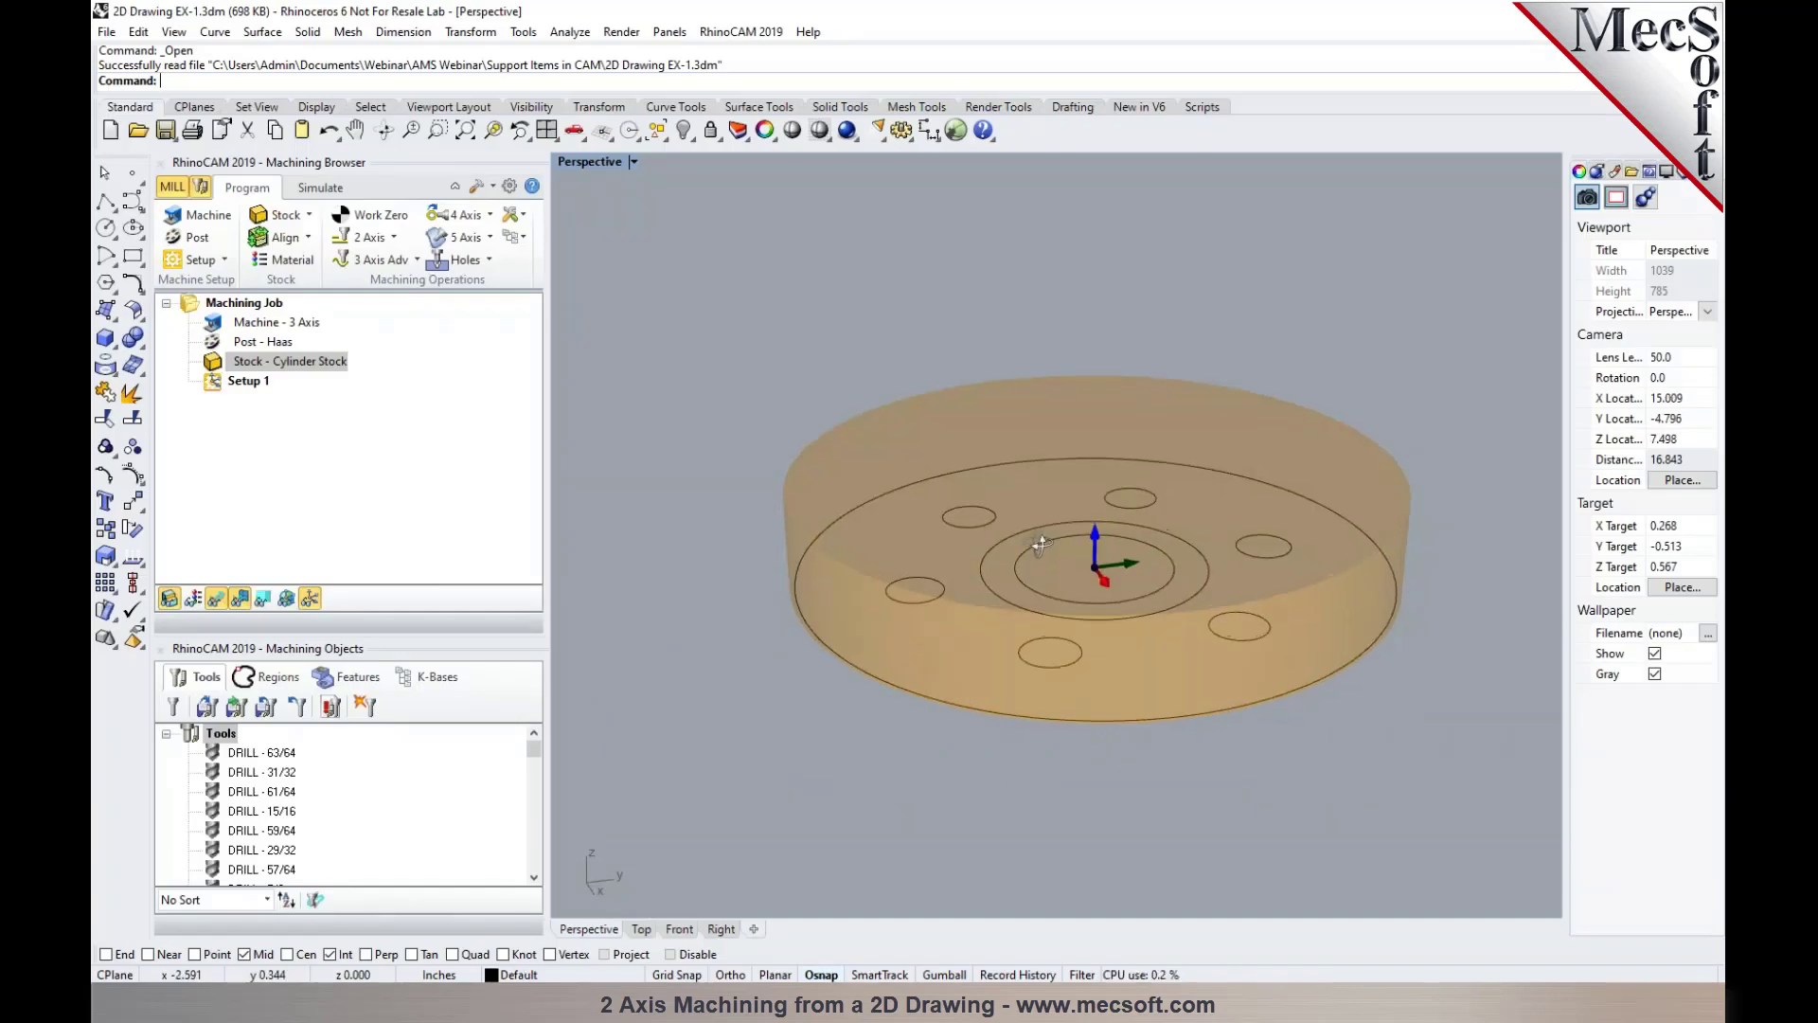
Create a Z-axis cylinder stock centred at 0,0,0 with radius 3.3 and length 1.1
{"action": "left_click", "coordinate": [195, 598]}
{"action": "mouse_move", "coordinate": [1191, 555]}
{"action": "right_mouse_down"}
{"action": "mouse_move", "coordinate": [1299, 621]}
{"action": "mouse_move", "coordinate": [1270, 564]}
{"action": "mouse_move", "coordinate": [1254, 581]}
{"action": "right_mouse_up"}
{"action": "left_click", "coordinate": [309, 215]}
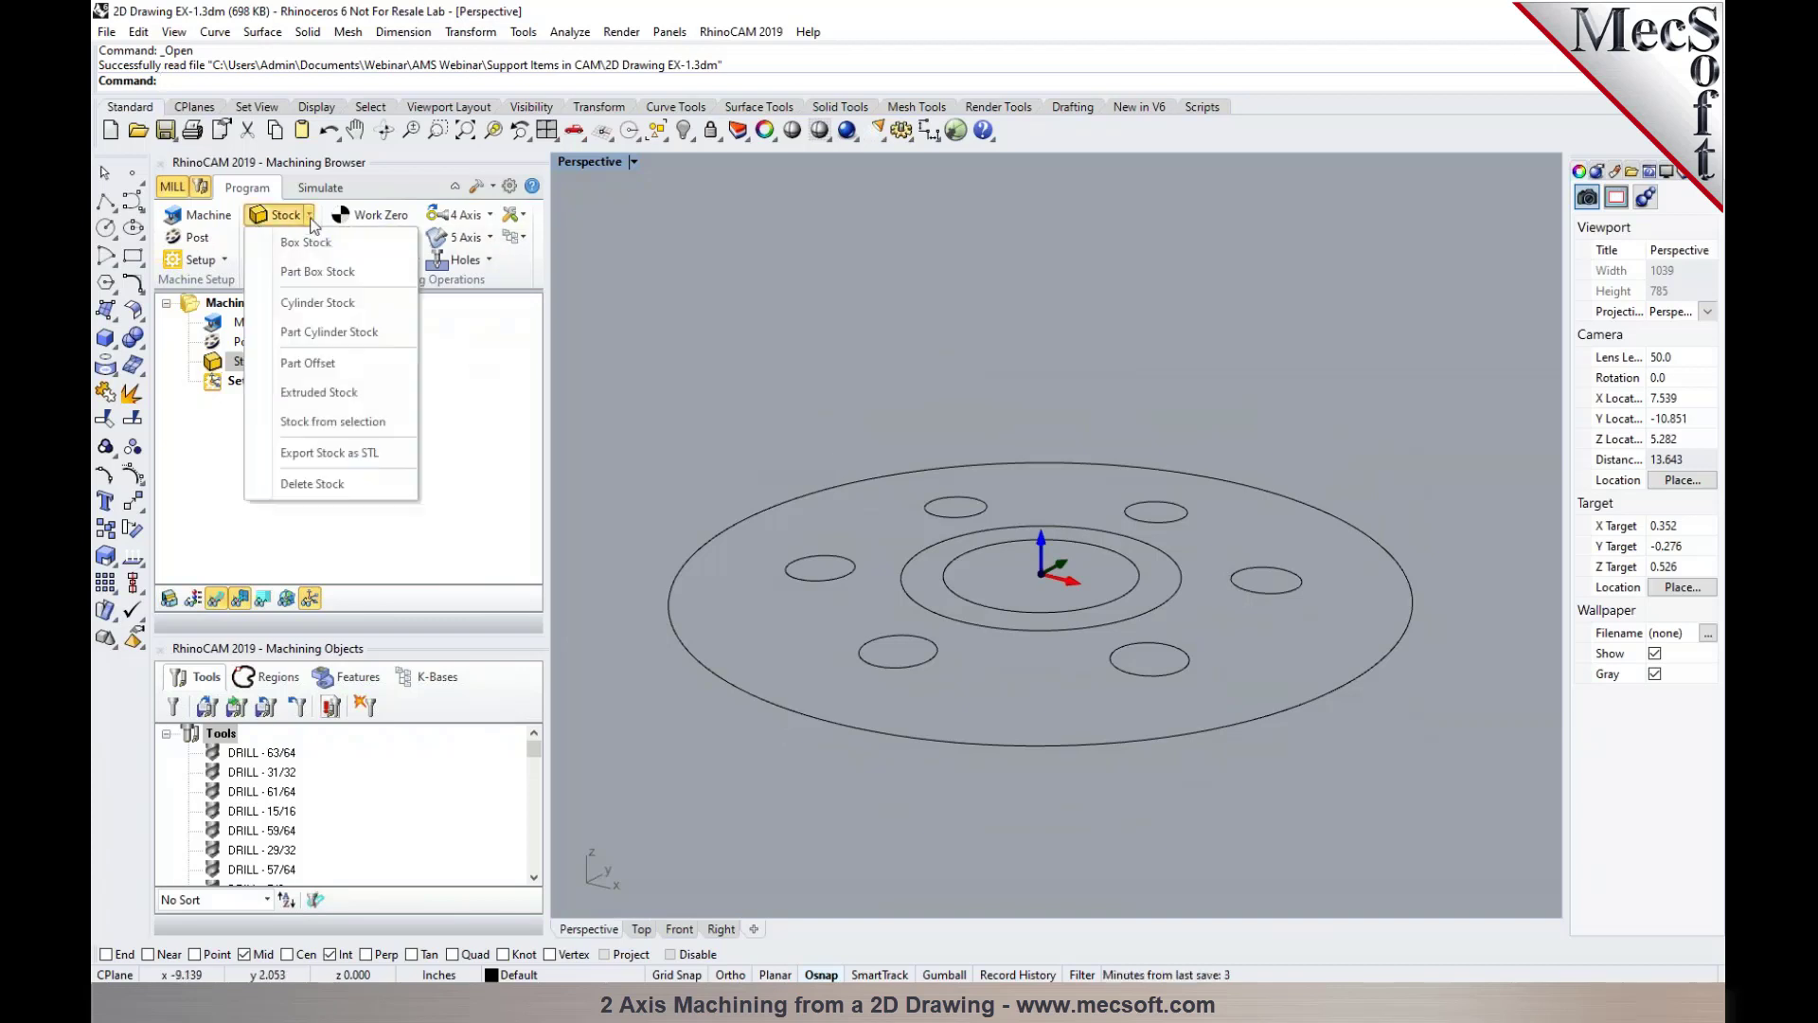
{"action": "left_click", "coordinate": [318, 303]}
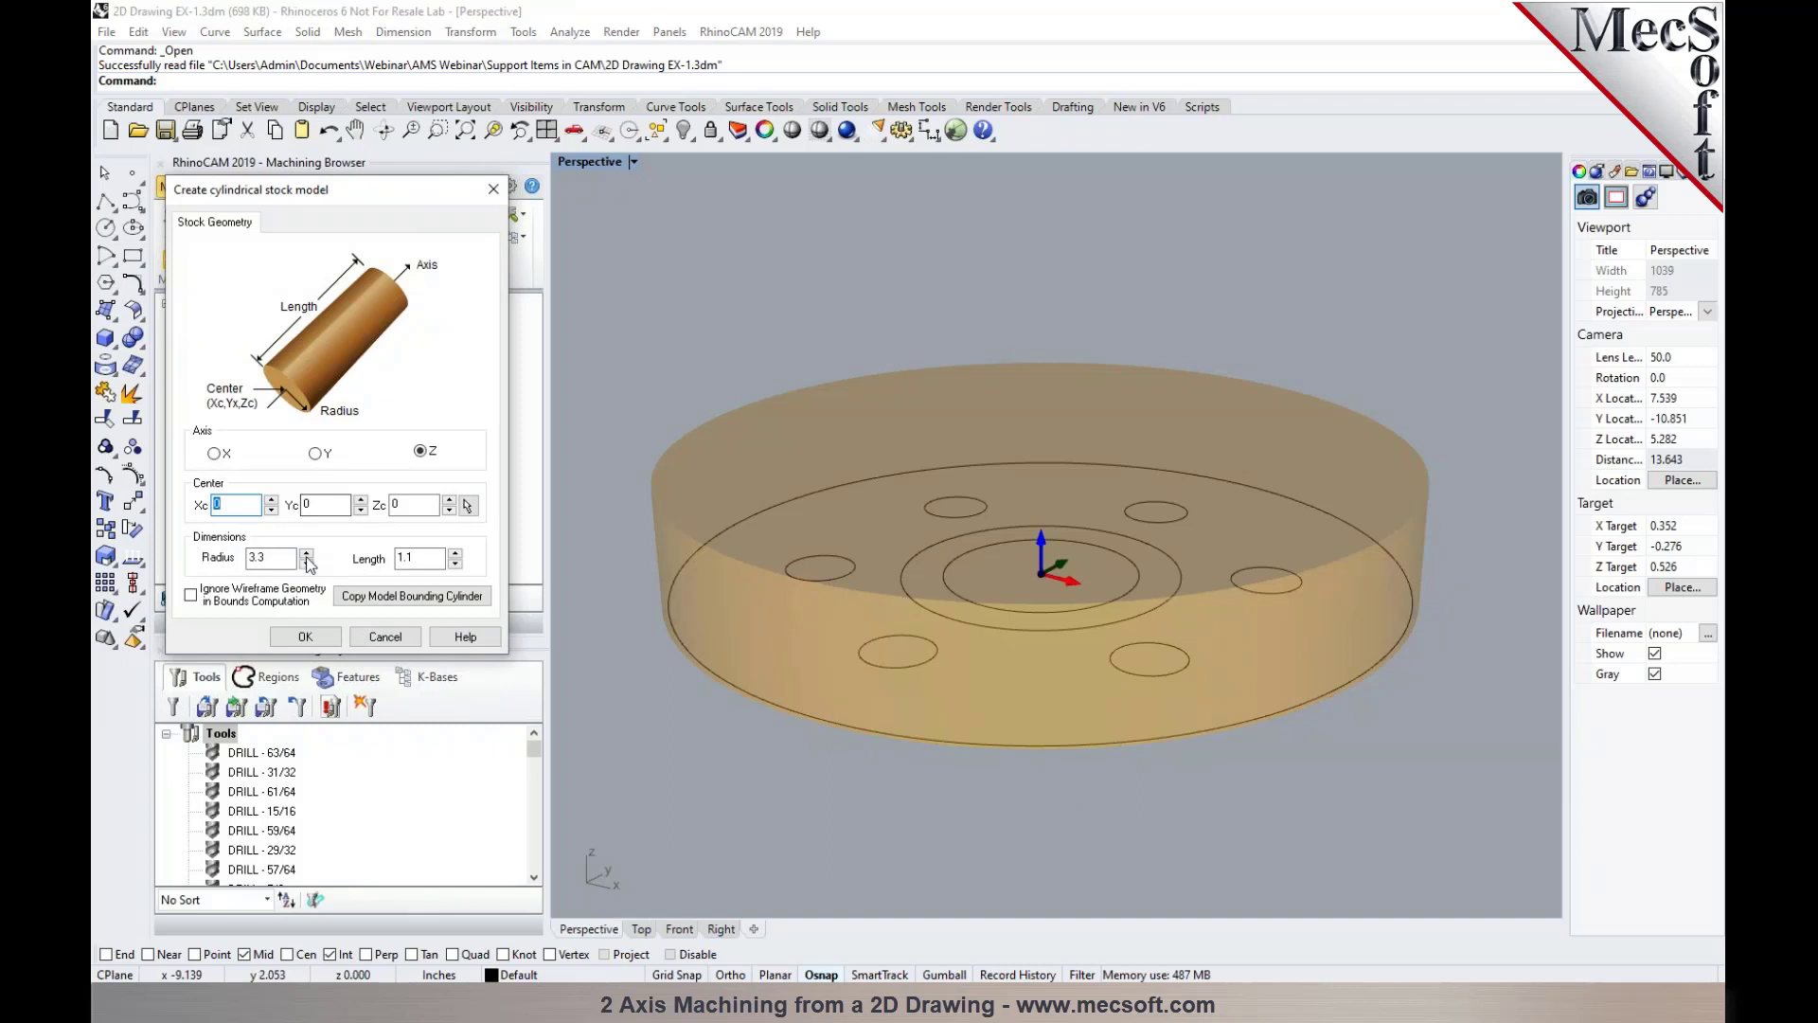
{"action": "left_click_drag", "start_coordinate": [419, 566], "coordinate": [397, 560]}
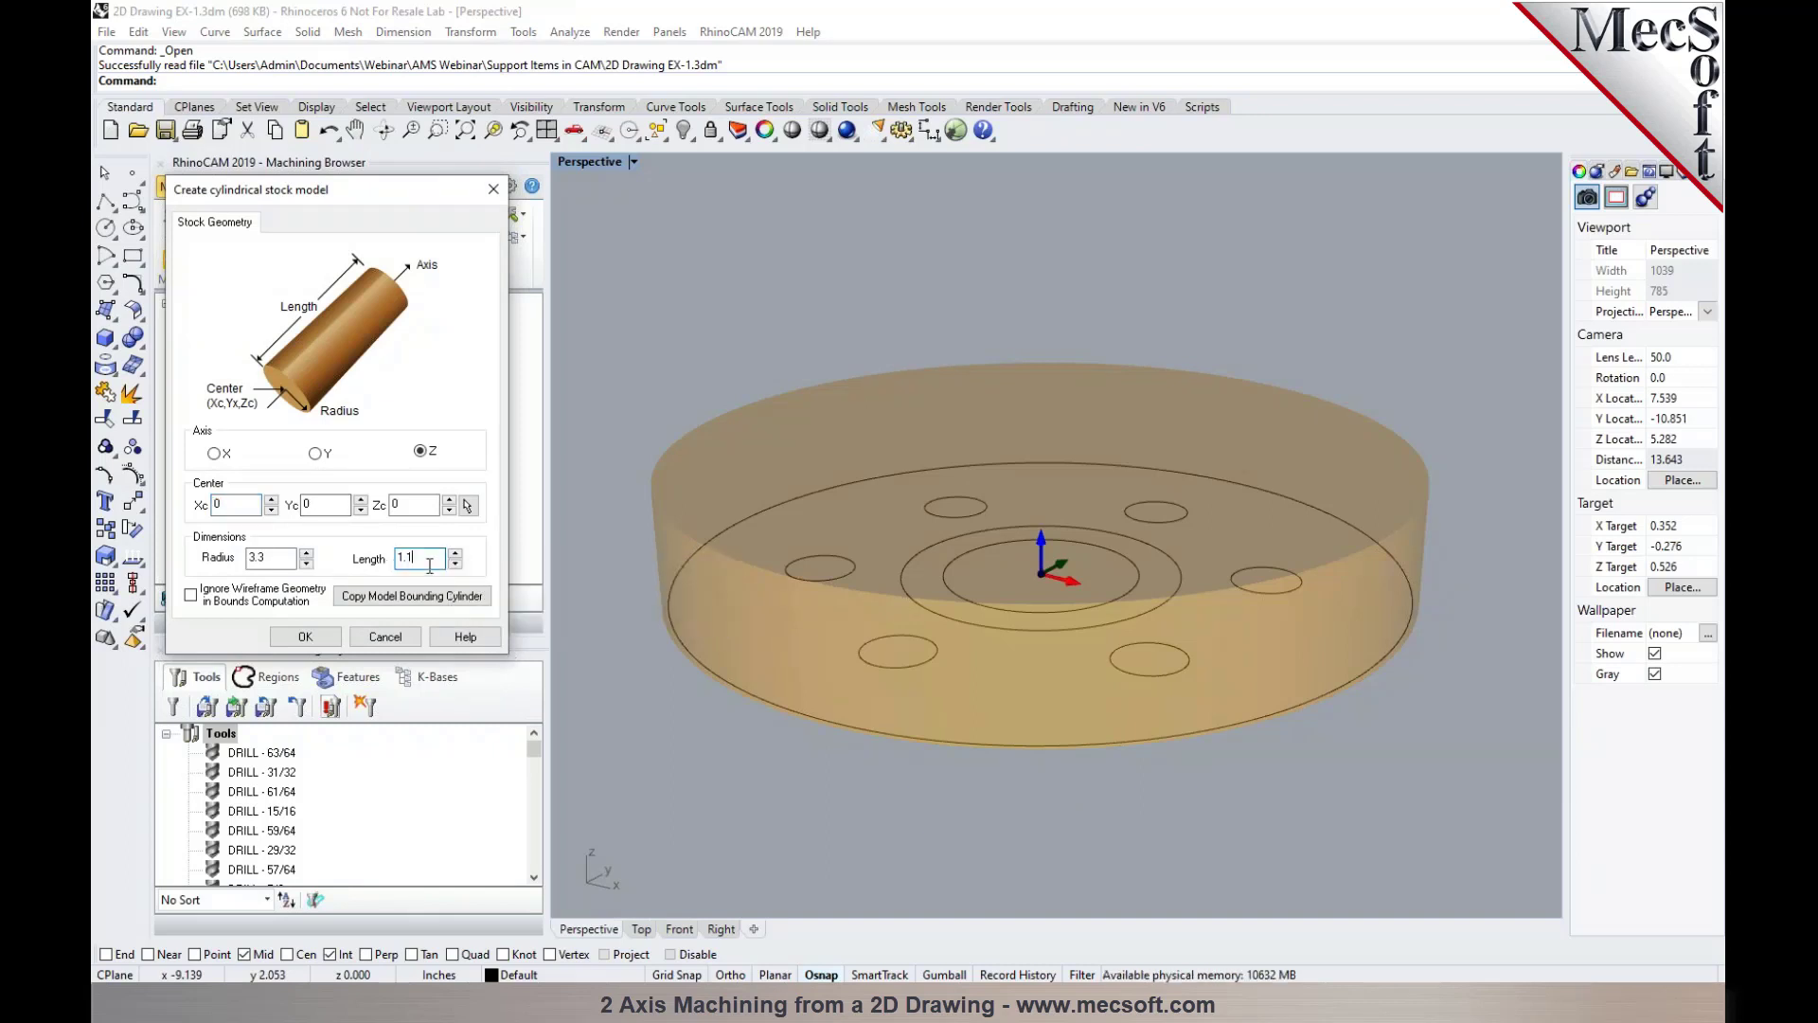
{"action": "left_click", "coordinate": [427, 560]}
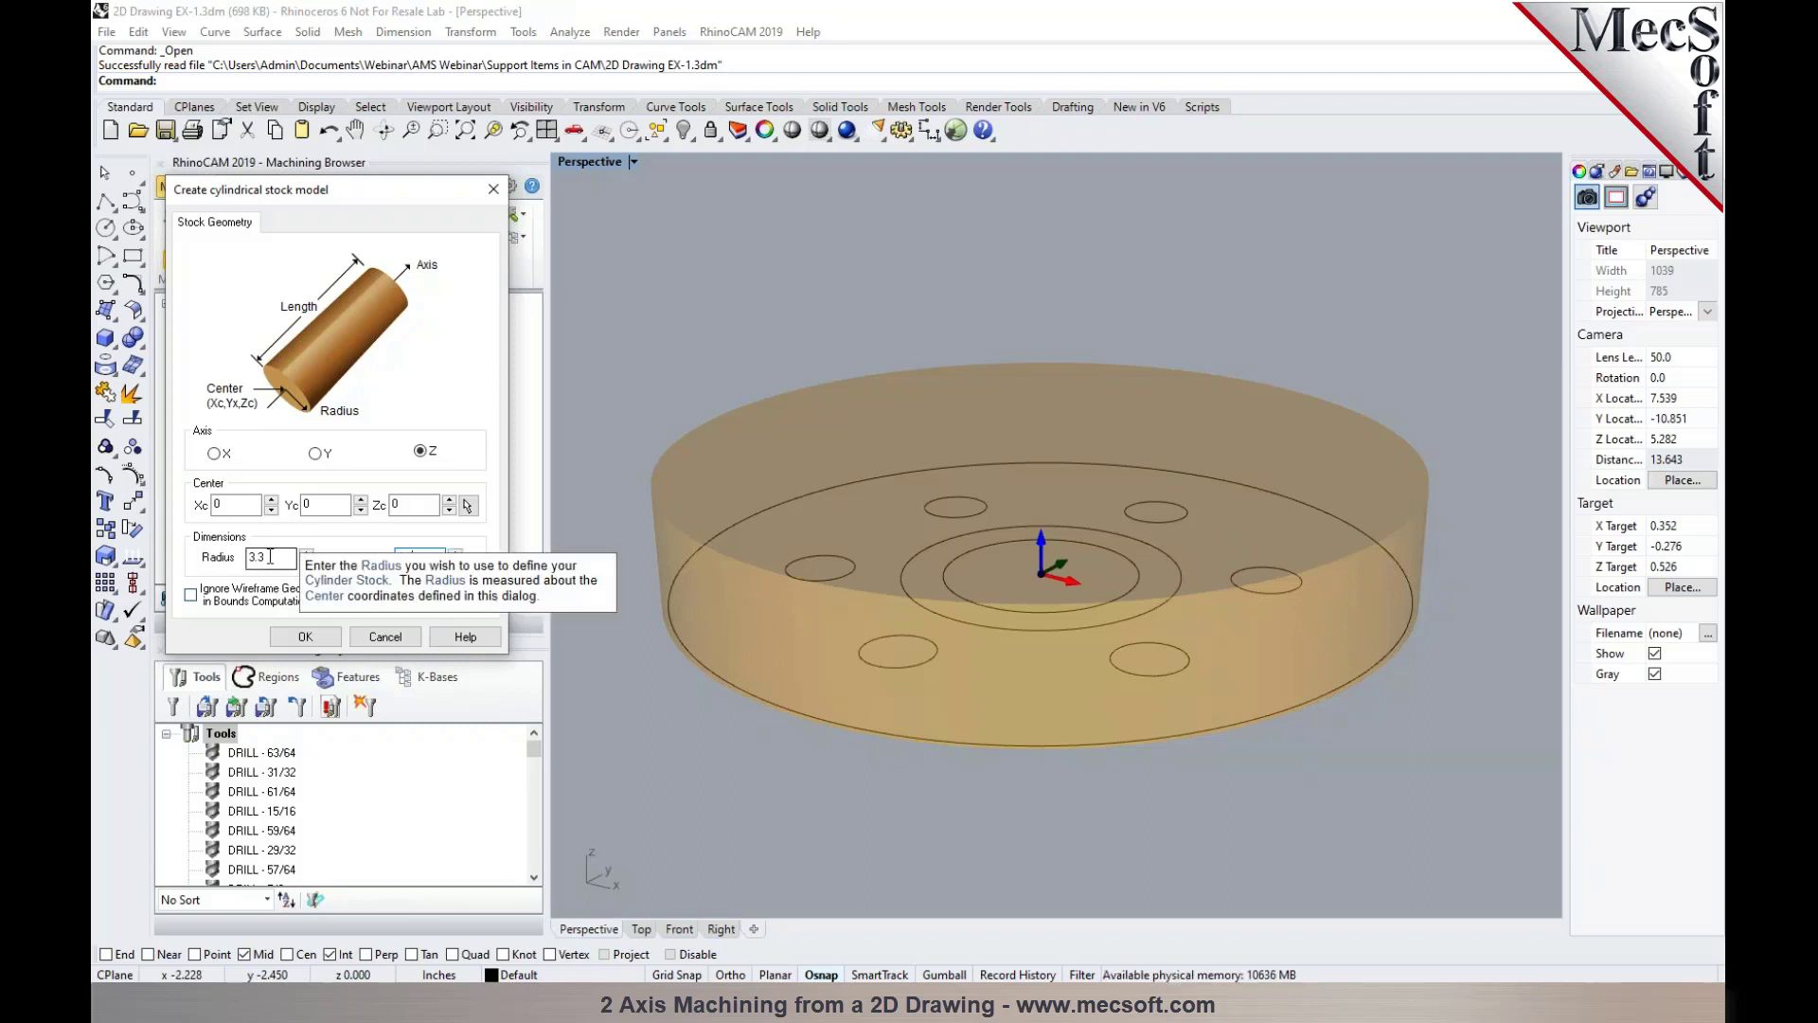
{"action": "type", "text": "1.1"}
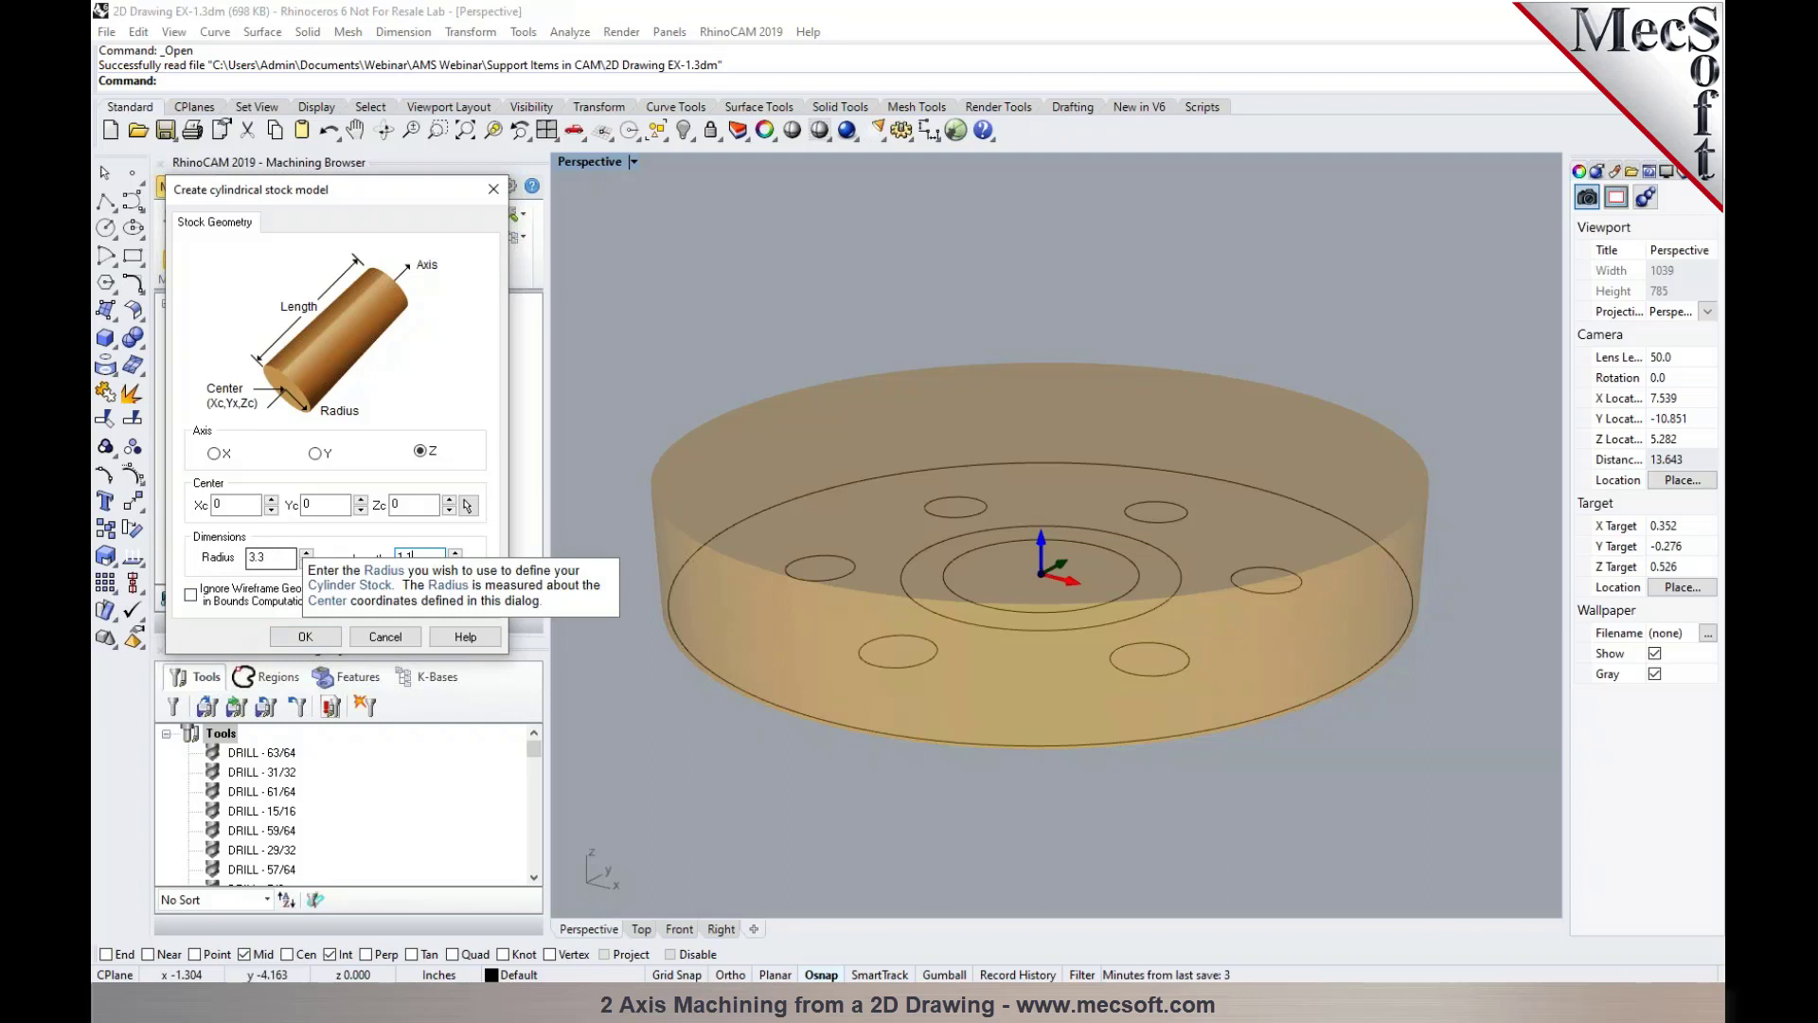
{"action": "left_click", "coordinate": [292, 642]}
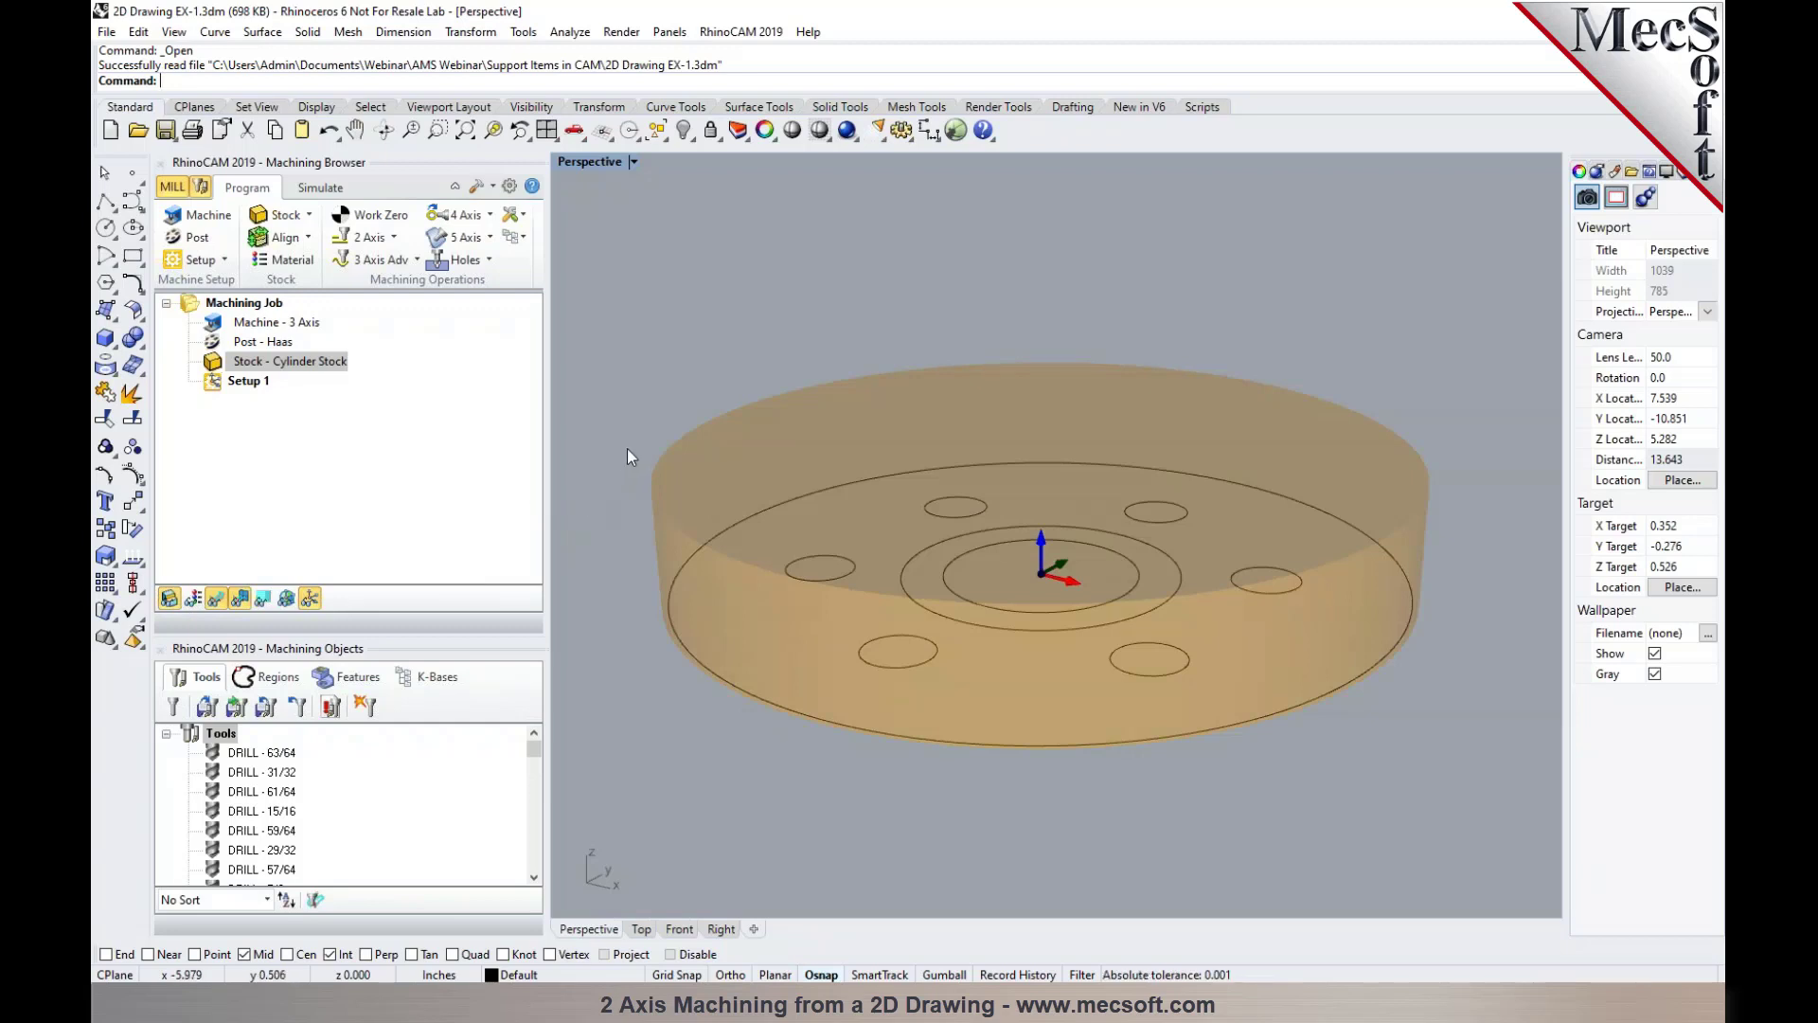
Align the cylinder stock to the part with Z Bottom and XY Center
{"action": "left_click", "coordinate": [309, 239]}
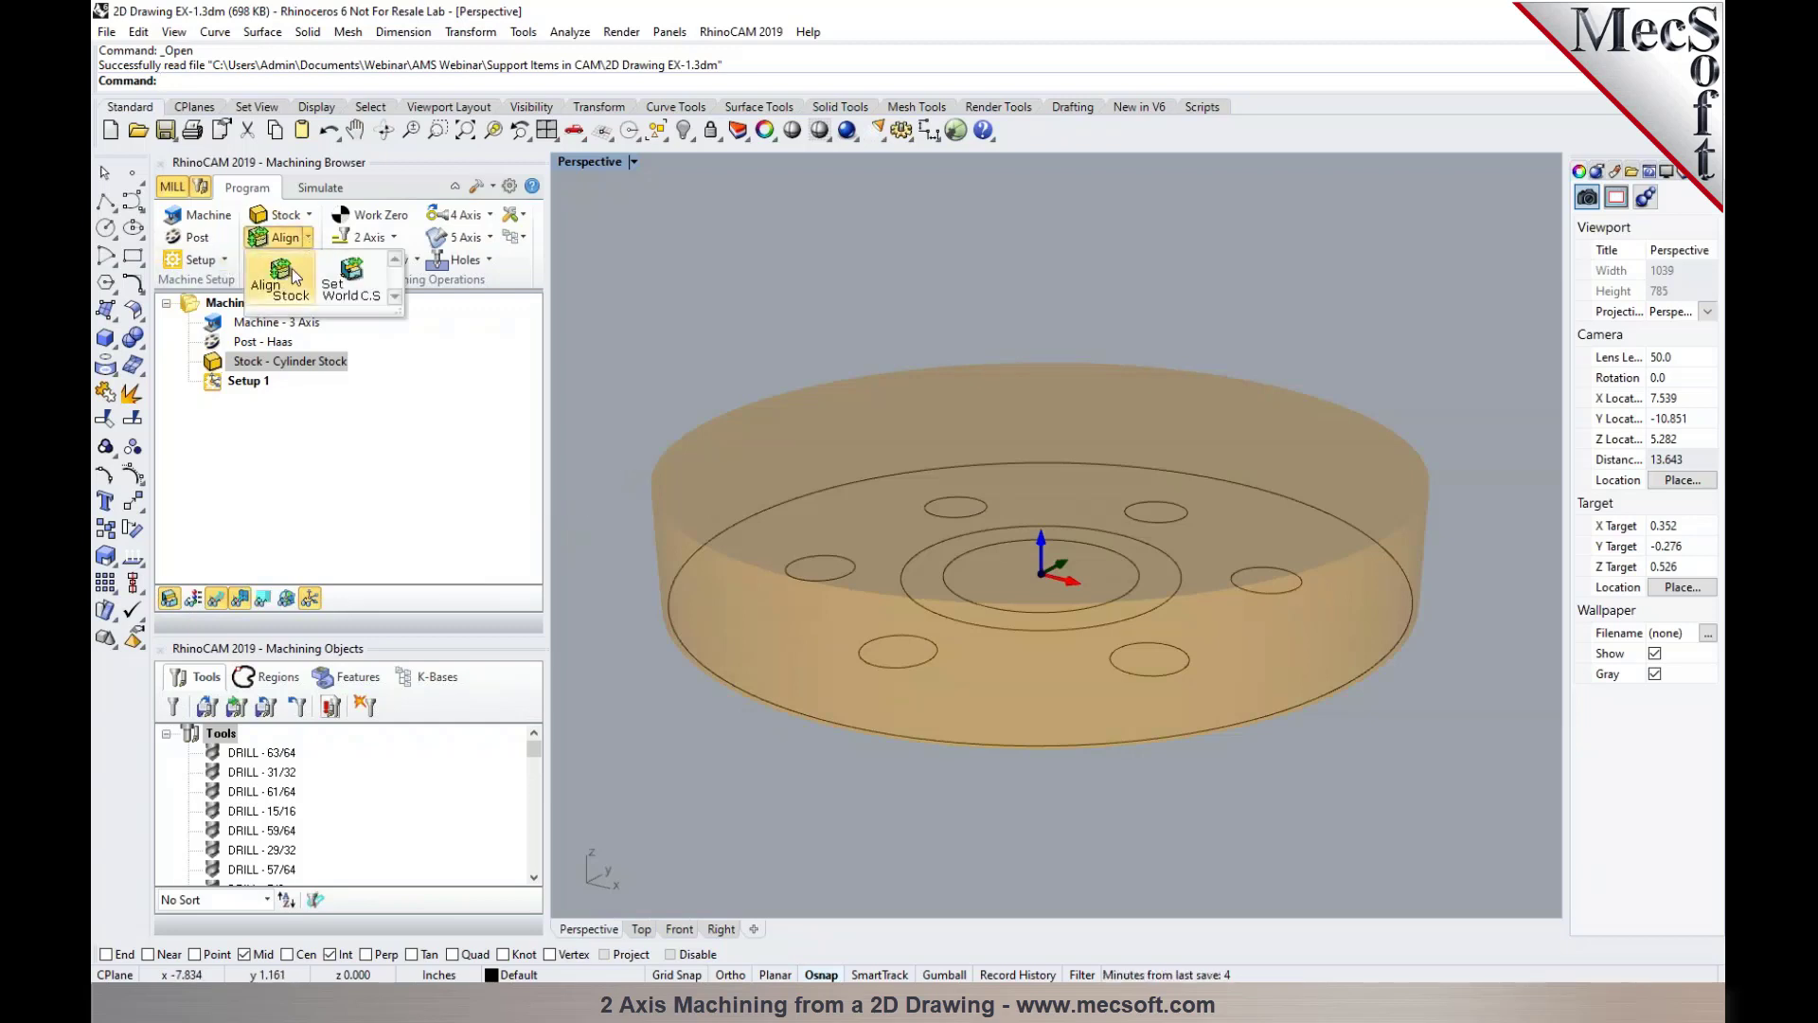
{"action": "left_click", "coordinate": [287, 278]}
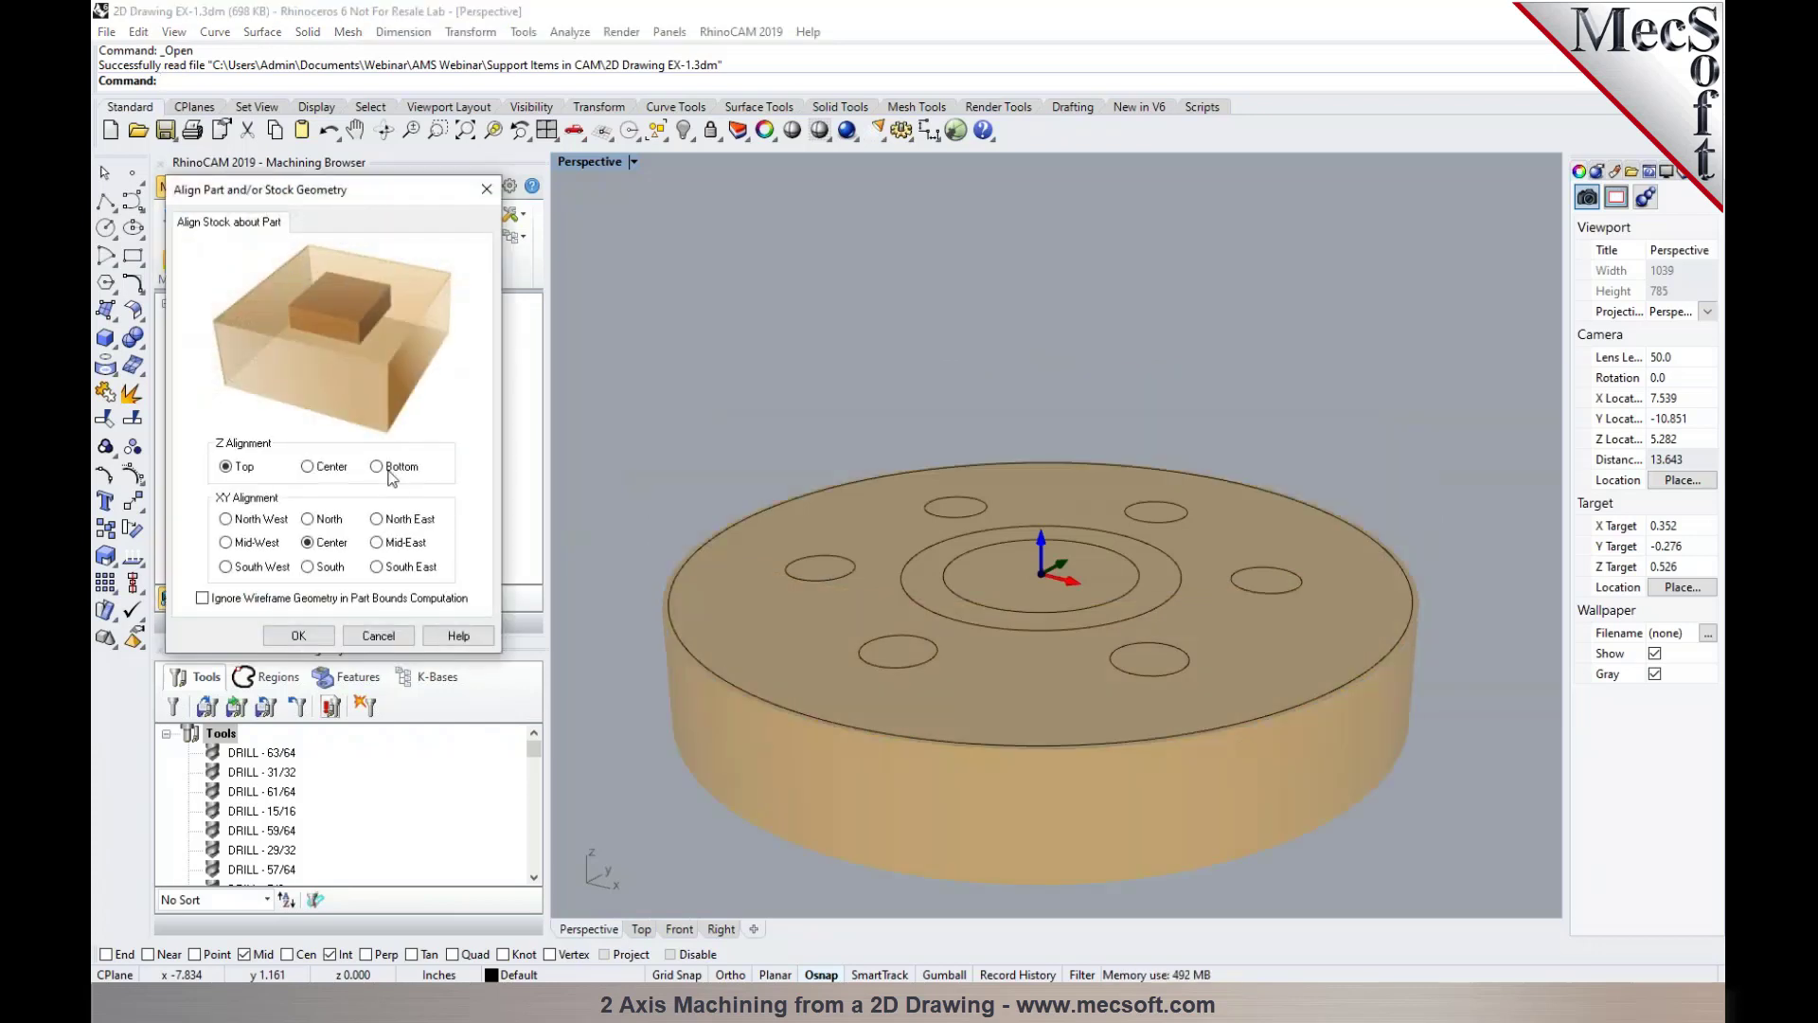
{"action": "left_click", "coordinate": [378, 467]}
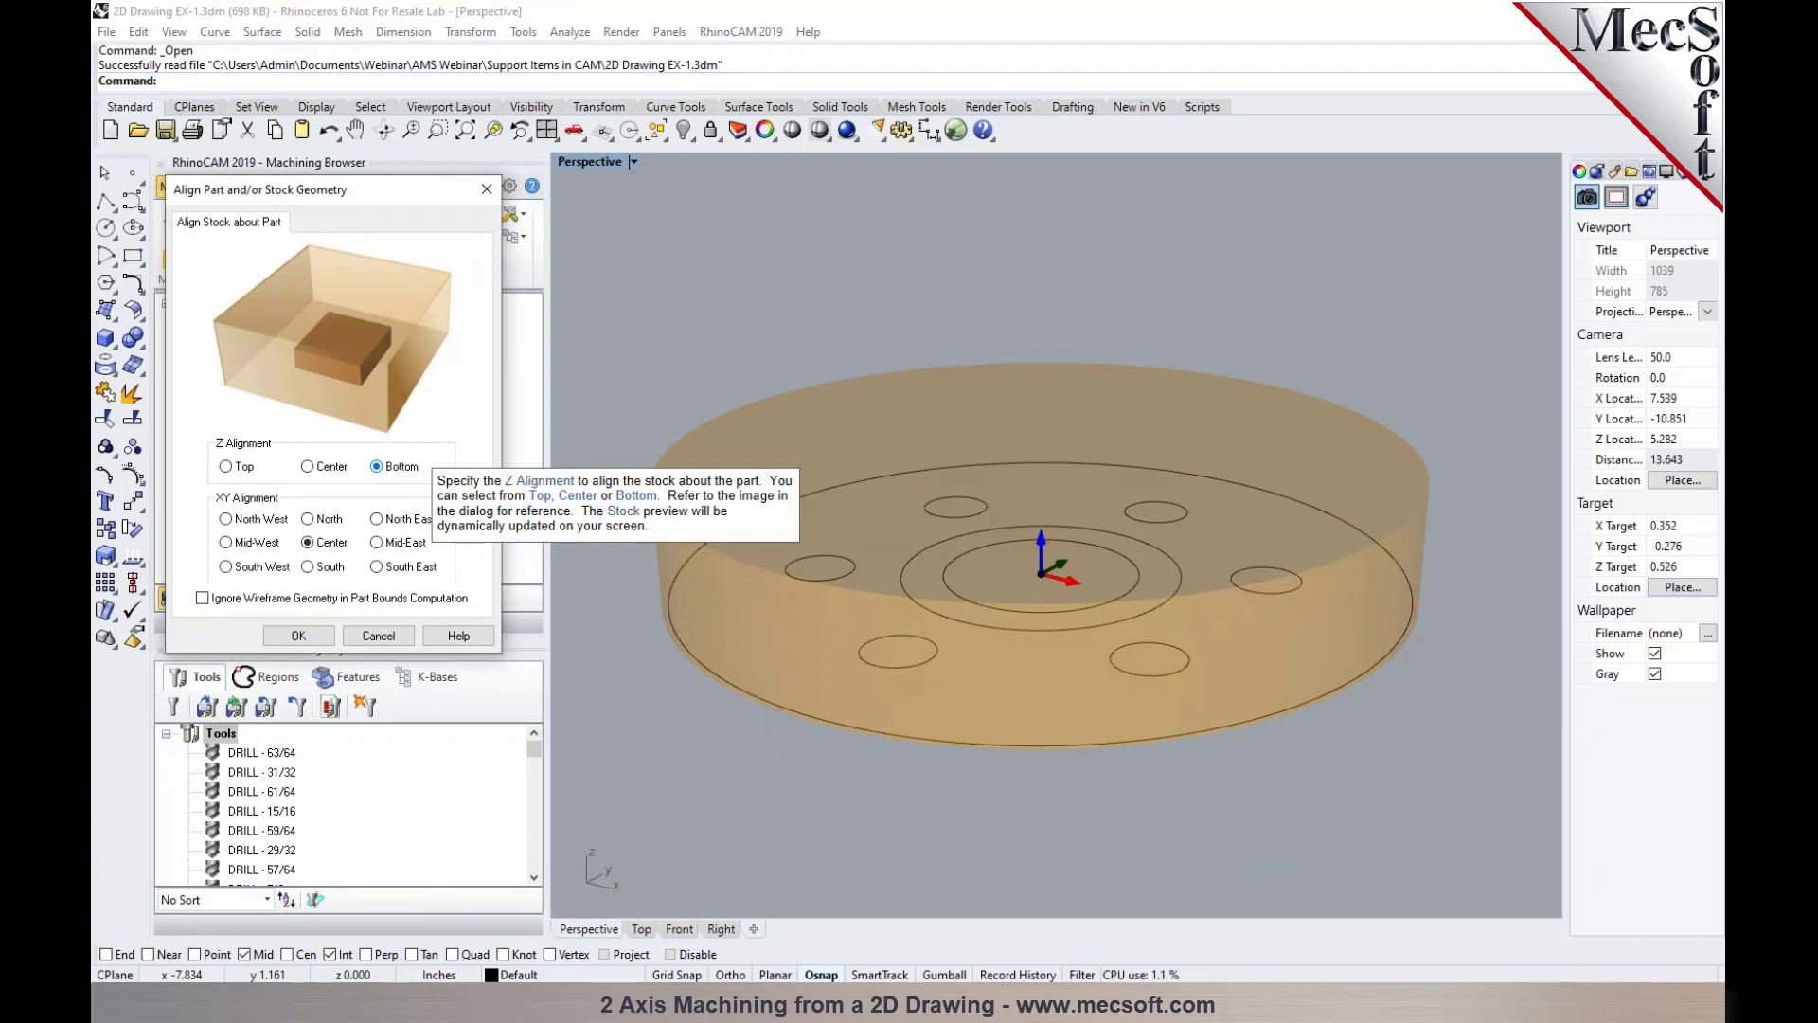
{"action": "left_click", "coordinate": [298, 636]}
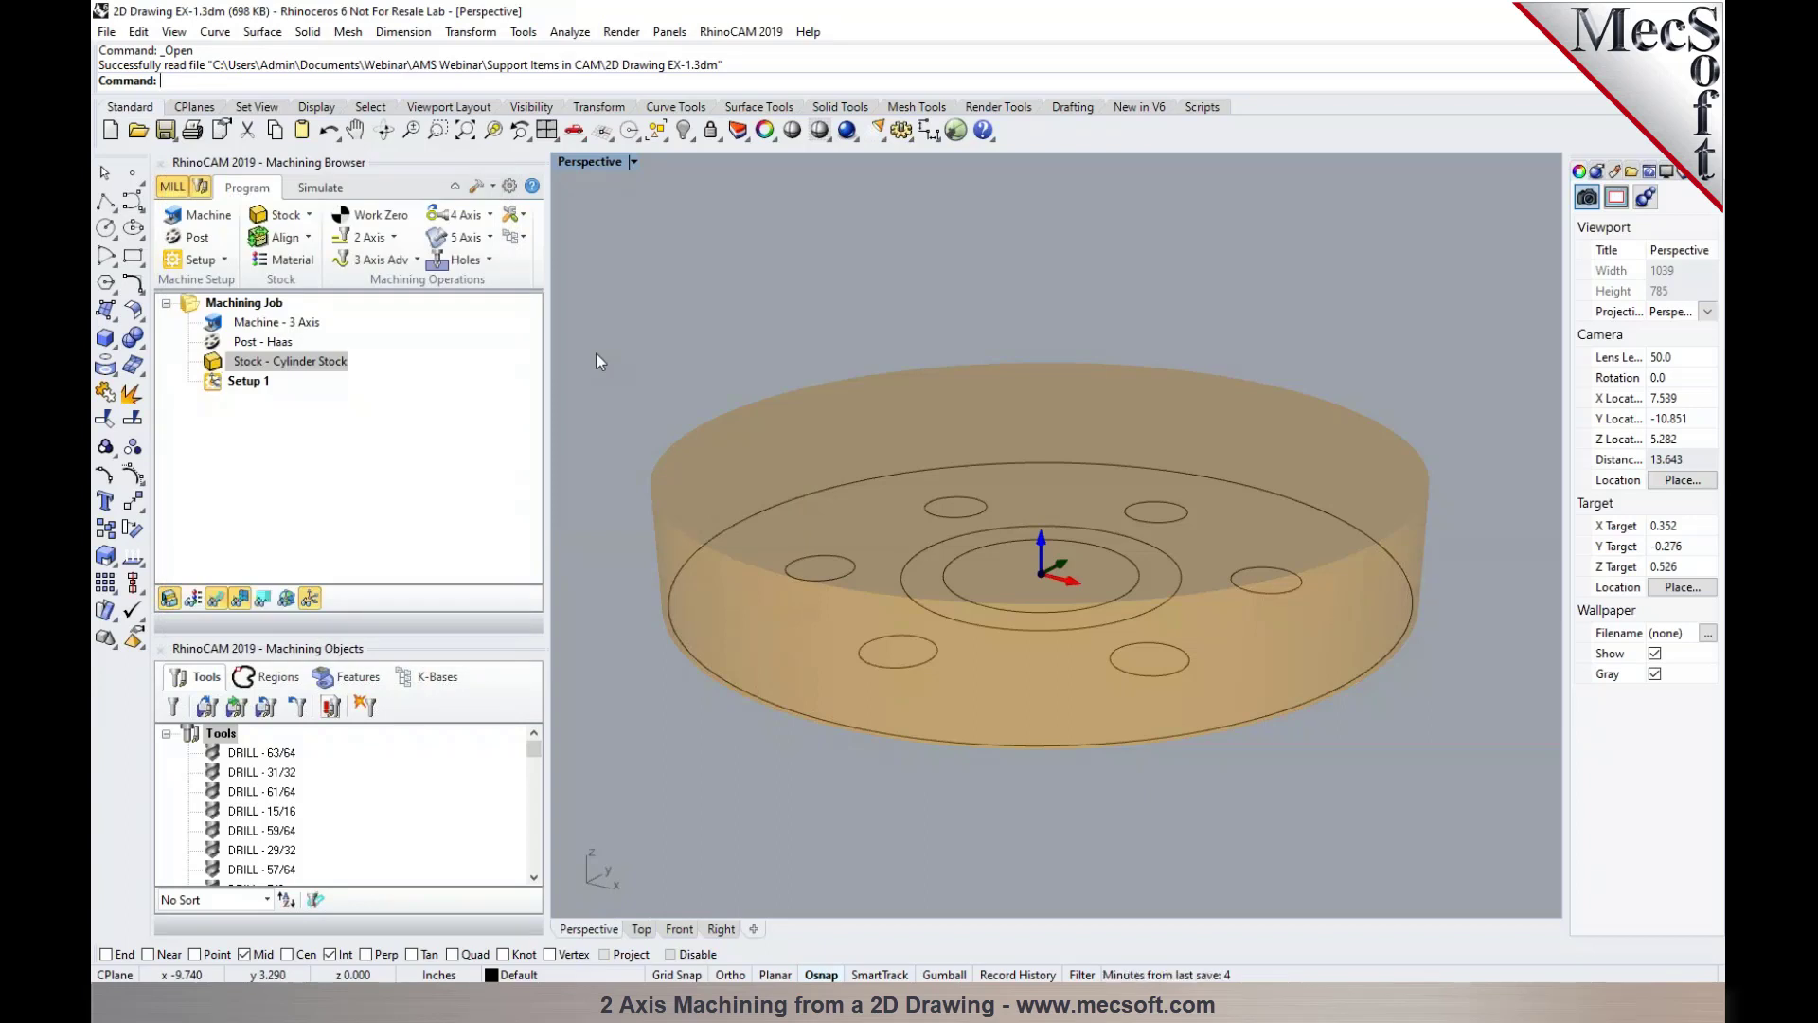
Create a Work Zero on the stock box at highest Z, centre position
{"action": "left_click", "coordinate": [396, 225]}
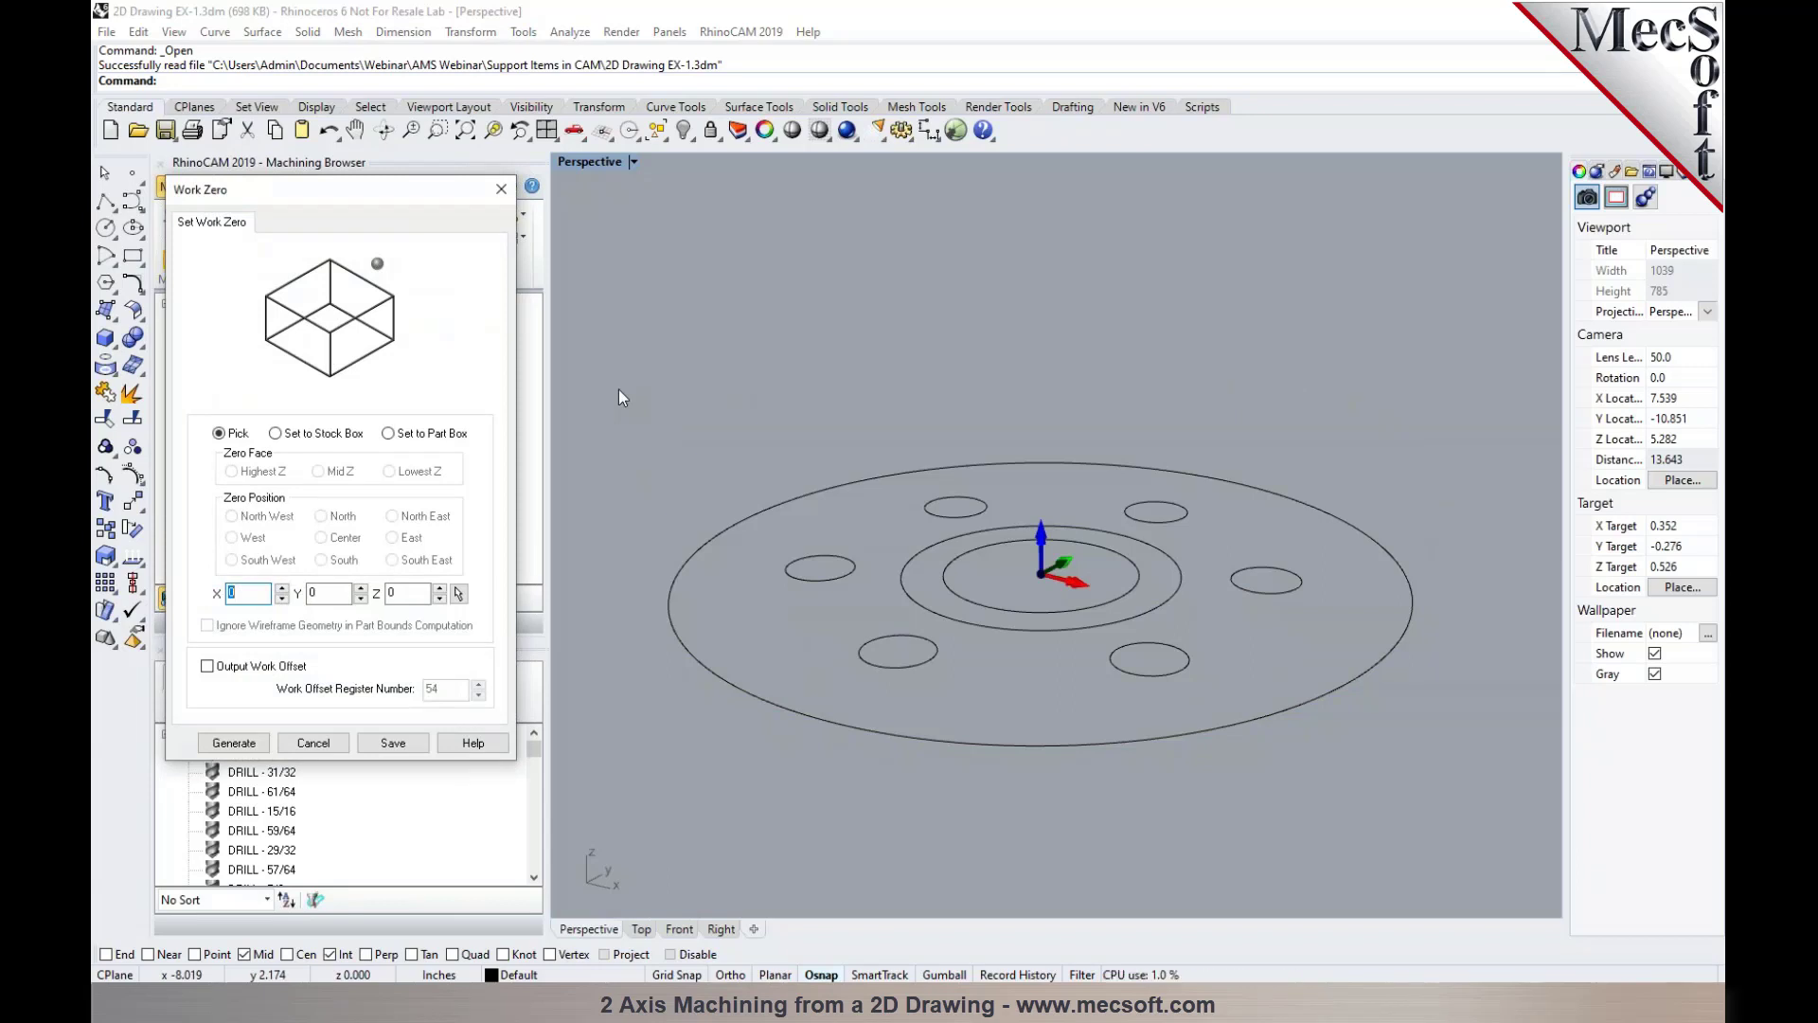
{"action": "left_click", "coordinate": [299, 438]}
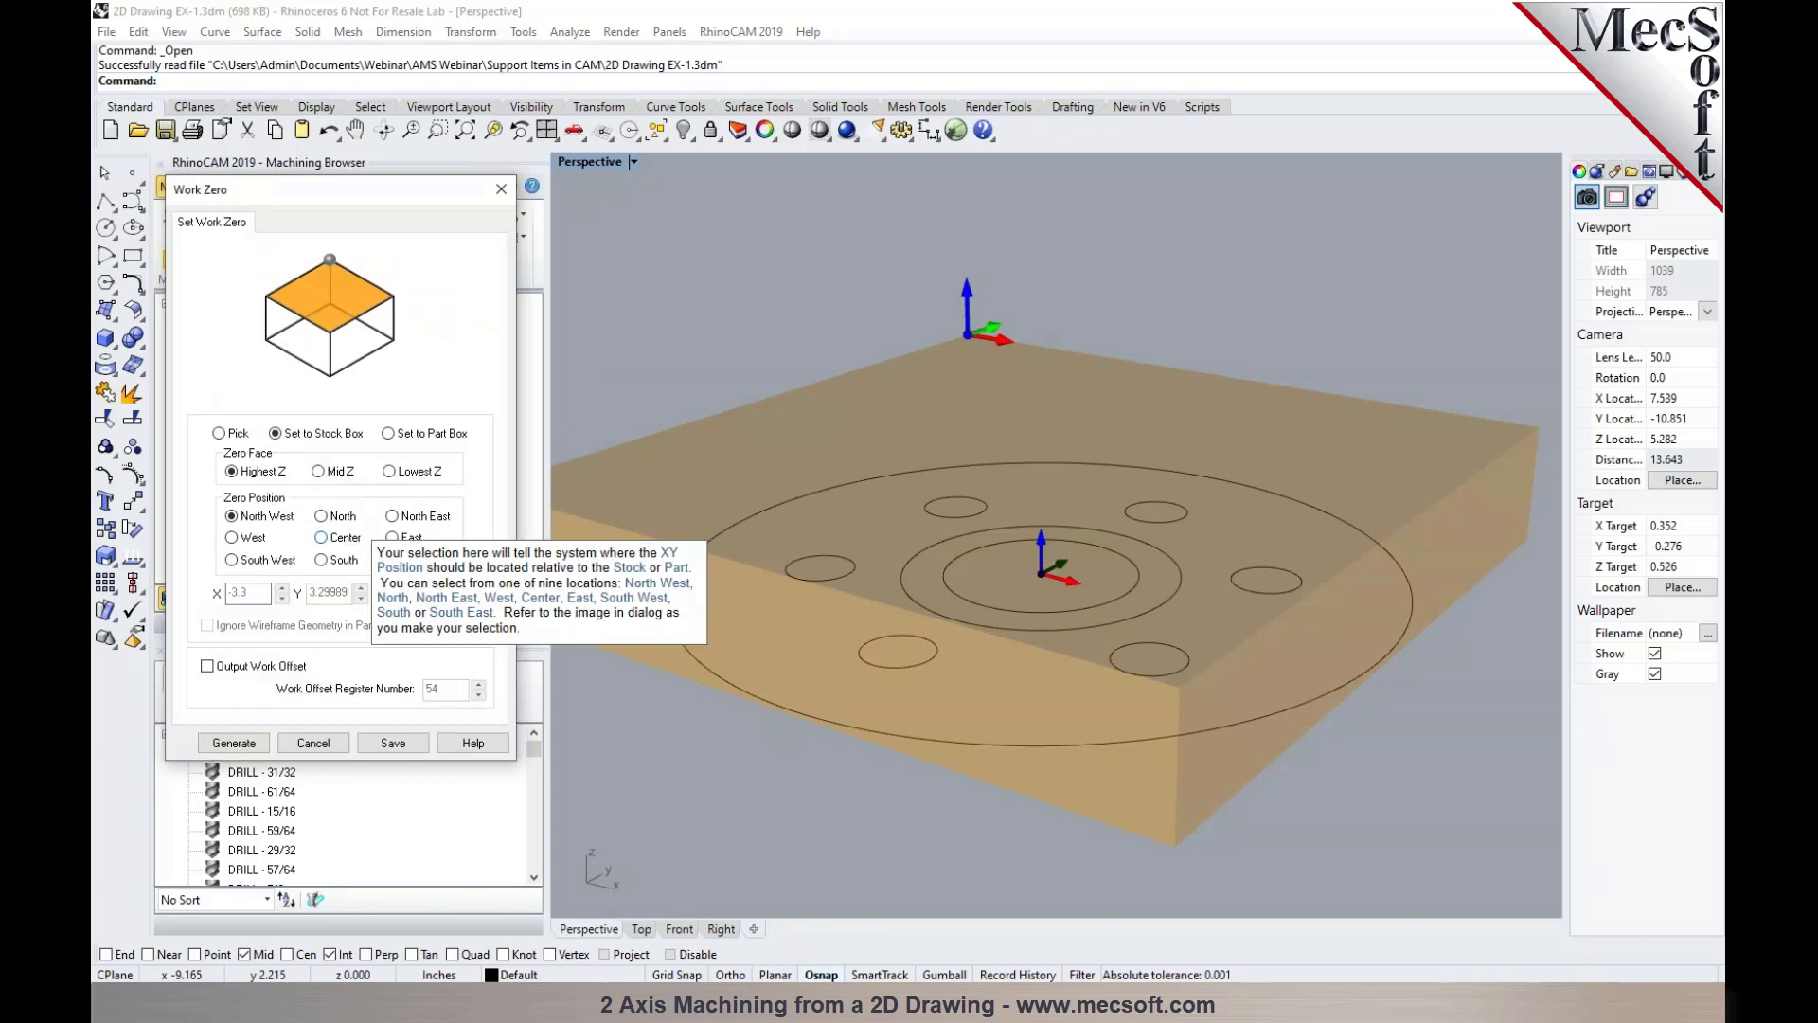
{"action": "left_click", "coordinate": [321, 537]}
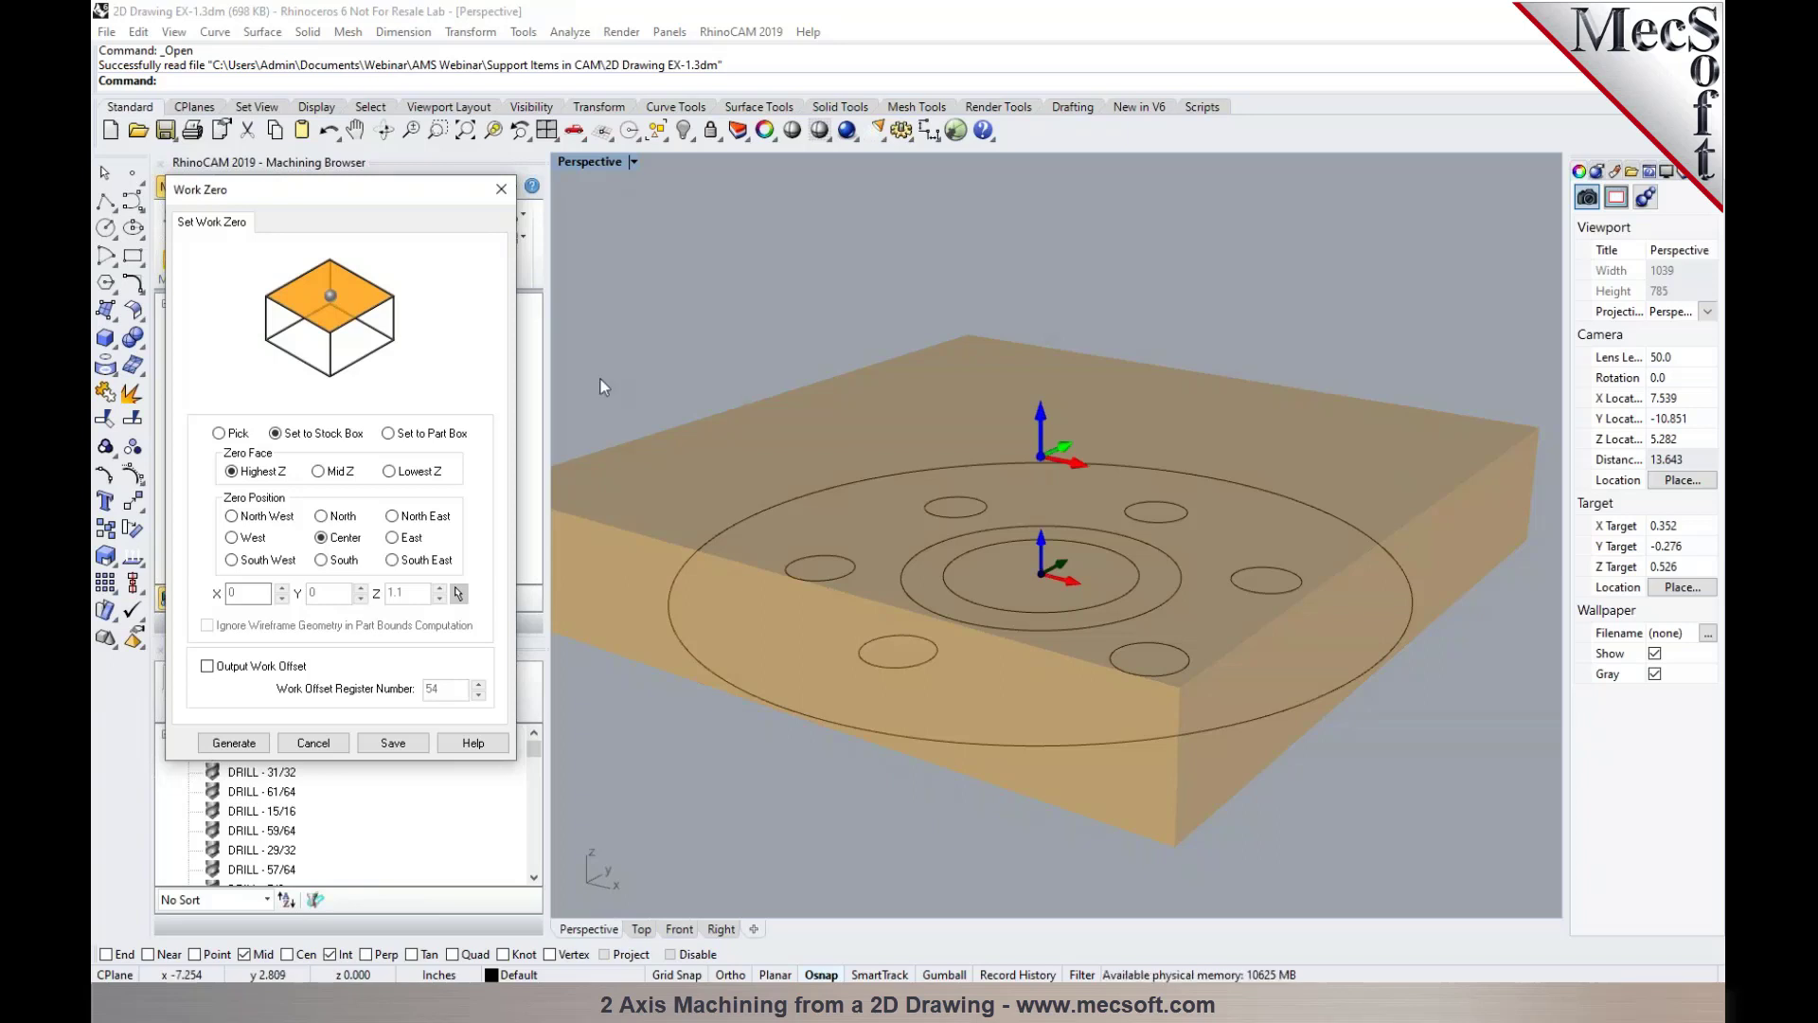
{"action": "mouse_move", "coordinate": [306, 439]}
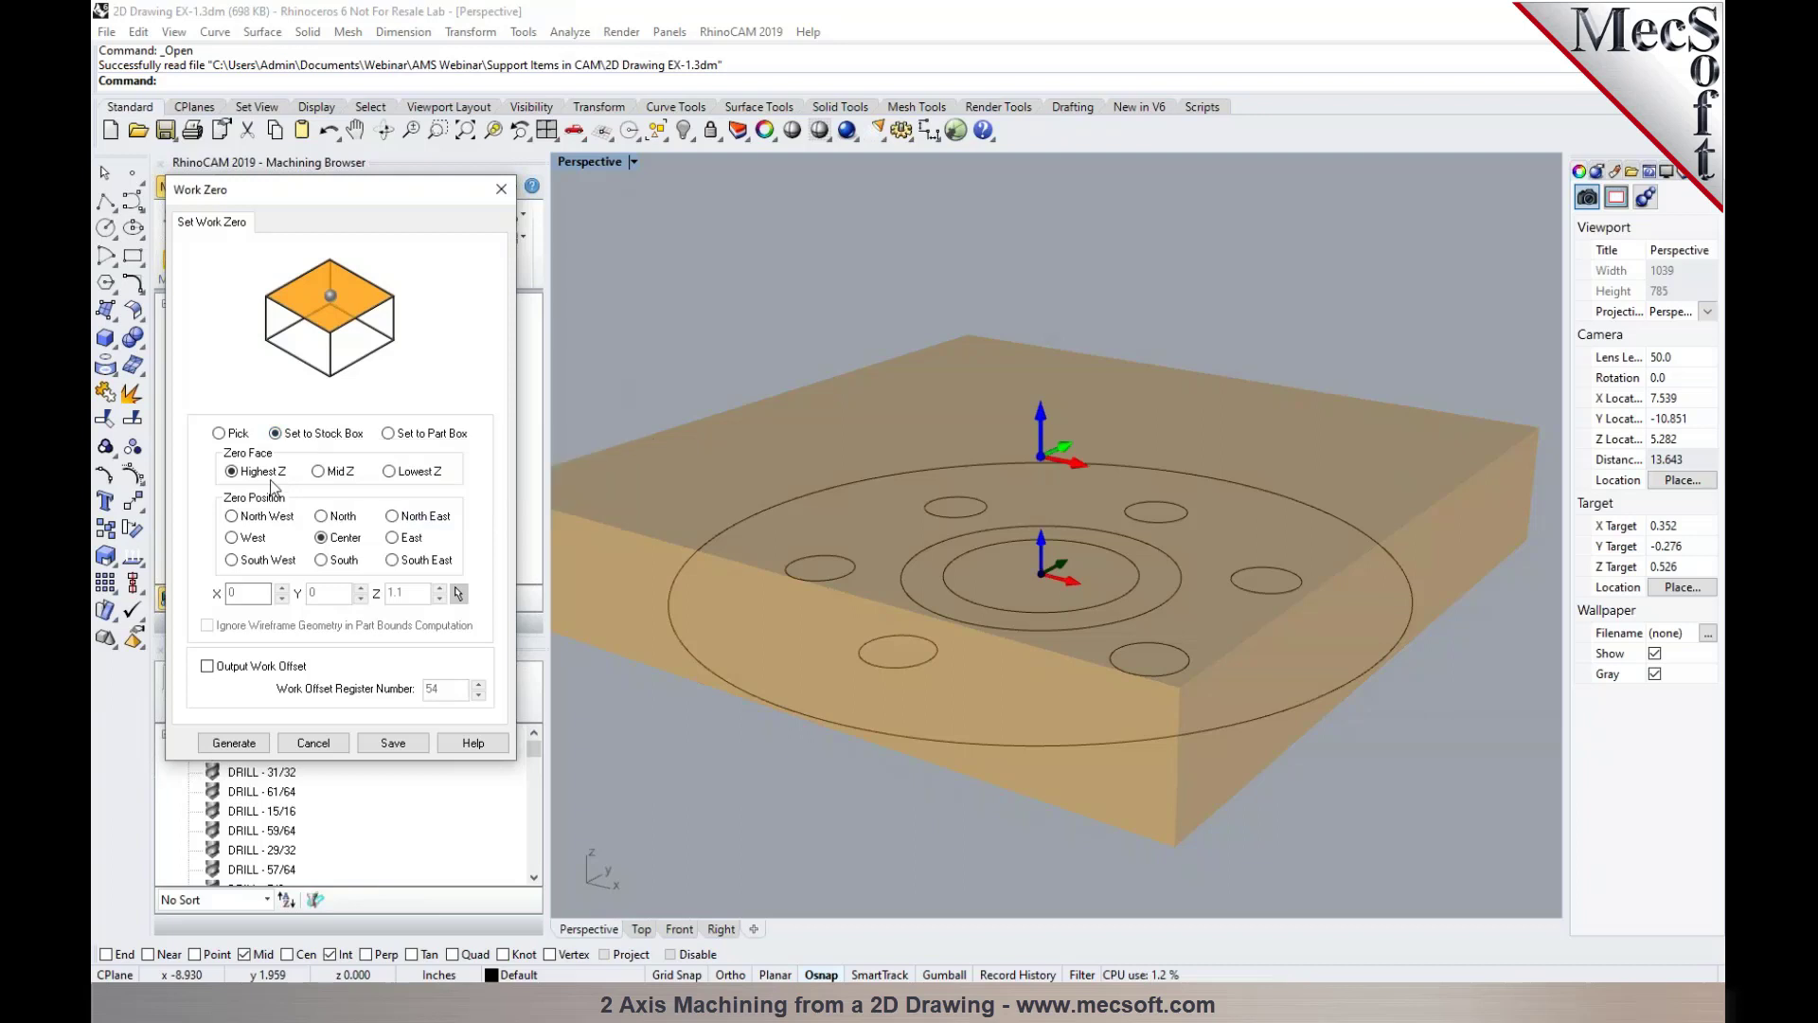
{"action": "mouse_move", "coordinate": [341, 546]}
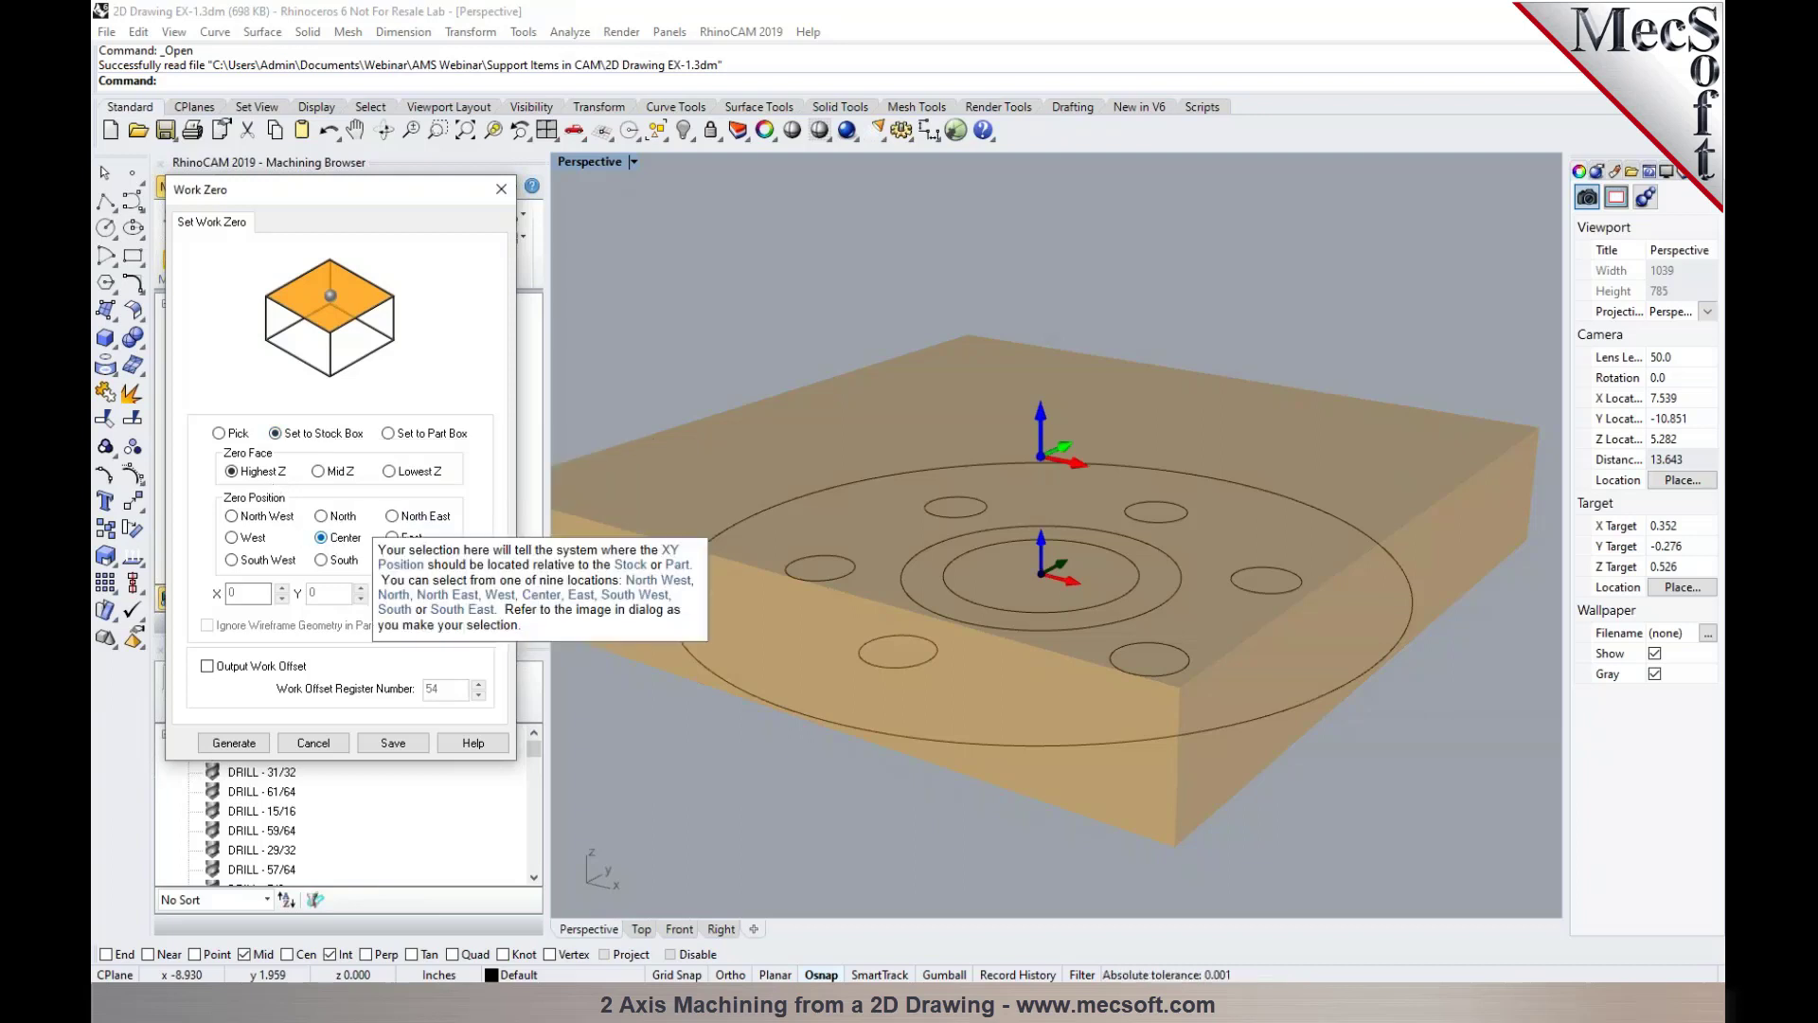
{"action": "left_click", "coordinate": [248, 744]}
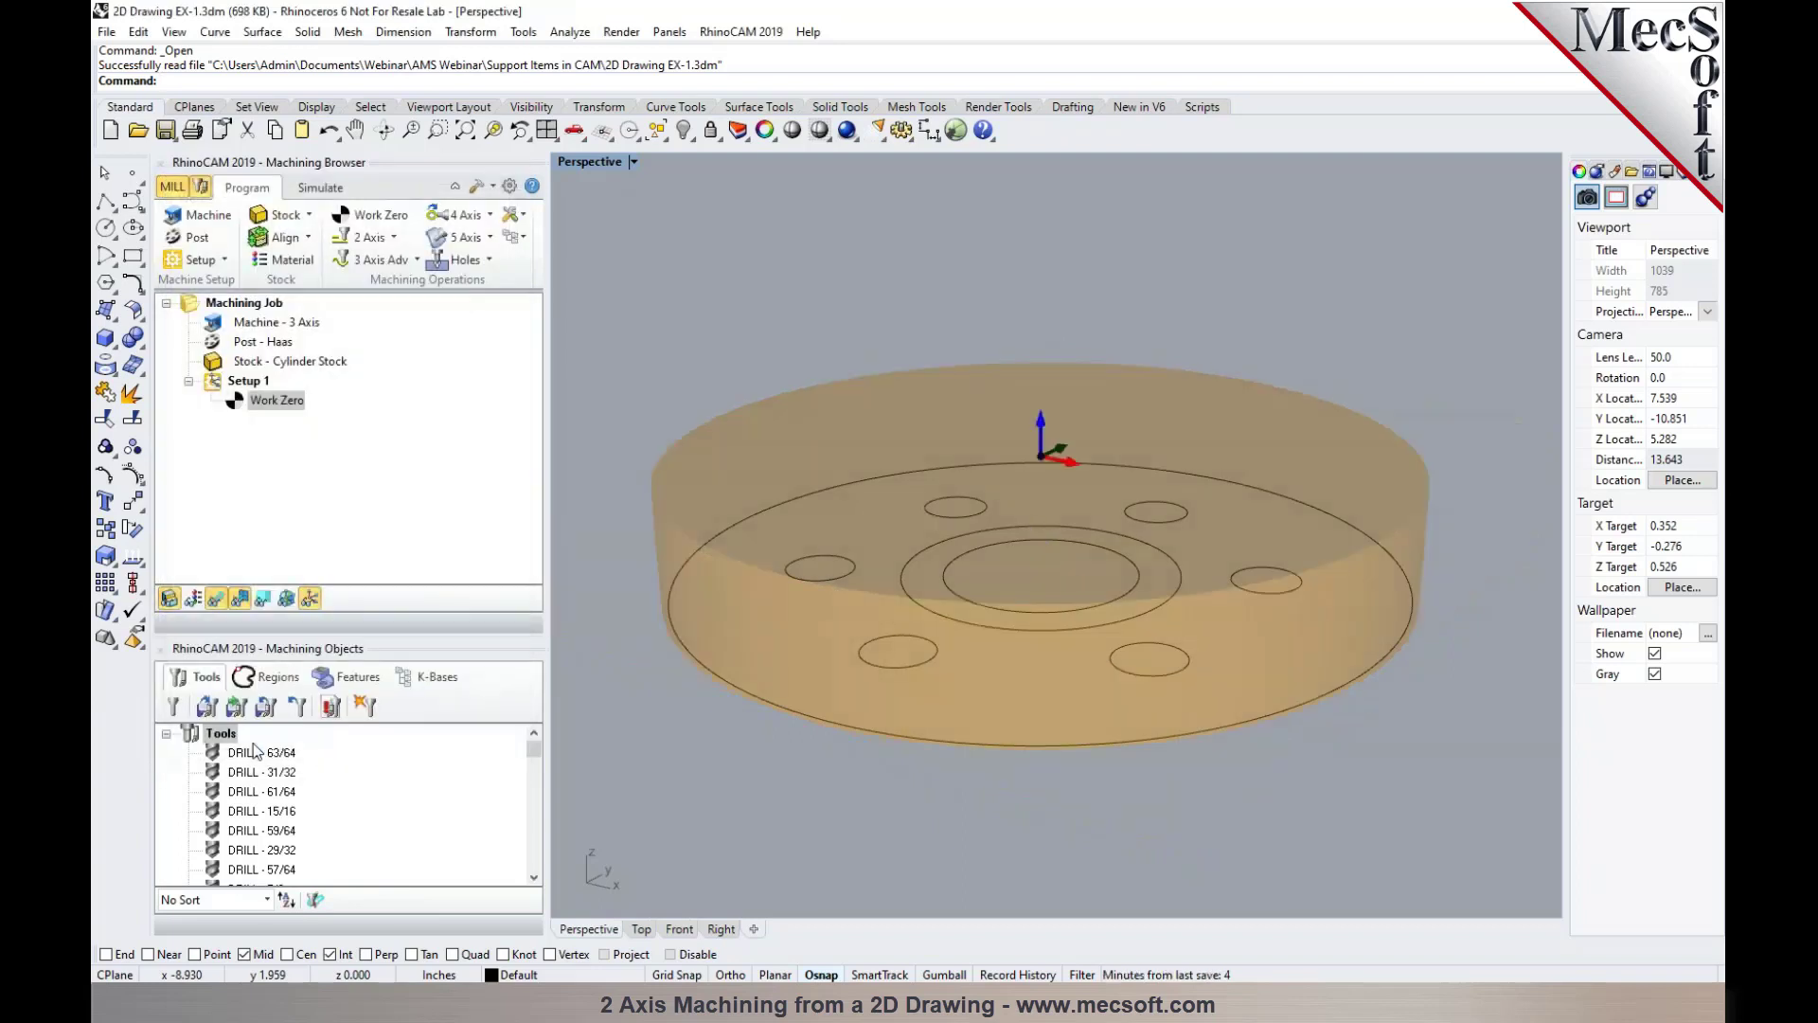
{"action": "left_click", "coordinate": [329, 189]}
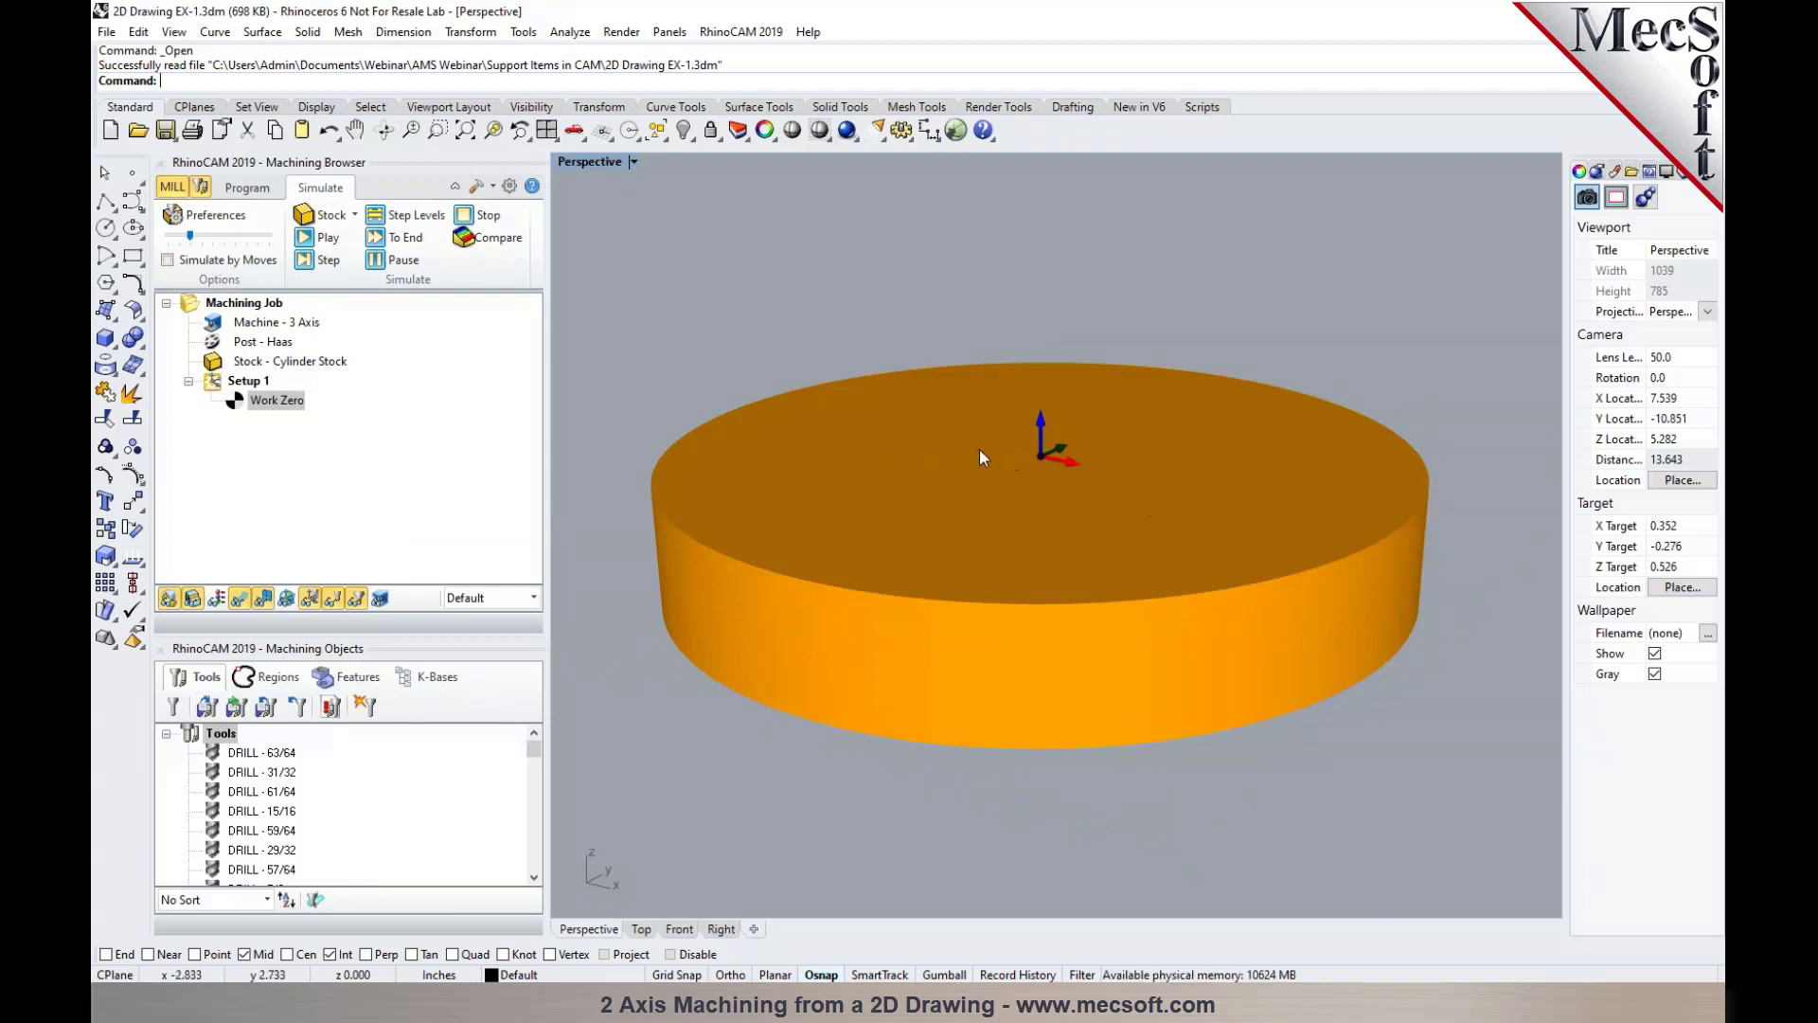
{"action": "left_click", "coordinate": [693, 933]}
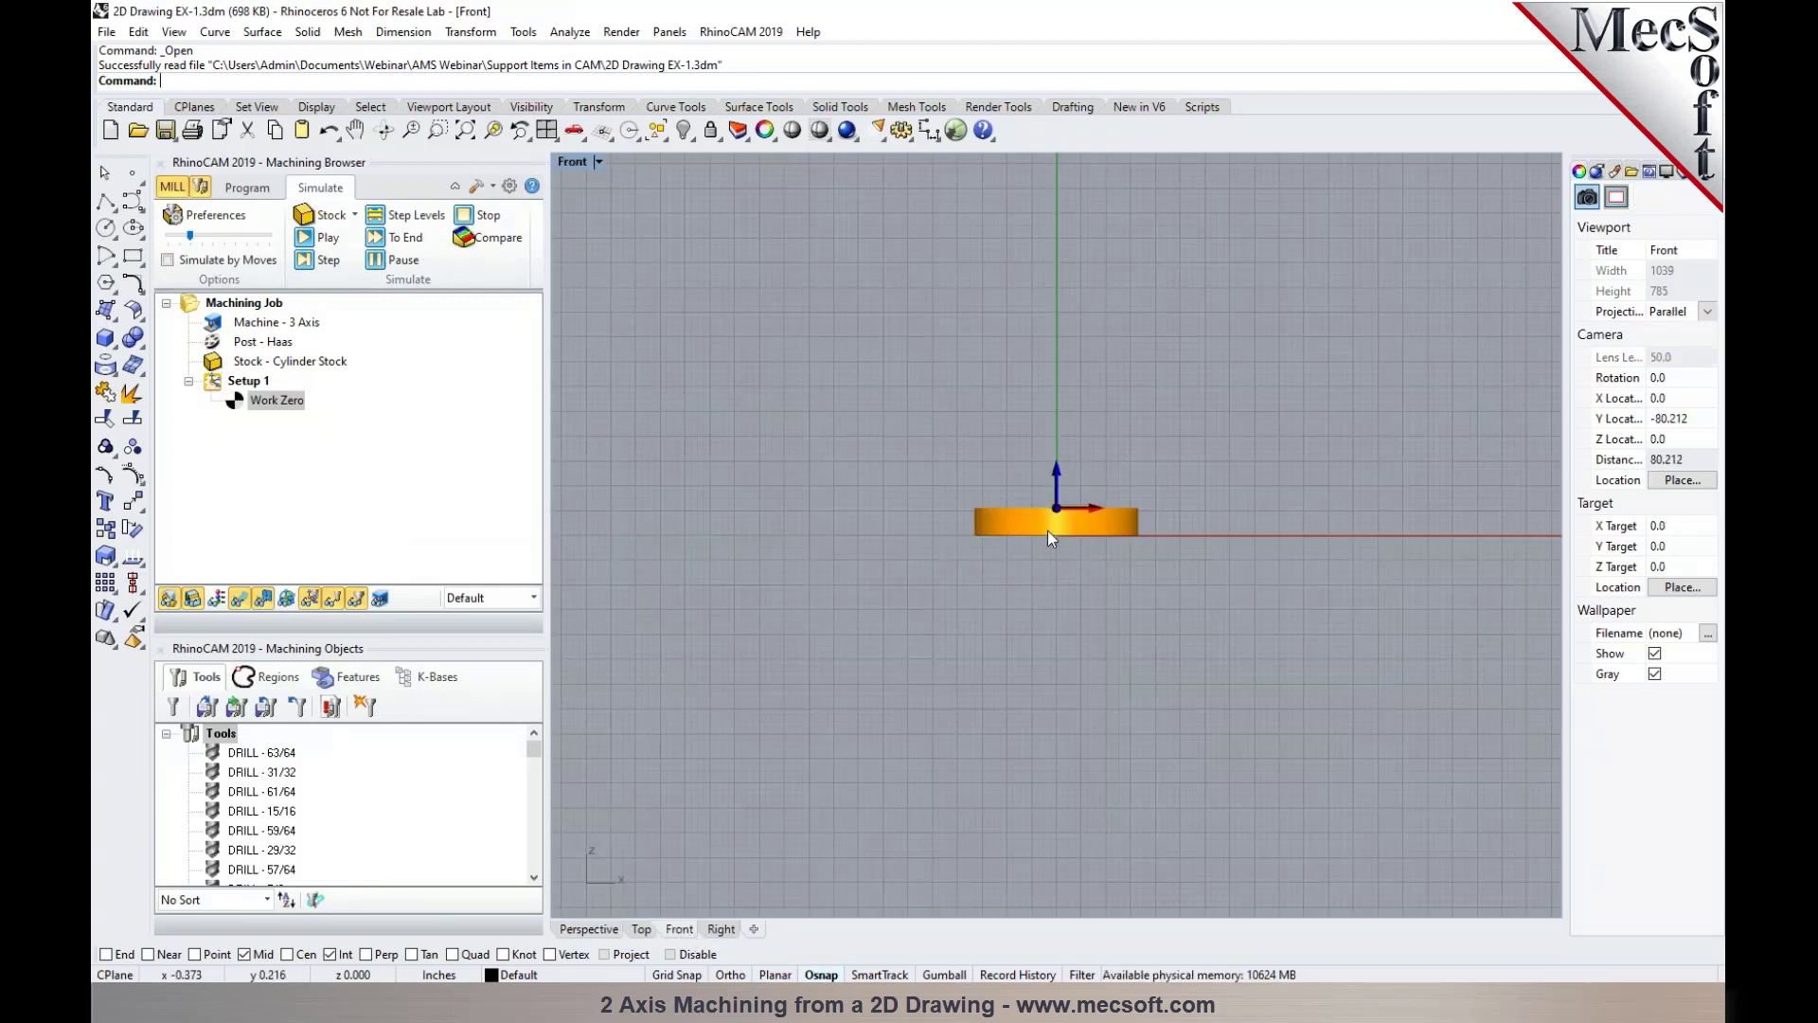
{"action": "left_click", "coordinate": [606, 932]}
{"action": "left_click", "coordinate": [648, 930]}
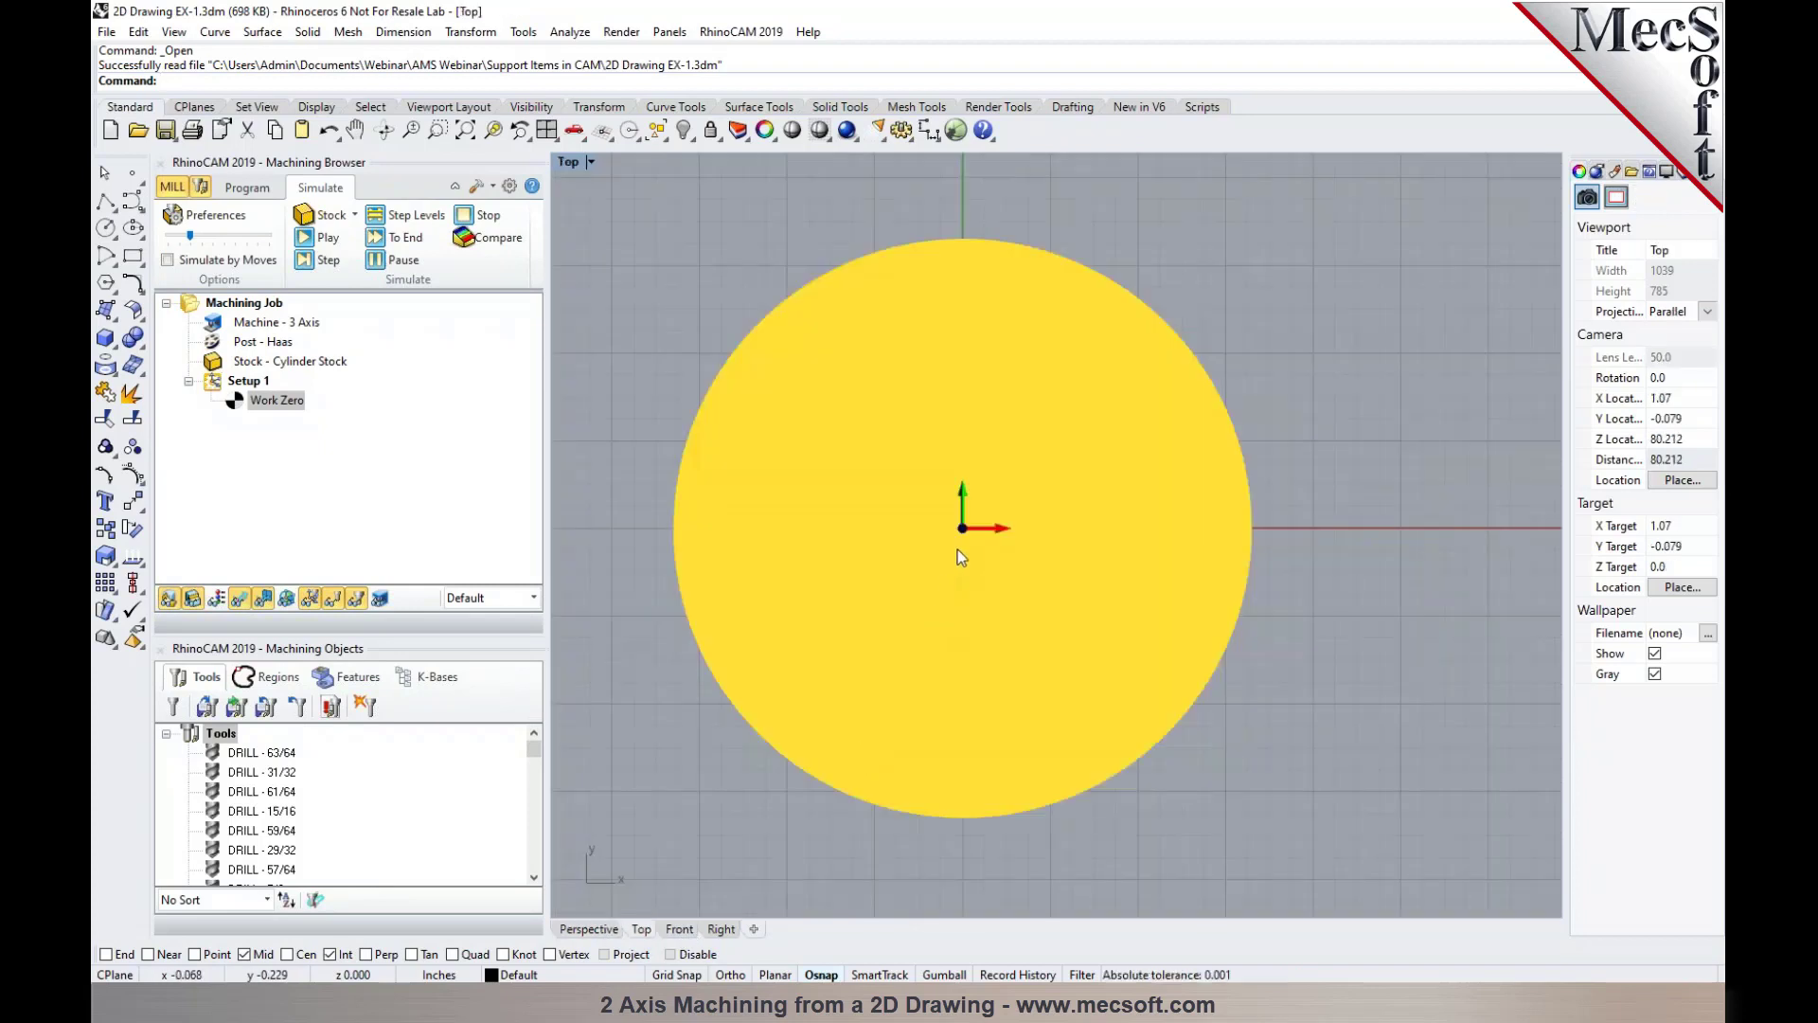
{"action": "left_click", "coordinate": [598, 932]}
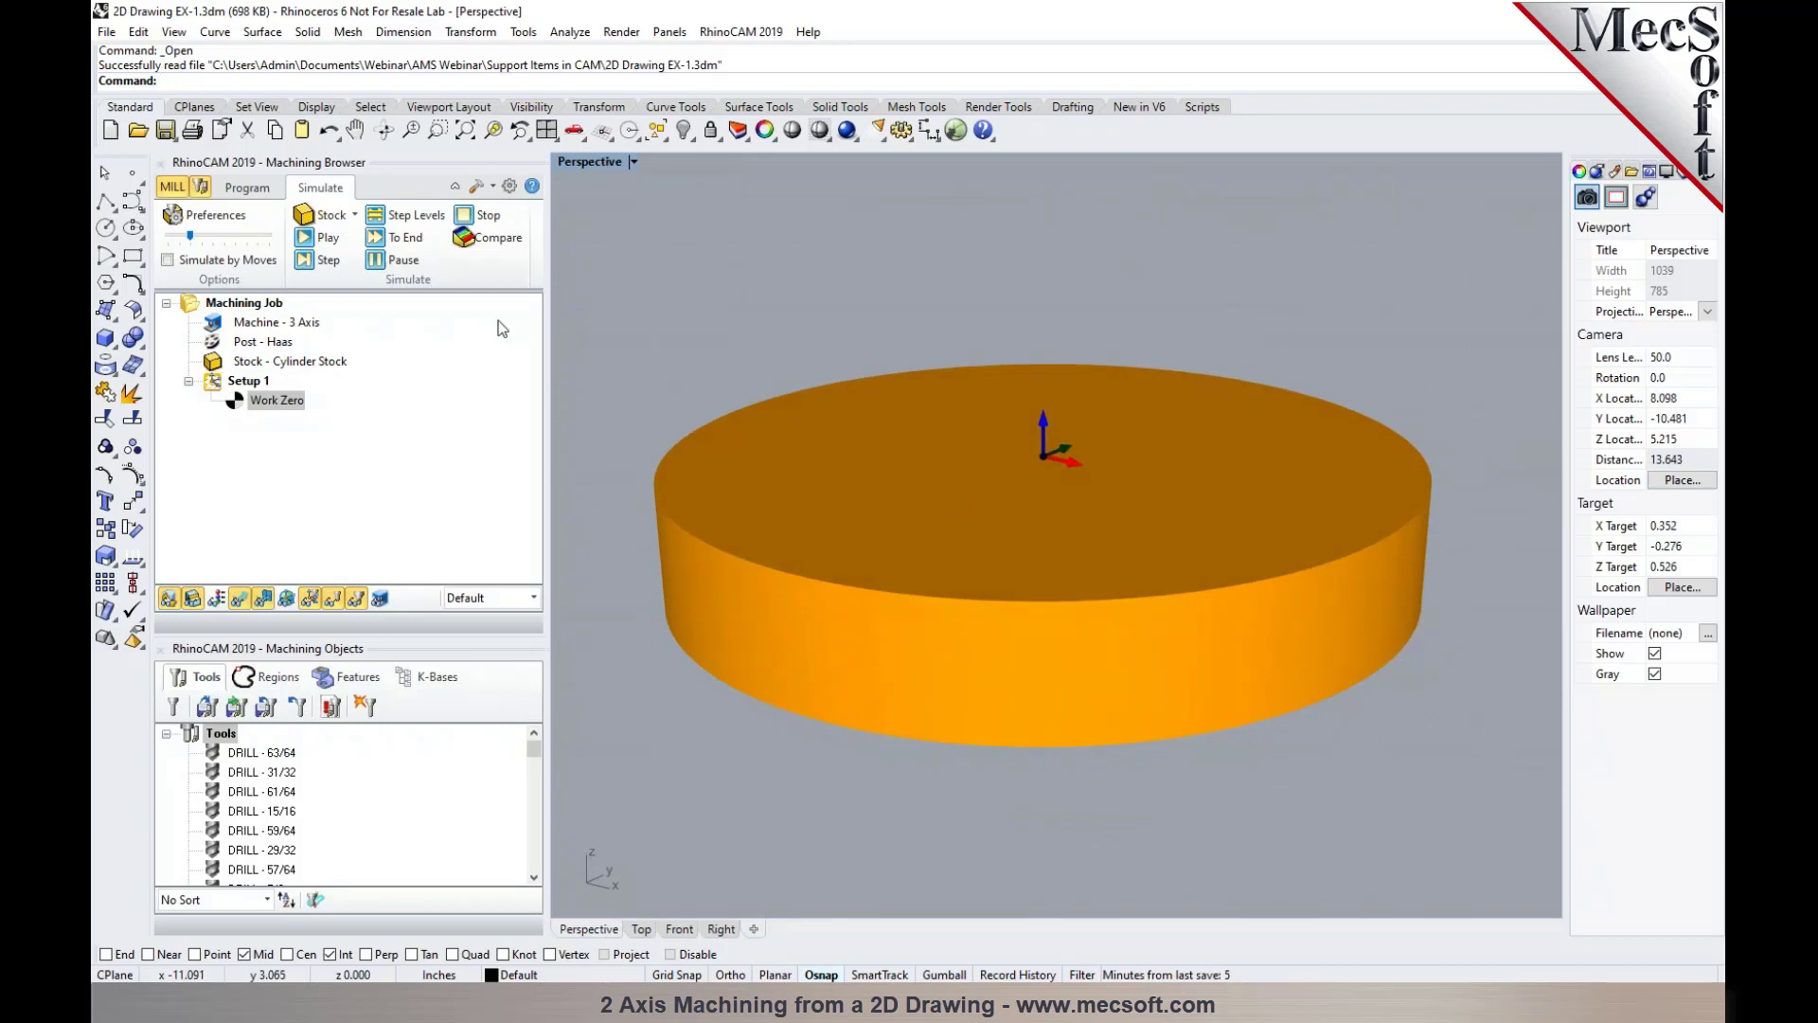
{"action": "left_click", "coordinate": [247, 187]}
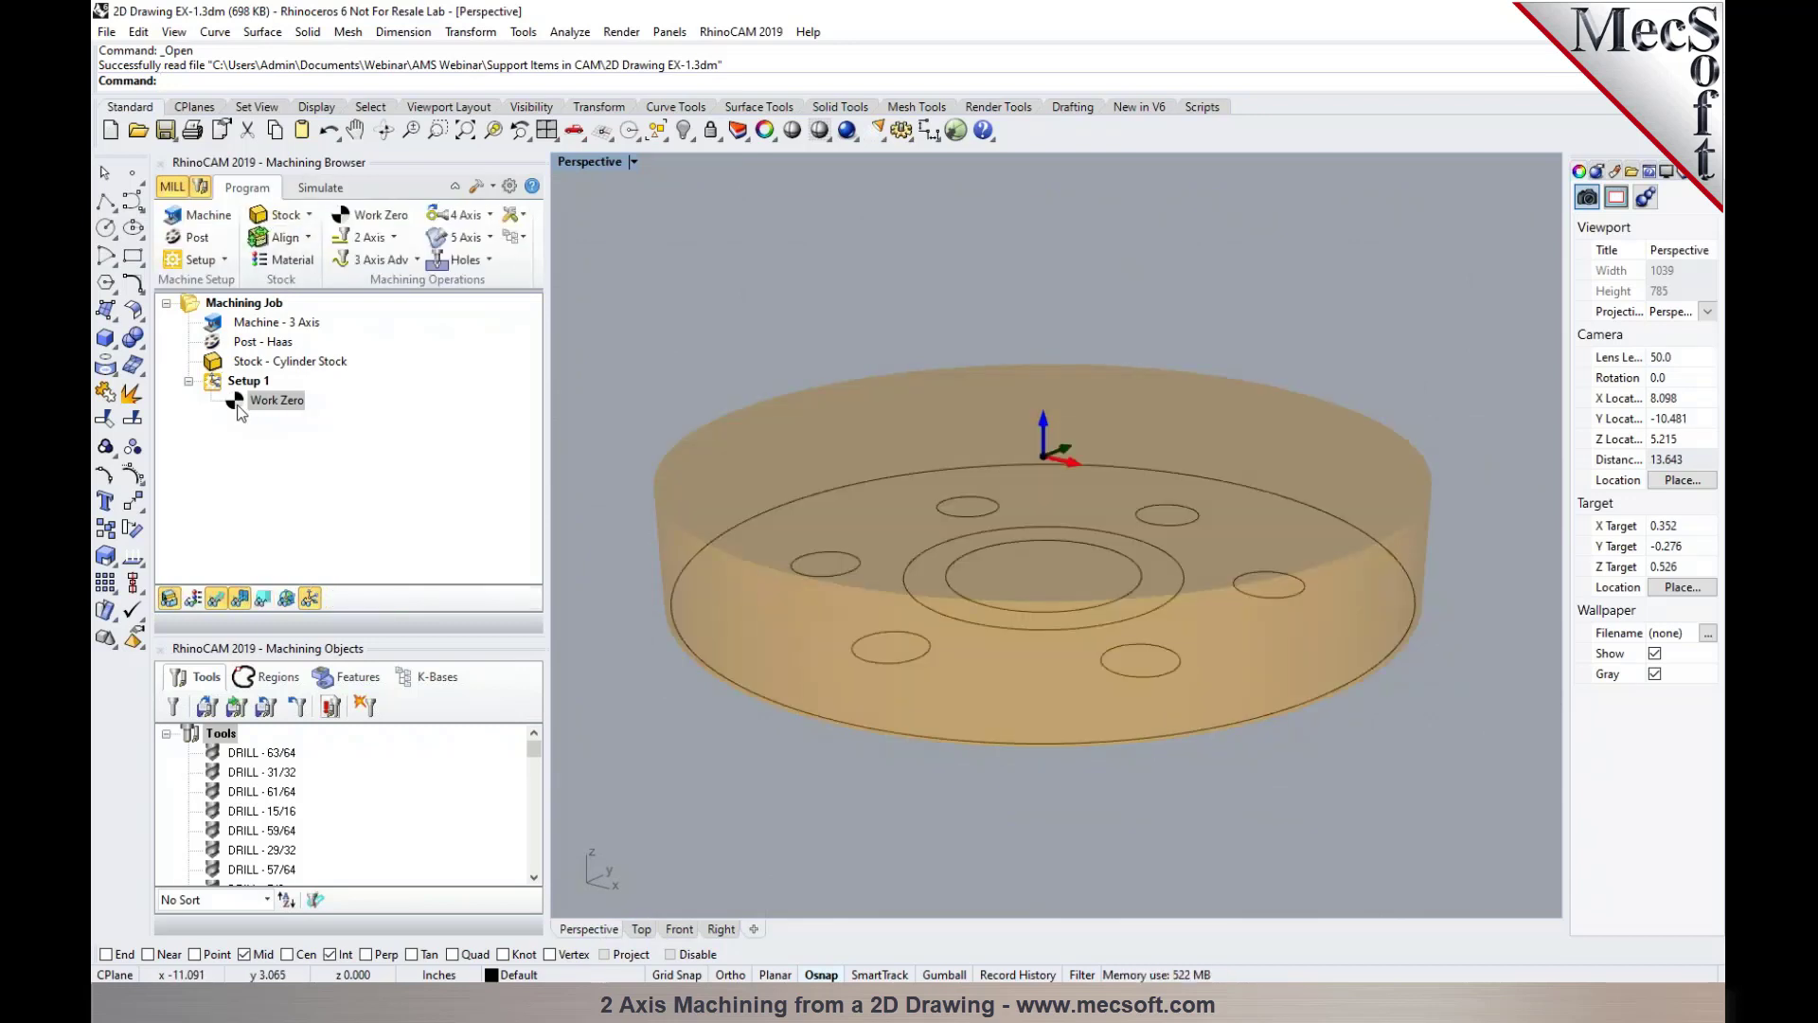
{"action": "left_click", "coordinate": [238, 402]}
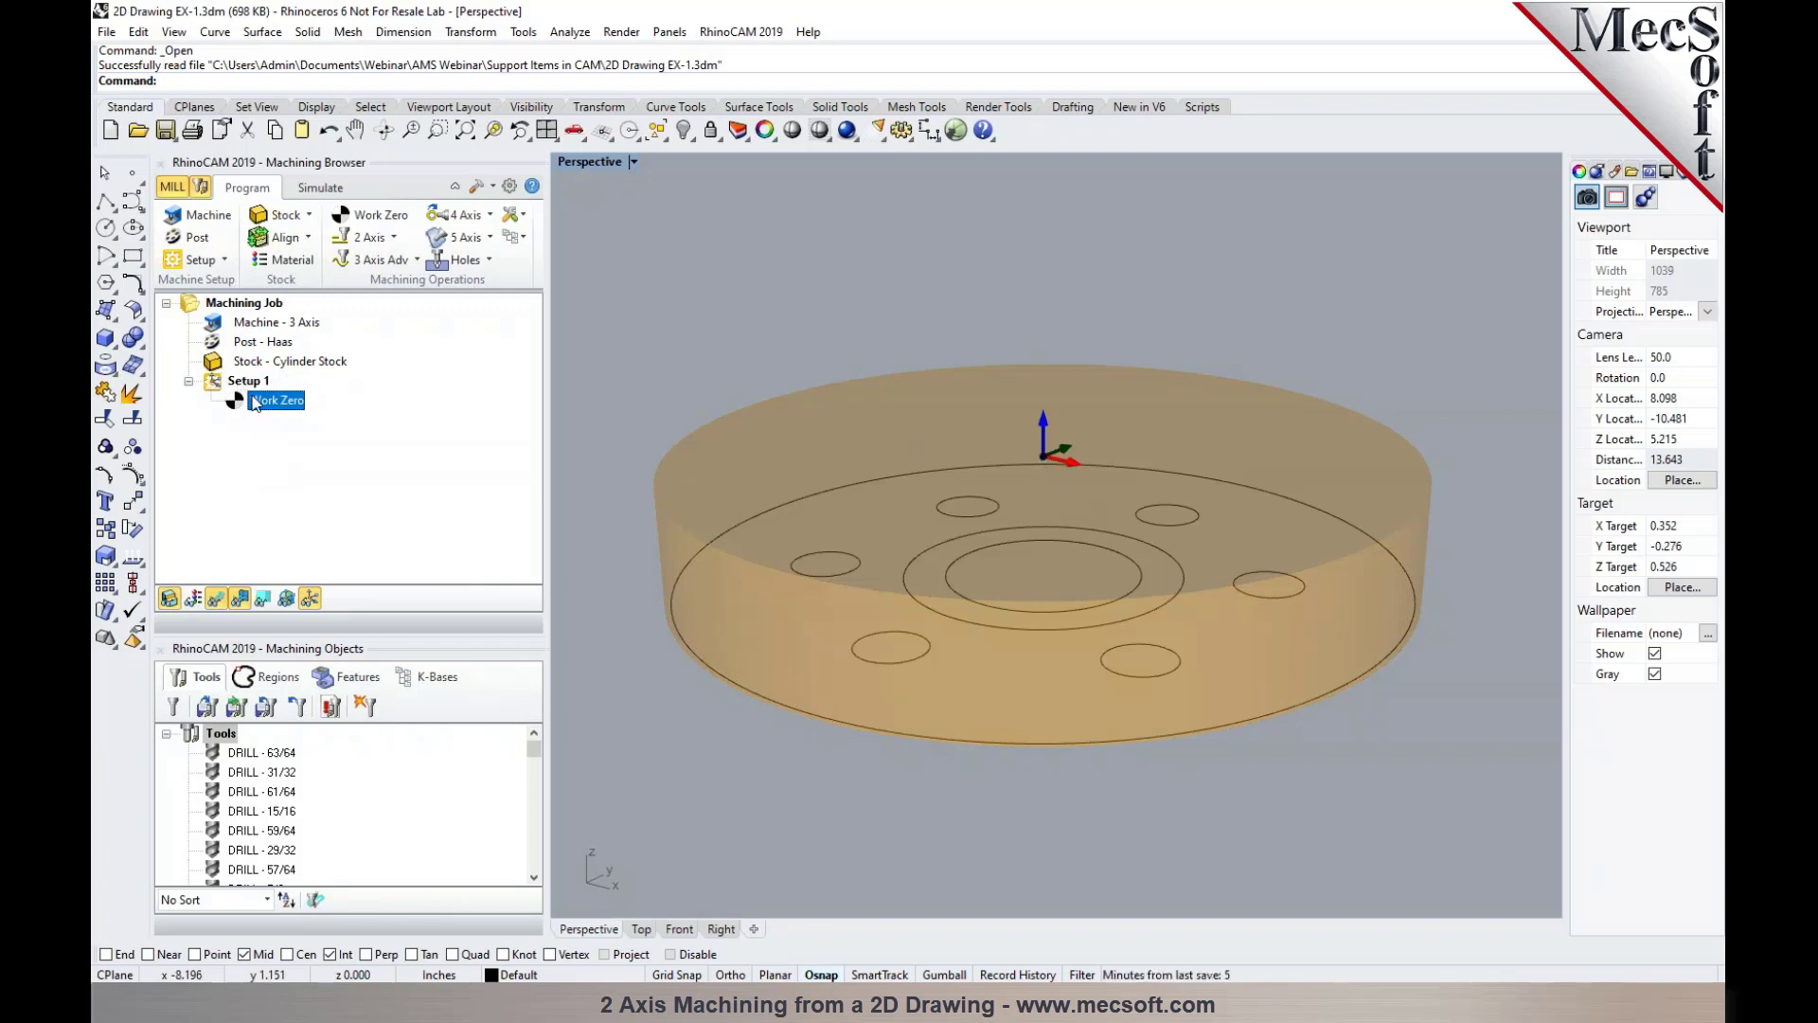
{"action": "left_click", "coordinate": [248, 382]}
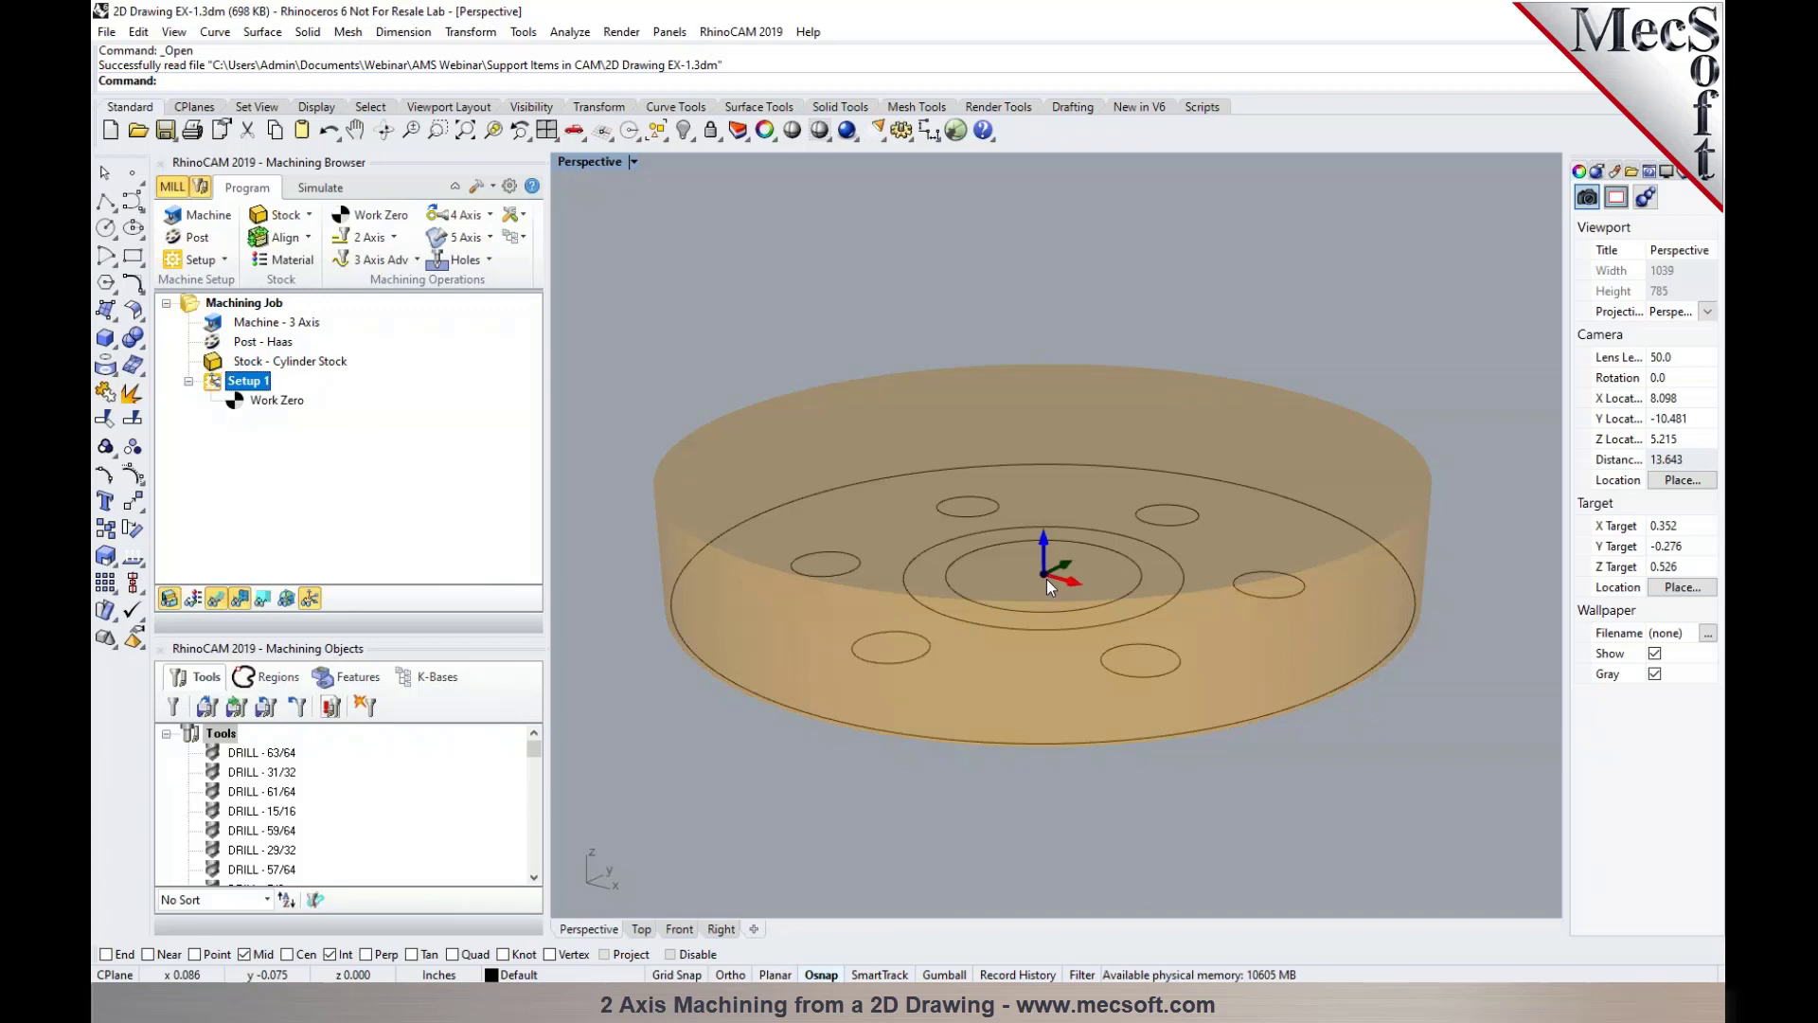
{"action": "left_click", "coordinate": [277, 402]}
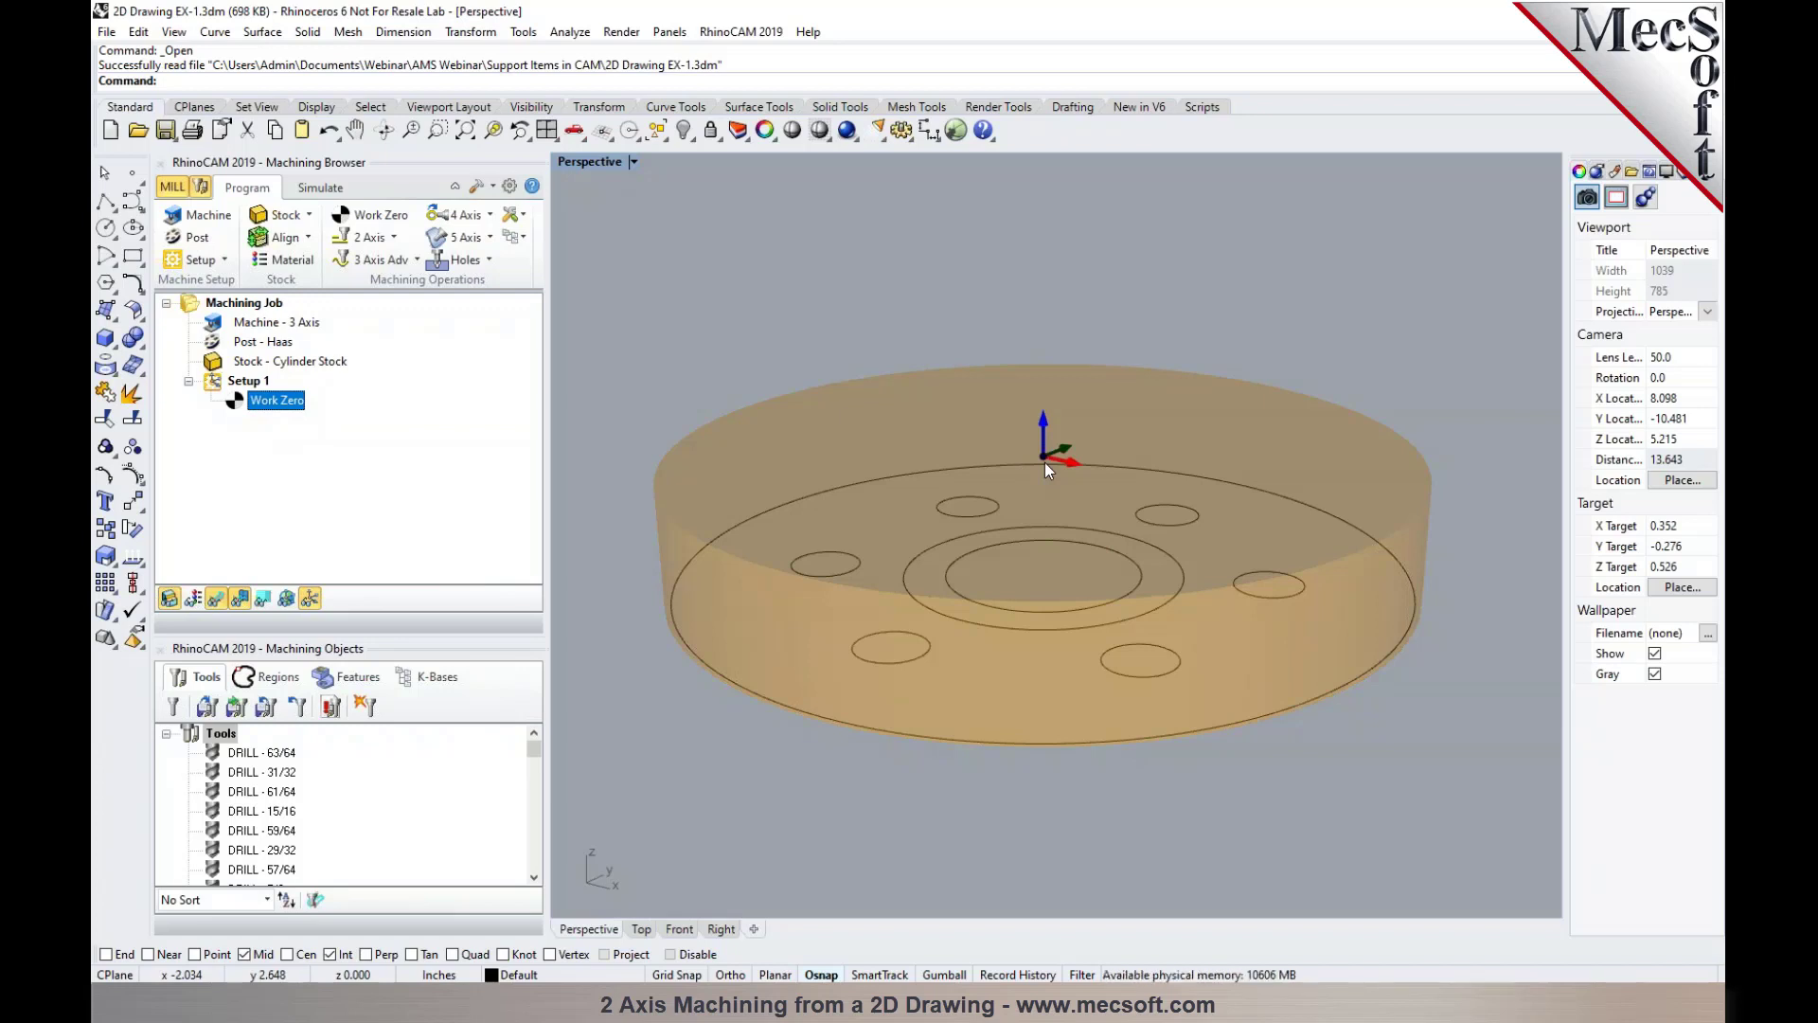
Generate a 2 1/2 Axis Facing toolpath with FACEMILL-2.5 INCH over the stock silhouette
{"action": "left_click", "coordinate": [374, 237]}
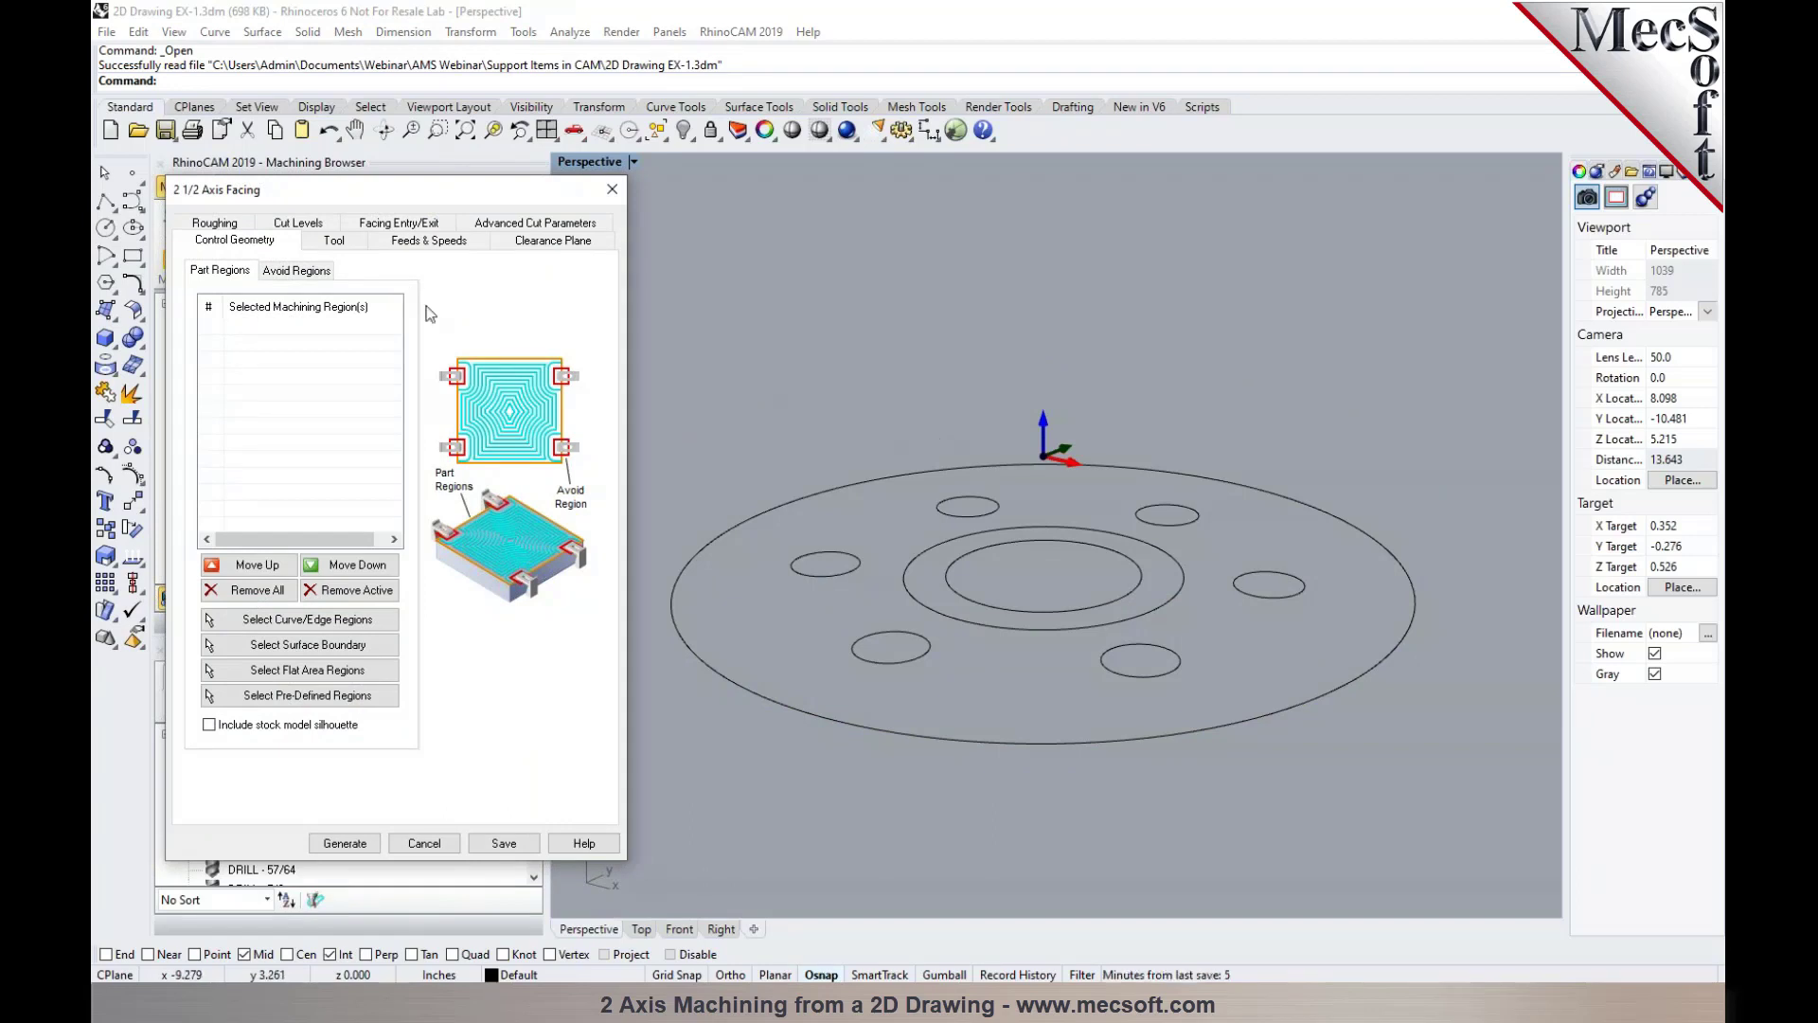
{"action": "left_click", "coordinate": [333, 241]}
{"action": "left_click", "coordinate": [299, 493]}
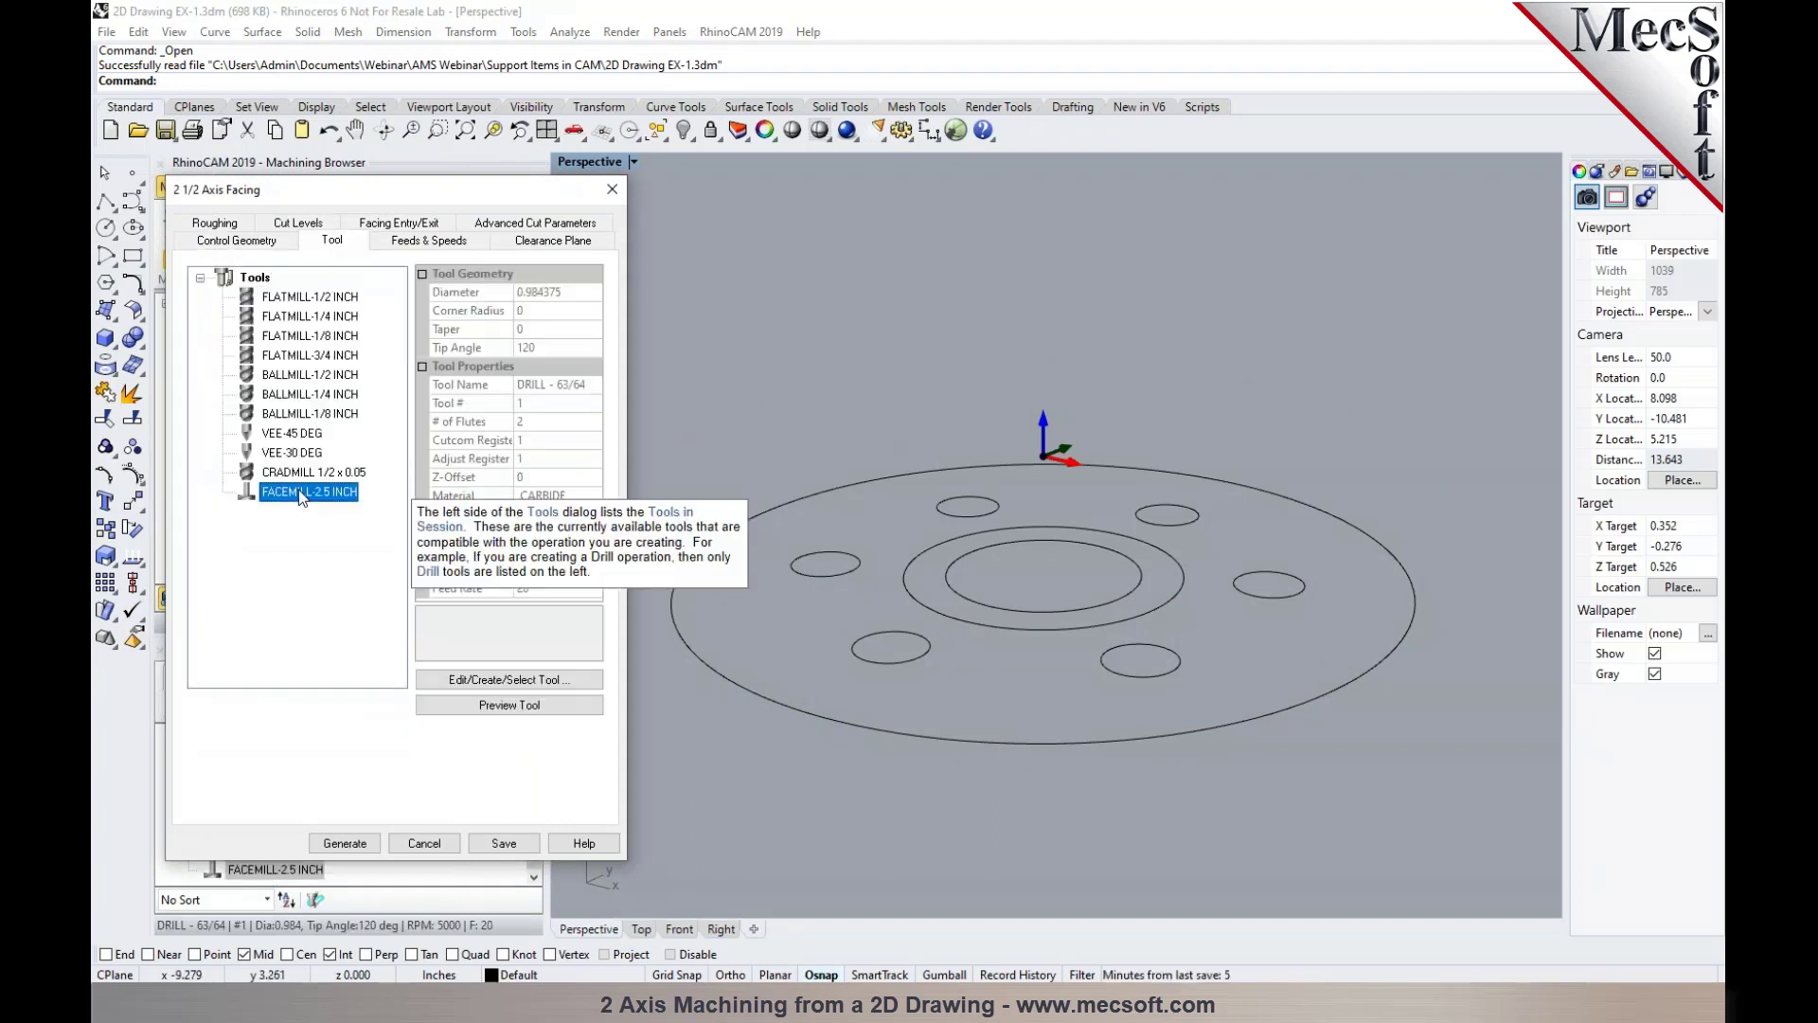
{"action": "left_click", "coordinate": [282, 225]}
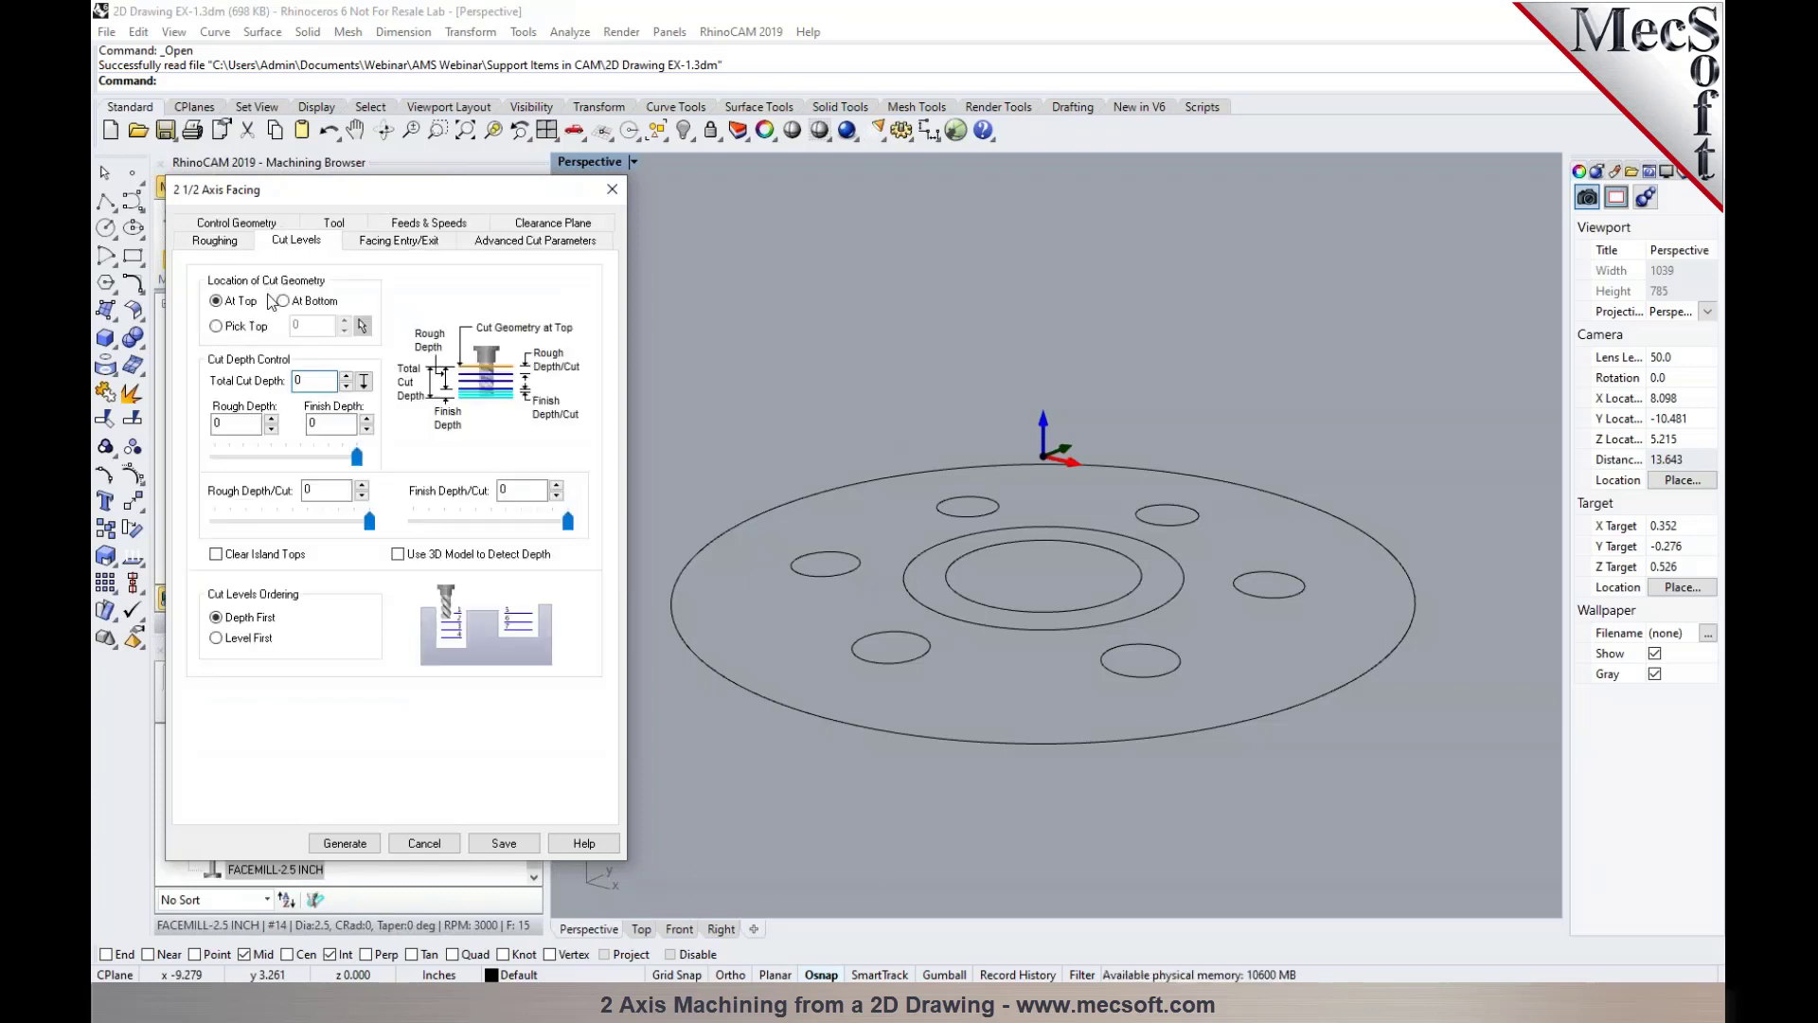
{"action": "left_click", "coordinate": [345, 835]}
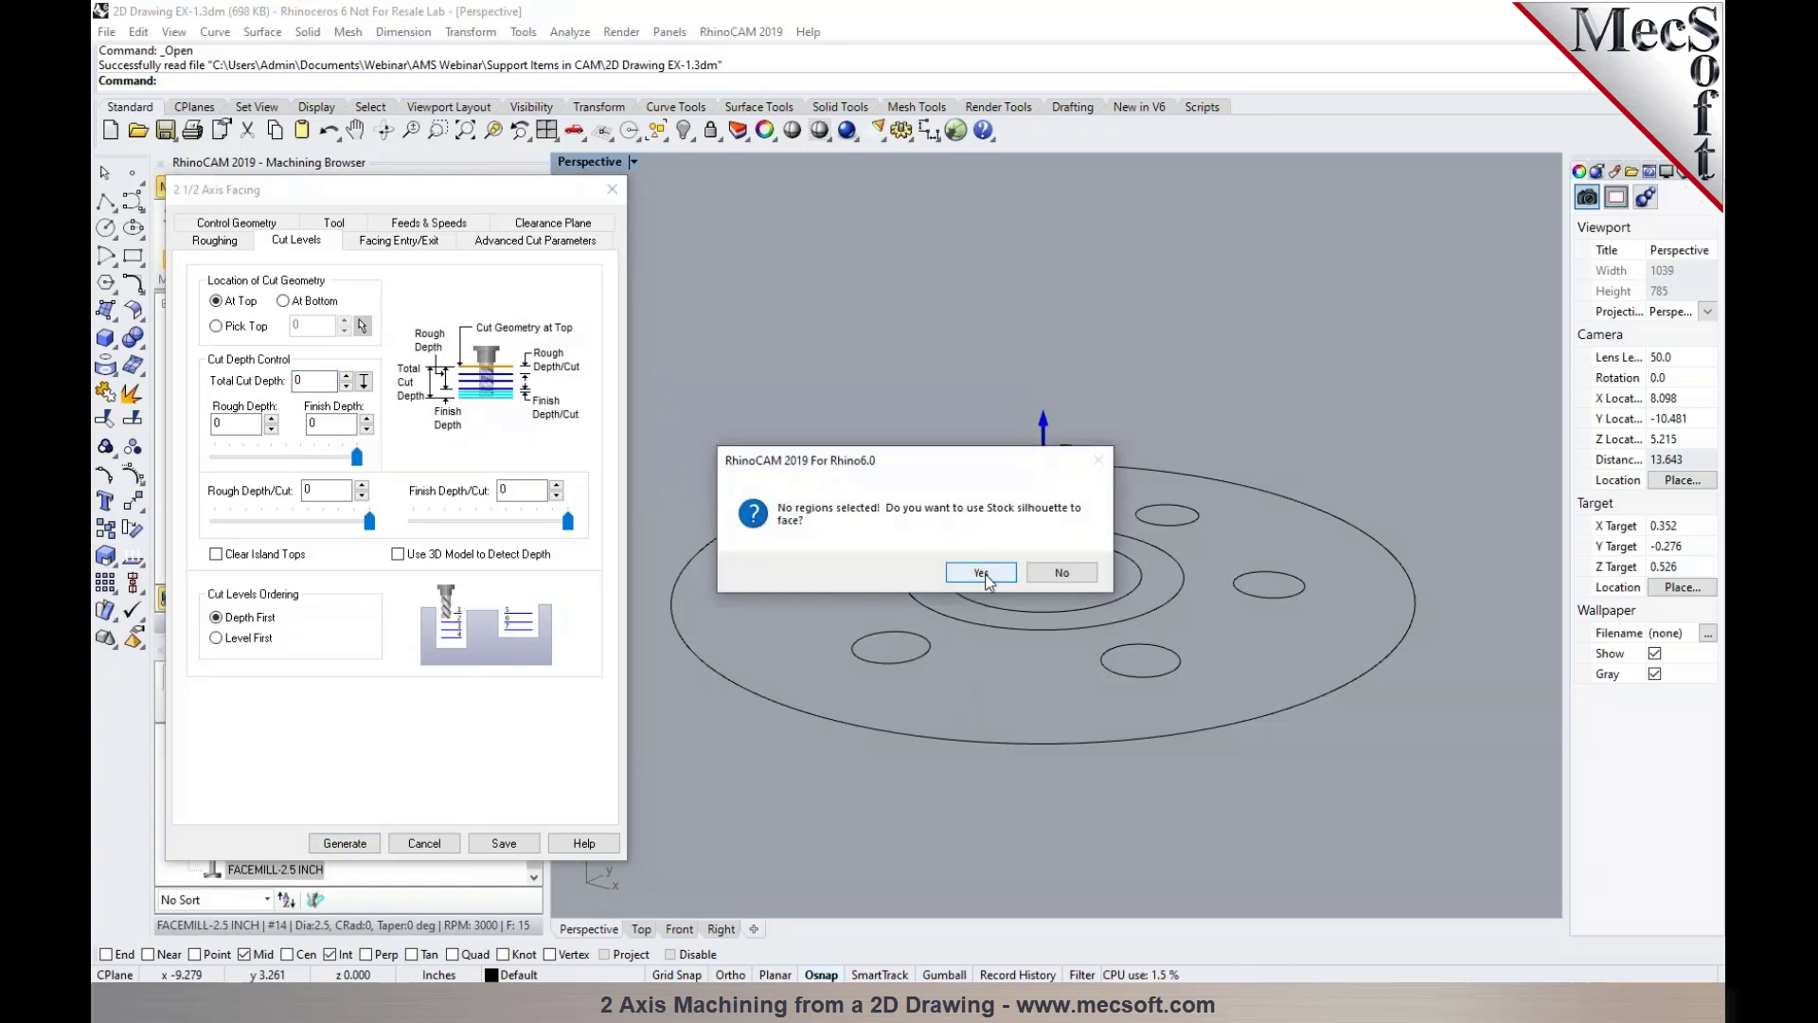
{"action": "left_click", "coordinate": [981, 573]}
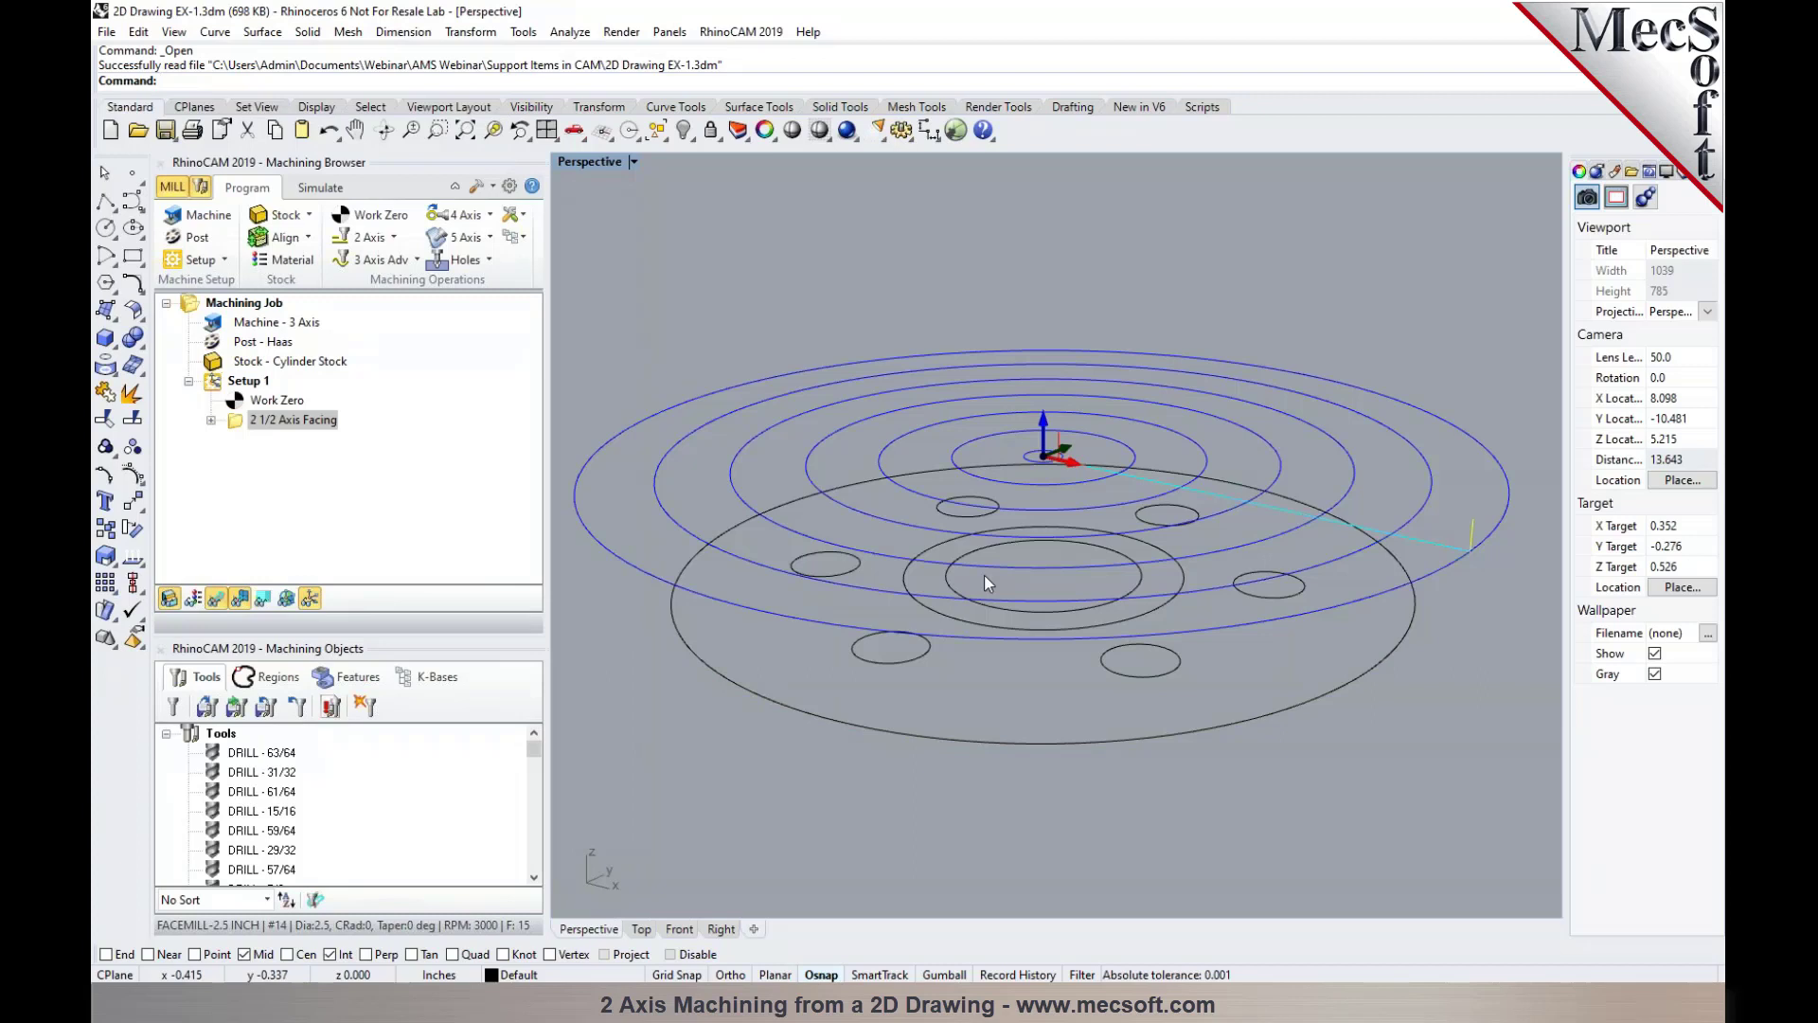
Check with Z Level Display that the facing pass sits at Z 0
{"action": "left_click", "coordinate": [239, 401]}
{"action": "right_click_drag", "start_coordinate": [798, 547], "coordinate": [757, 511]}
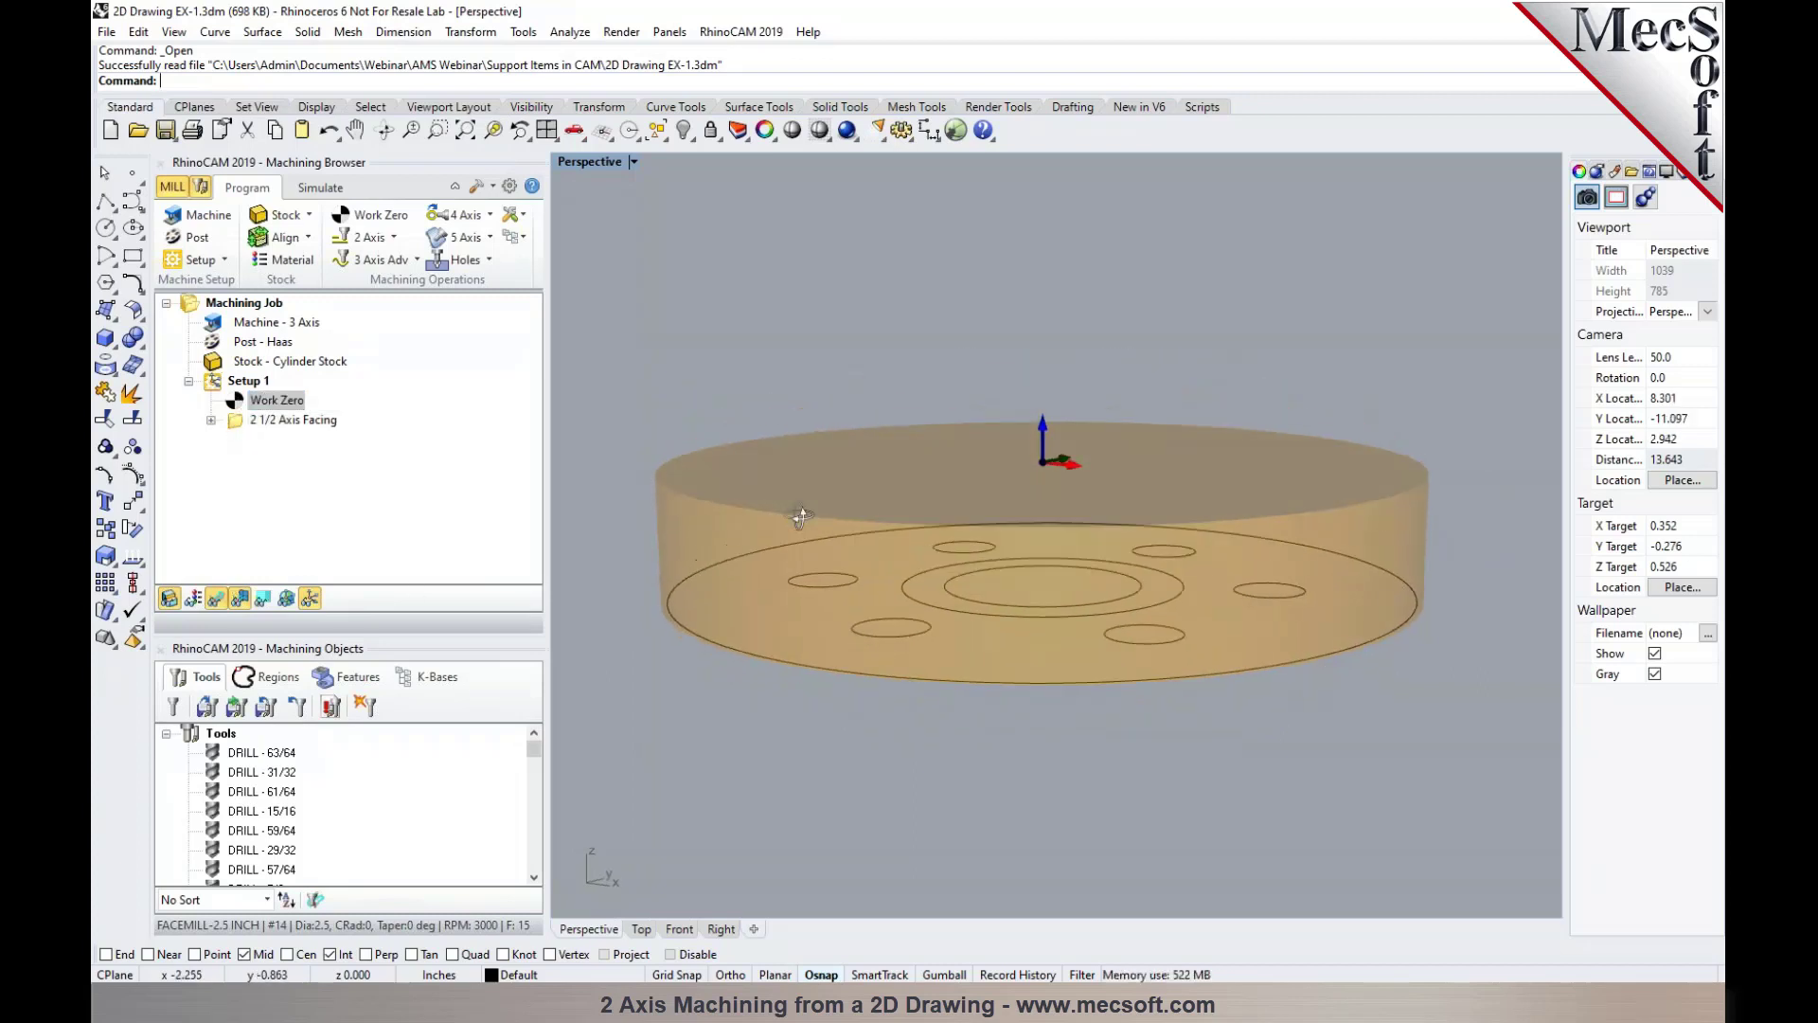
{"action": "left_click", "coordinate": [301, 419]}
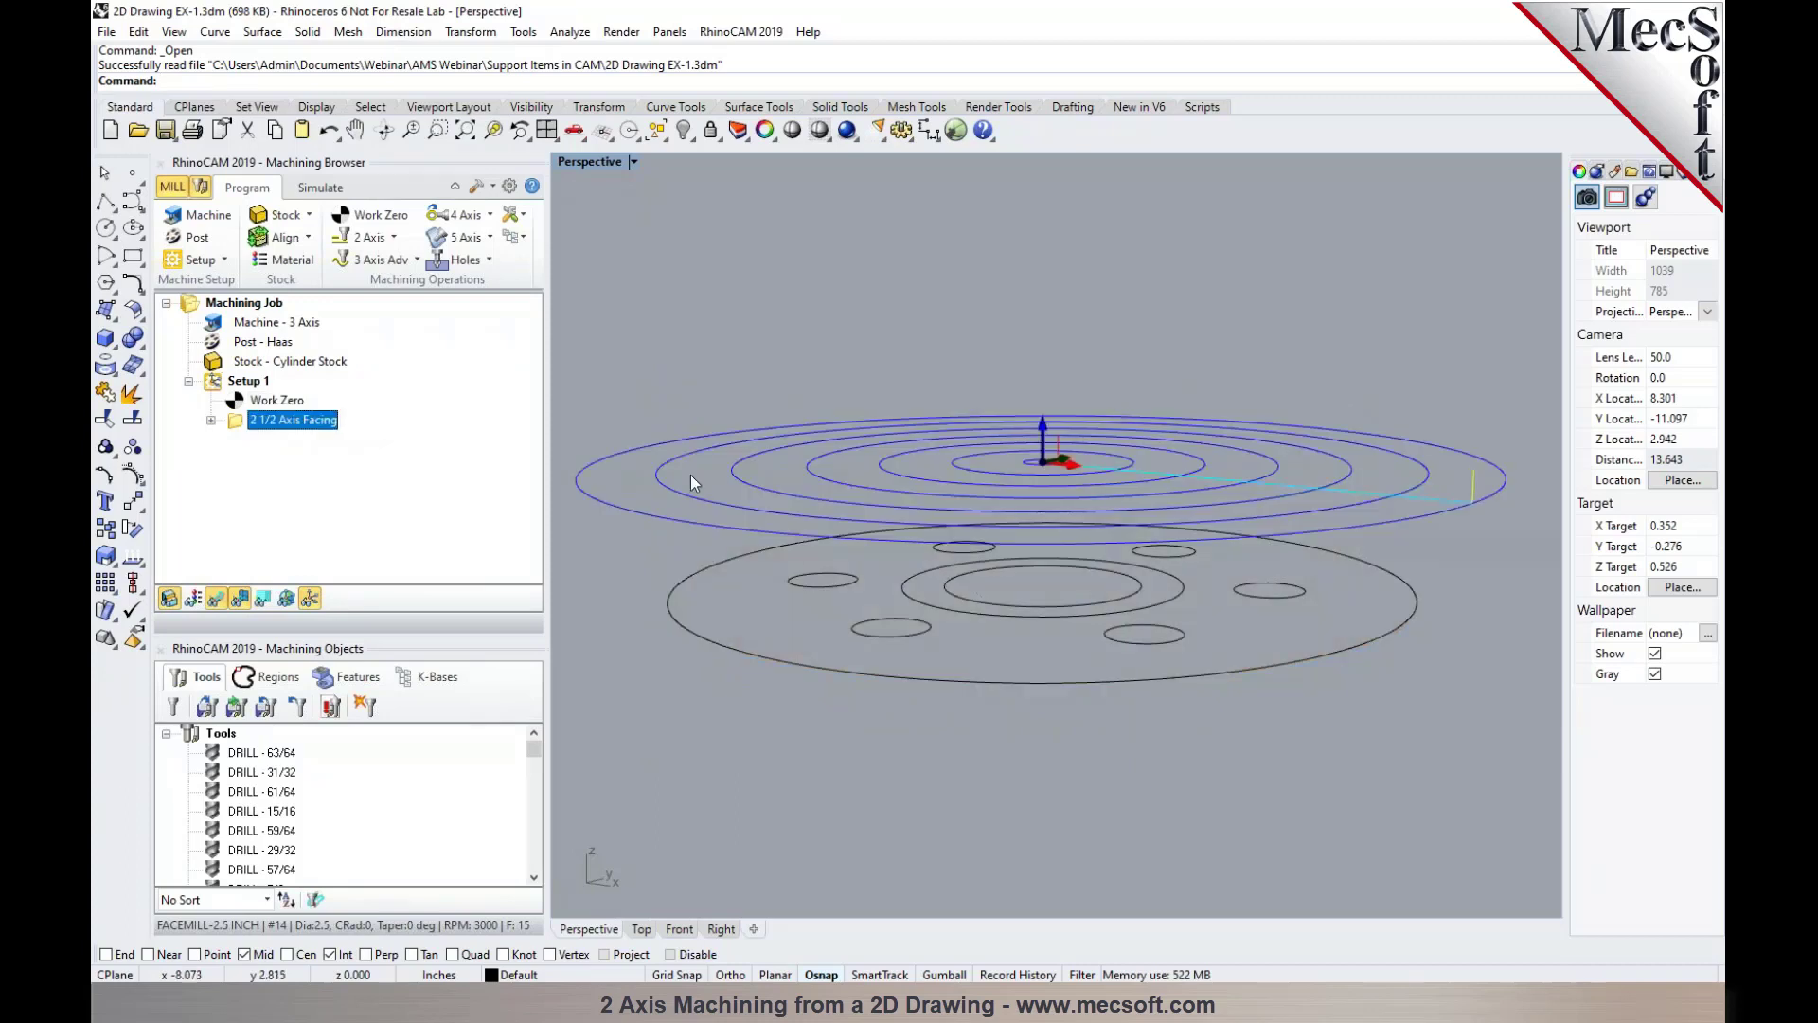
{"action": "left_click", "coordinate": [264, 598]}
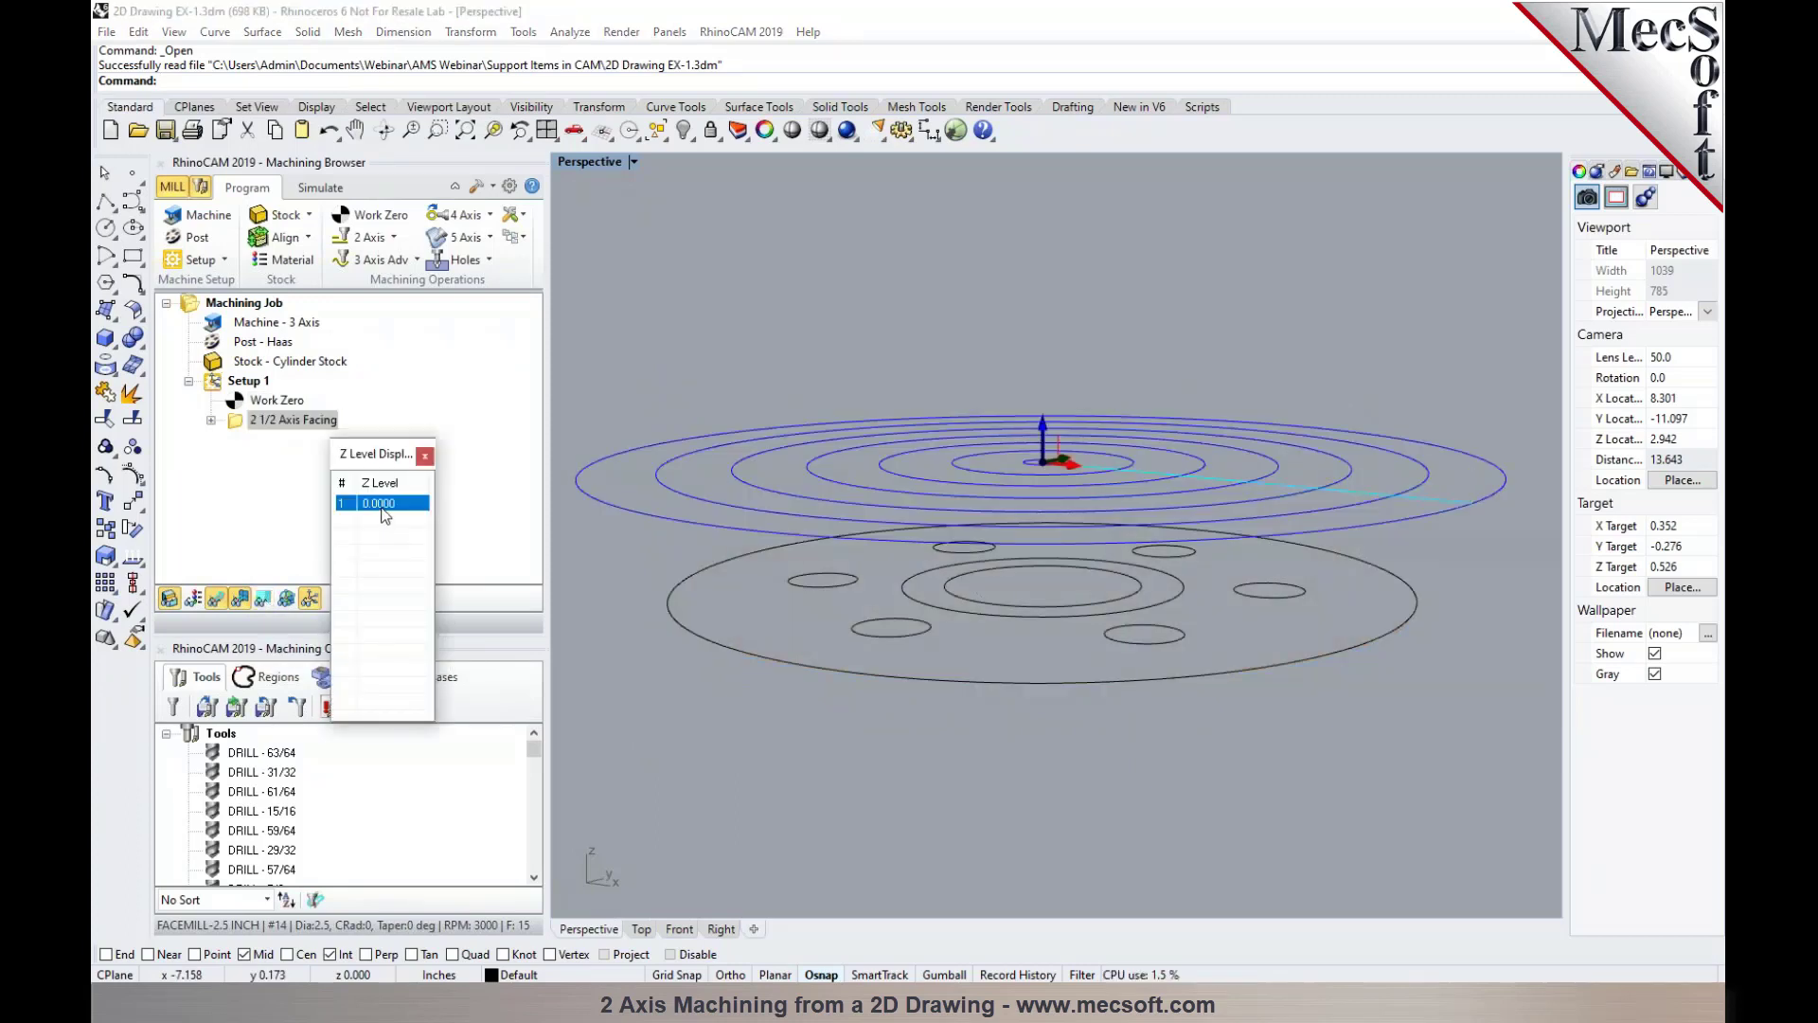
{"action": "left_click", "coordinate": [425, 457]}
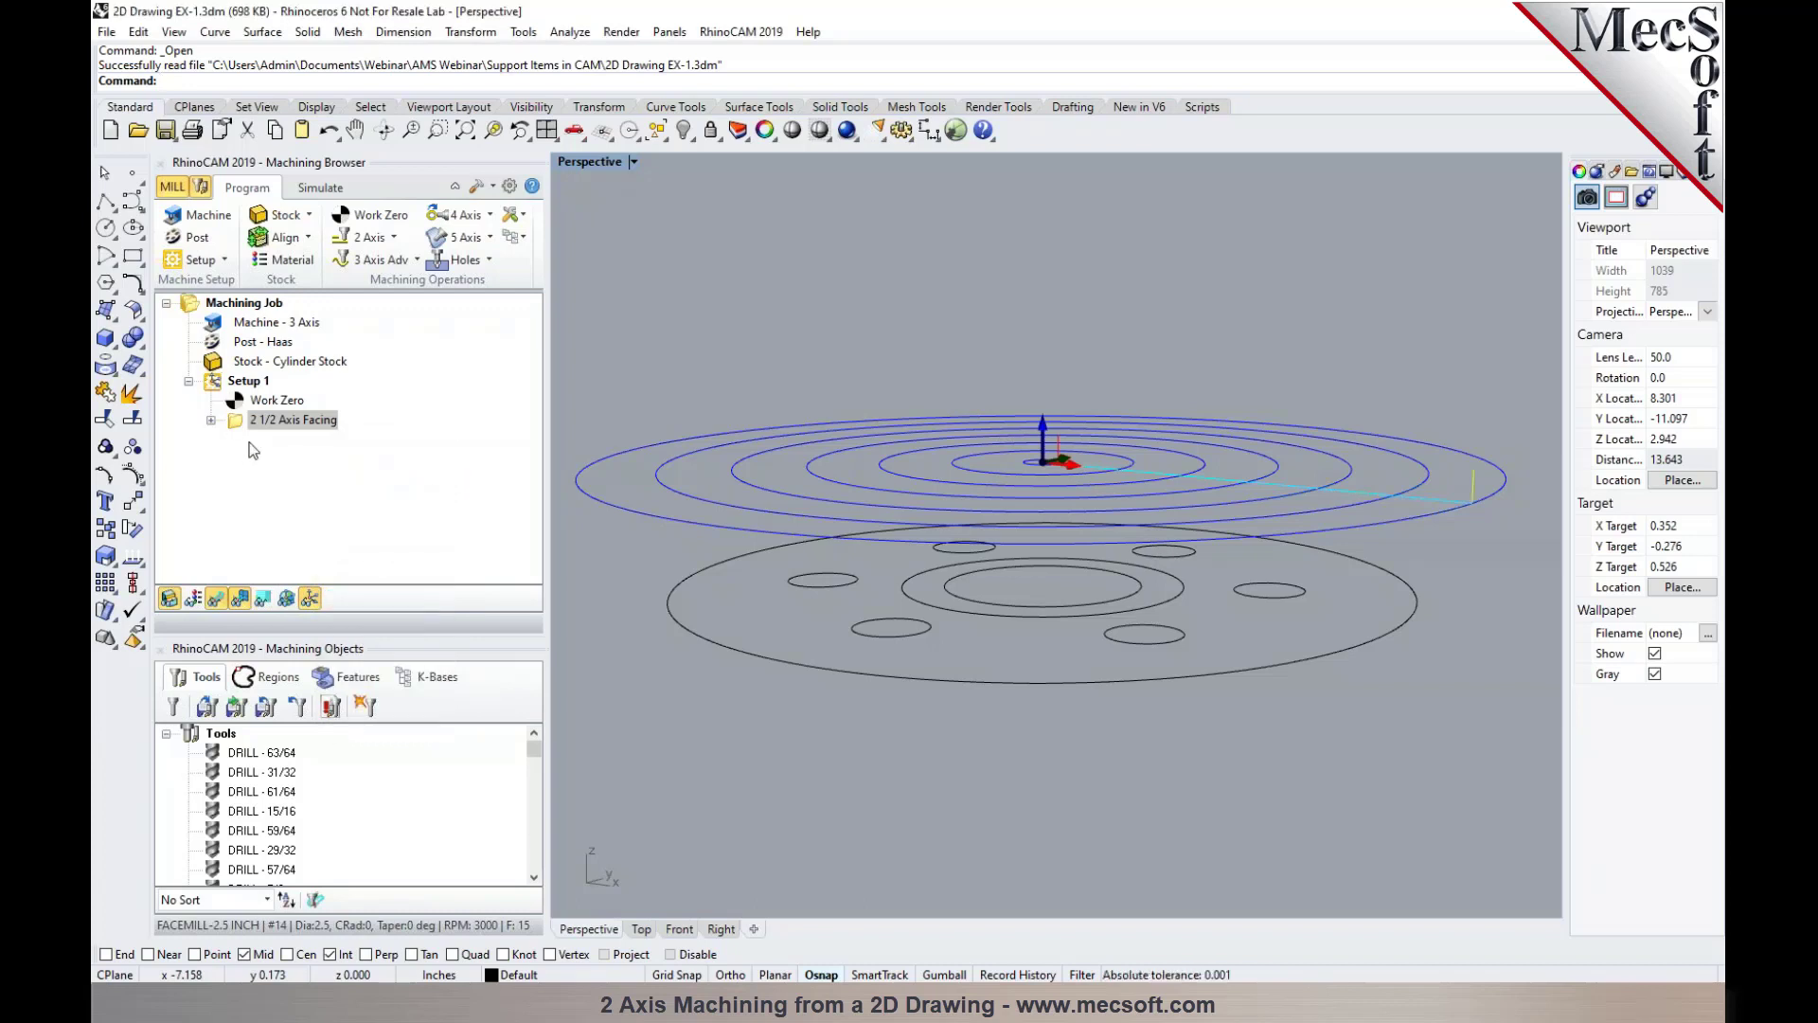
Set the facing's total cut depth to 0.1, regenerate, and confirm the pass at Z -0.1
{"action": "double_click", "coordinate": [285, 420]}
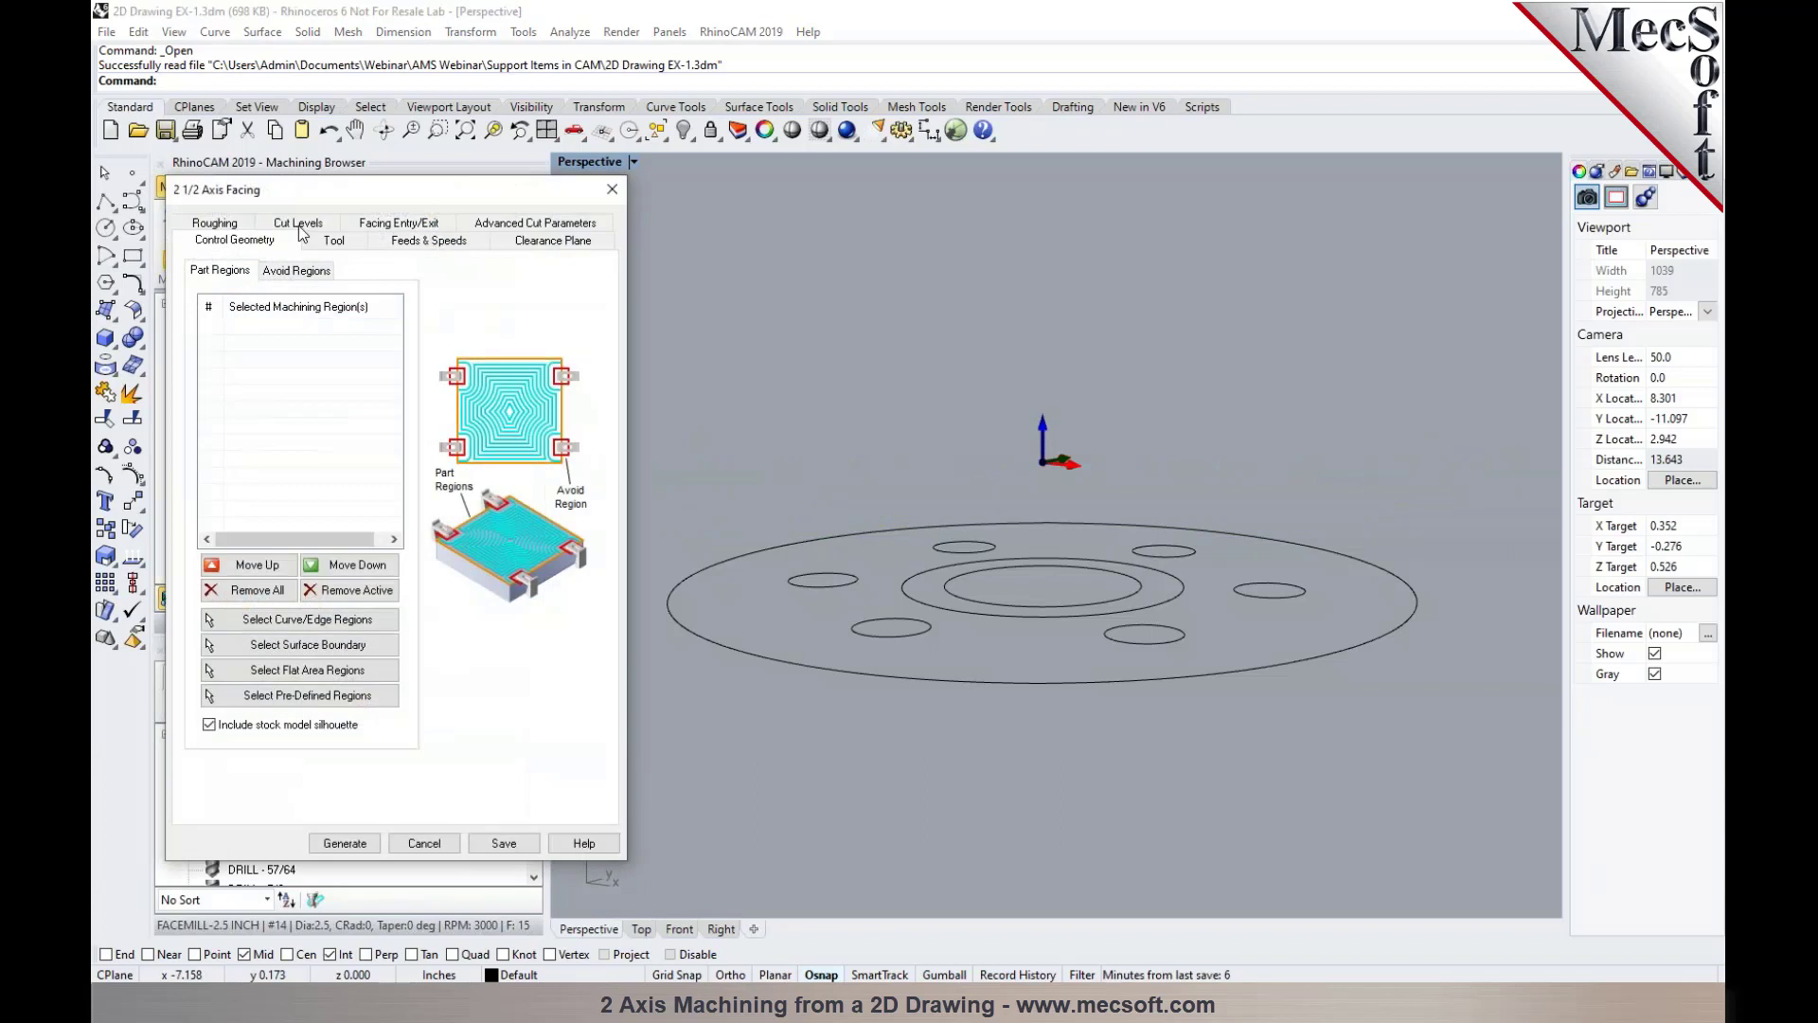
{"action": "left_click", "coordinate": [297, 240]}
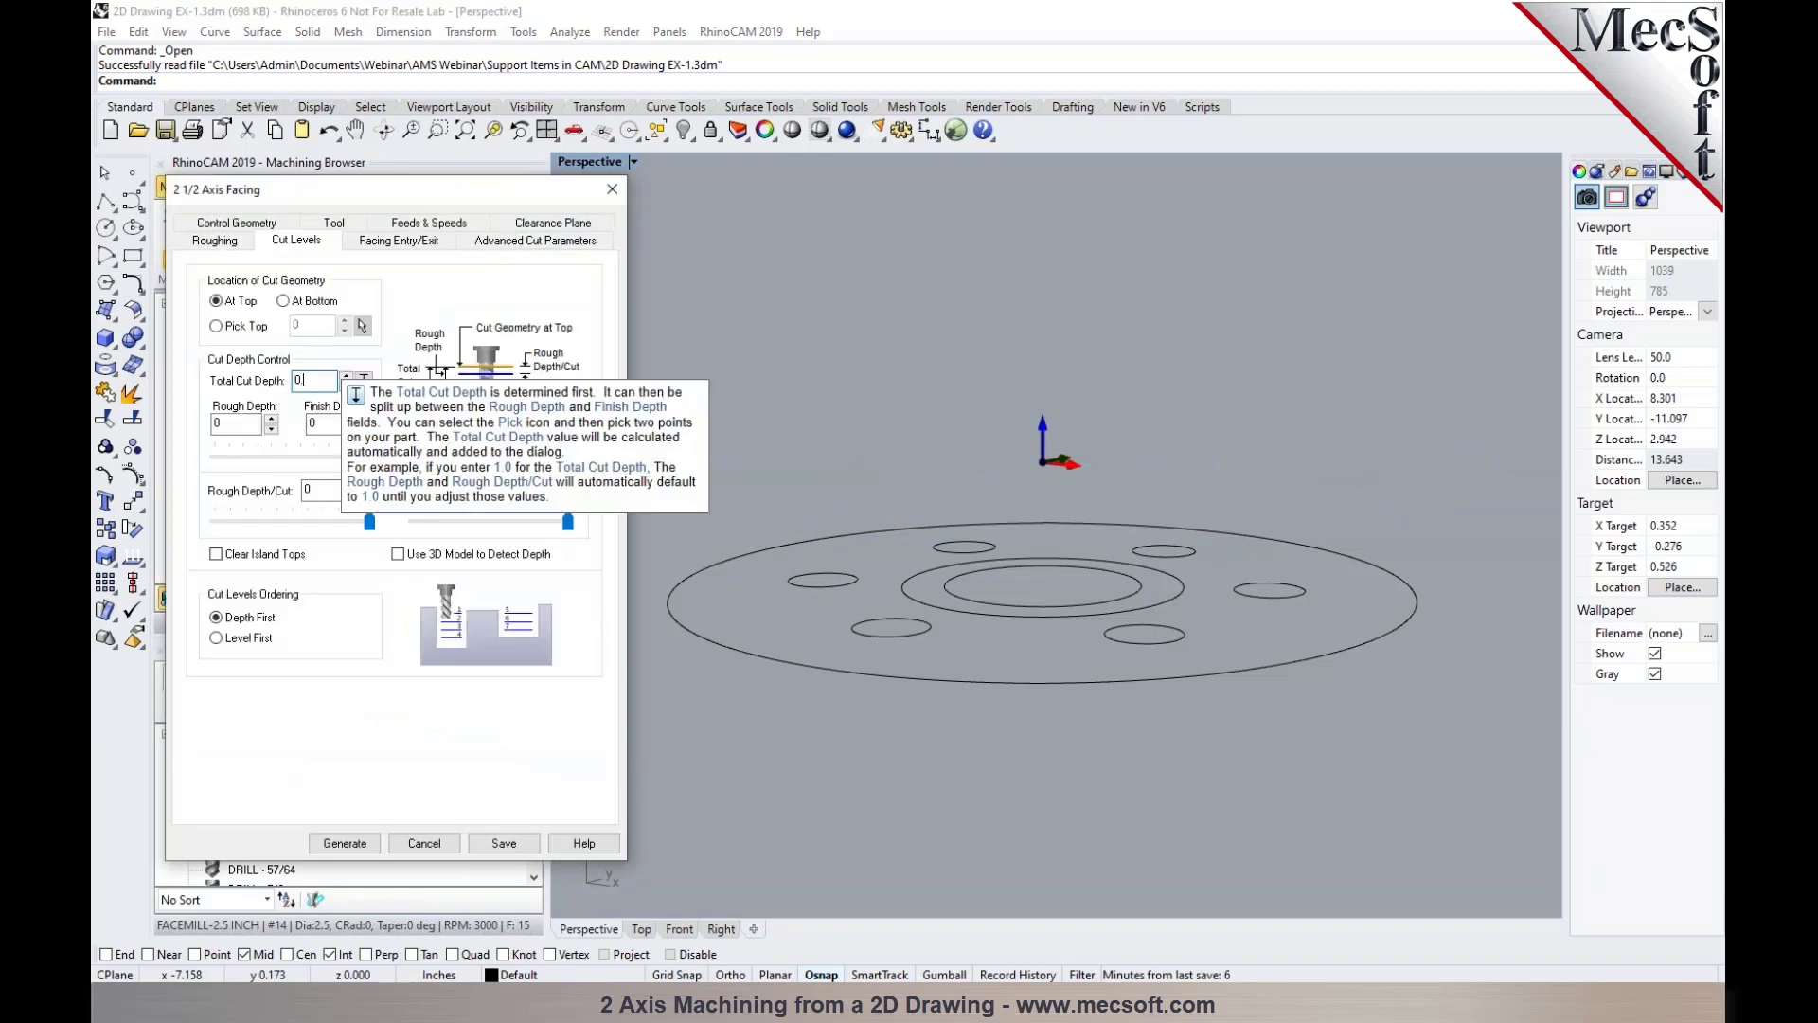
{"action": "type", "text": ".1"}
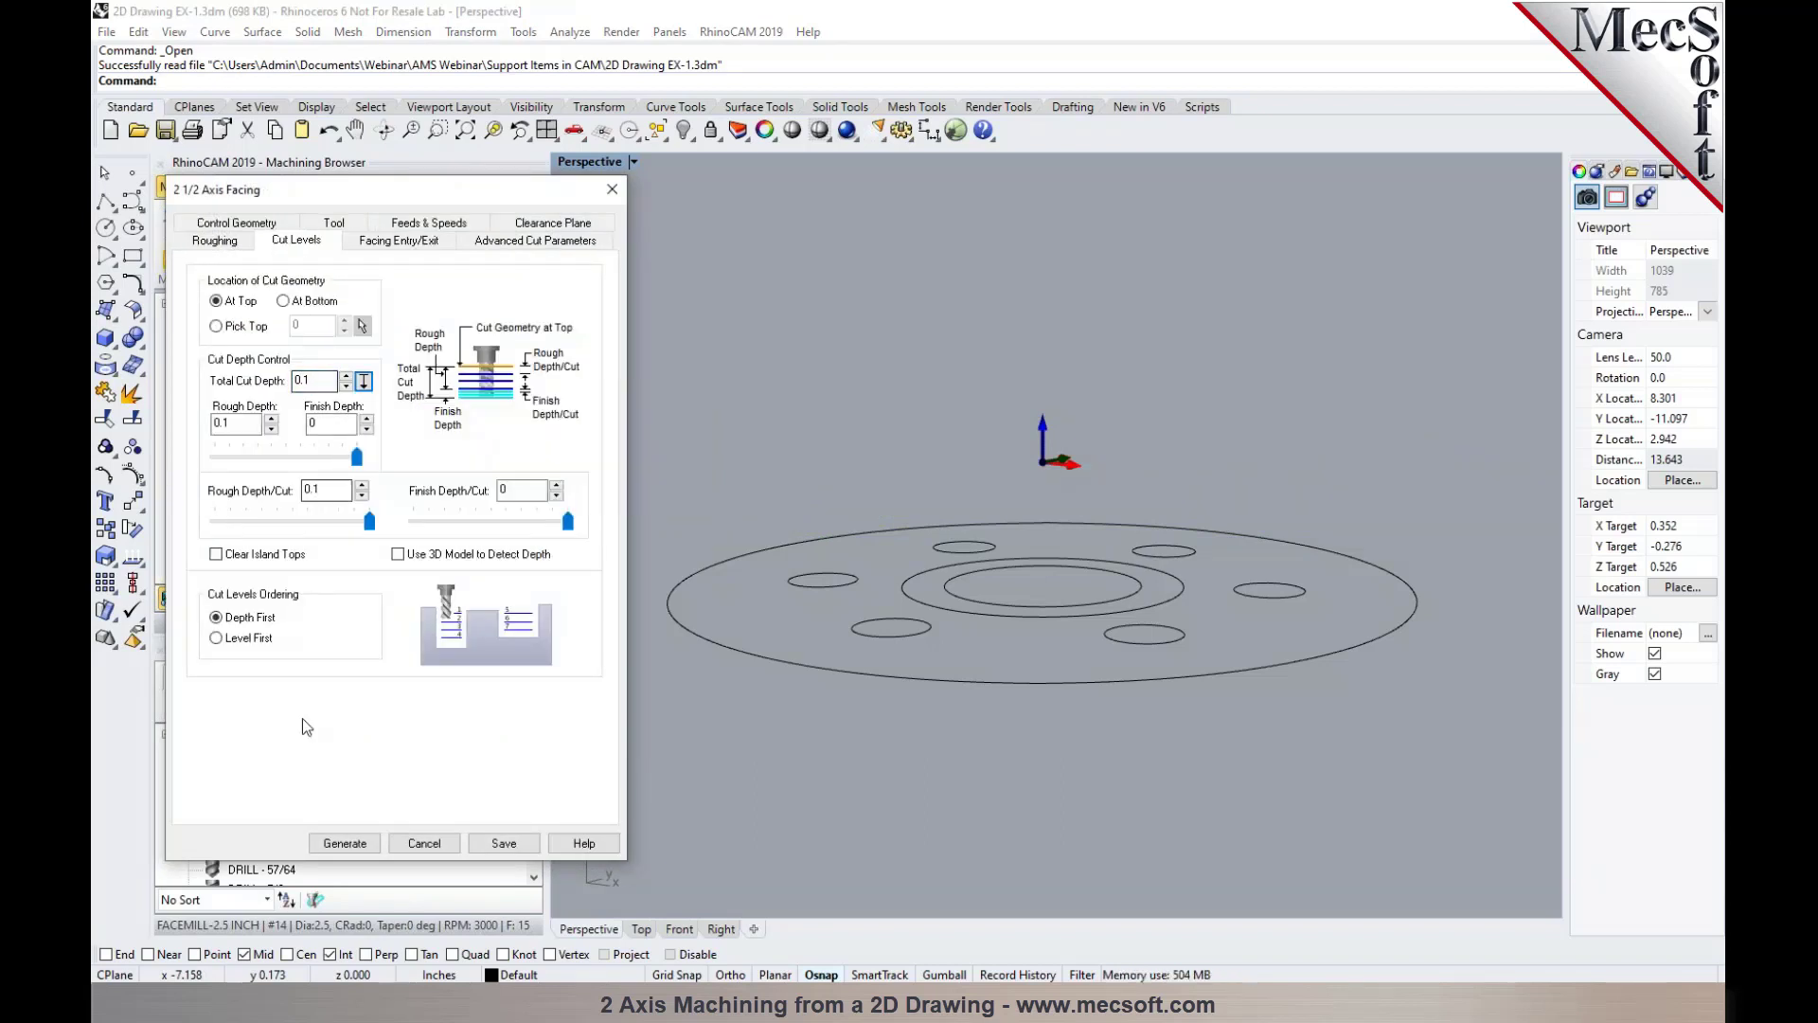
{"action": "left_click", "coordinate": [345, 843]}
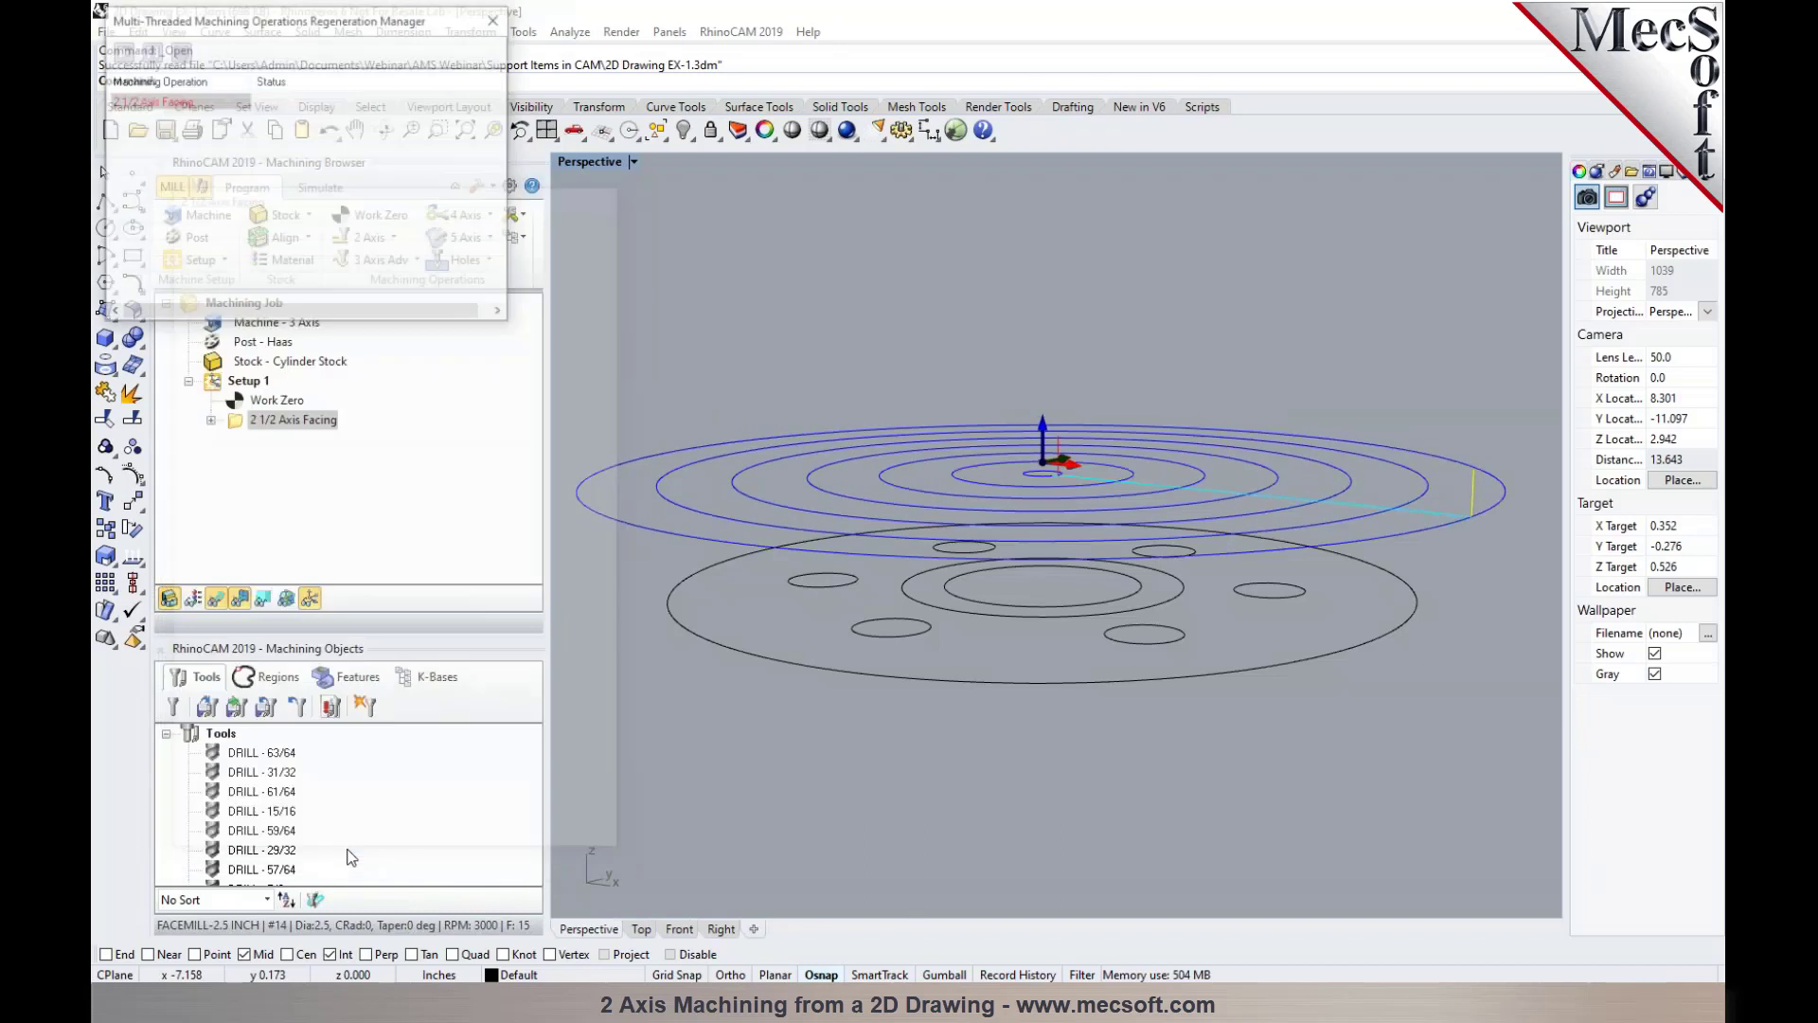
{"action": "left_click", "coordinate": [262, 599]}
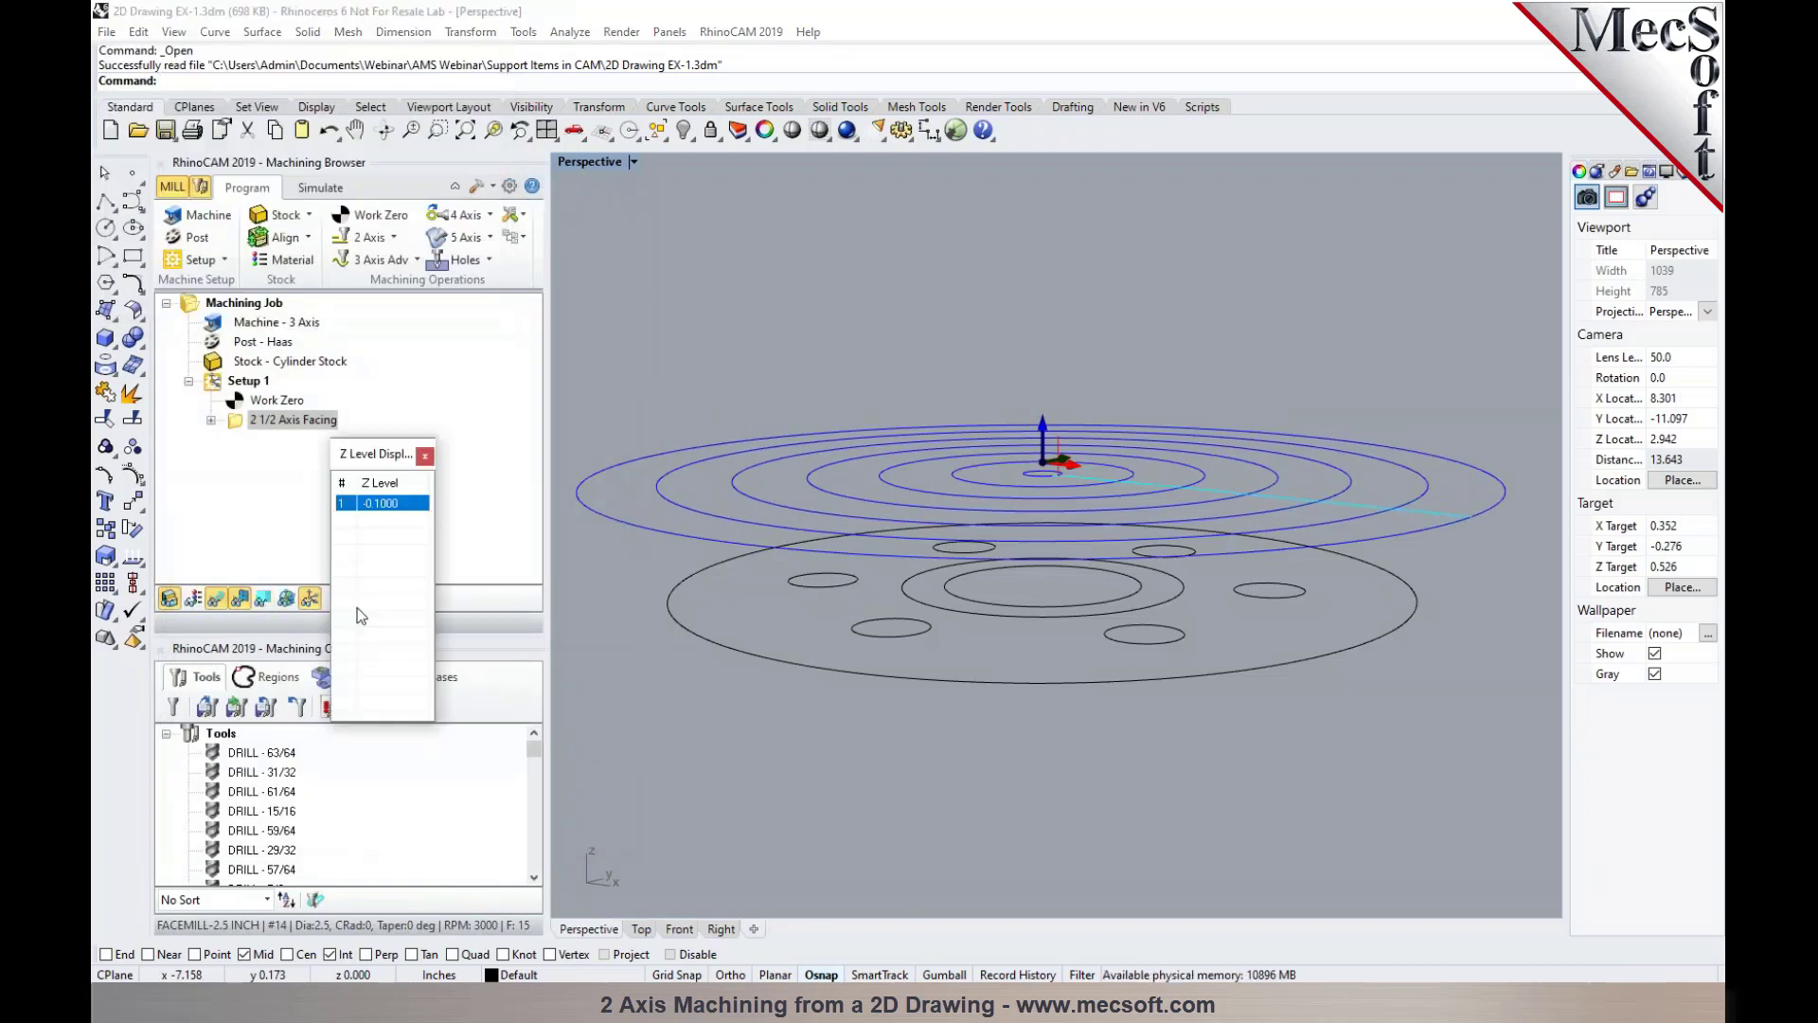
{"action": "left_click", "coordinate": [426, 456]}
Simulate the facing cut at higher speed to the end, then view Capture-Part.JPG in Photos
{"action": "left_click", "coordinate": [331, 193]}
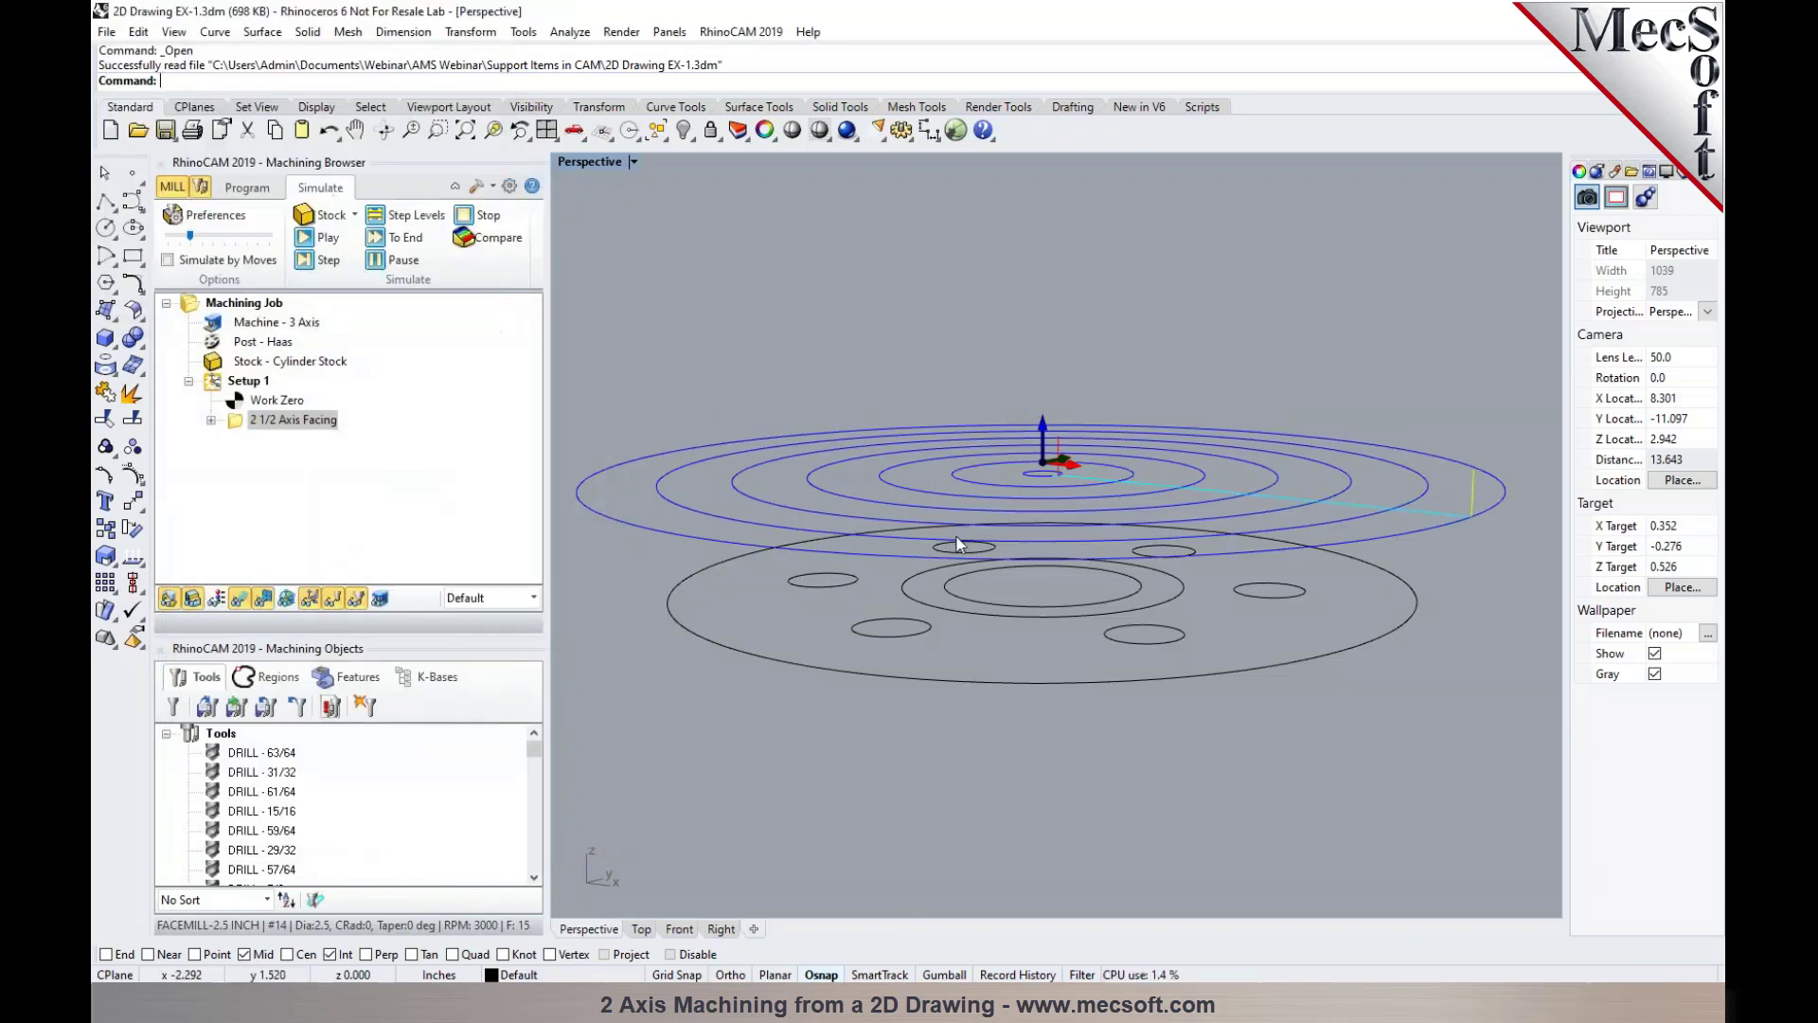
{"action": "left_click", "coordinate": [322, 240]}
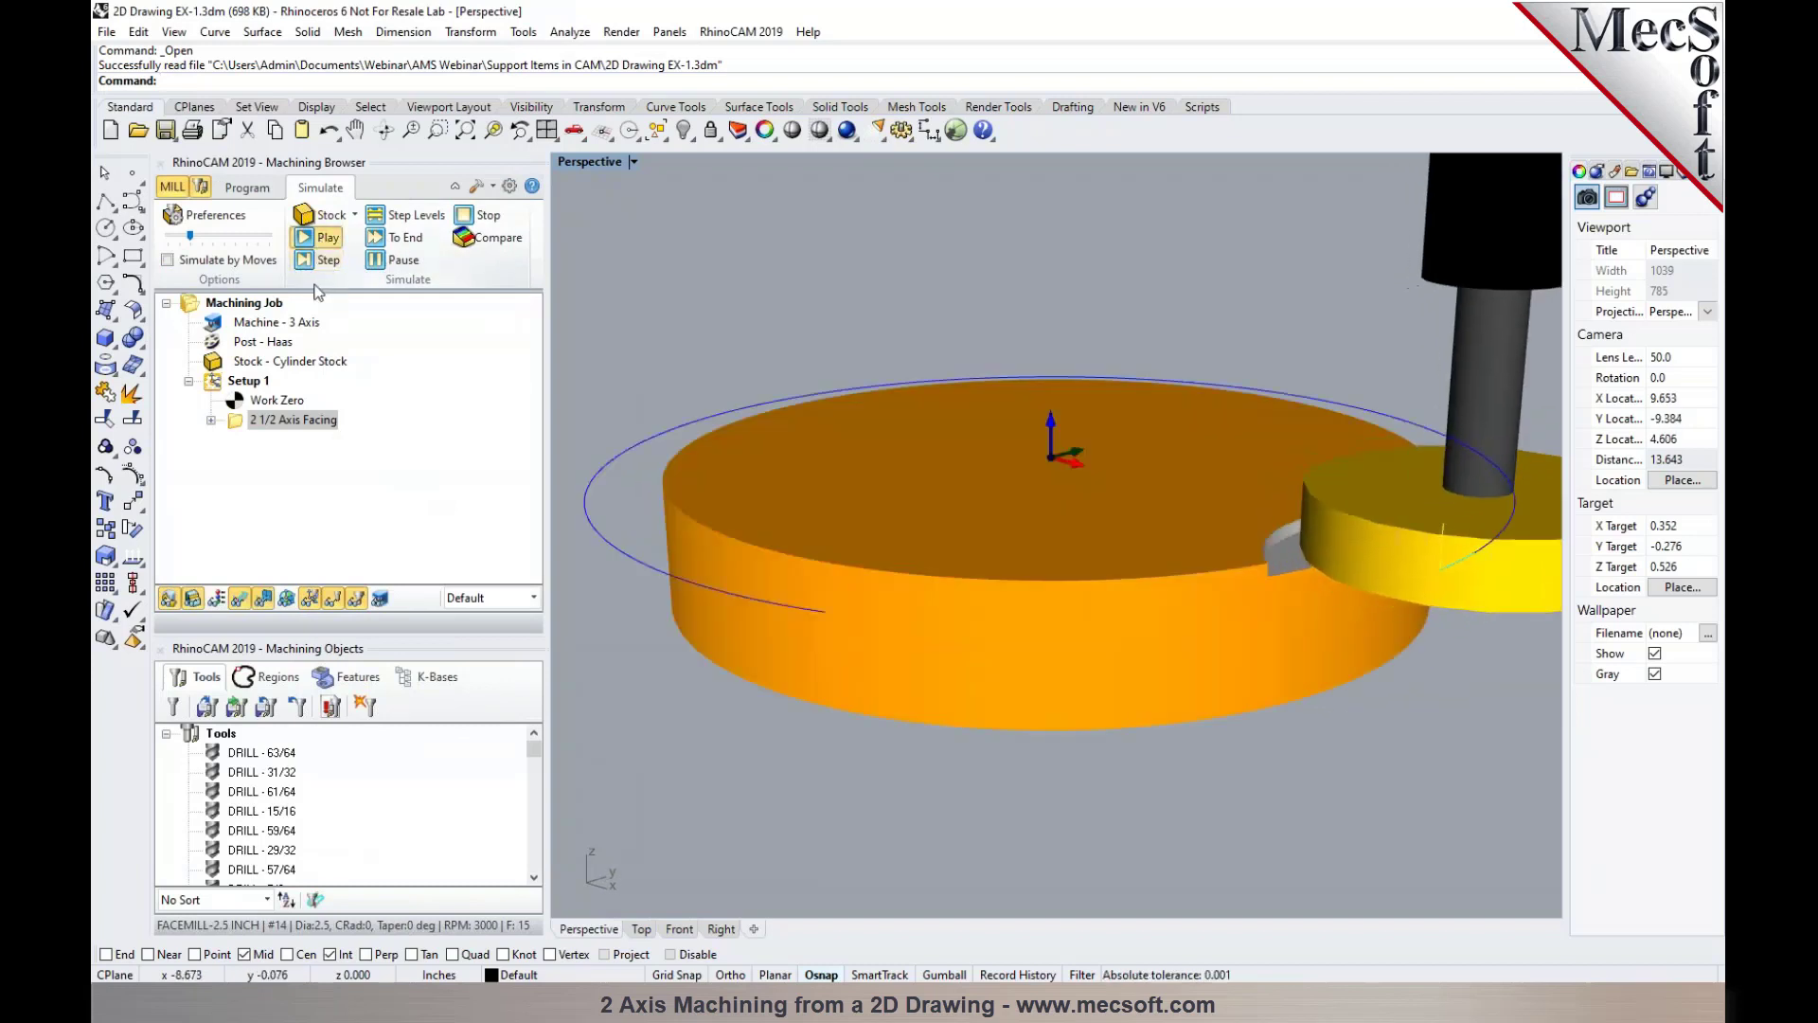
{"action": "left_click_drag", "start_coordinate": [190, 235], "coordinate": [248, 237]}
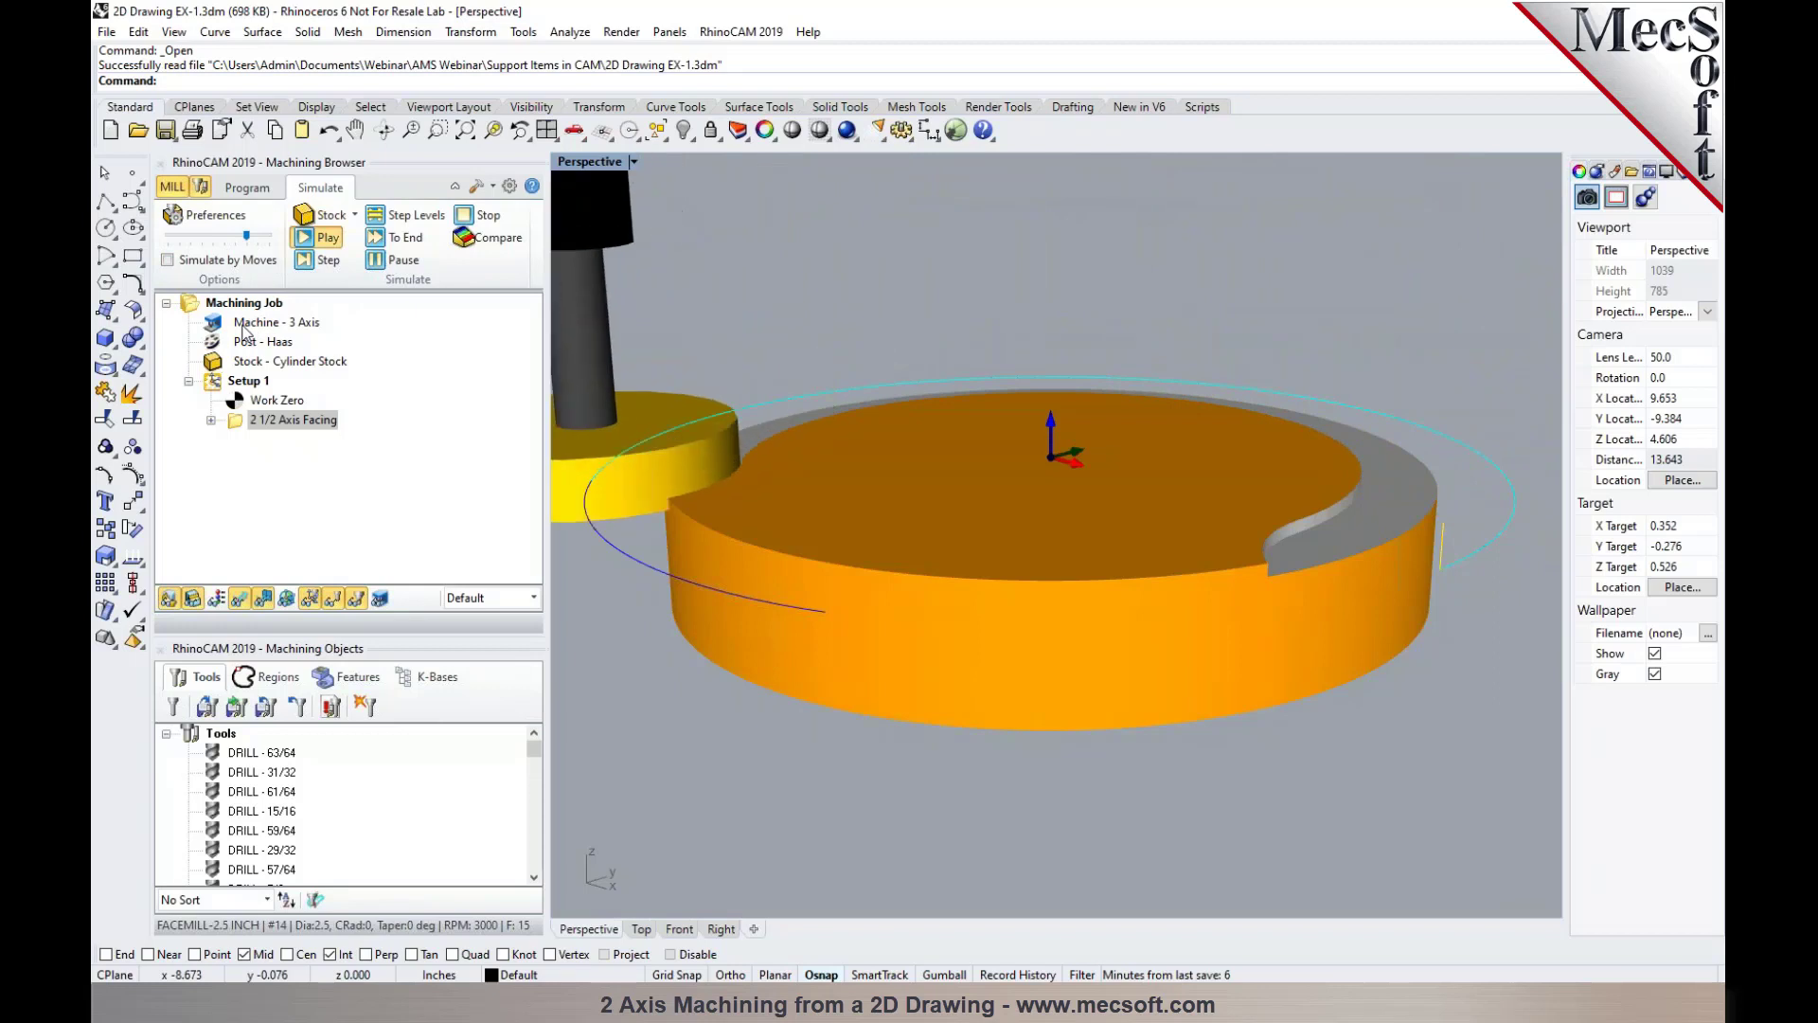
{"action": "left_click", "coordinate": [377, 238]}
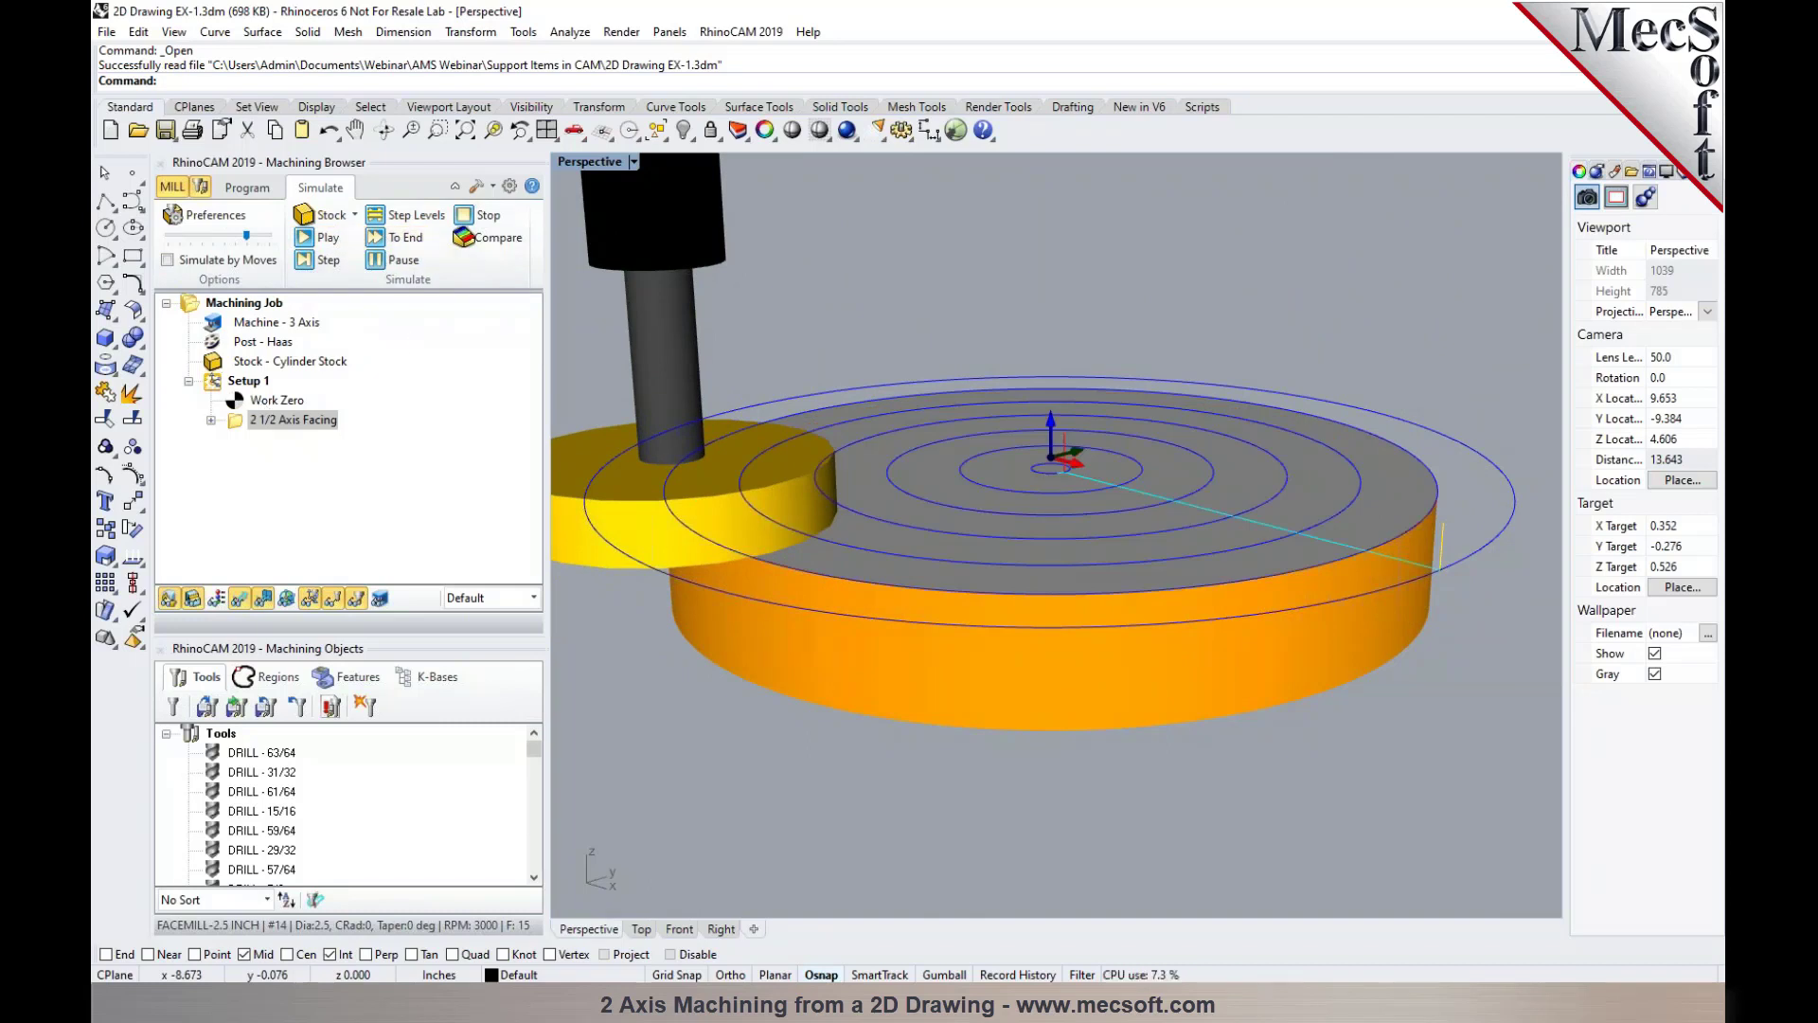
{"action": "key", "text": "alt+Tab"}
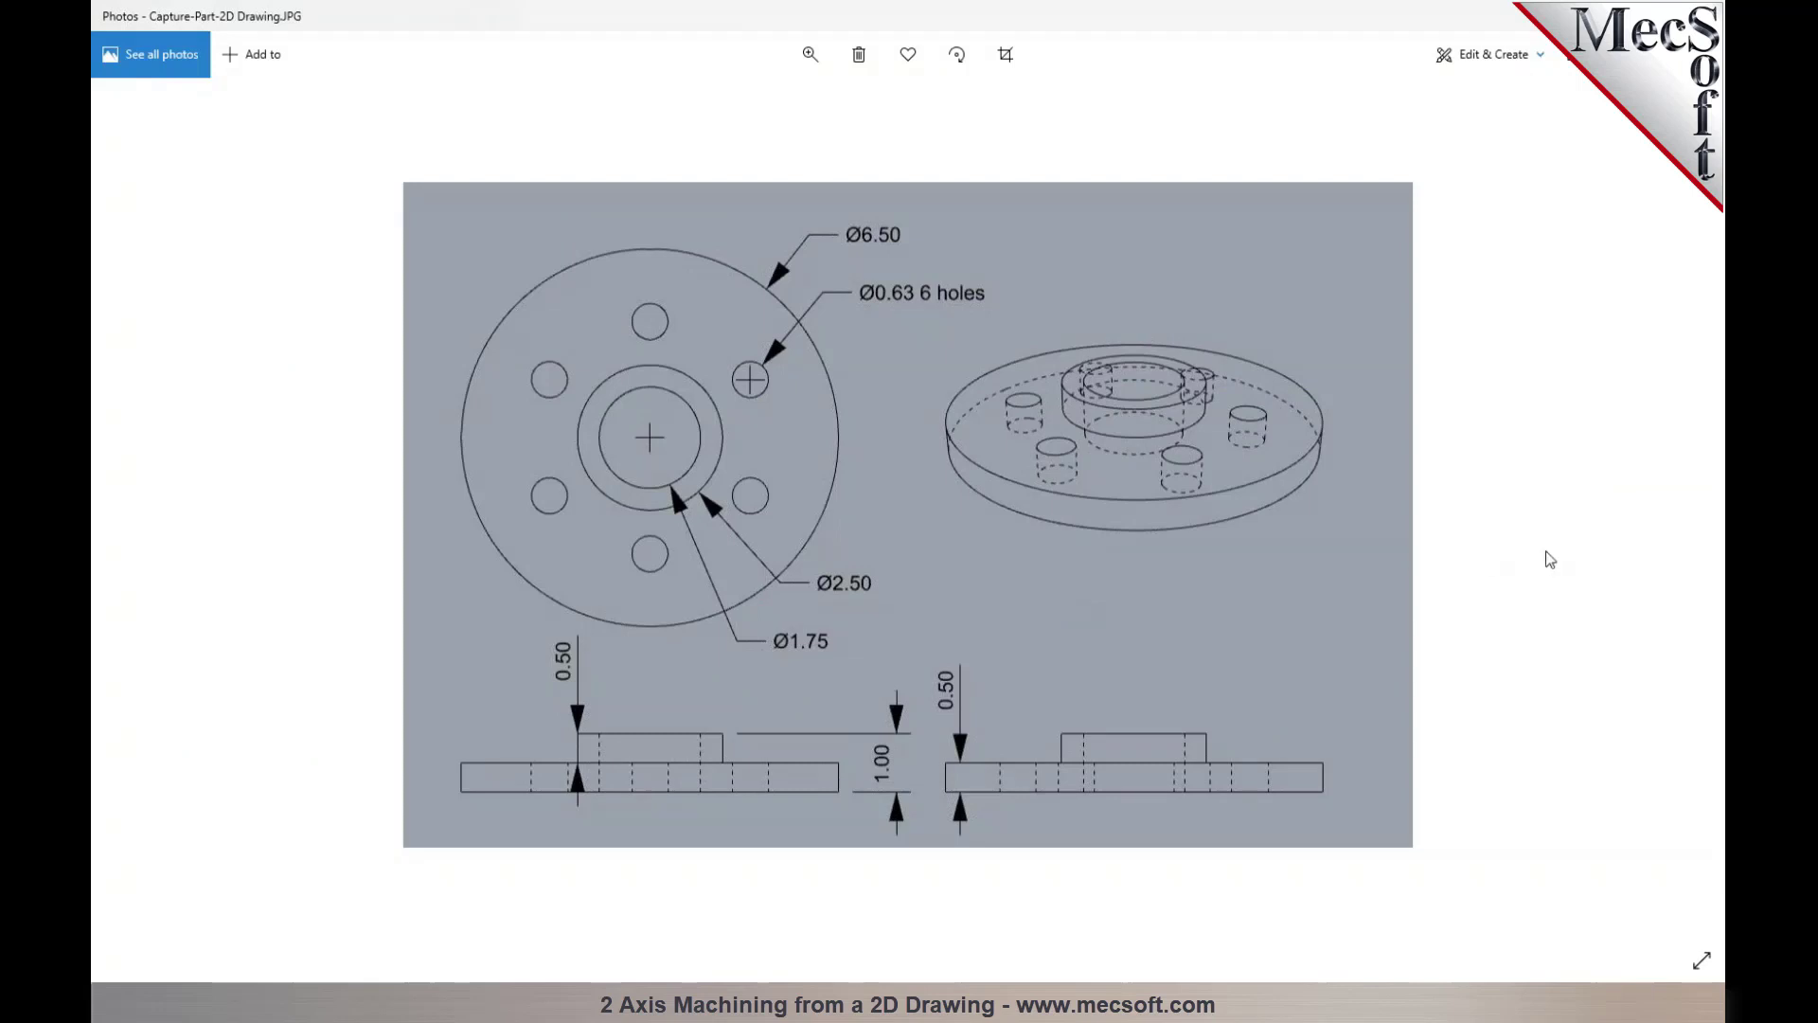
{"action": "left_click", "coordinate": [1681, 516]}
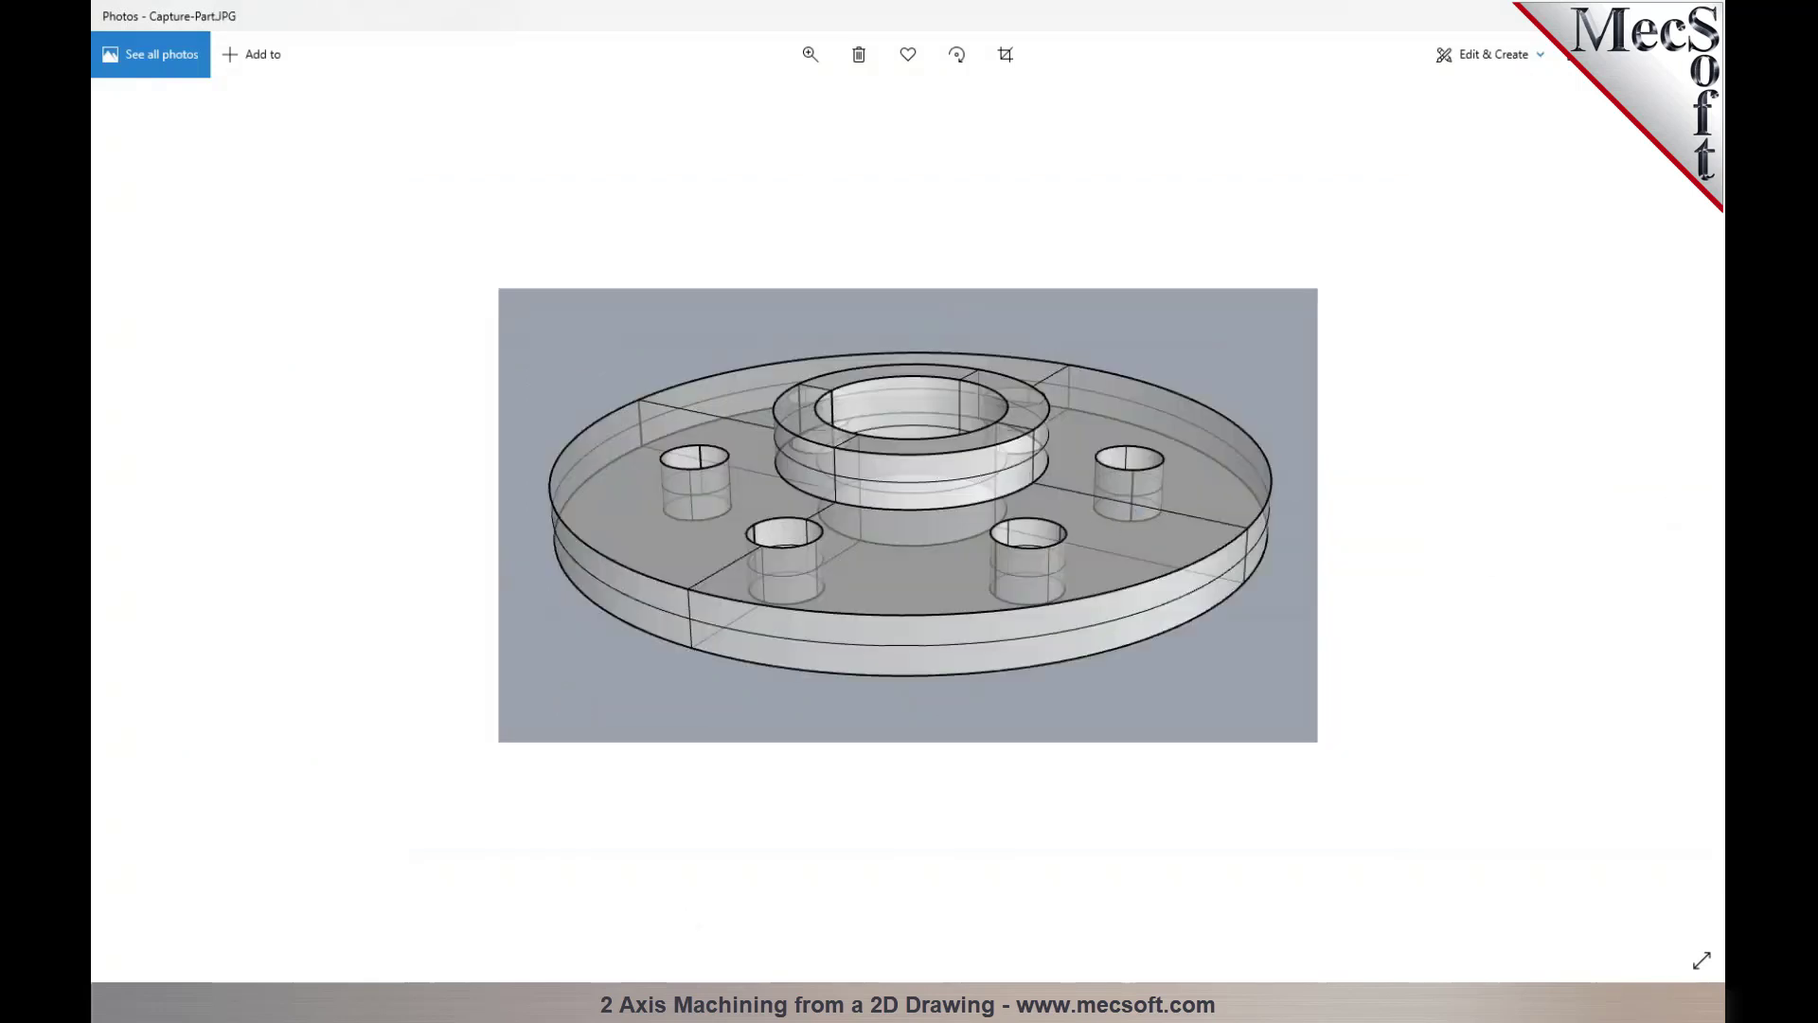
Duplicate the 2 1/2 Axis Facing operation by copying and pasting it
{"action": "key", "text": "alt+Tab"}
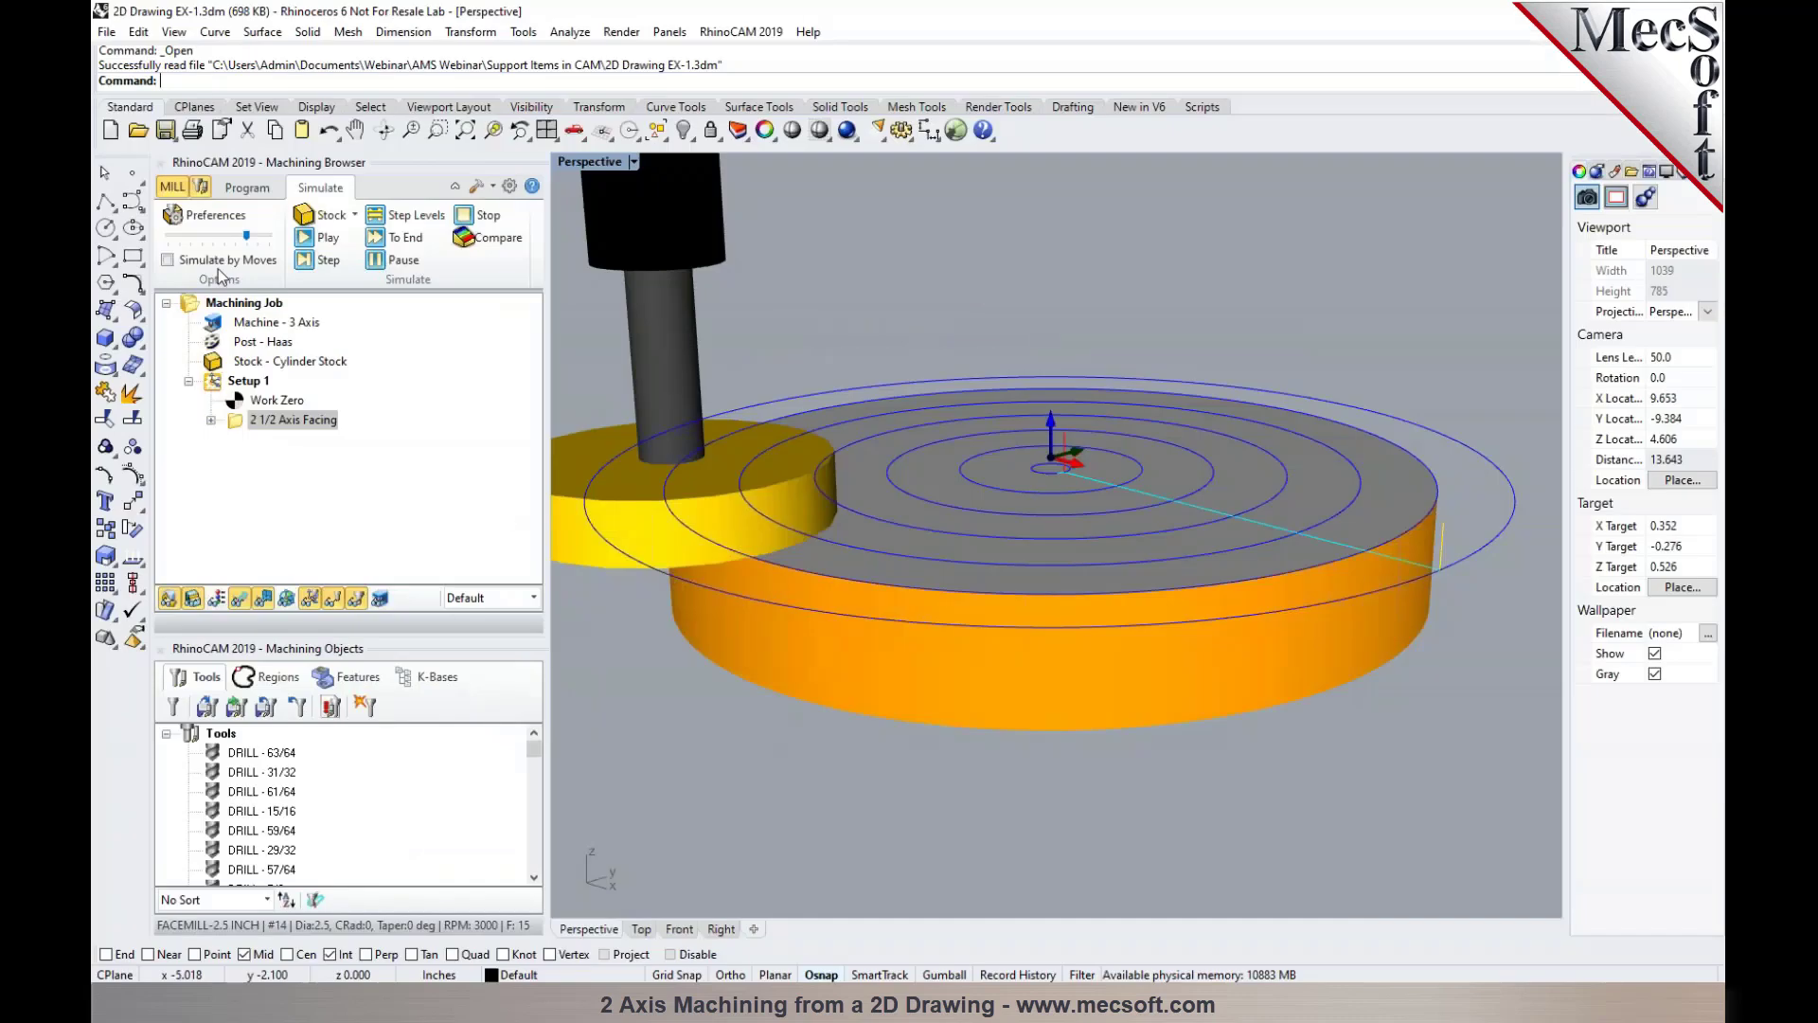
{"action": "left_click", "coordinate": [235, 187]}
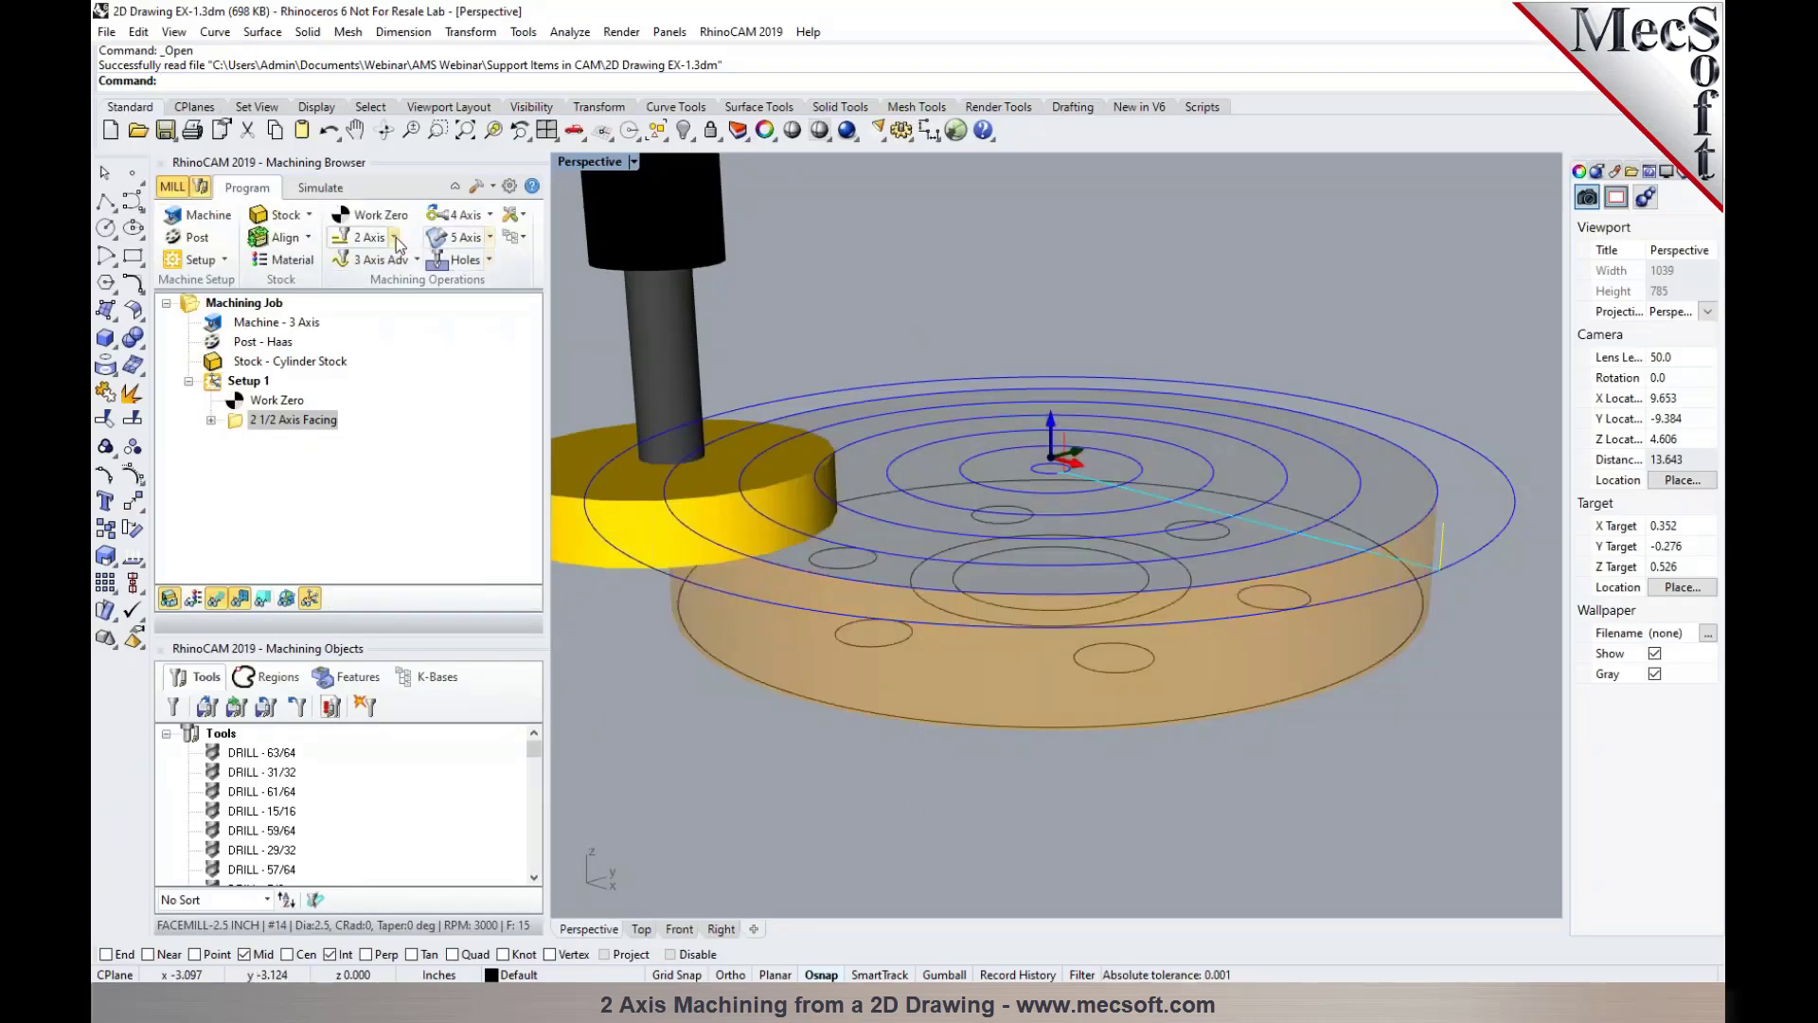
{"action": "right_click", "coordinate": [243, 426]}
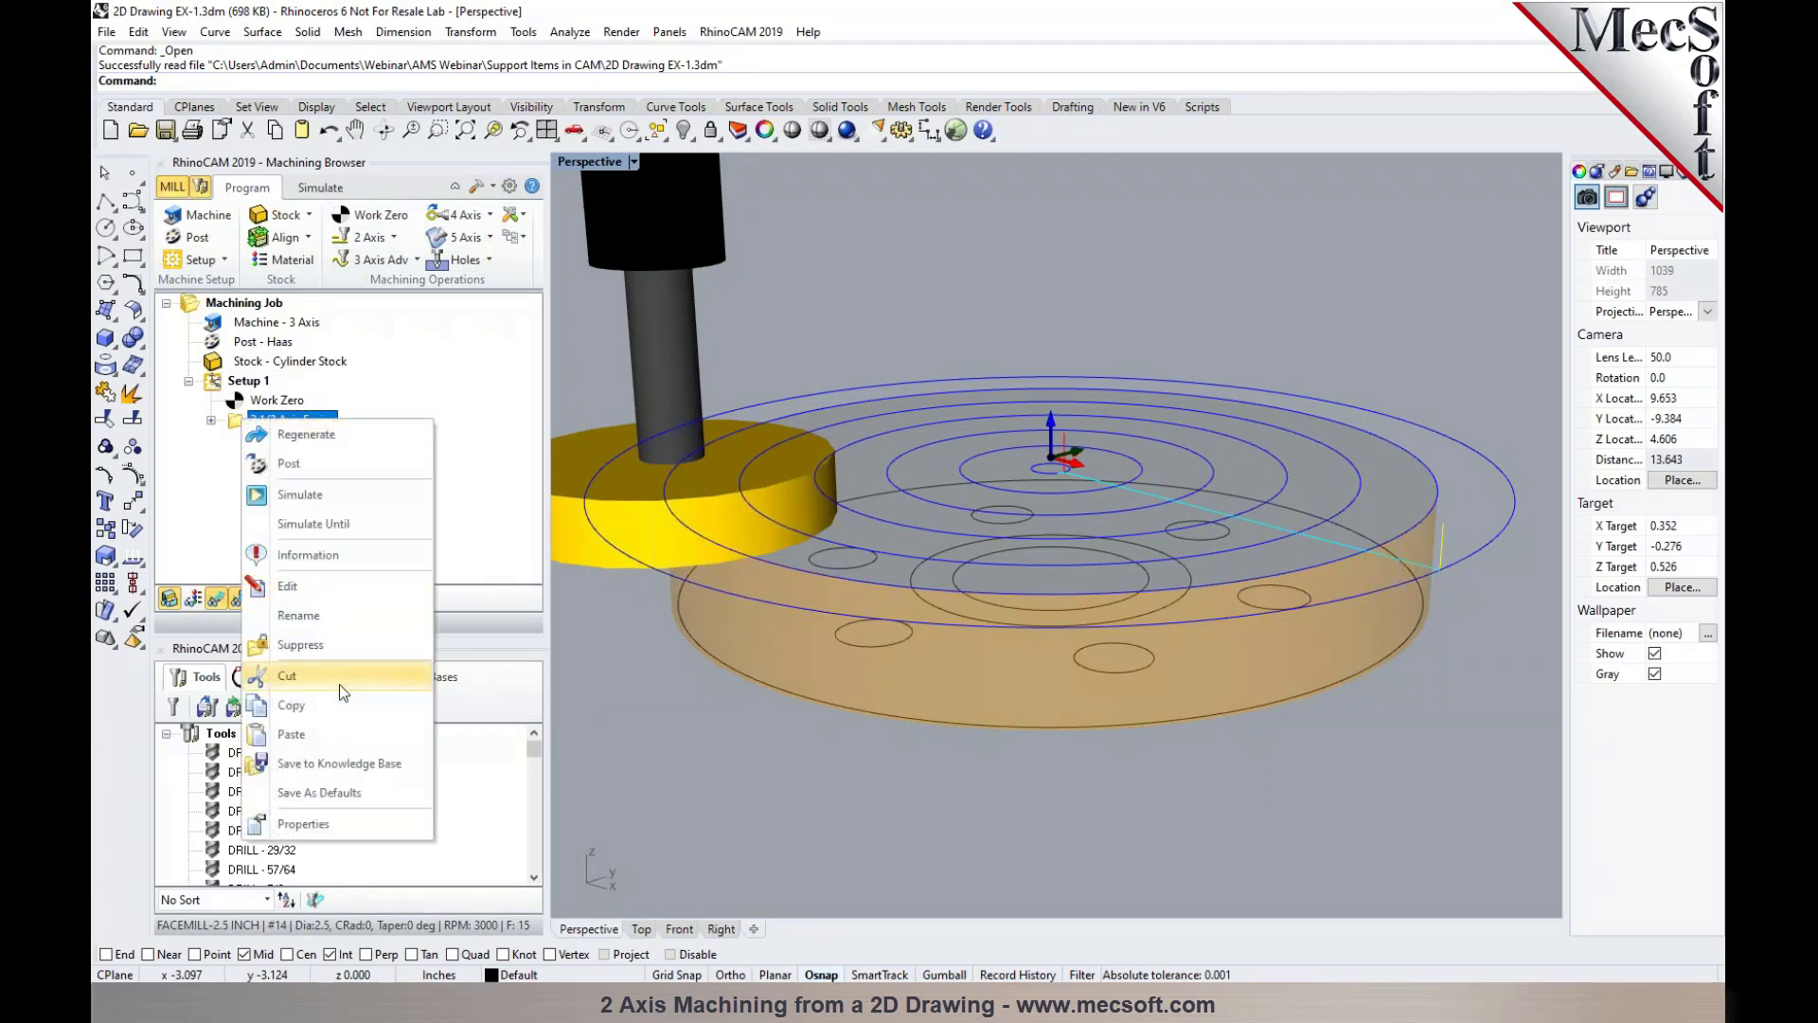
{"action": "left_click", "coordinate": [267, 509]}
{"action": "right_click", "coordinate": [267, 431]}
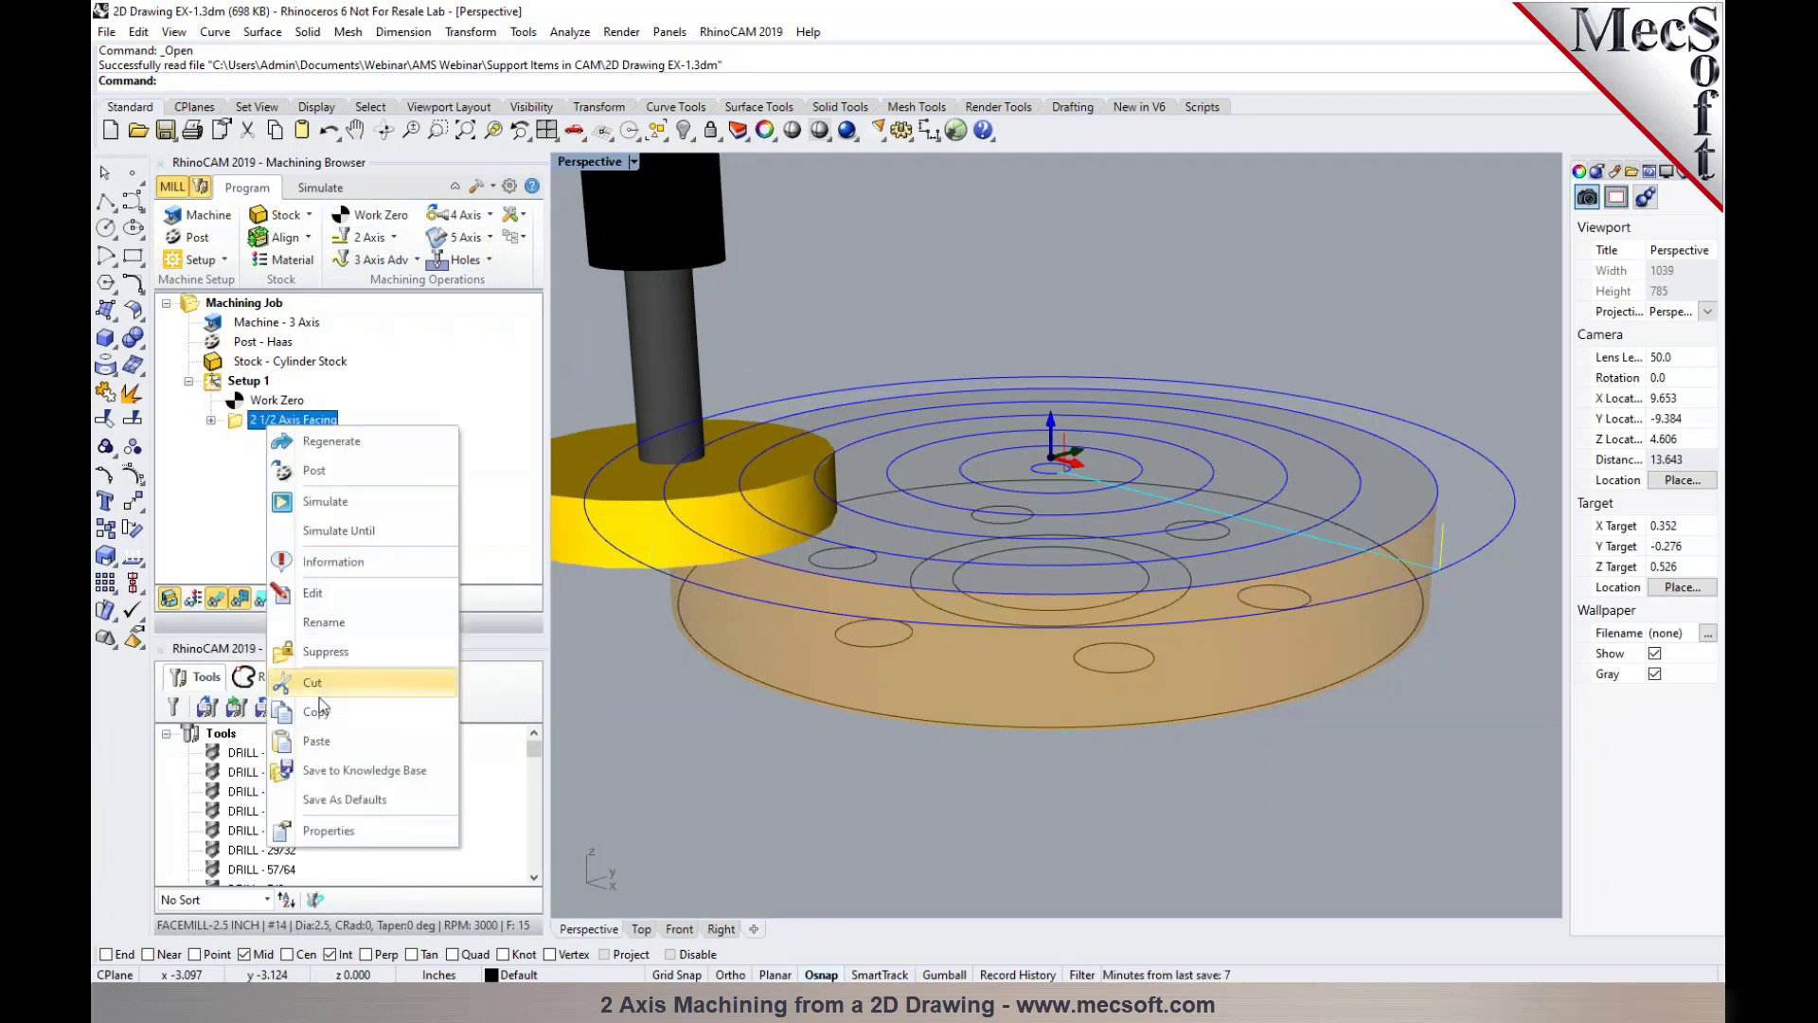
{"action": "left_click", "coordinate": [326, 740]}
Replace the copy's stock-silhouette region with the outer circle and the ring around the bore
{"action": "double_click", "coordinate": [241, 444]}
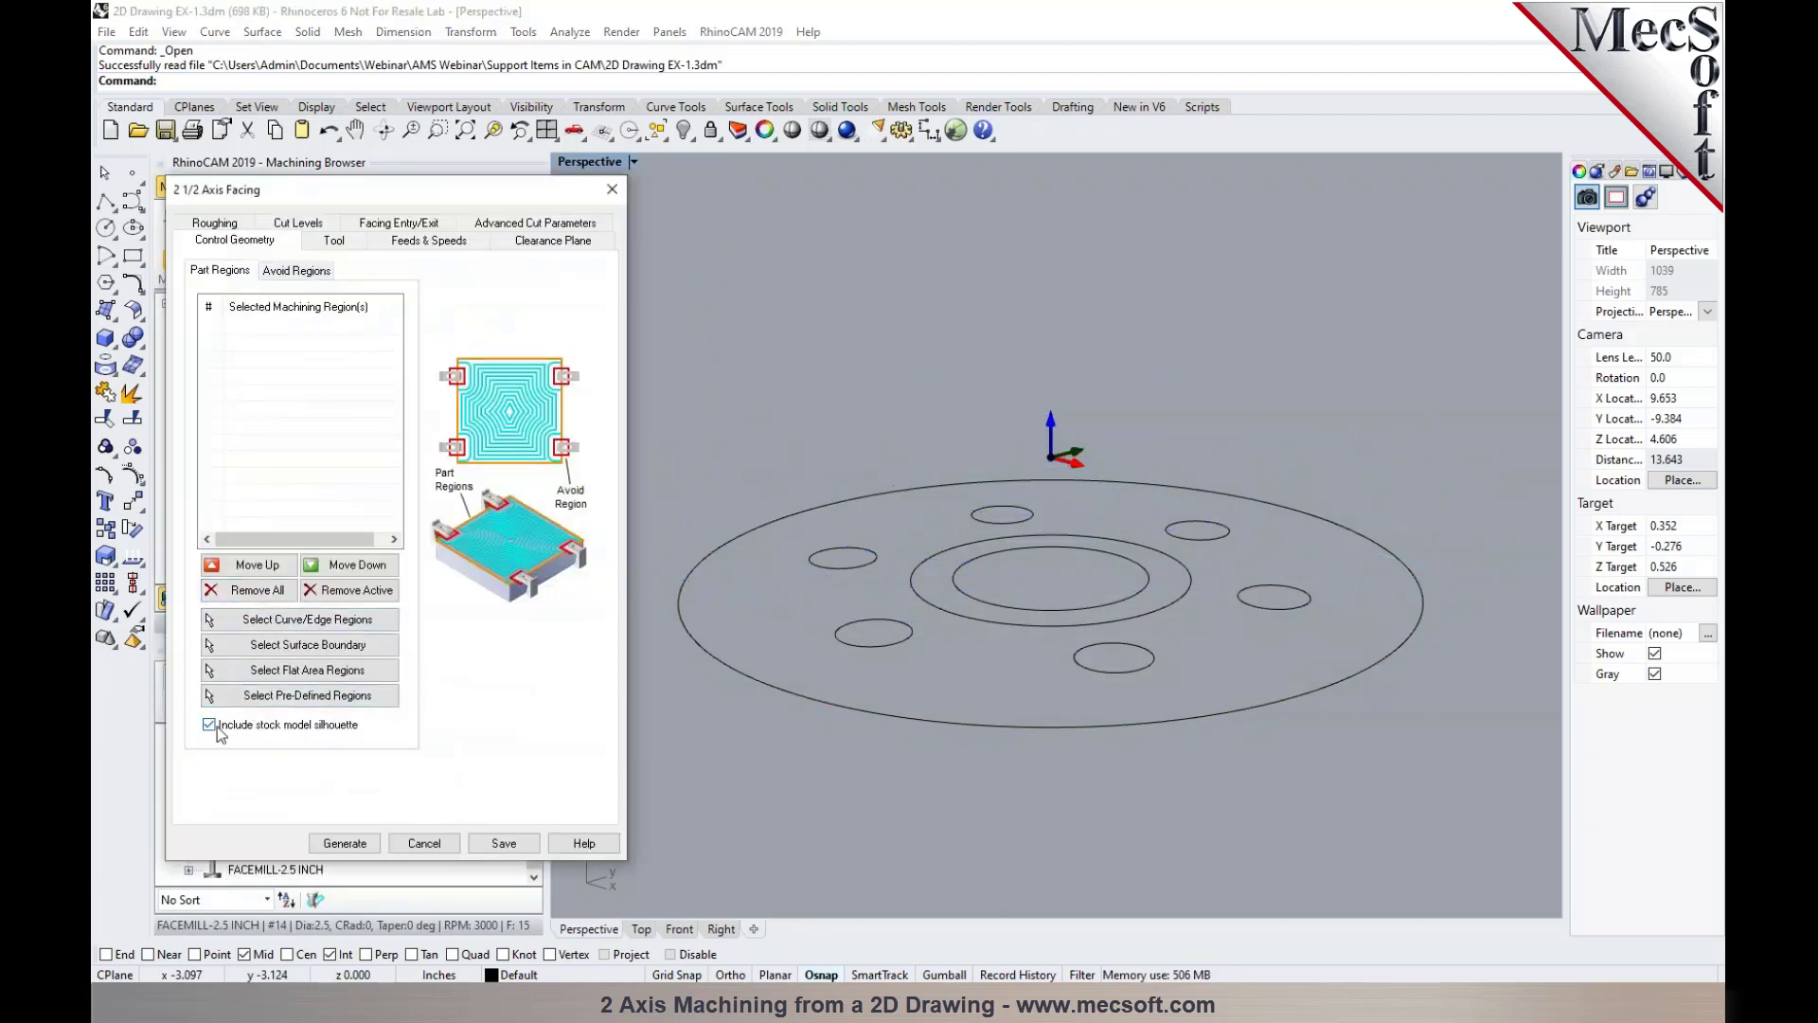
{"action": "left_click", "coordinate": [219, 726]}
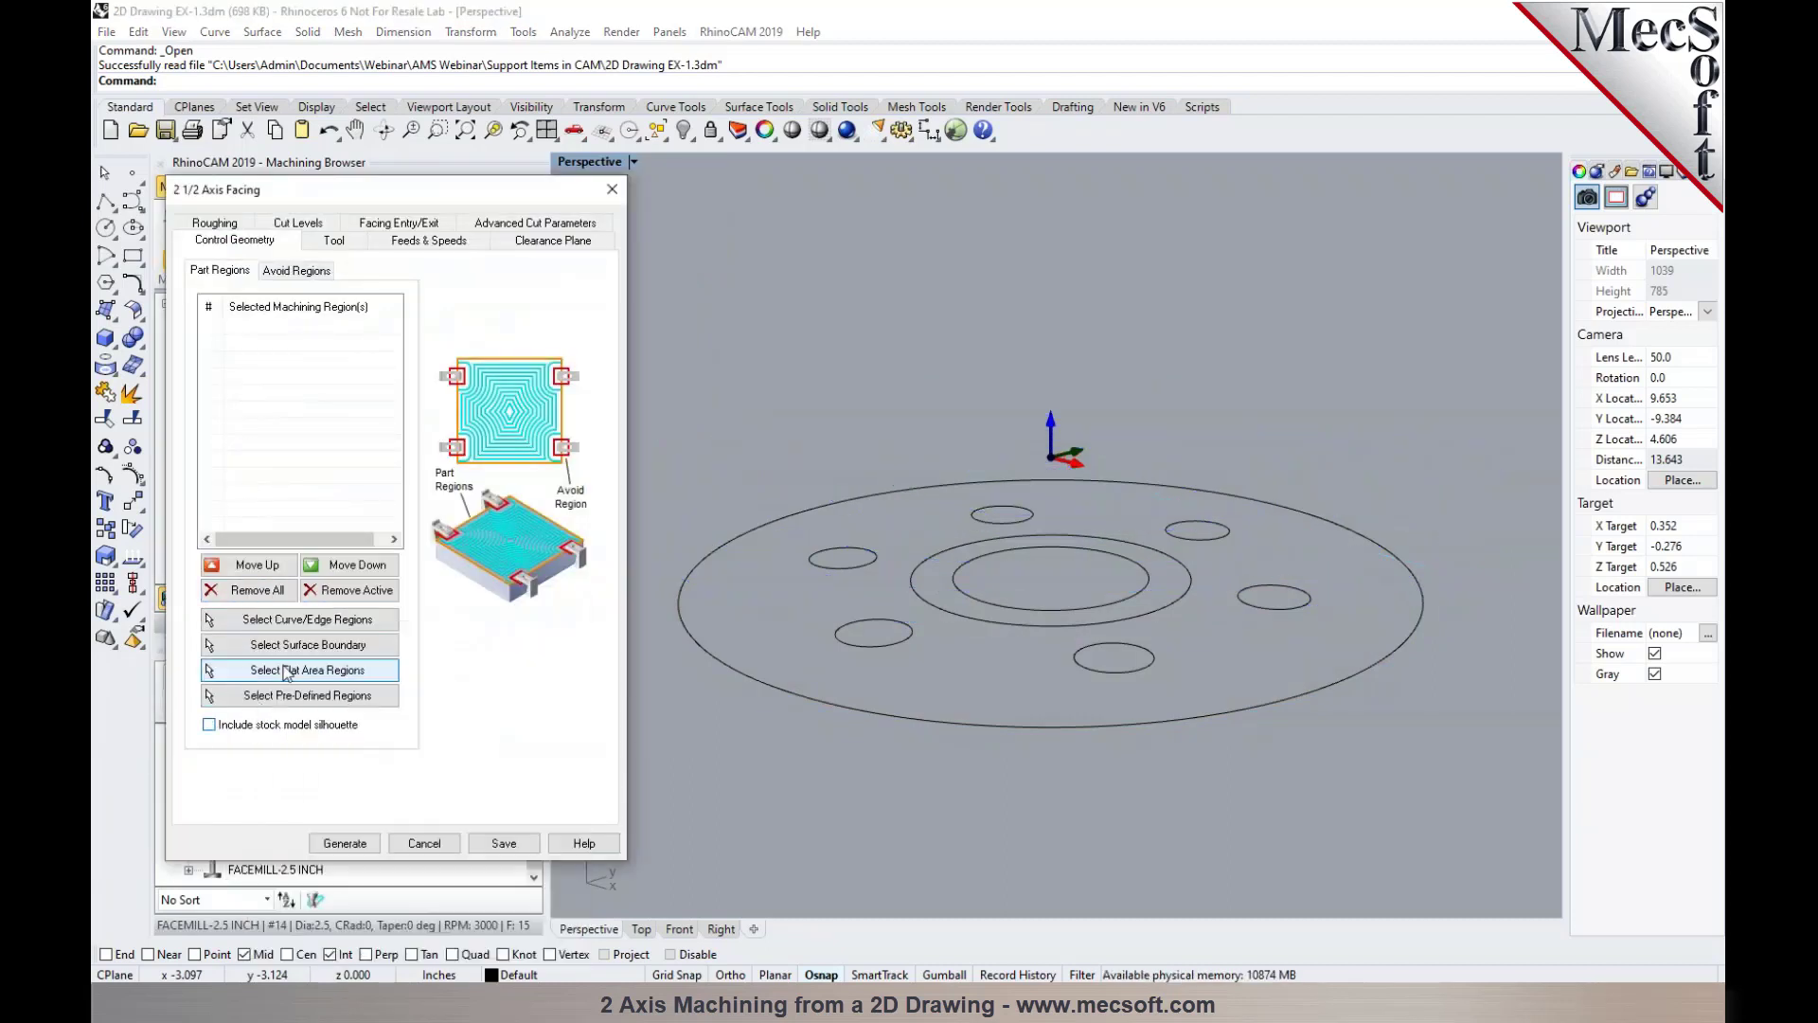
{"action": "left_click", "coordinate": [304, 620]}
{"action": "left_click", "coordinate": [842, 712]}
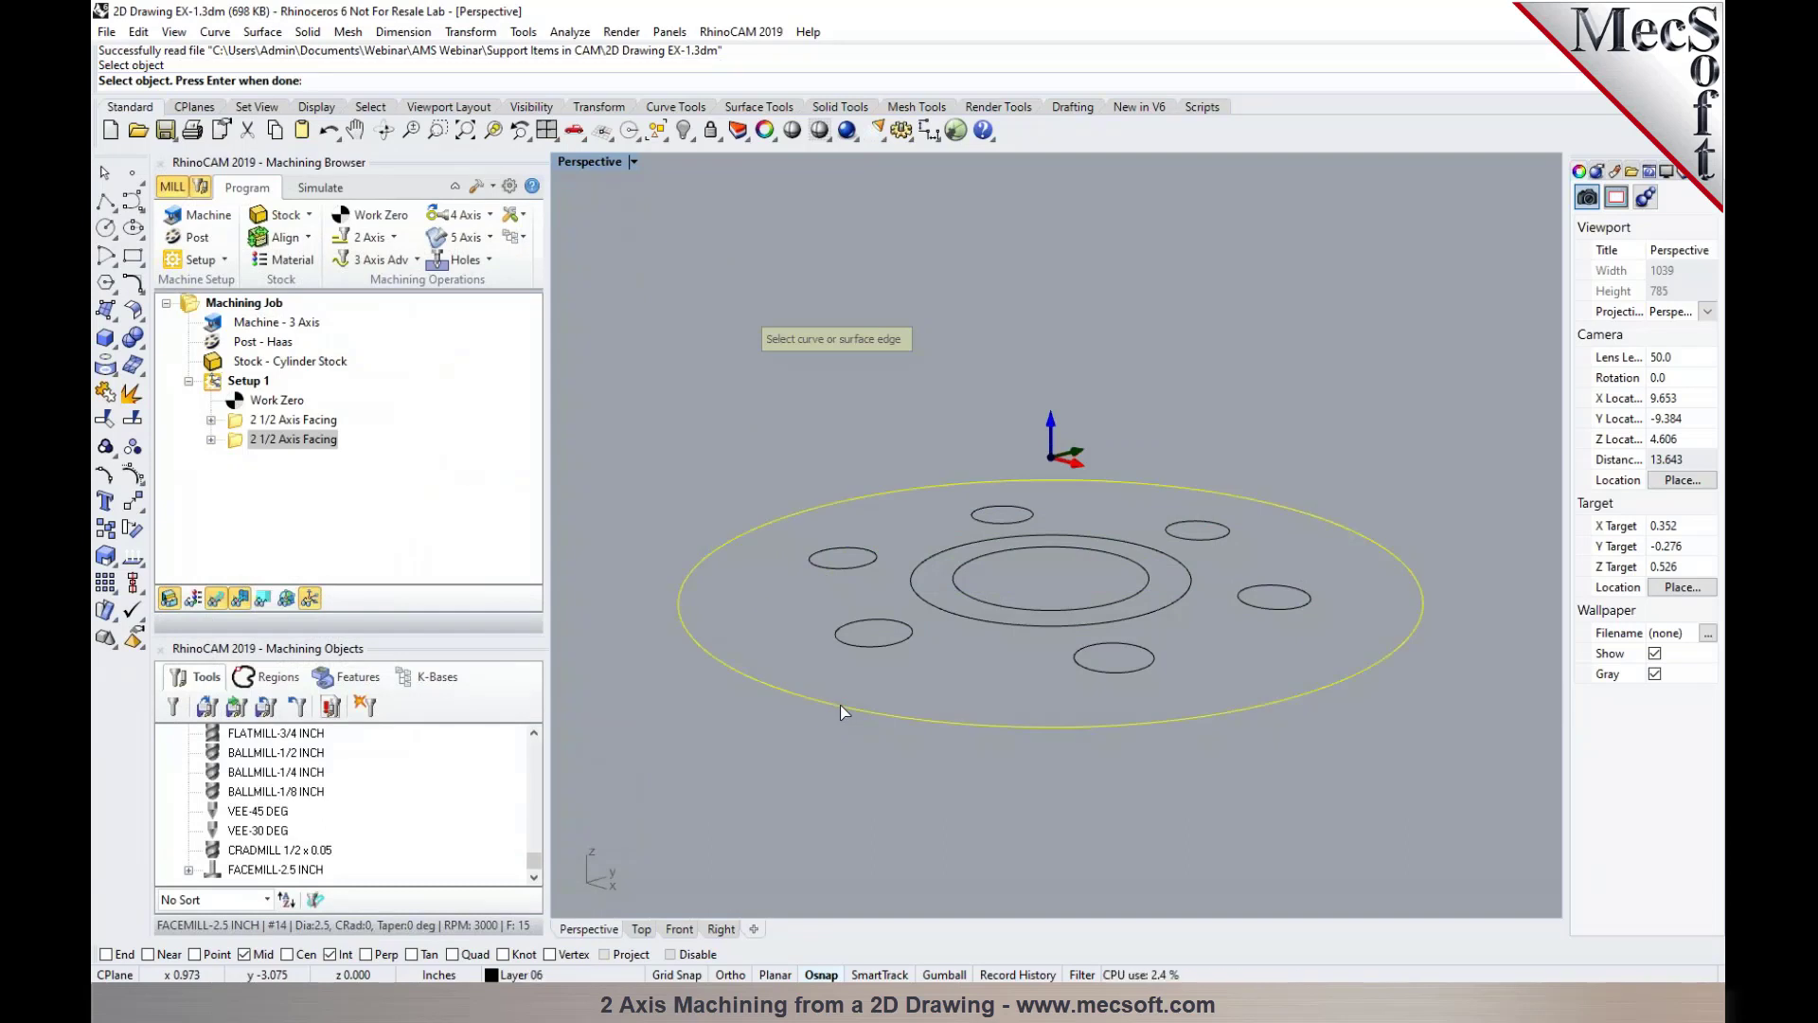
{"action": "left_click", "coordinate": [970, 621]}
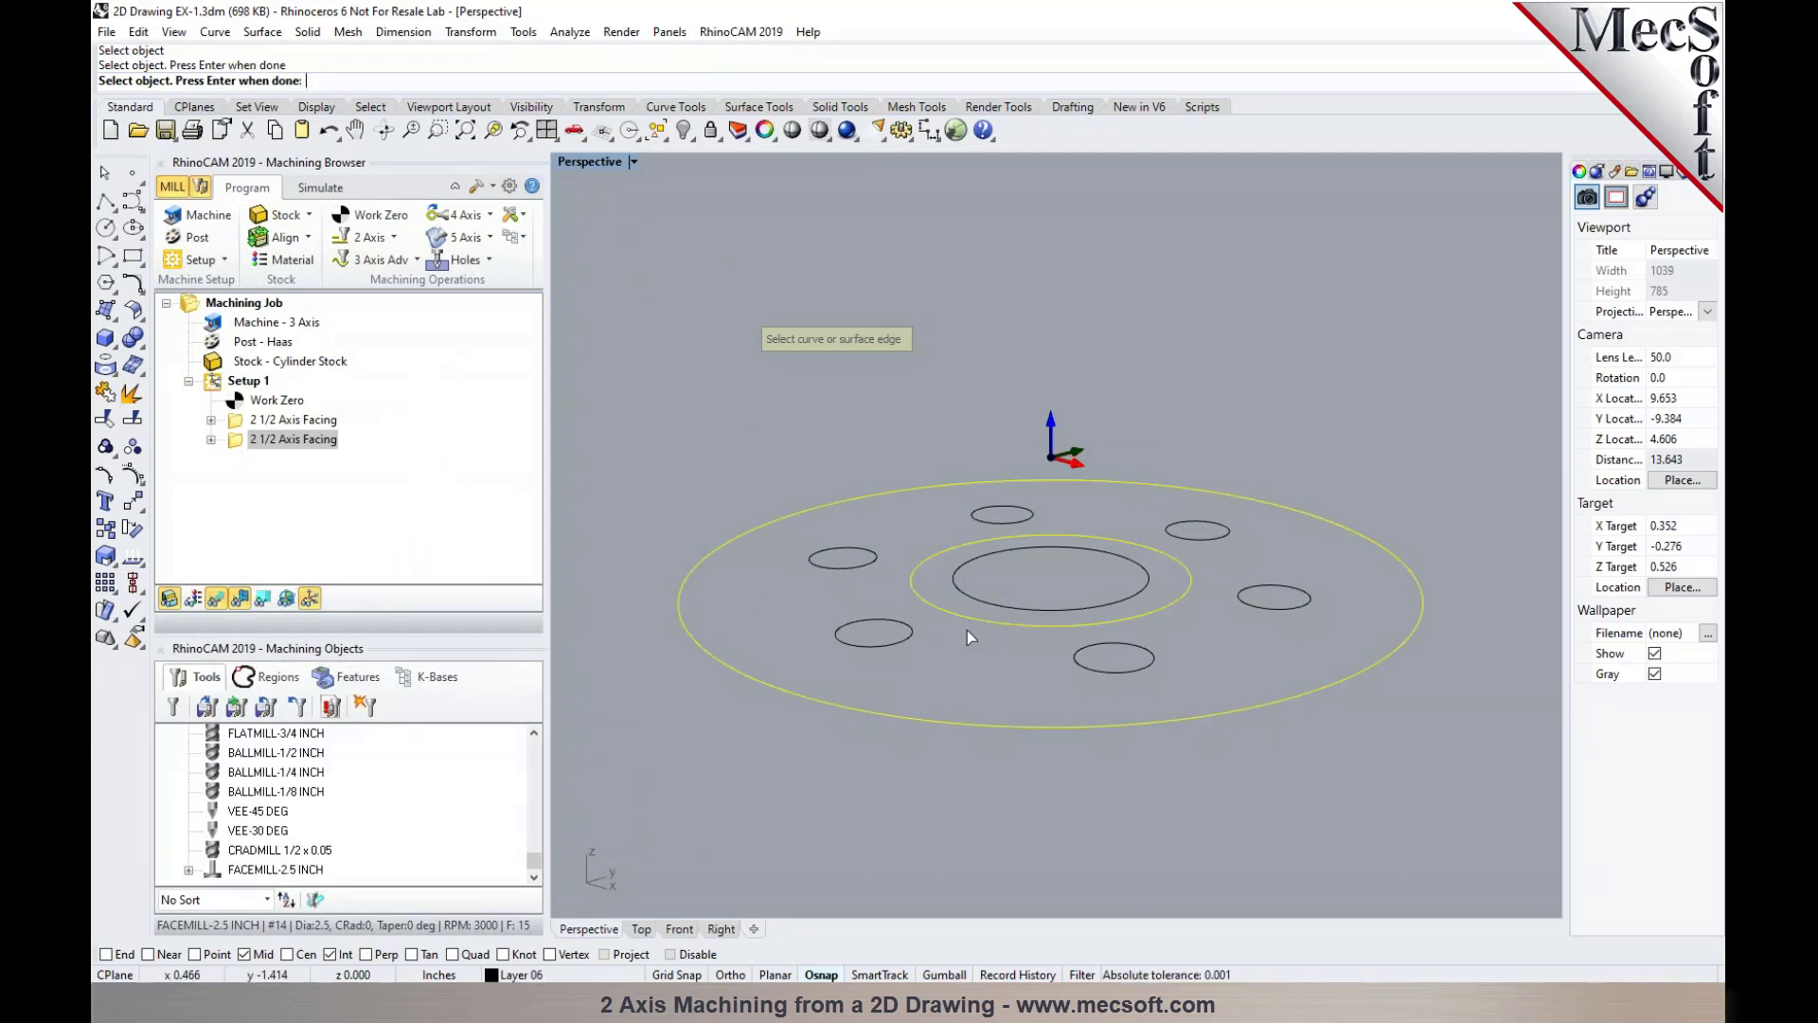
{"action": "key", "text": "Return"}
{"action": "left_click", "coordinate": [334, 241]}
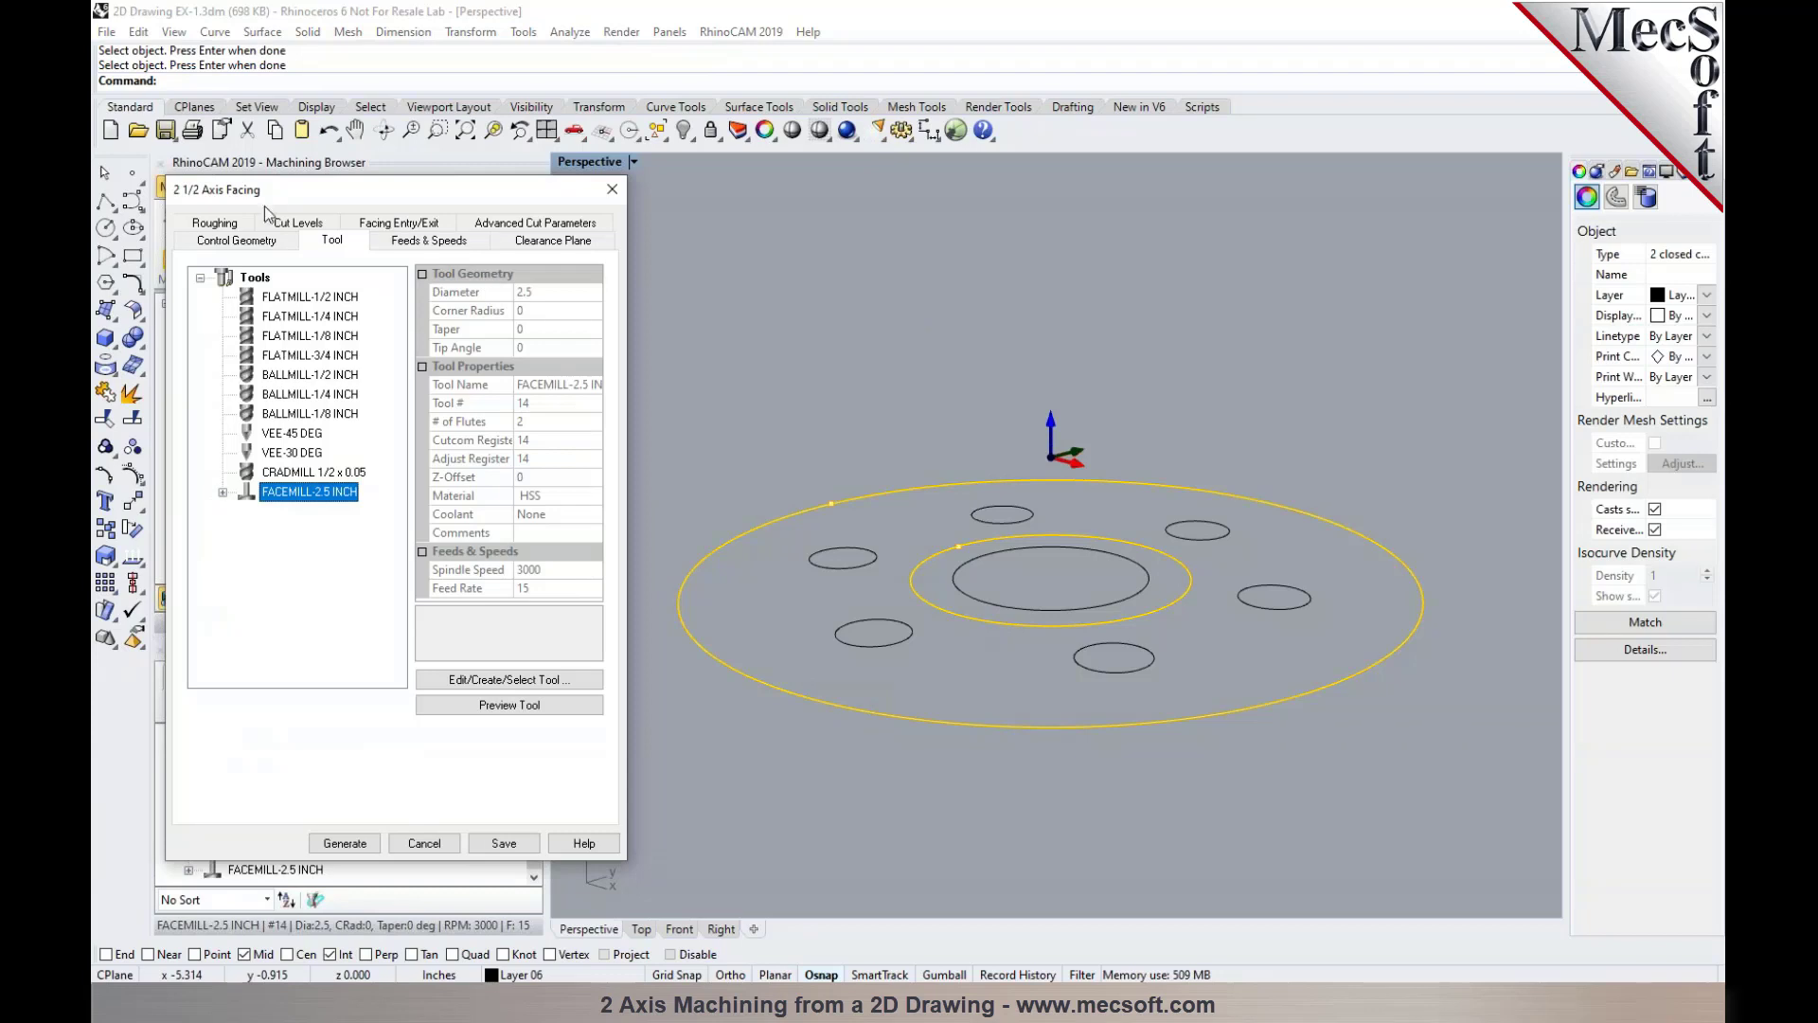
Set cut levels to start at picked top -0.1, total depth 0.5, 0.25 per rough cut
{"action": "left_click", "coordinate": [294, 229]}
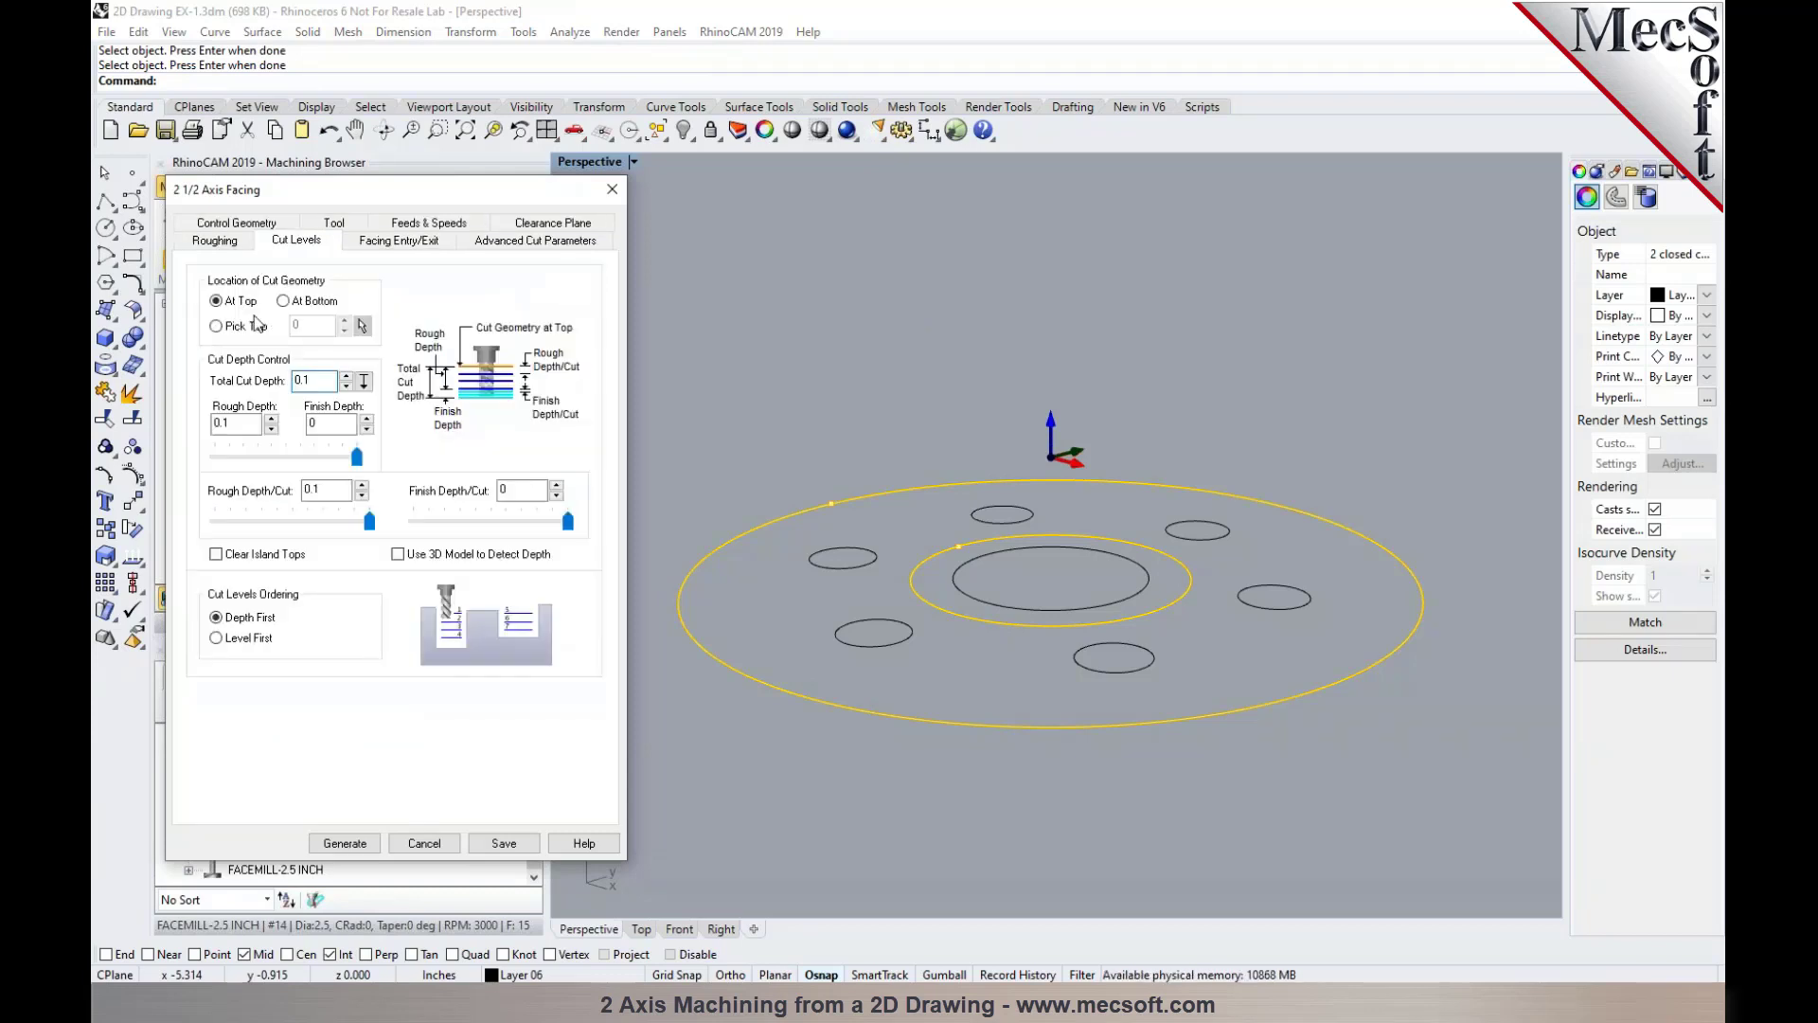
{"action": "right_click_drag", "start_coordinate": [886, 633], "coordinate": [943, 682]}
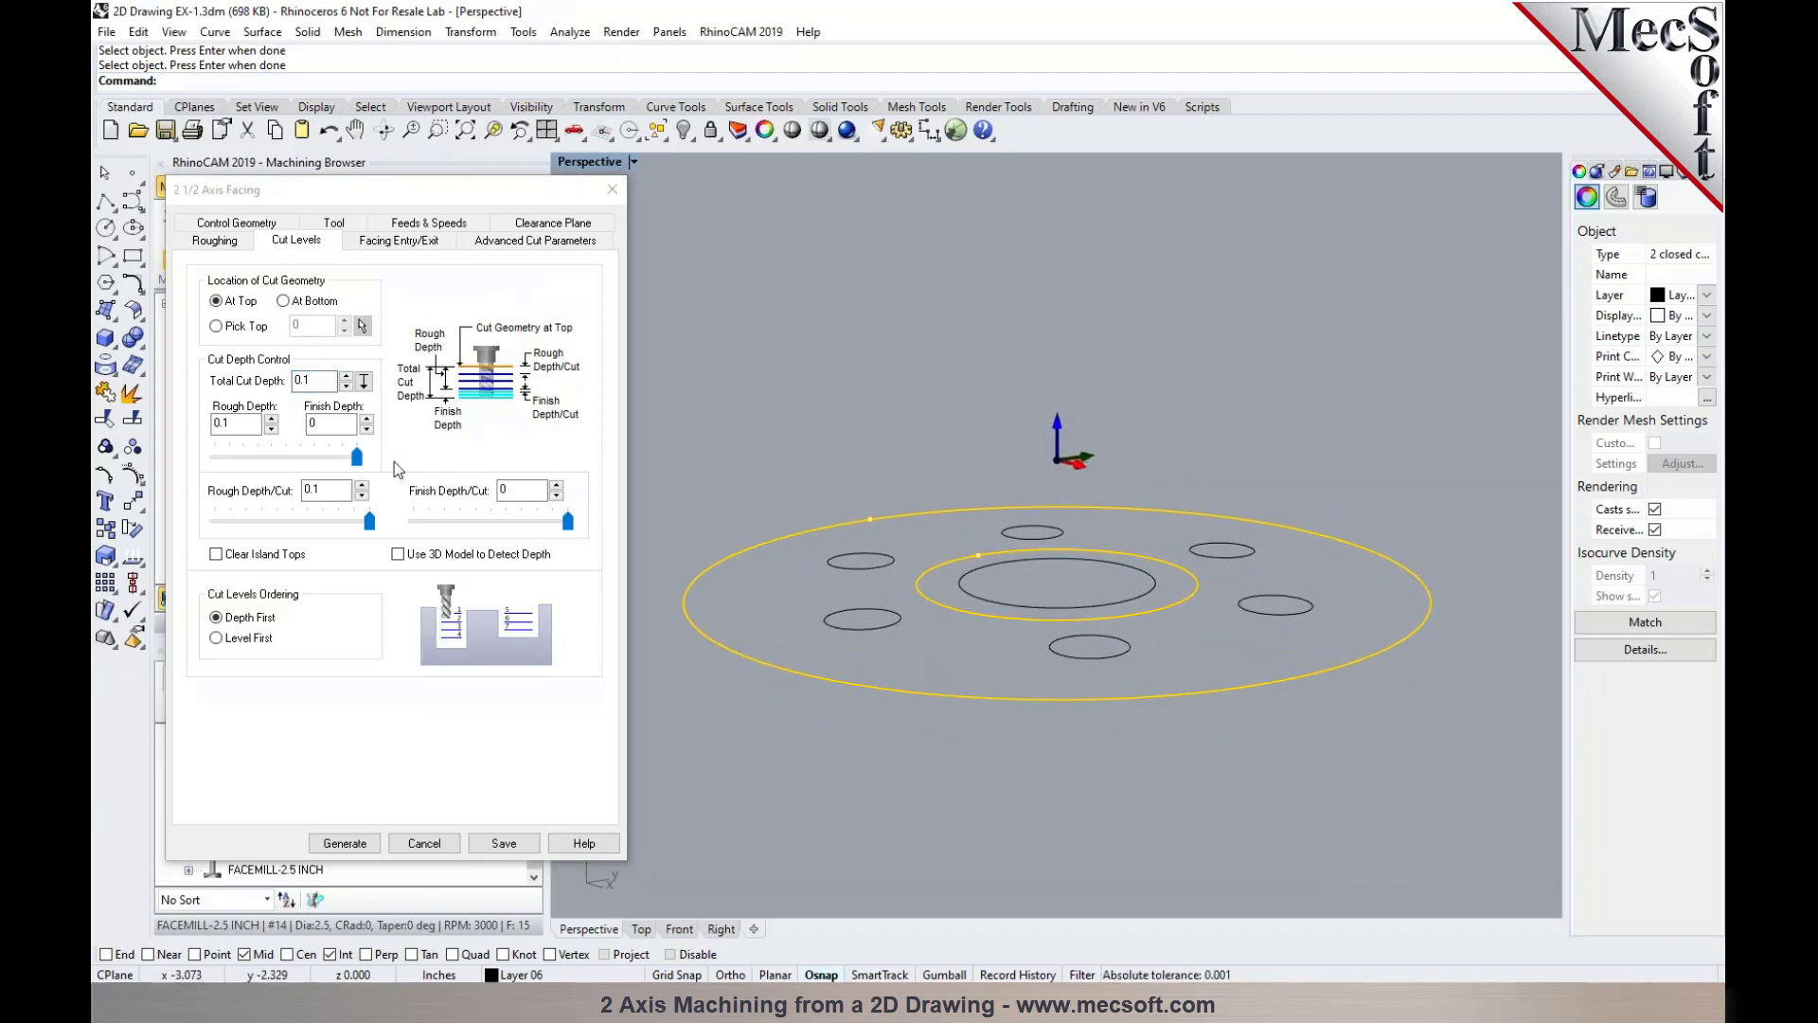
{"action": "left_click", "coordinate": [243, 330]}
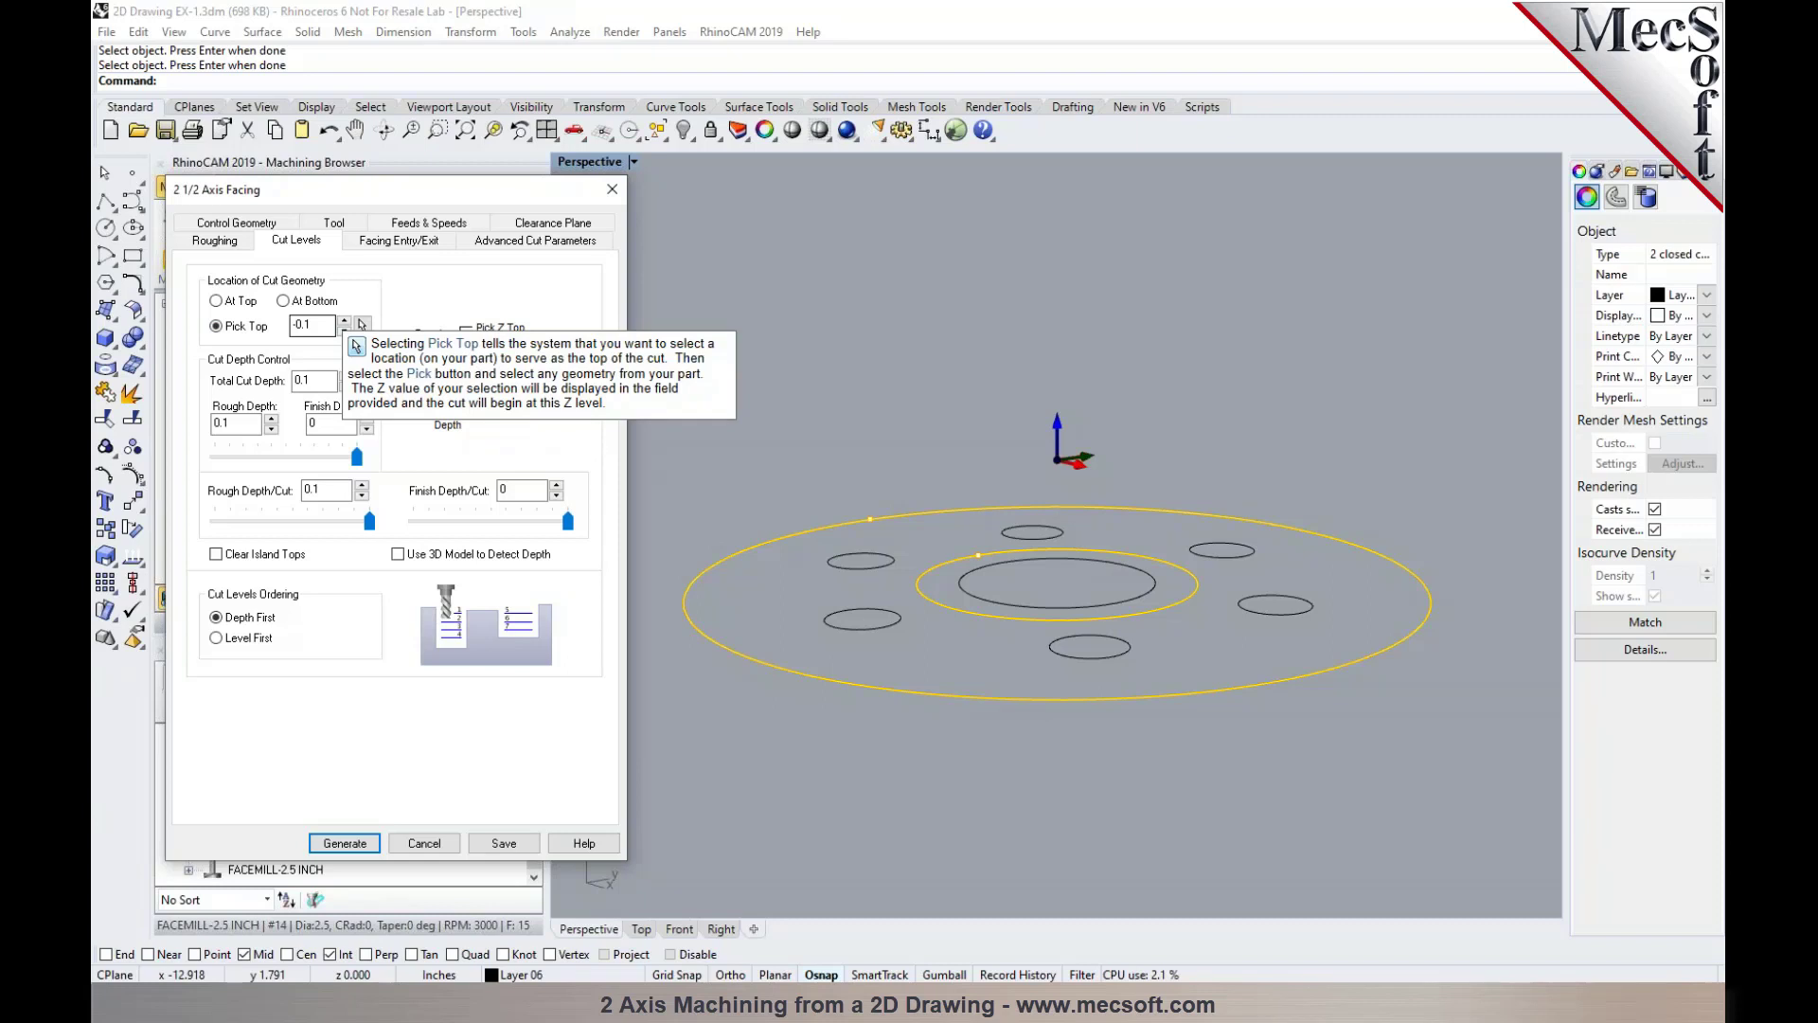
{"action": "left_click", "coordinate": [312, 381]}
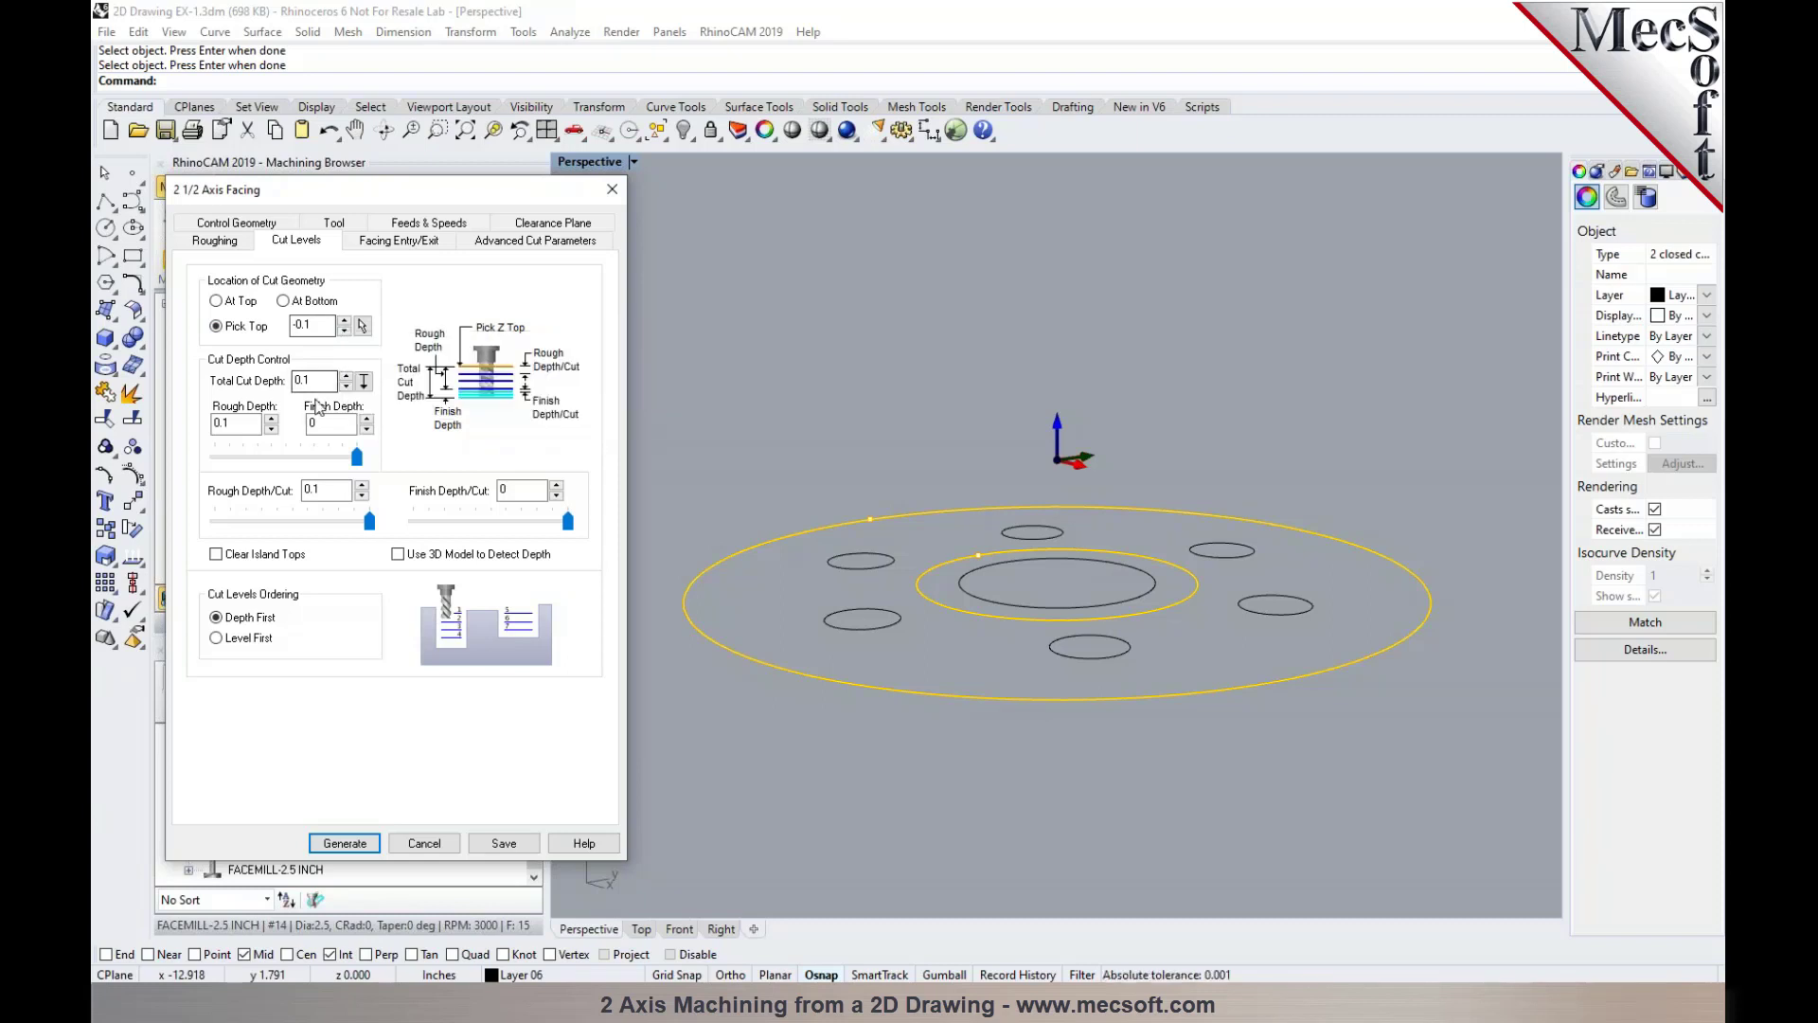
{"action": "type", "text": "0"}
{"action": "key", "text": "Tab"}
{"action": "left_click", "coordinate": [306, 523]}
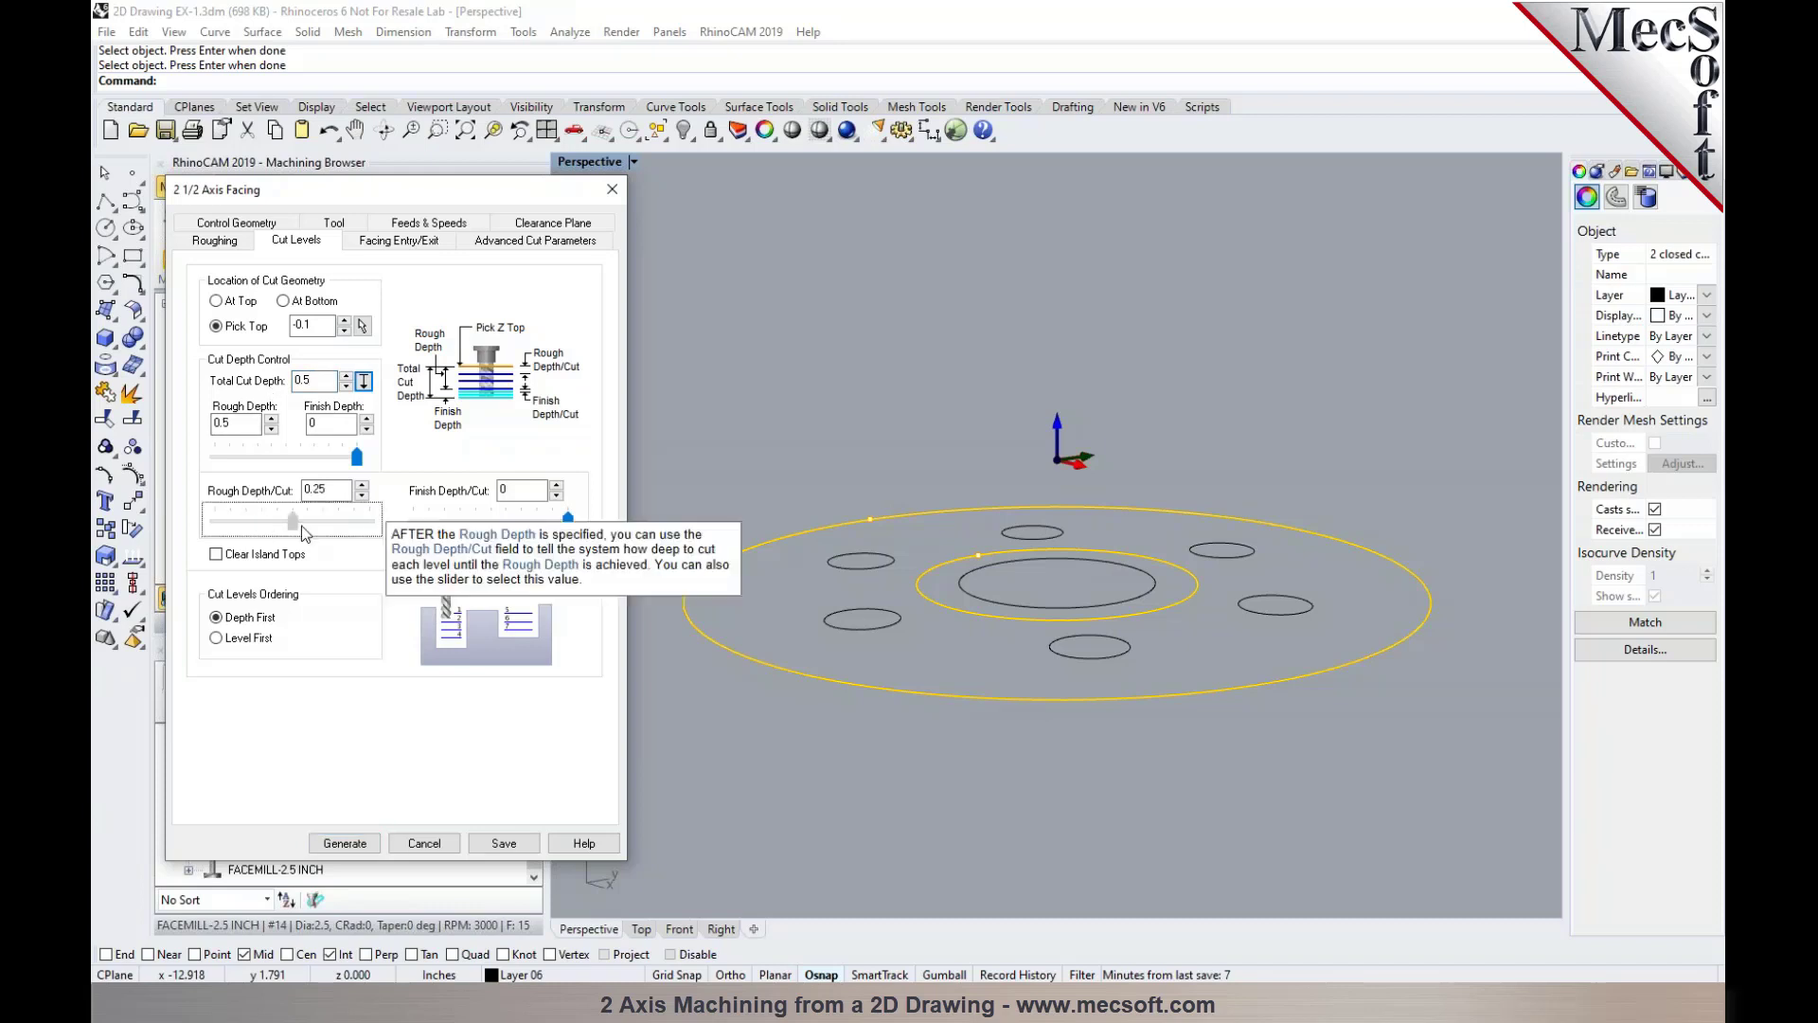
{"action": "left_click_drag", "start_coordinate": [306, 527], "coordinate": [287, 526]}
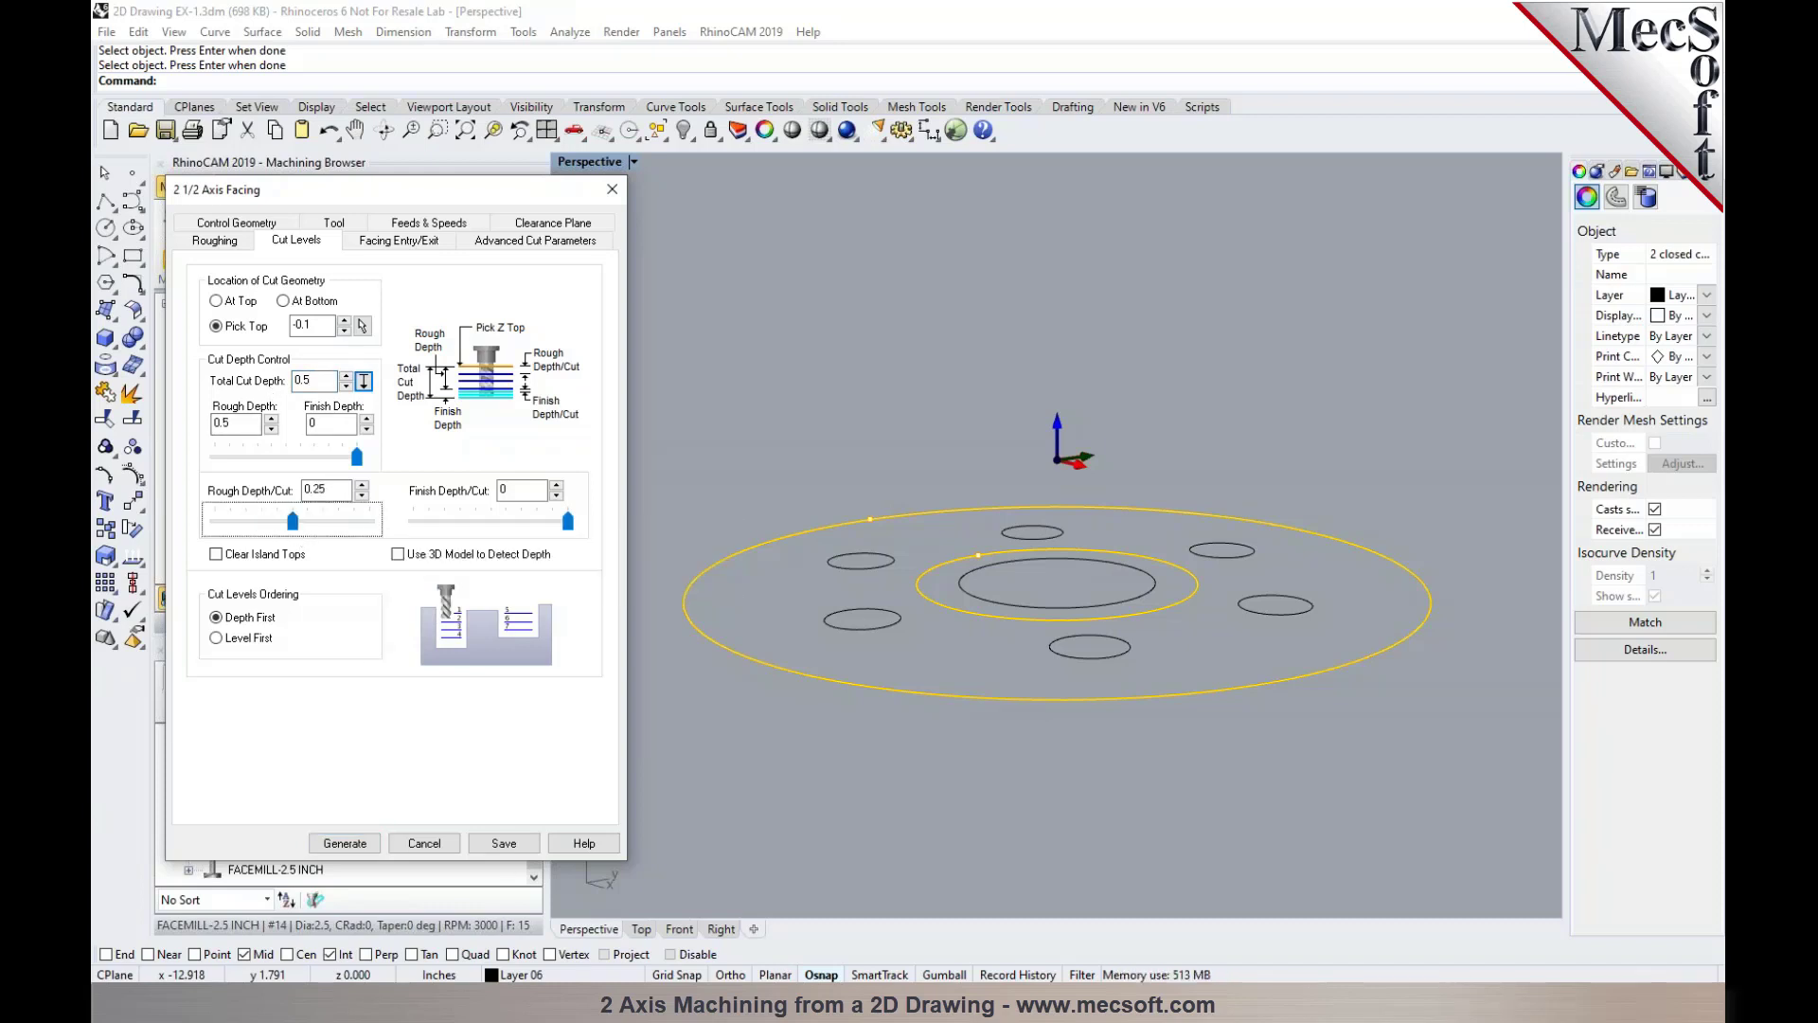
Show Capture-Part-2D Drawing.JPG, the dimensioned 2D flange drawing, in Photos
{"action": "mouse_move", "coordinate": [783, 1002]}
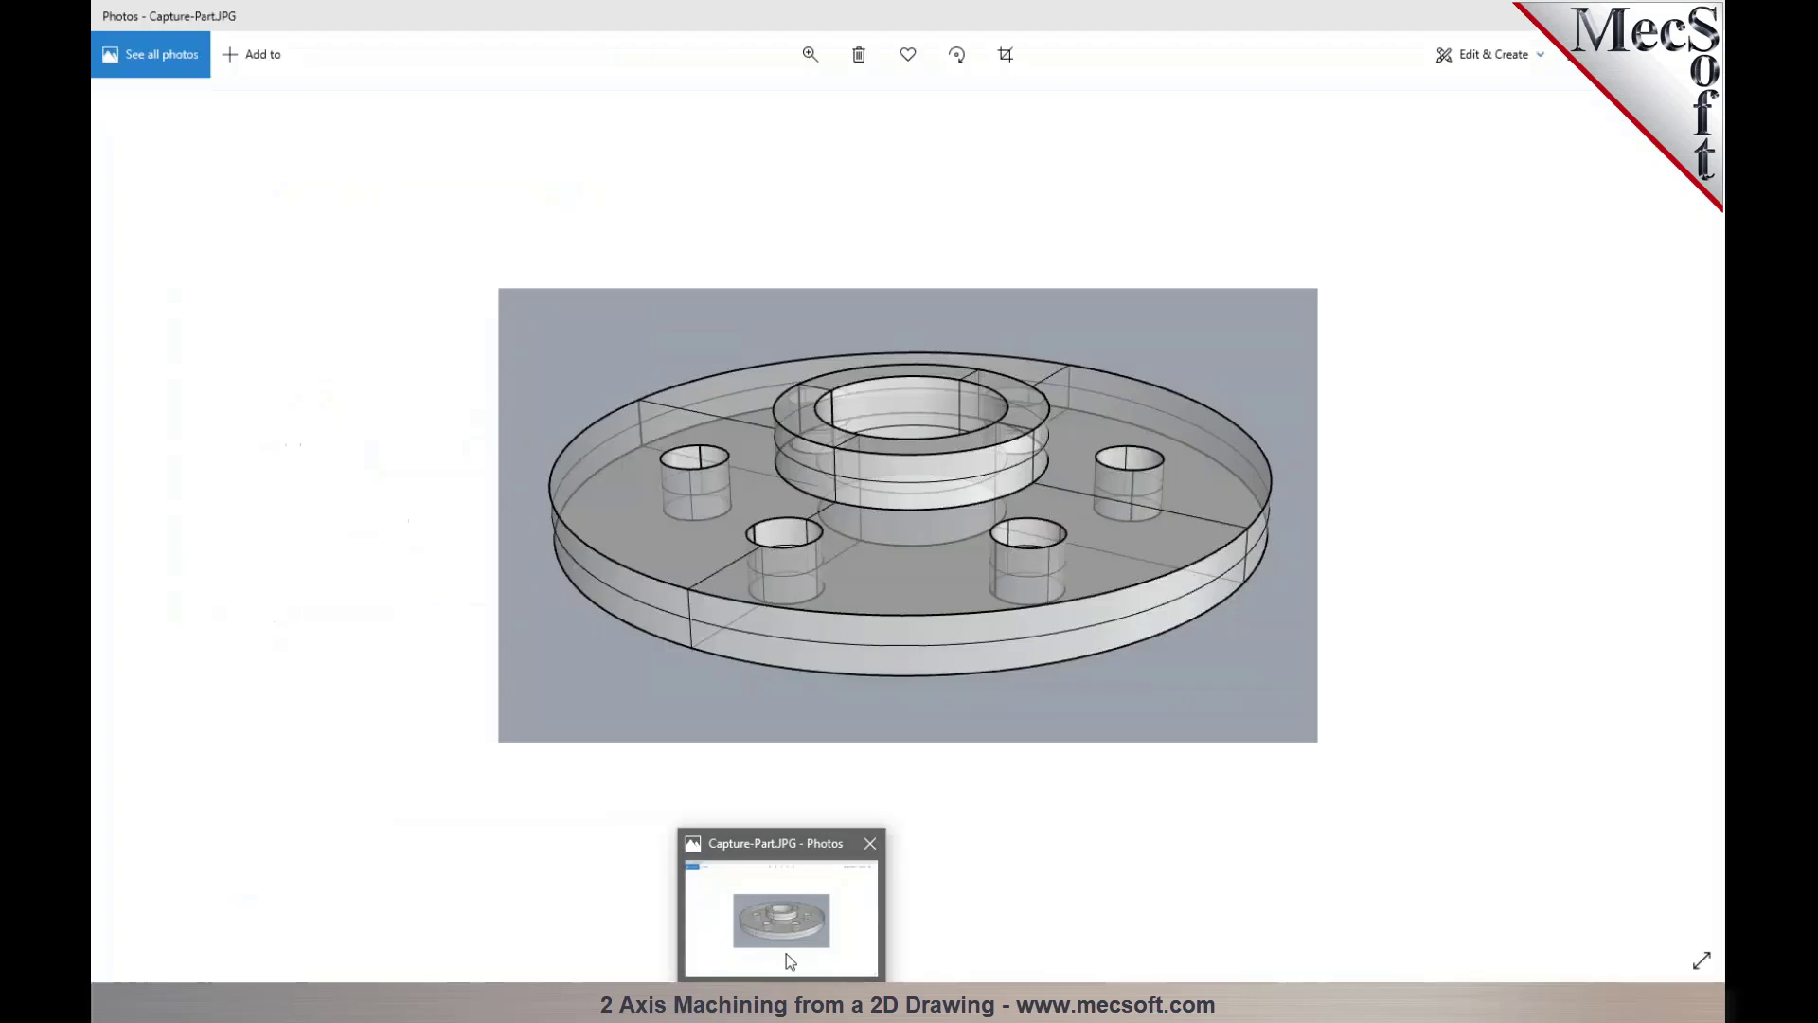
{"action": "left_click", "coordinate": [816, 876]}
{"action": "left_click", "coordinate": [140, 516]}
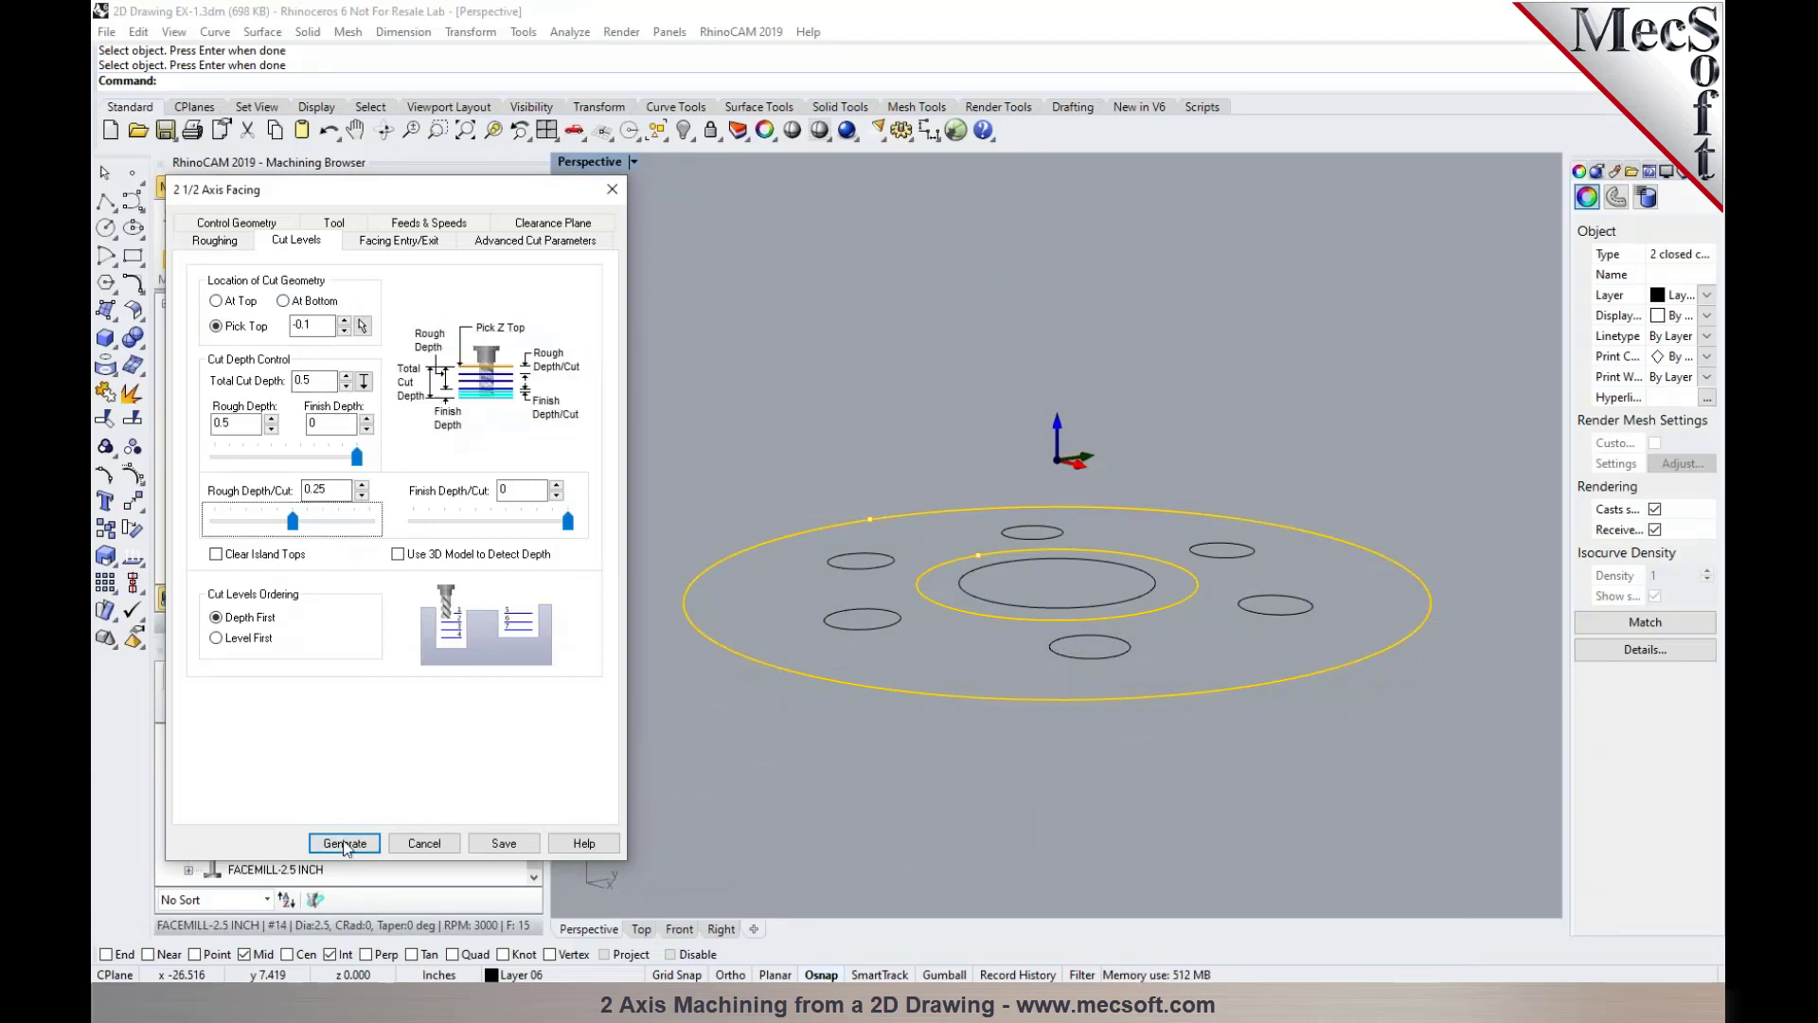
Generate the second facing toolpath and simulate it through to the end
{"action": "left_click", "coordinate": [214, 239]}
{"action": "left_click", "coordinate": [343, 841]}
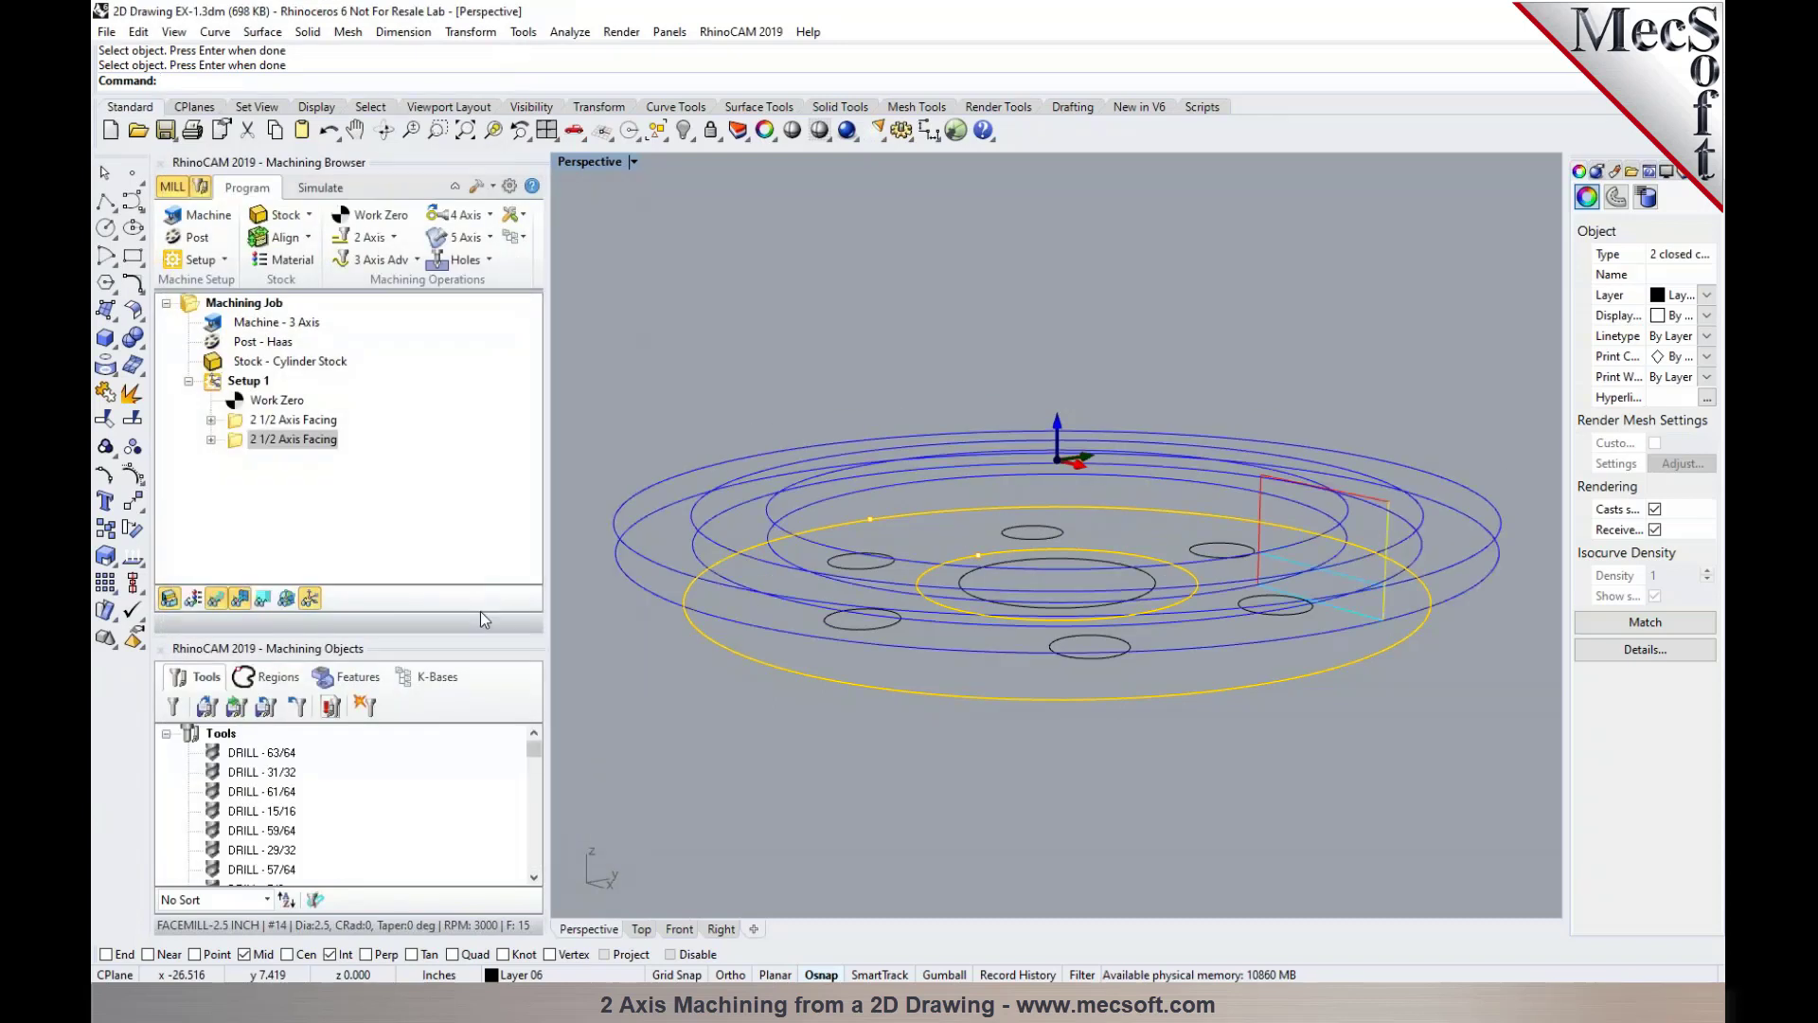
{"action": "left_click", "coordinate": [322, 187]}
{"action": "left_click", "coordinate": [312, 239]}
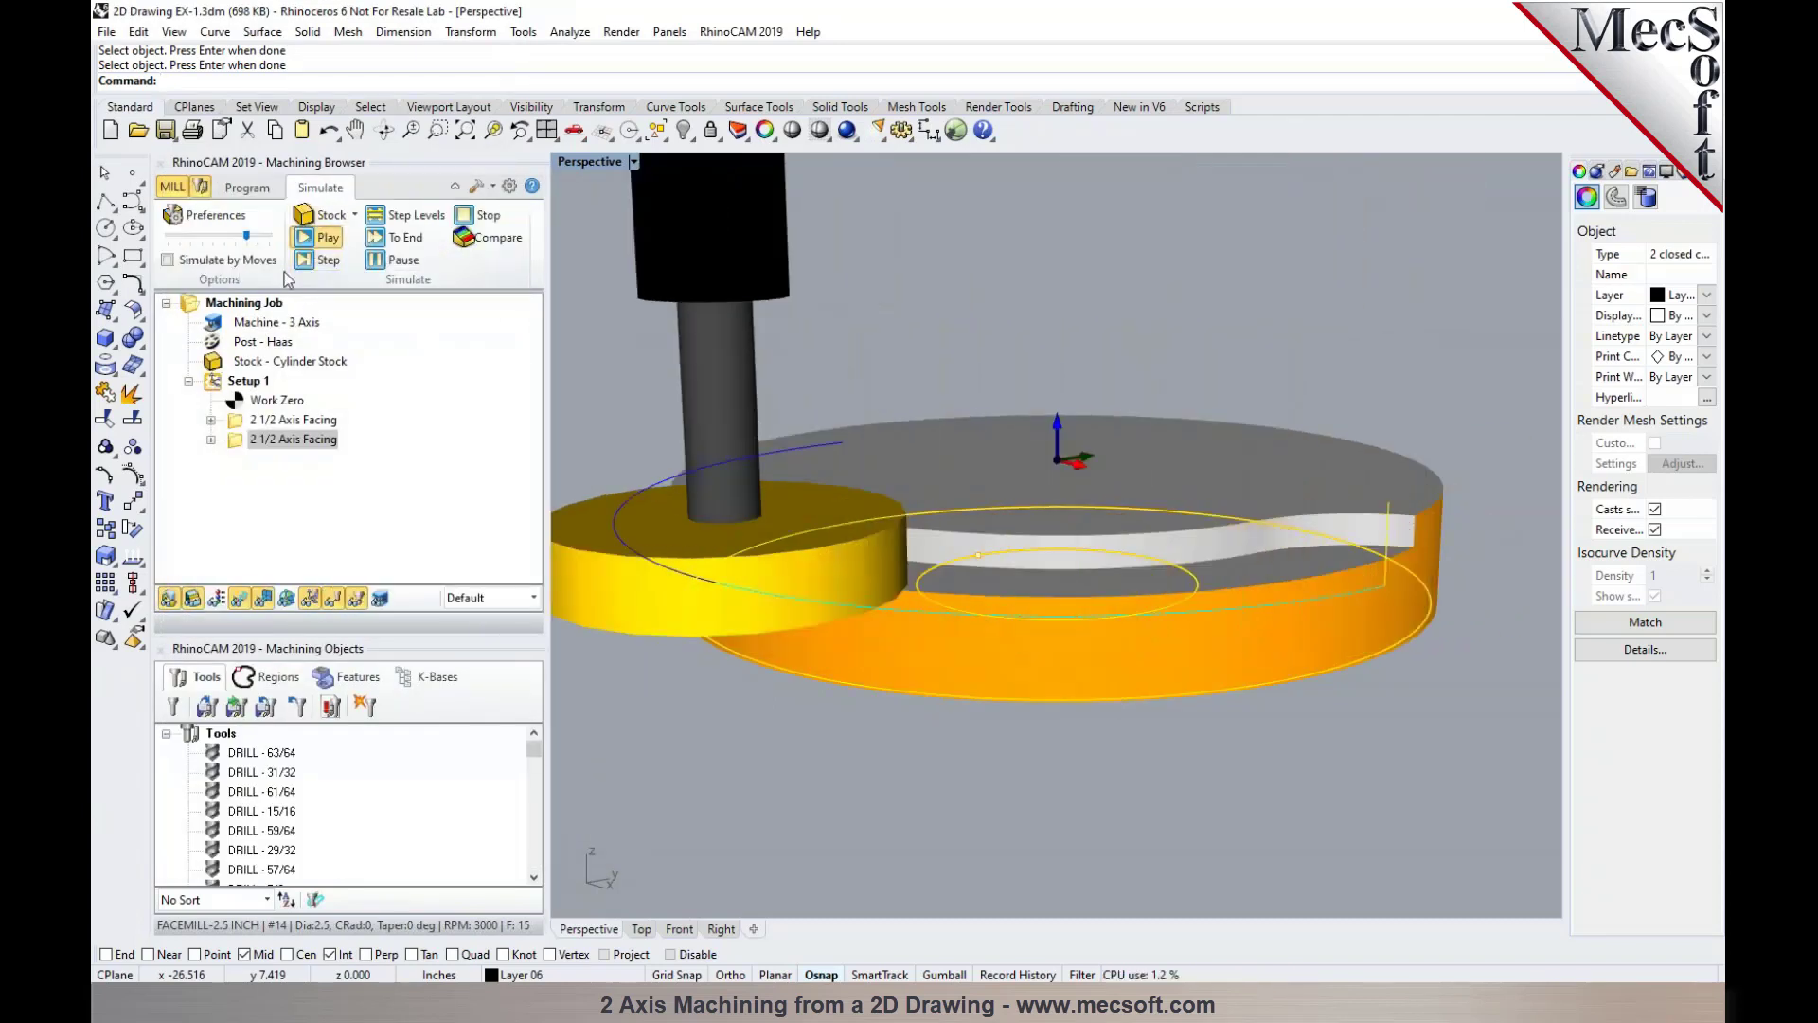
{"action": "left_click", "coordinate": [383, 264]}
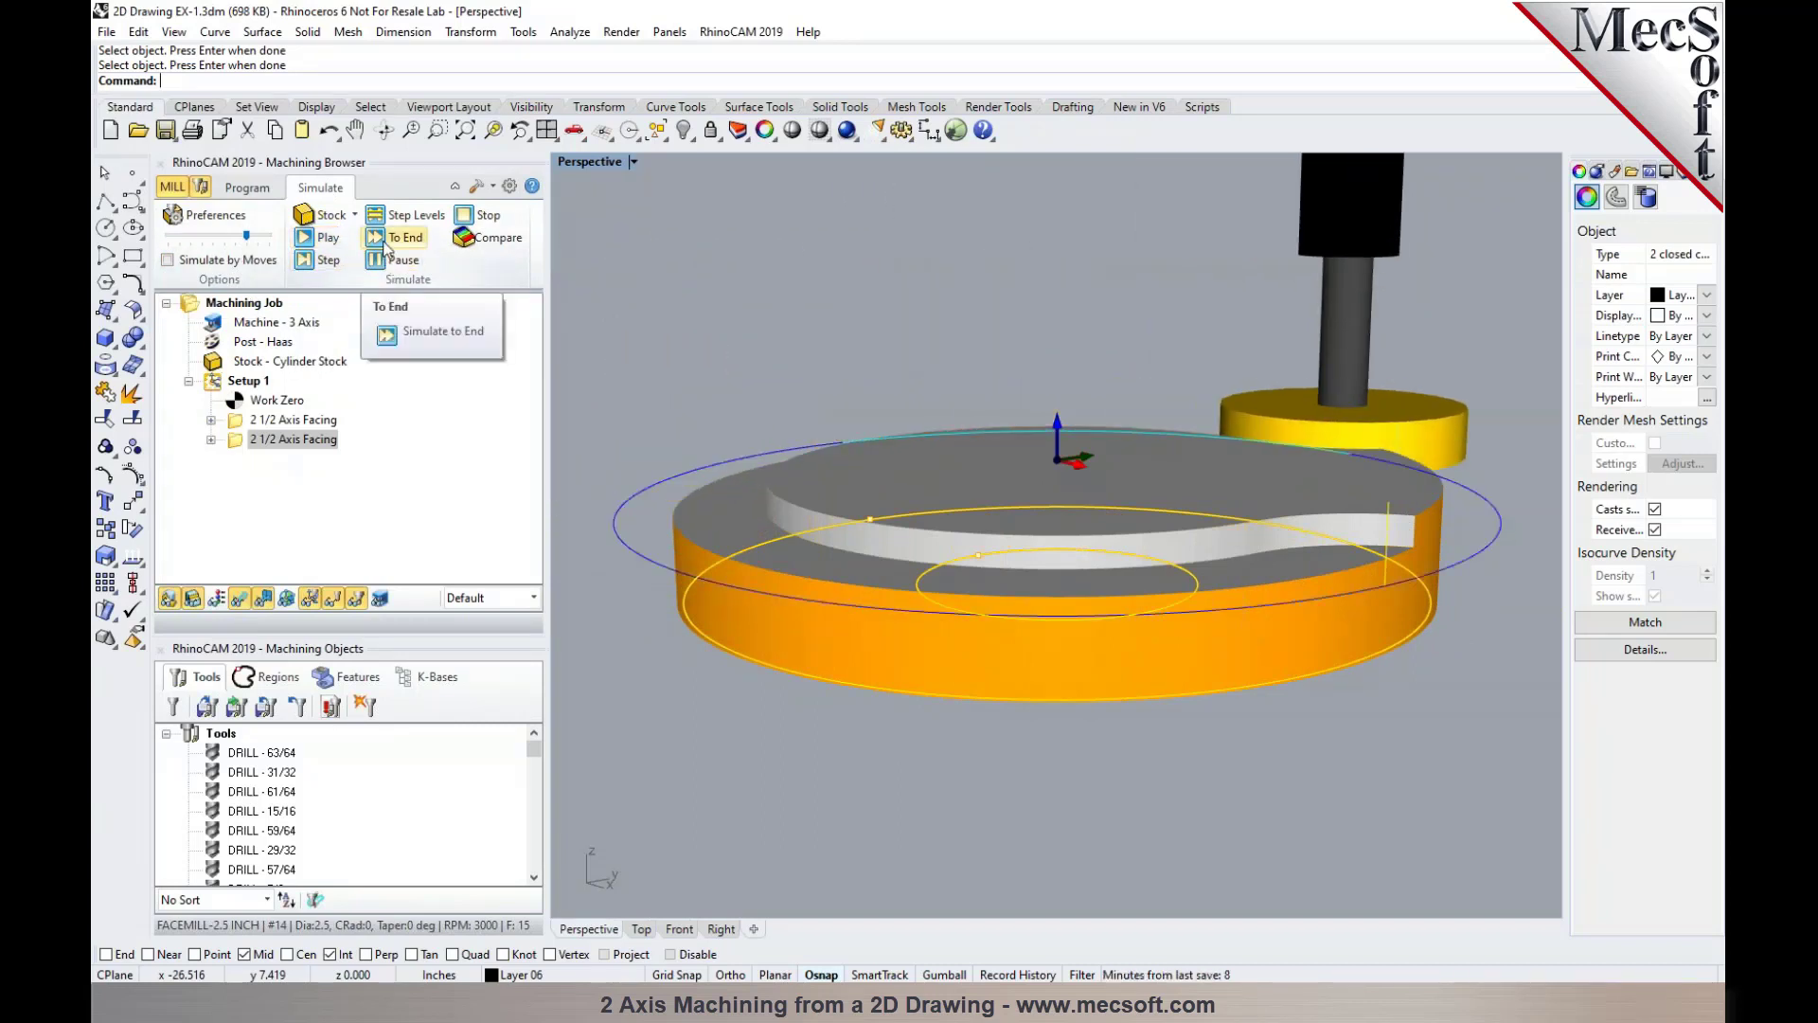
{"action": "left_click", "coordinate": [393, 239]}
Hide toolpaths and region curves and orbit to inspect the raised centre boss
{"action": "left_click", "coordinate": [644, 684]}
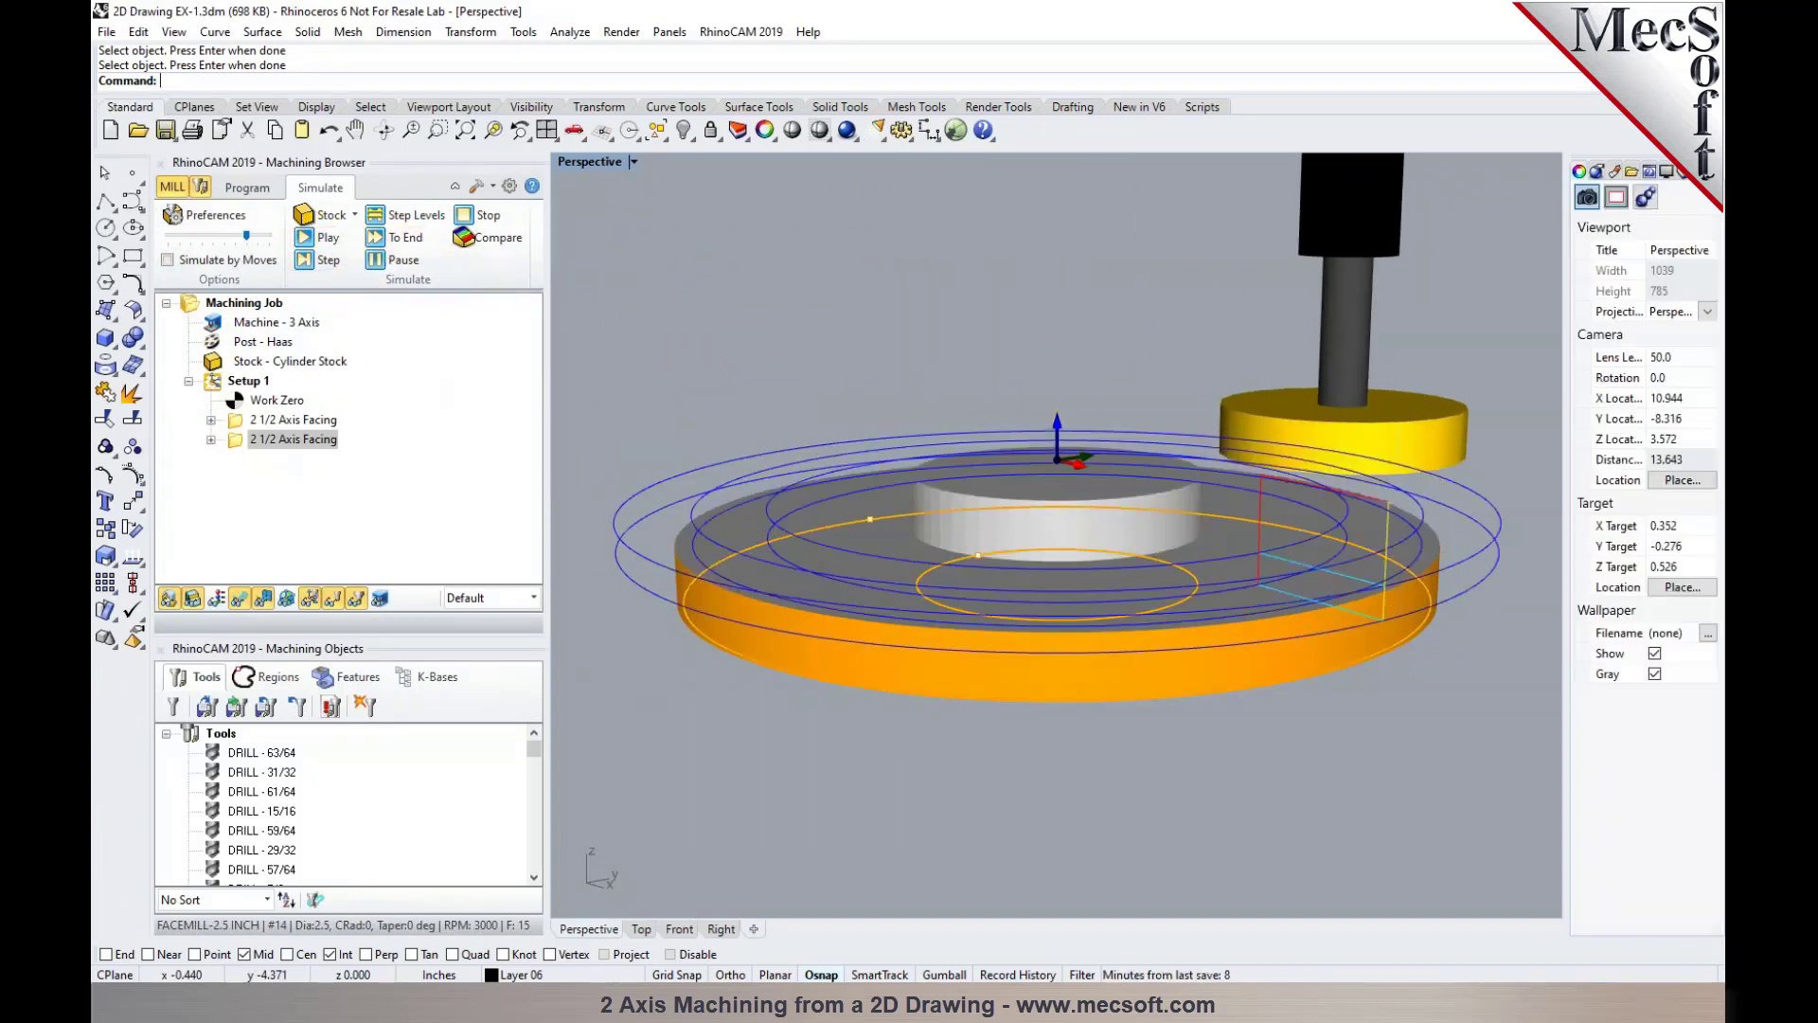
{"action": "left_click", "coordinate": [240, 598]}
{"action": "right_click_drag", "start_coordinate": [900, 720], "coordinate": [944, 730]}
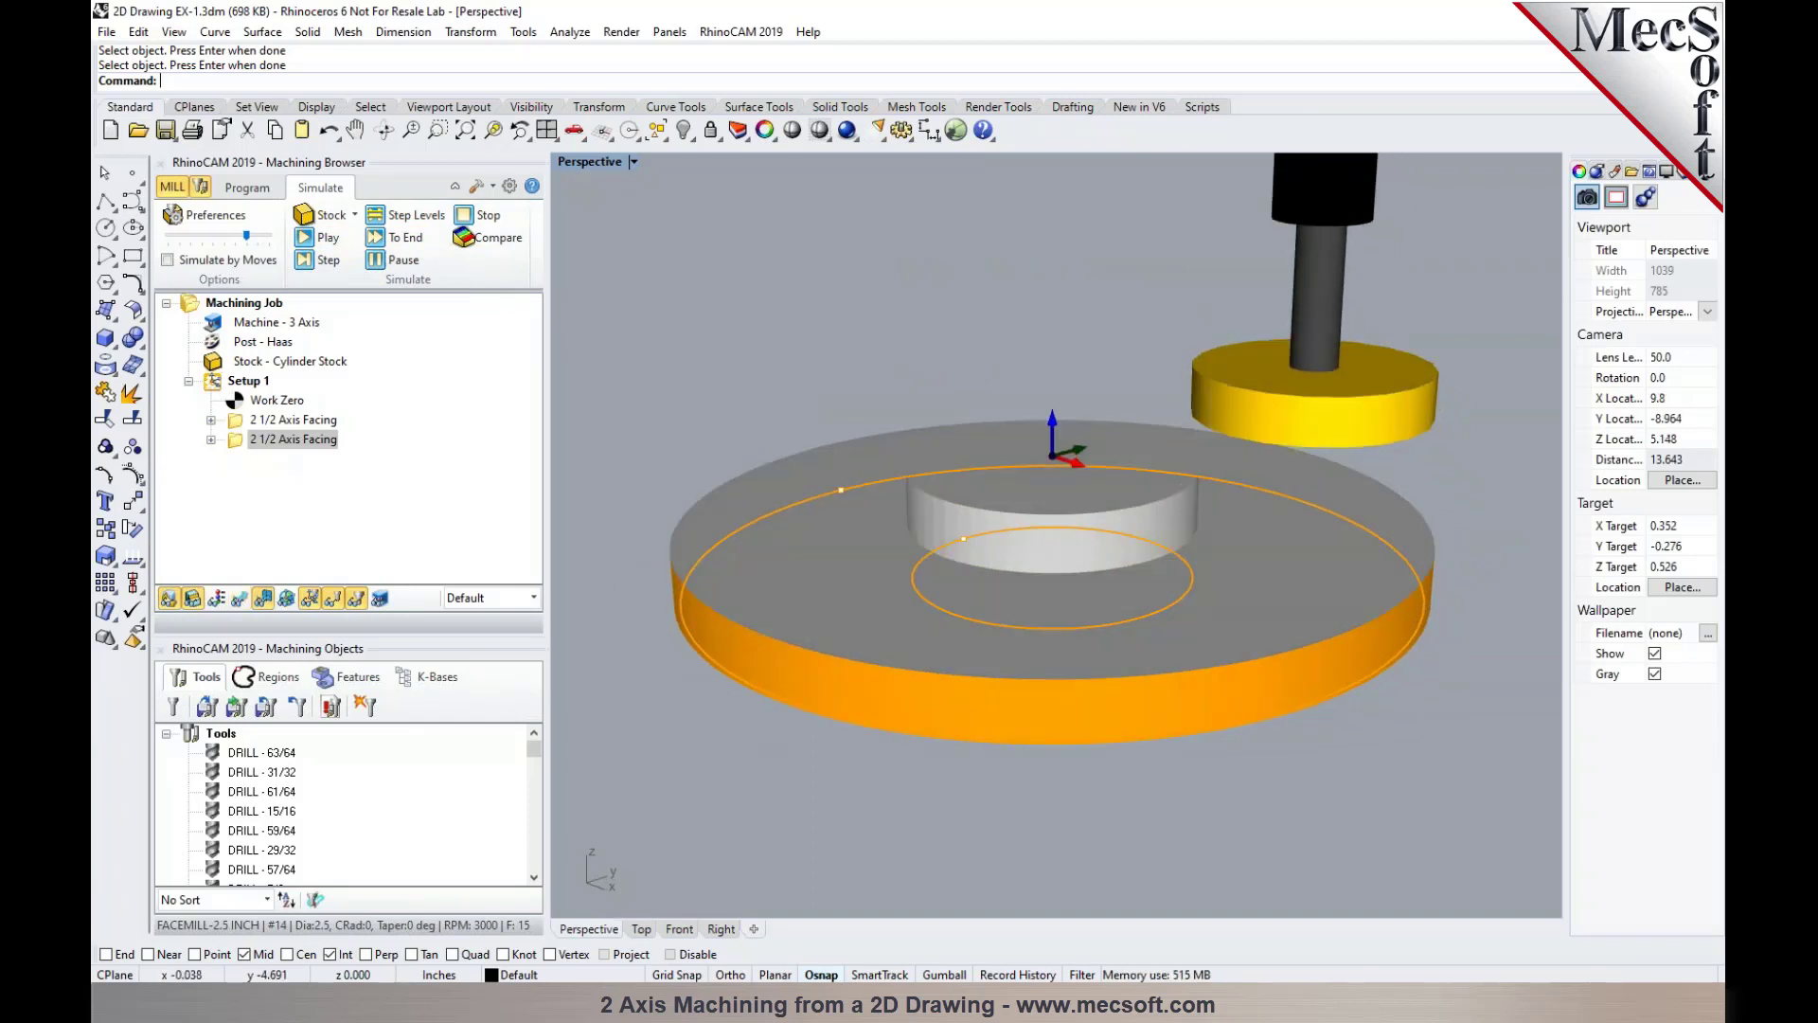
{"action": "left_click", "coordinate": [169, 598]}
{"action": "right_click_drag", "start_coordinate": [833, 831], "coordinate": [790, 829]}
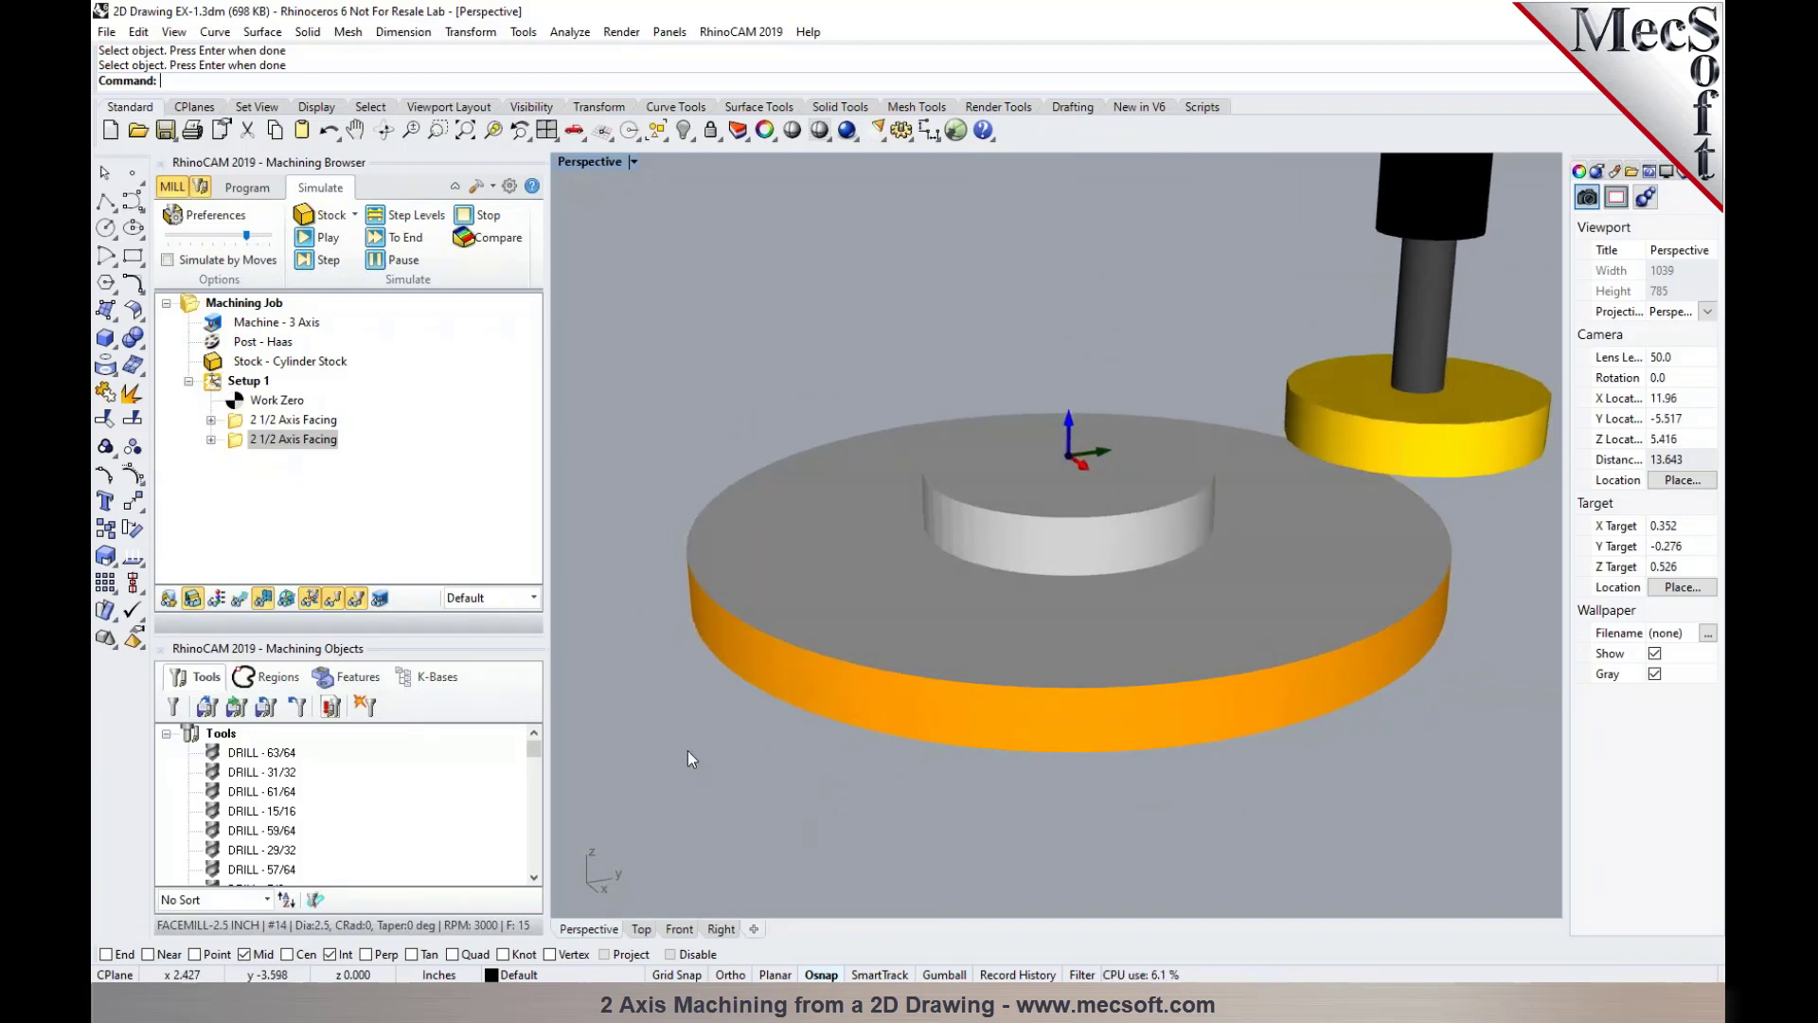
{"action": "left_click", "coordinate": [247, 187]}
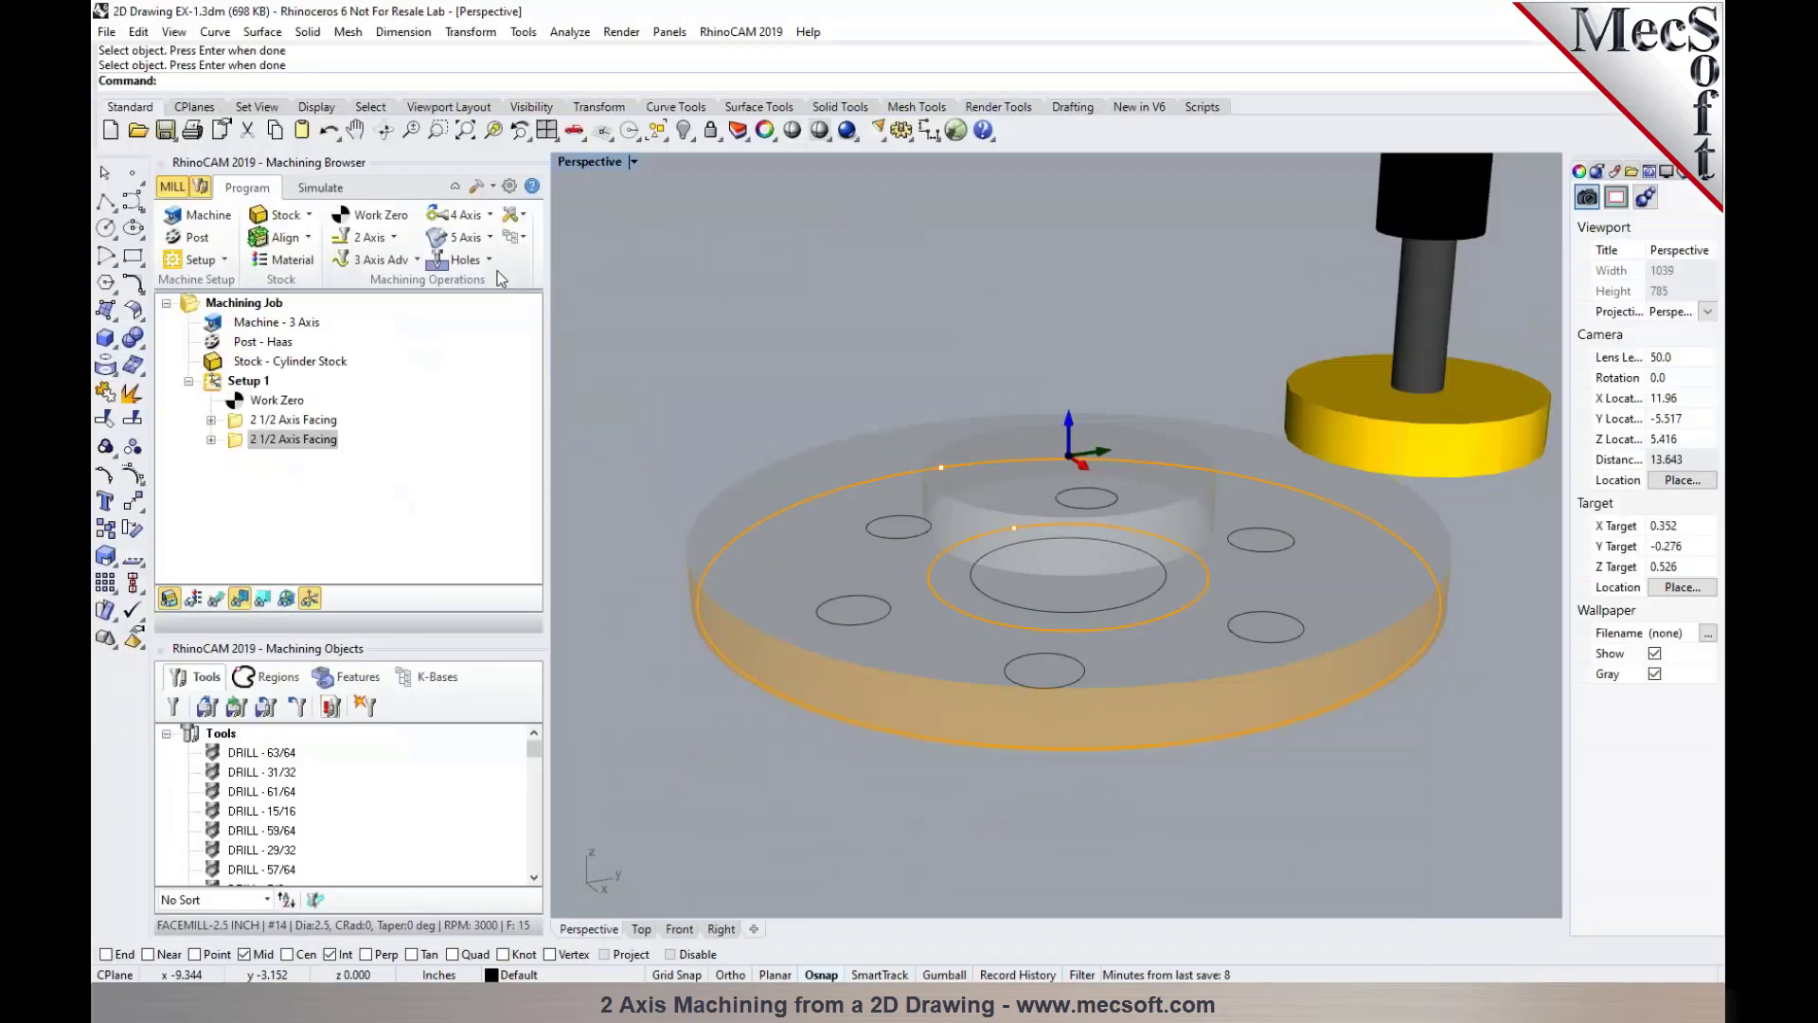
Start a Drill operation on the hole curves, filtering to a maximum diameter of 0.625
{"action": "left_click", "coordinate": [490, 262]}
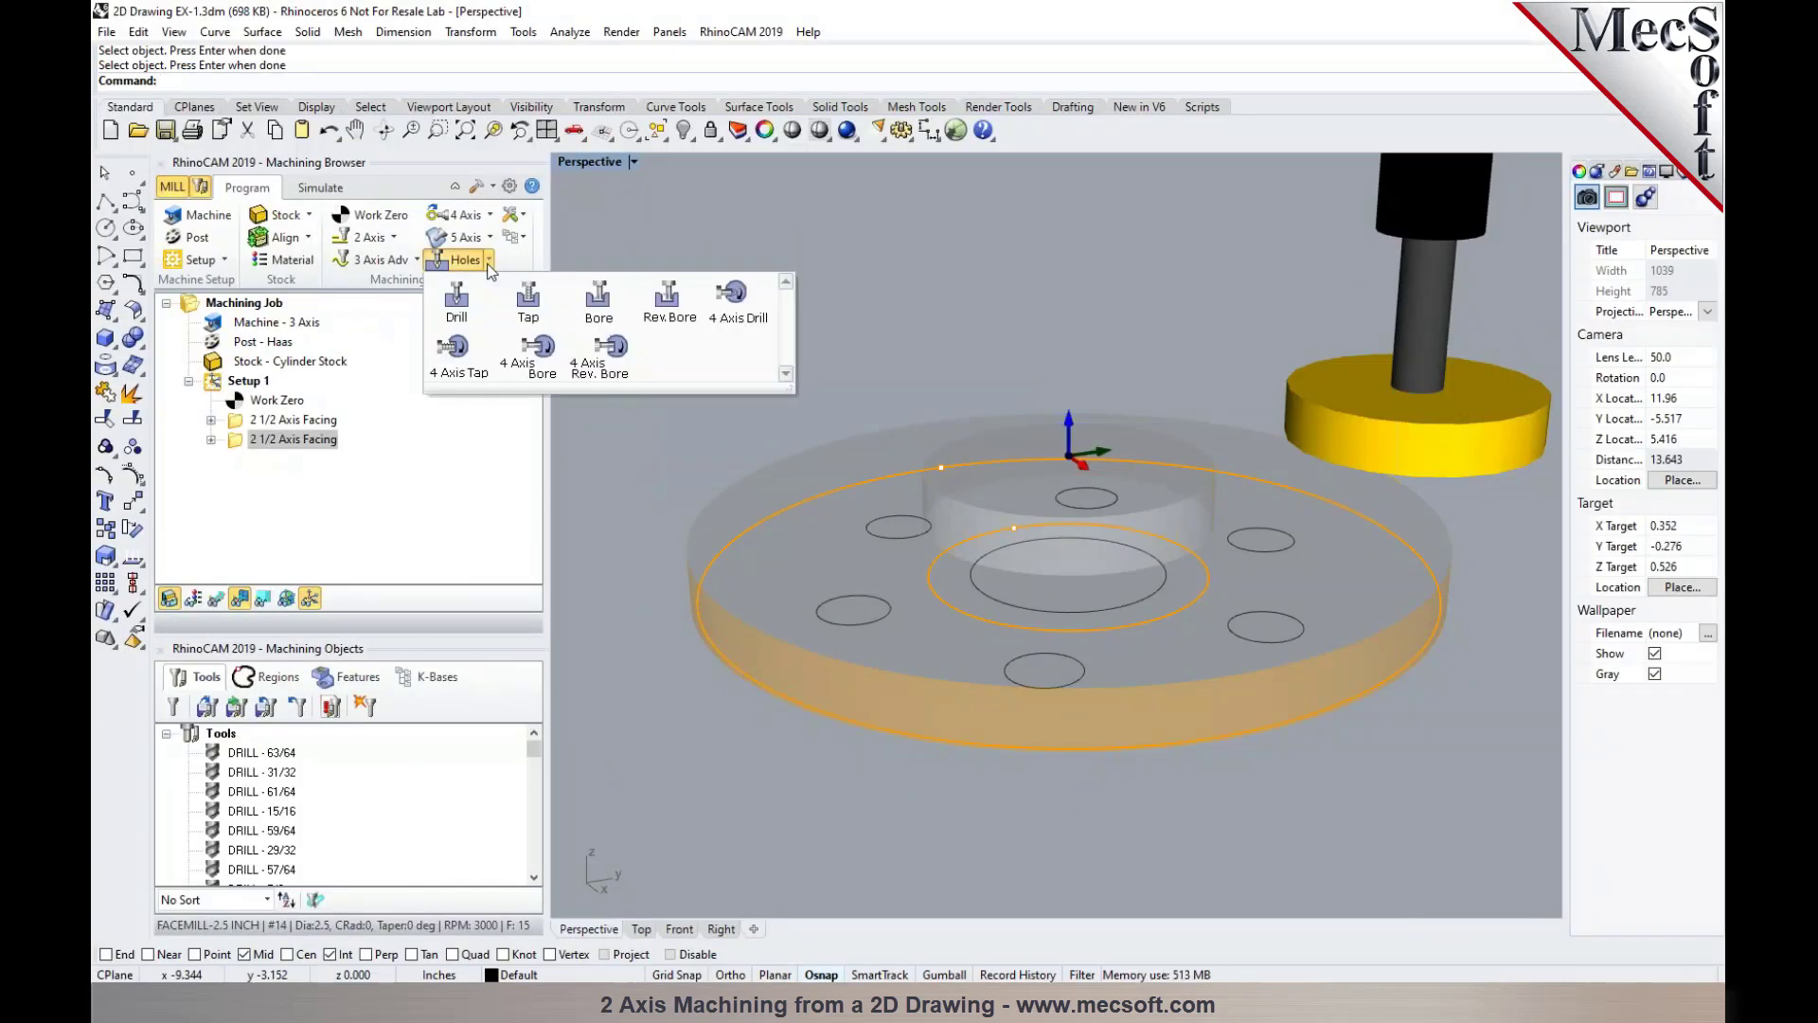
{"action": "left_click", "coordinate": [456, 299]}
{"action": "left_click", "coordinate": [503, 376]}
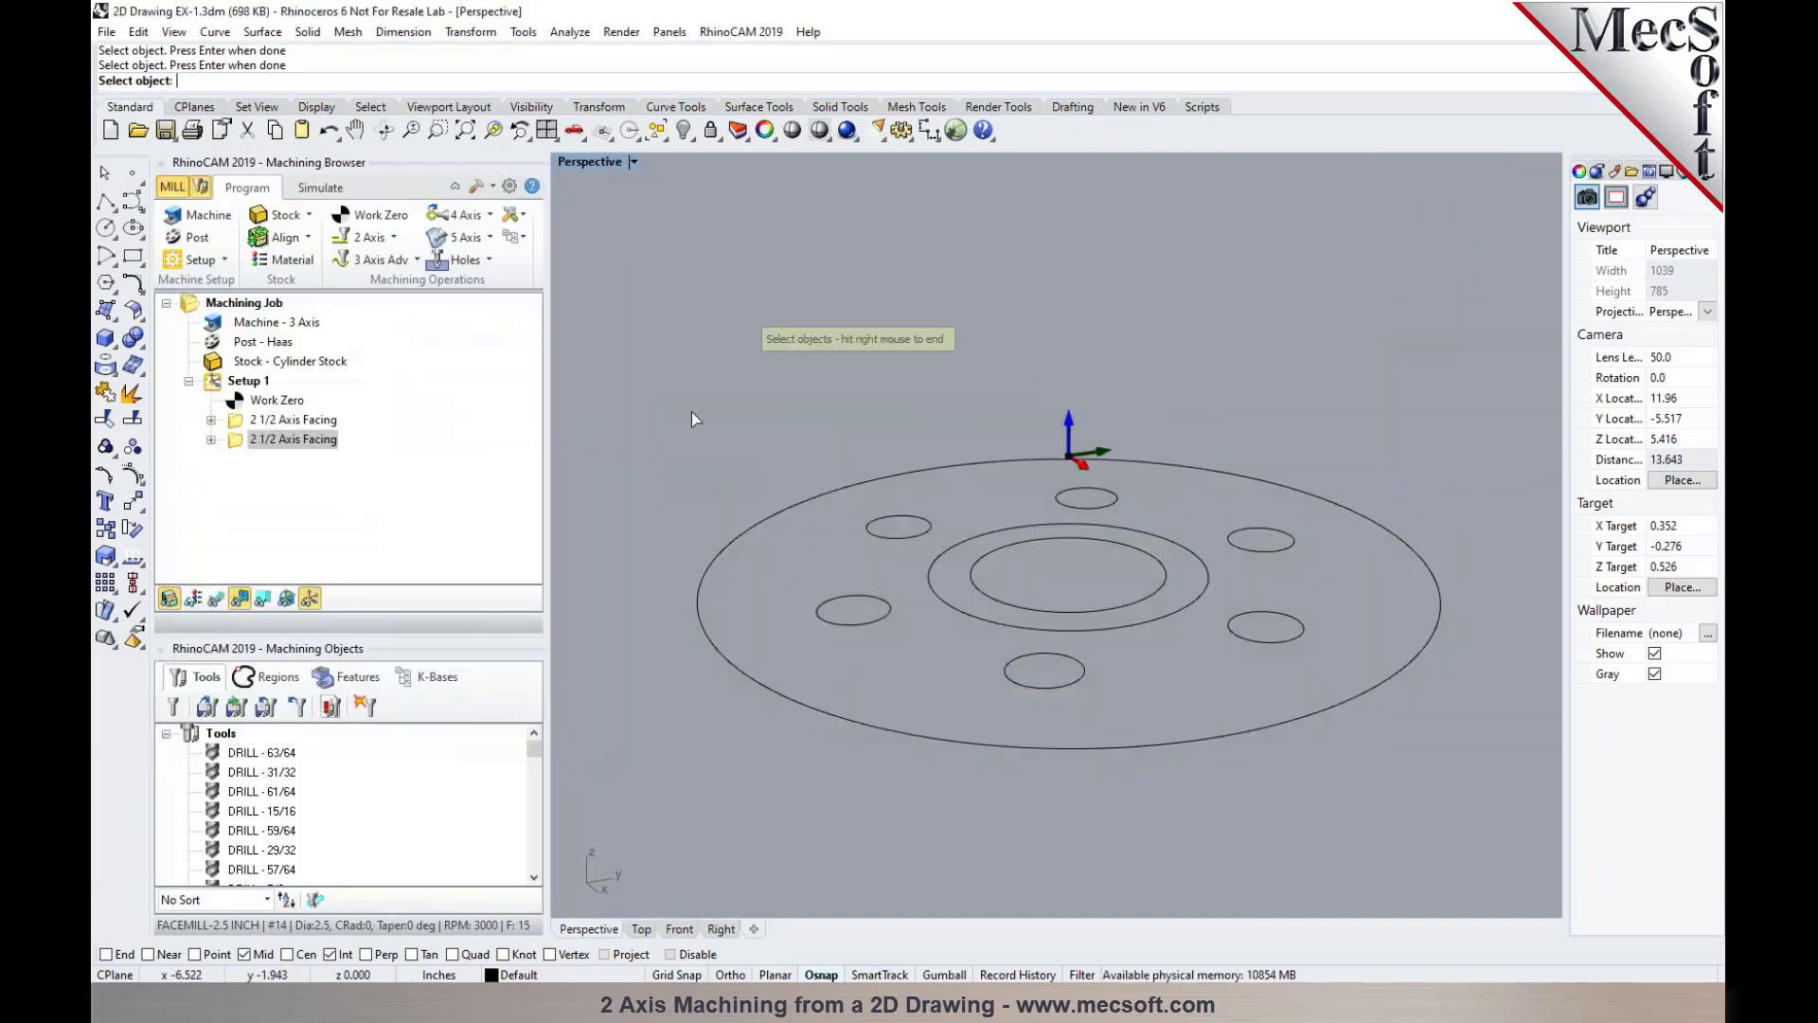
{"action": "left_click_drag", "start_coordinate": [693, 411], "coordinate": [1333, 760]}
{"action": "right_click", "coordinate": [1322, 757]}
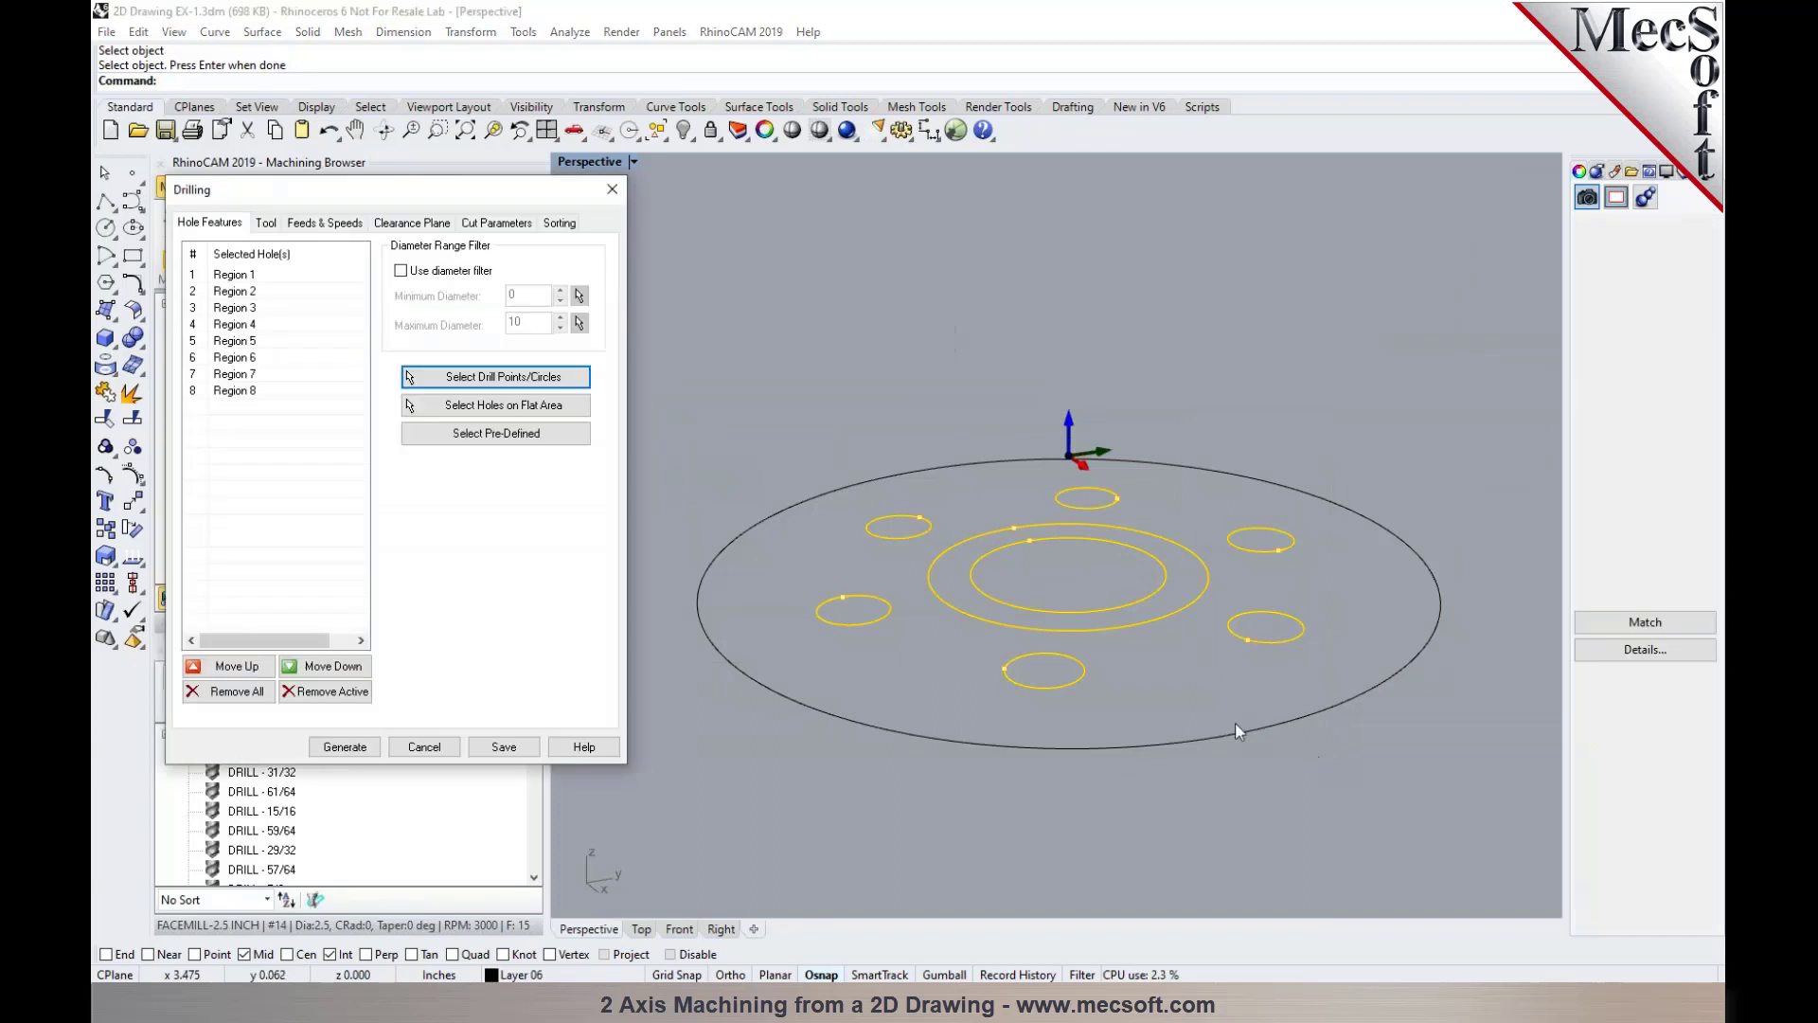
{"action": "left_click", "coordinate": [452, 272]}
{"action": "double_click", "coordinate": [514, 324]}
{"action": "type", "text": ".625"}
{"action": "left_click", "coordinate": [803, 407]}
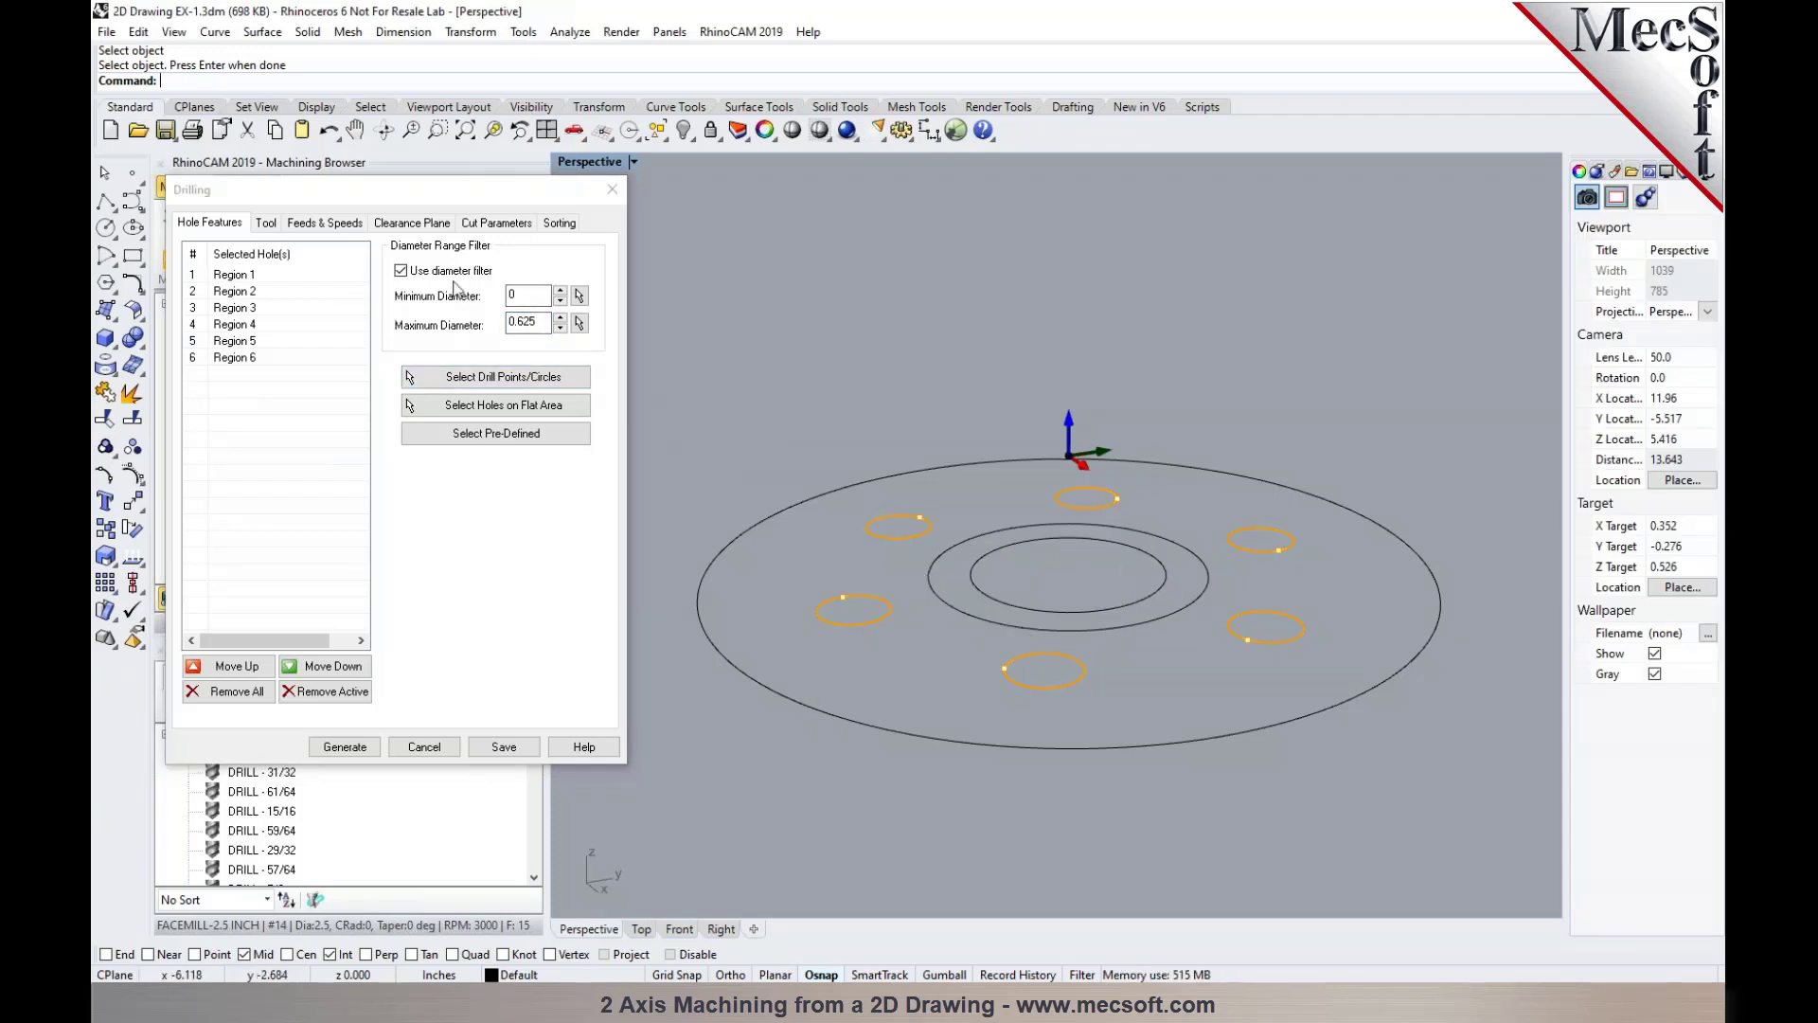
Choose the DRILL - 5/8 tool and locate the drilling At Bottom, 0.5 deep
{"action": "left_click", "coordinate": [265, 222]}
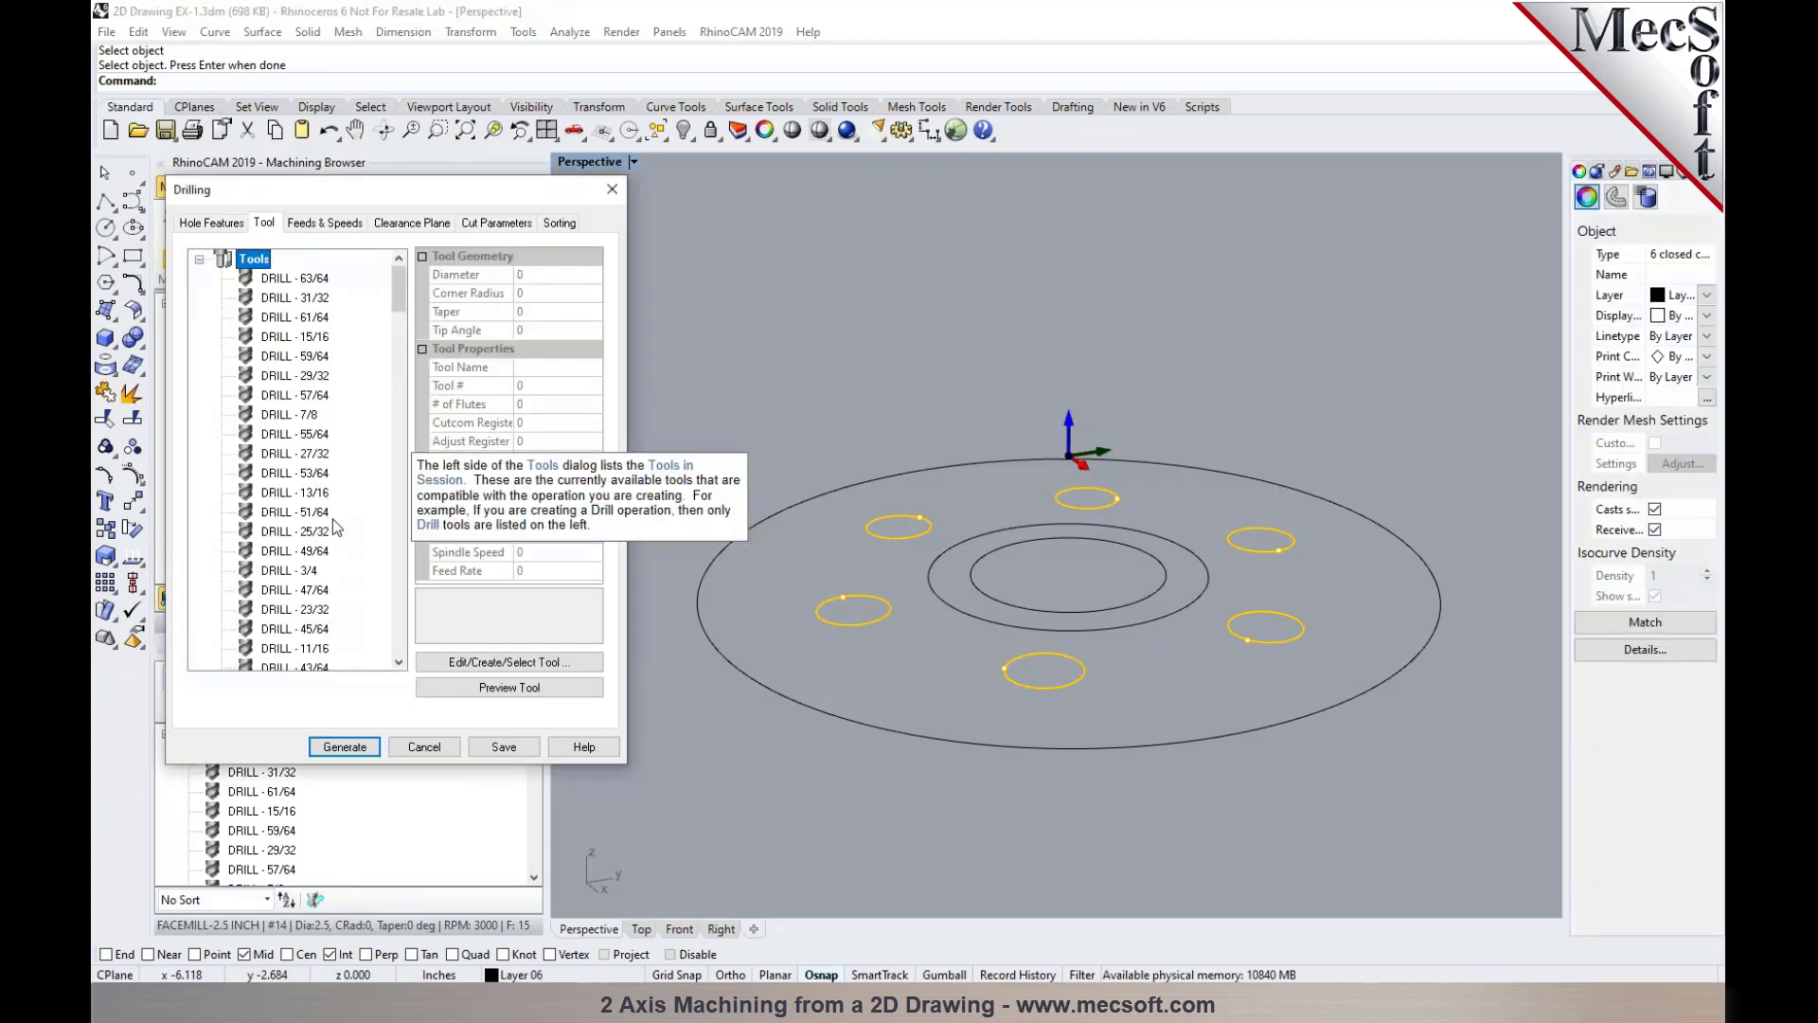
{"action": "scroll", "coordinate": [358, 527], "scroll_direction": "down", "scroll_amount": 2}
{"action": "left_click", "coordinate": [313, 610]}
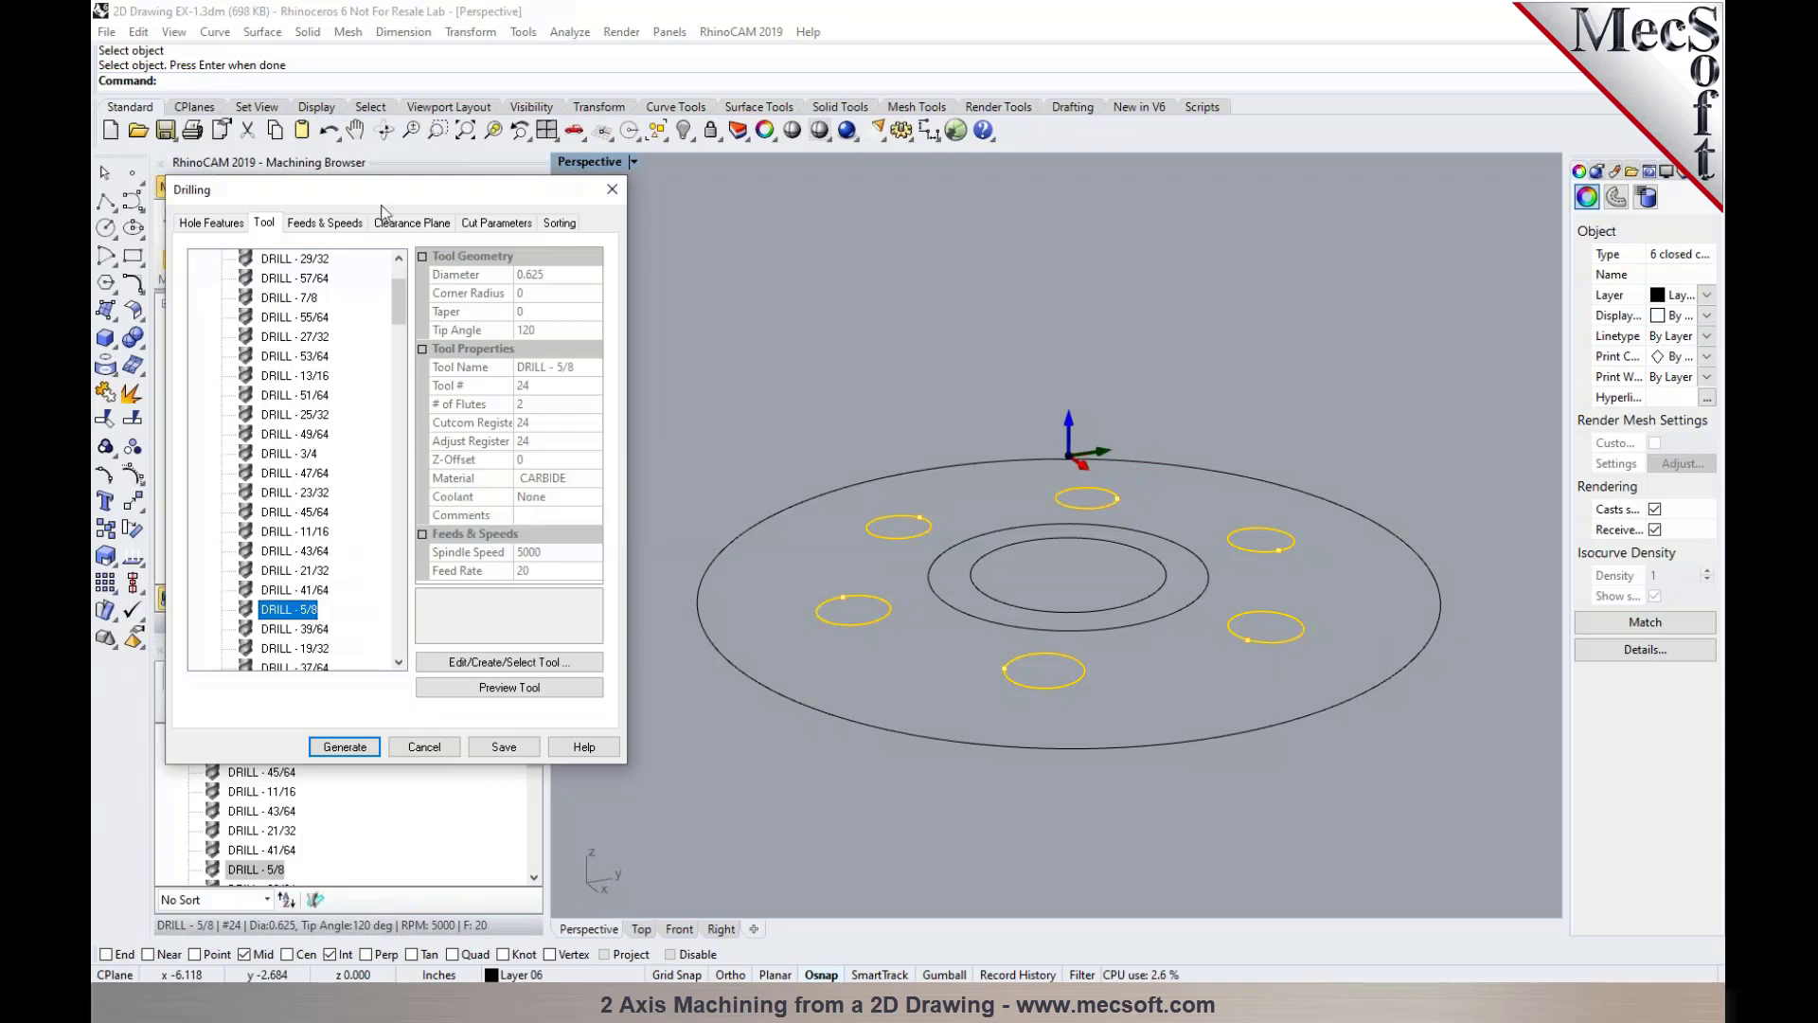
{"action": "left_click", "coordinate": [500, 224]}
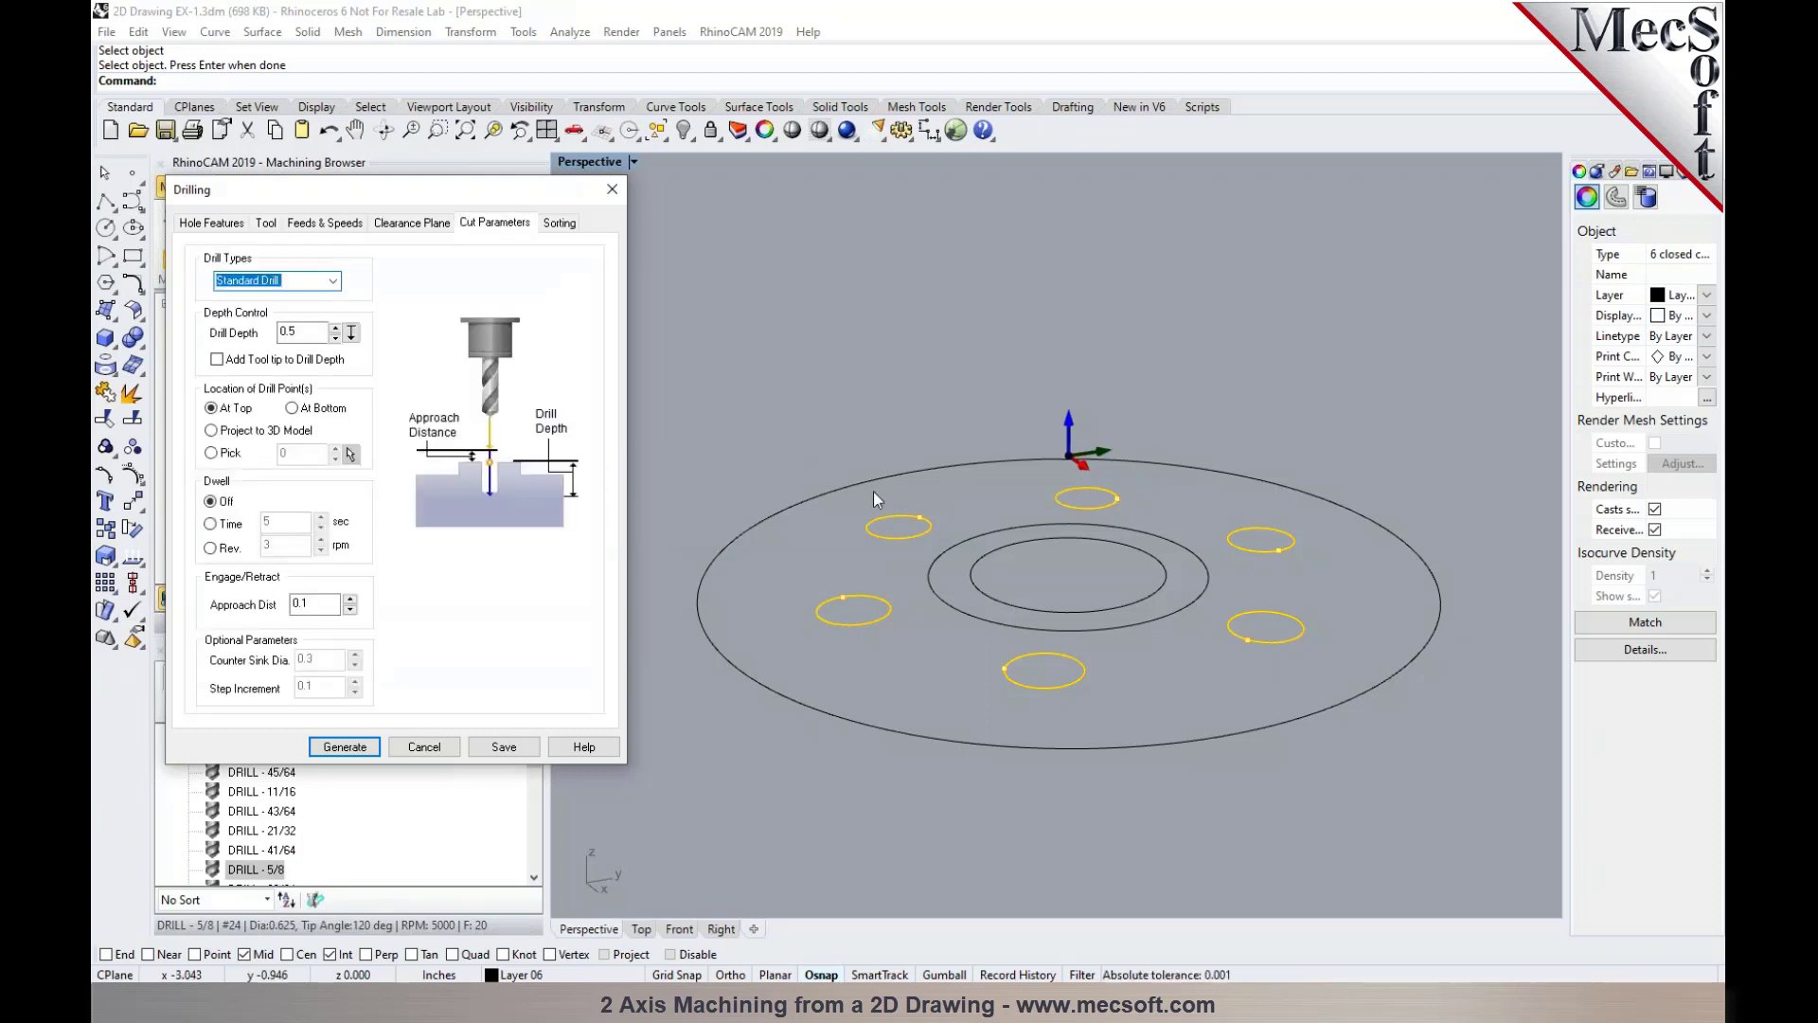
{"action": "right_click_drag", "start_coordinate": [881, 481], "coordinate": [831, 487]}
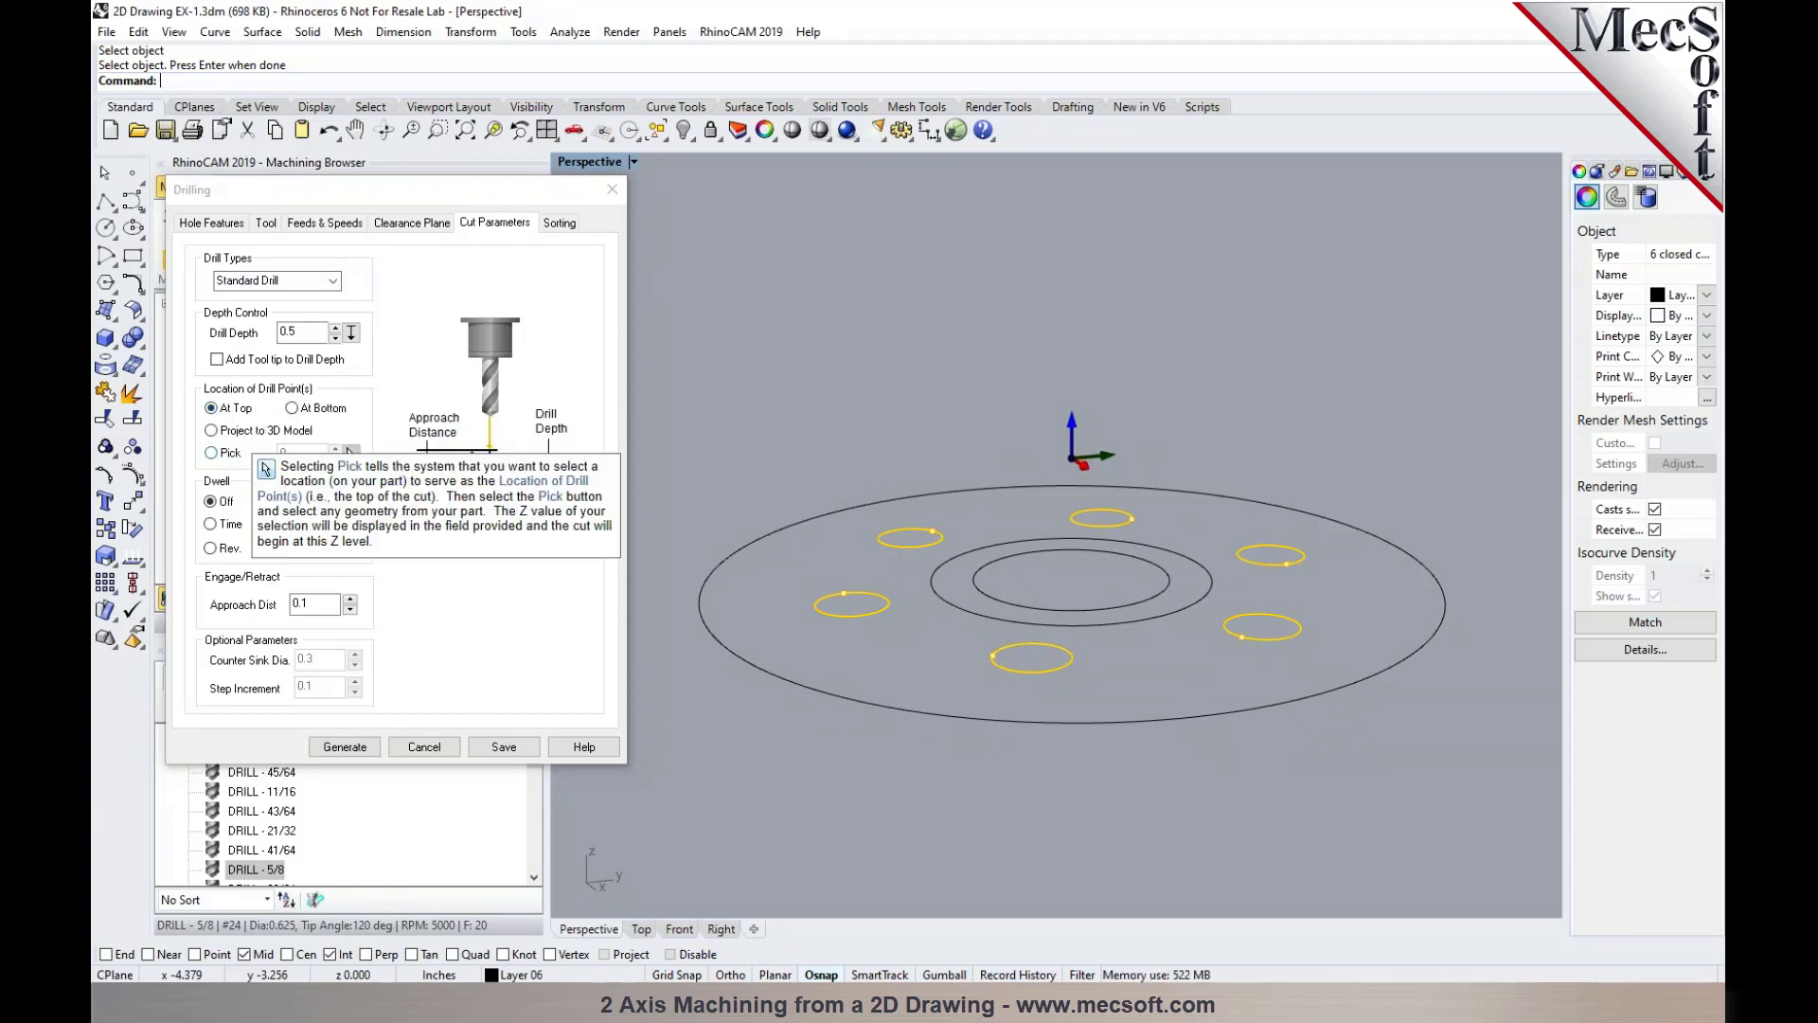
{"action": "left_click", "coordinate": [293, 408]}
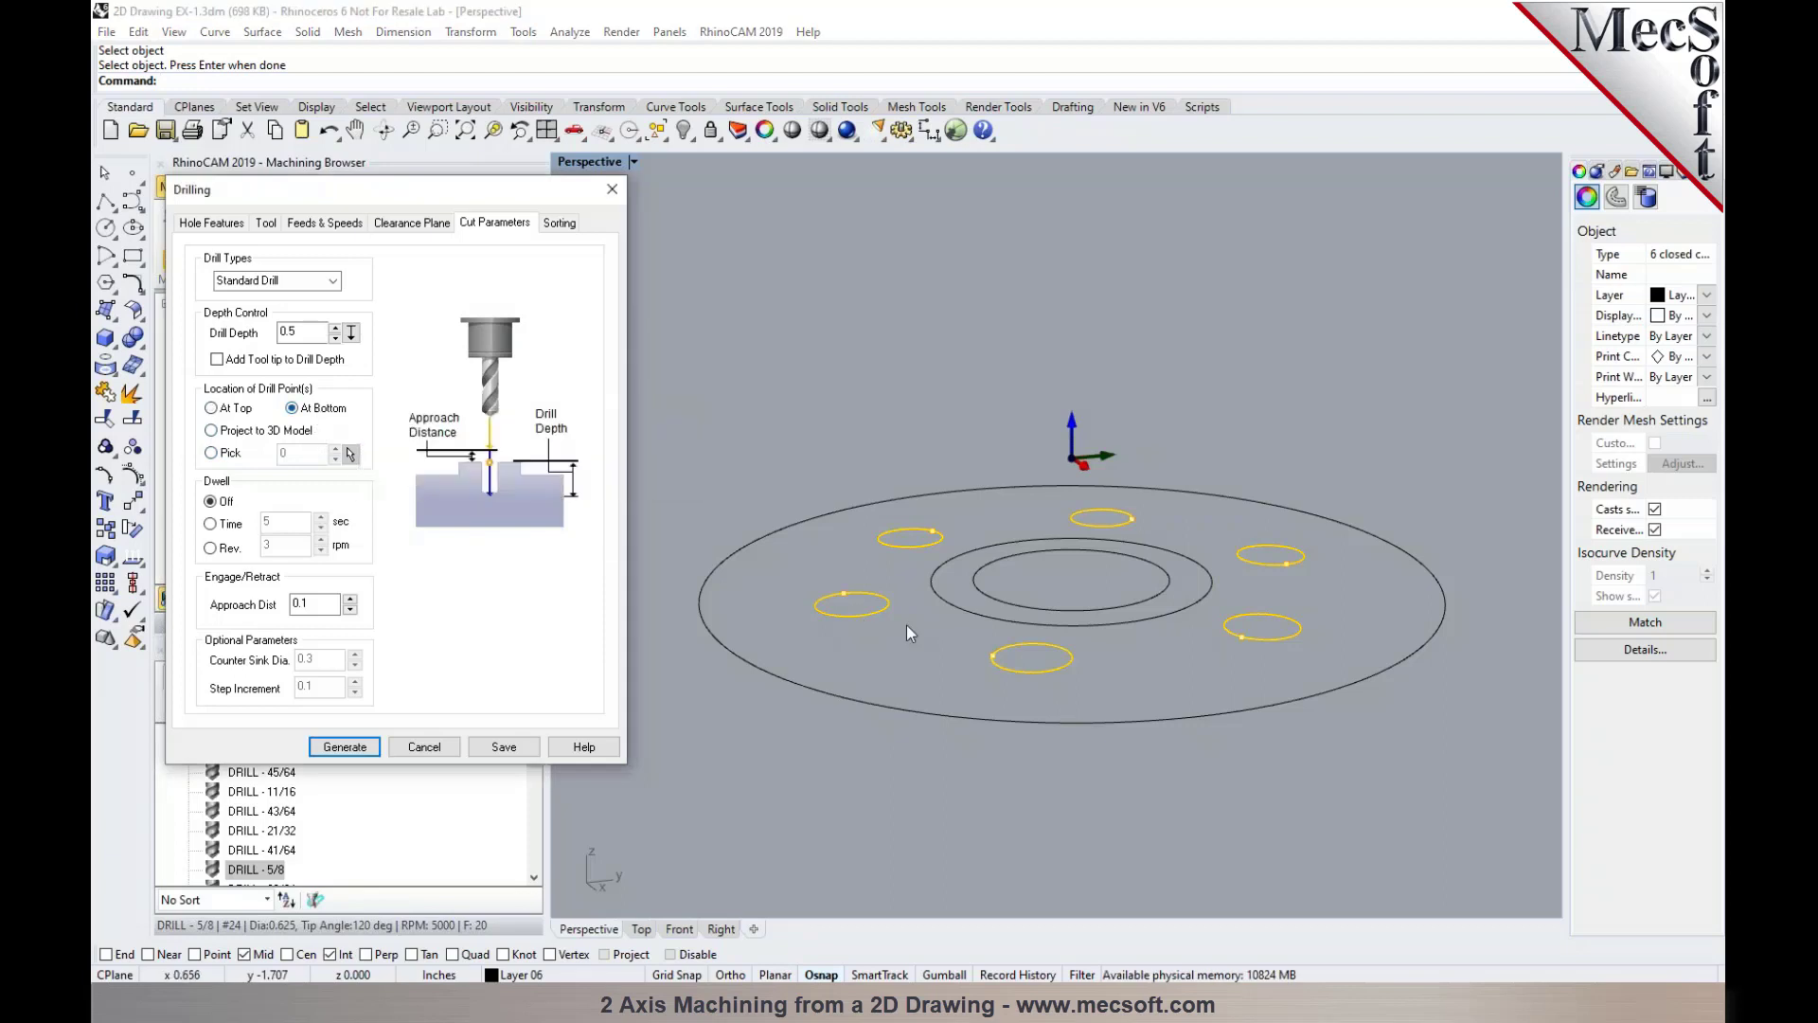
{"action": "right_click_drag", "start_coordinate": [909, 623], "coordinate": [924, 628]}
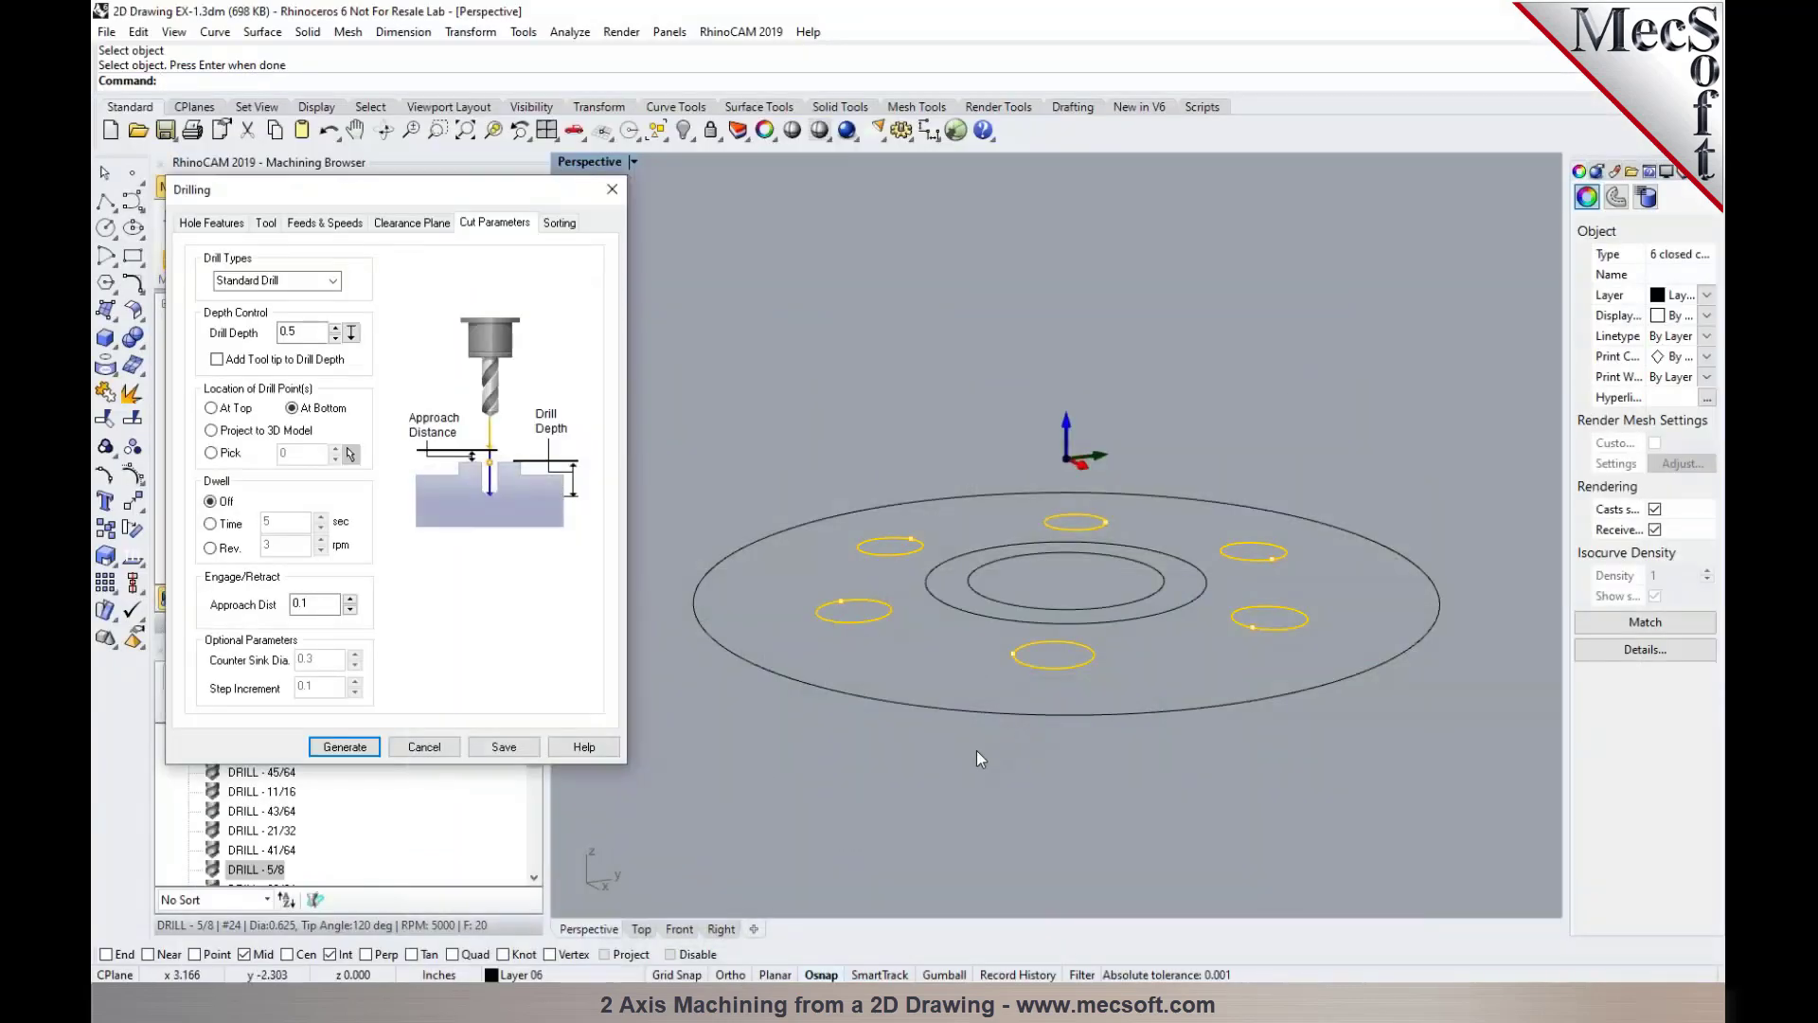
{"action": "mouse_move", "coordinate": [975, 750]}
{"action": "right_mouse_down"}
{"action": "mouse_move", "coordinate": [1021, 722]}
{"action": "mouse_move", "coordinate": [973, 746]}
{"action": "right_mouse_up"}
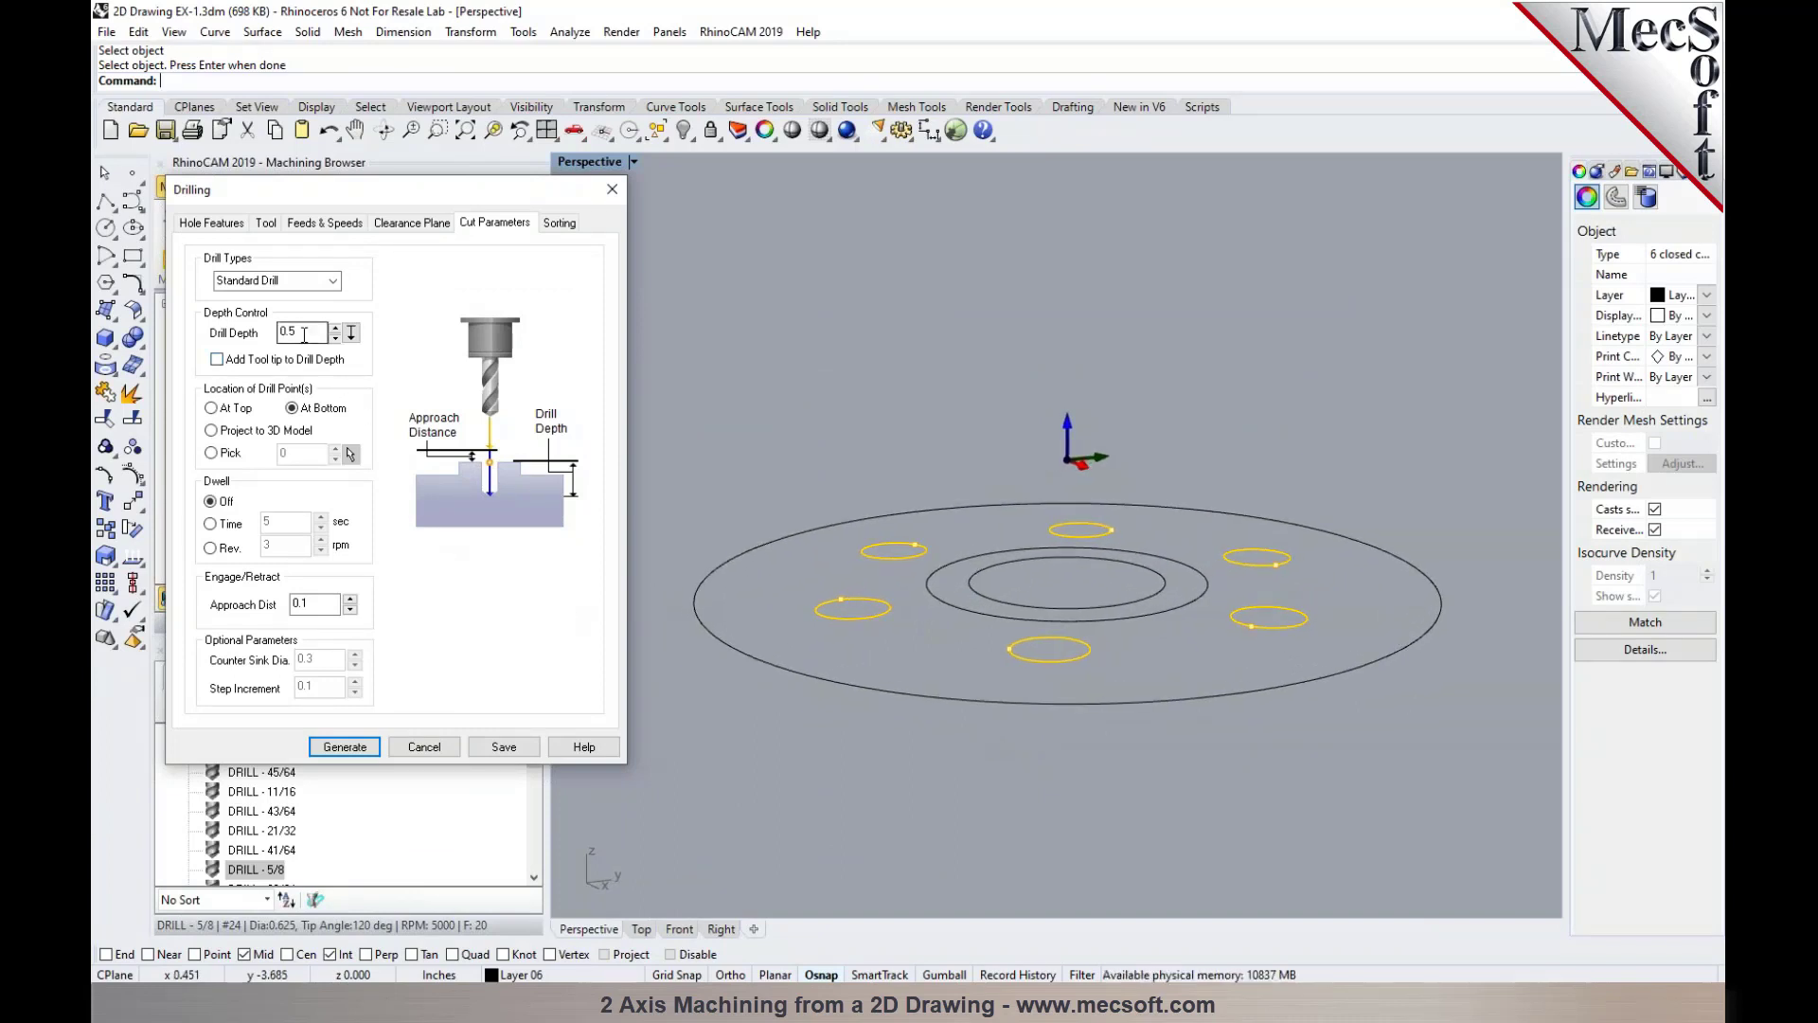
Include the tool tip length in the drill depth, close the Drilling settings and show the toolpath
{"action": "left_click", "coordinate": [255, 364]}
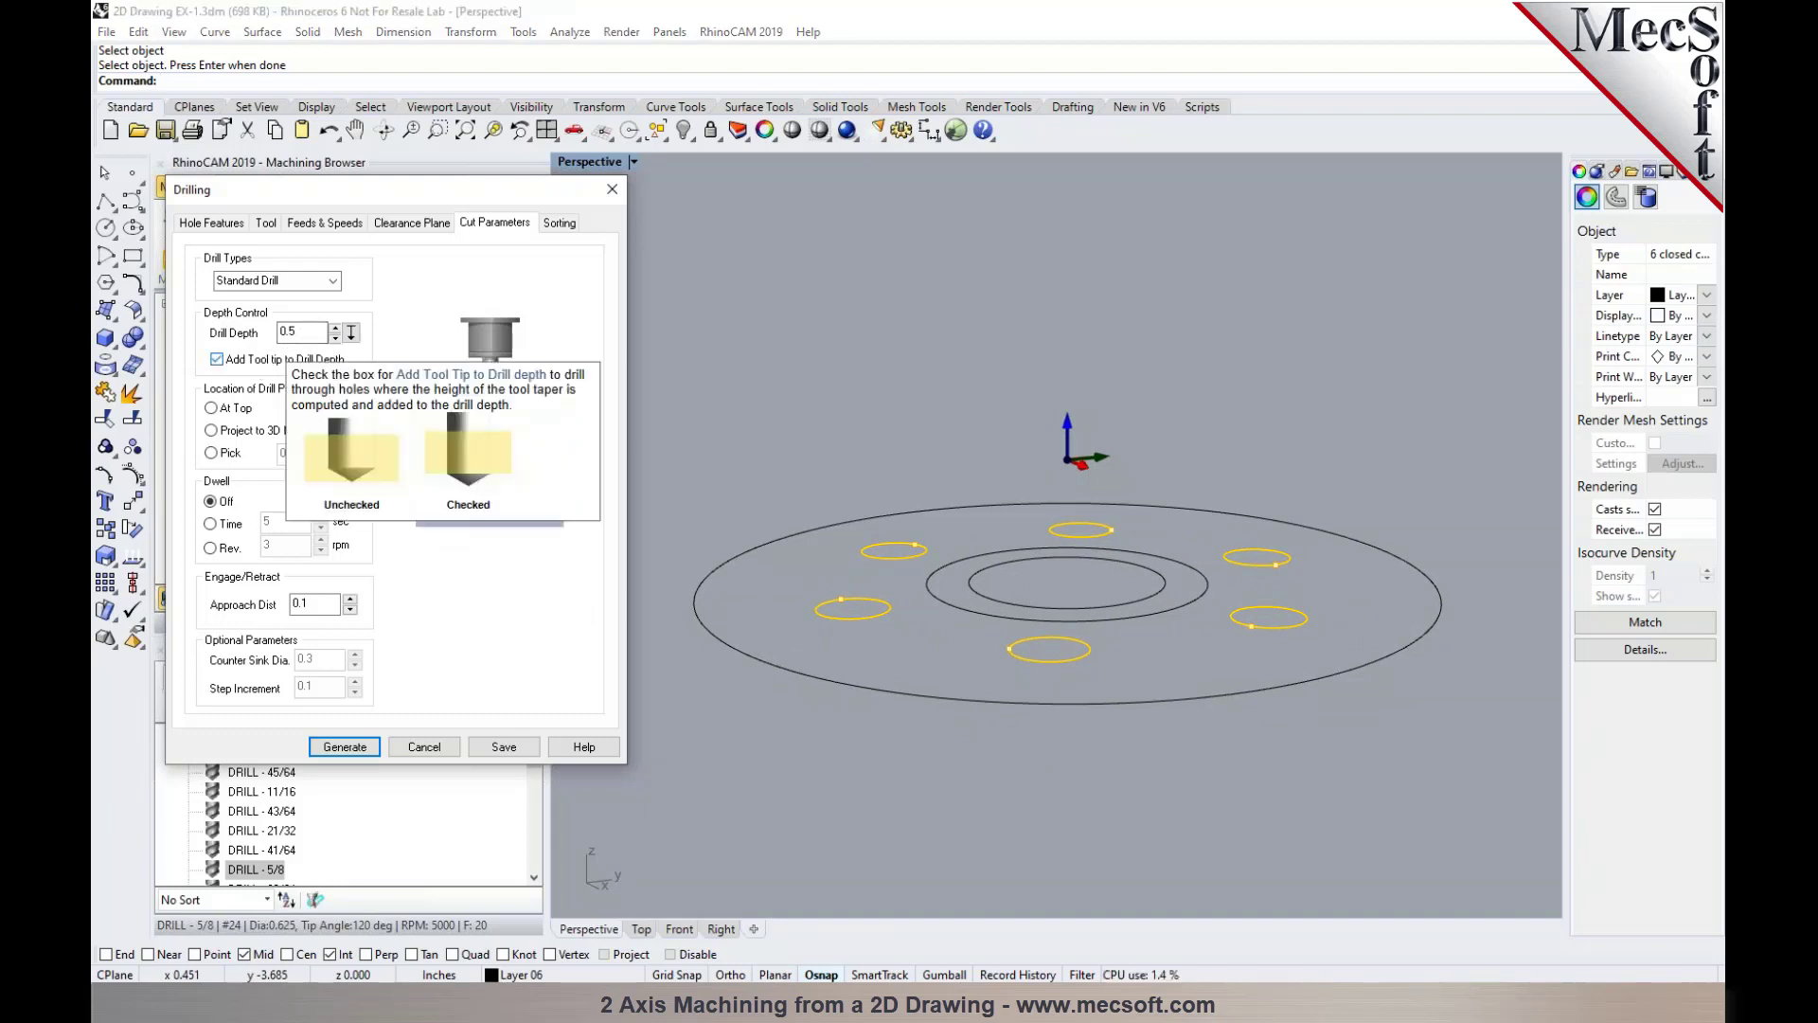
{"action": "left_click", "coordinate": [560, 225]}
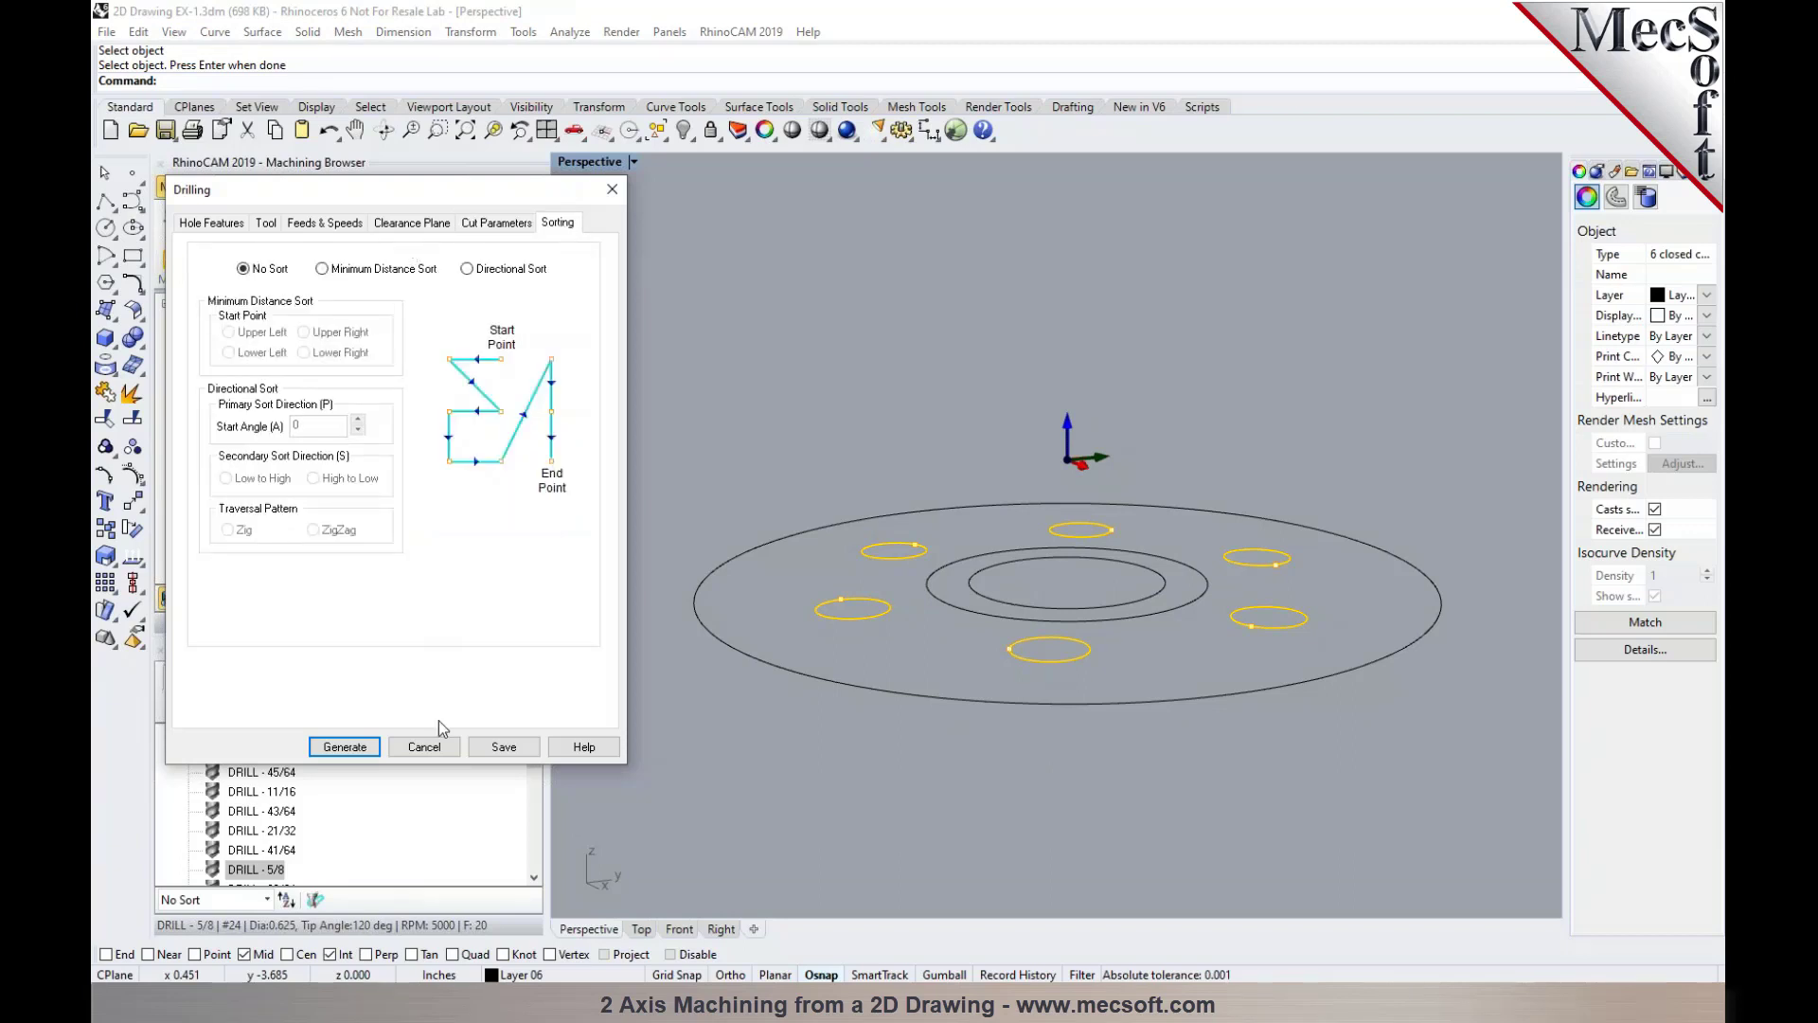
{"action": "left_click", "coordinate": [423, 749]}
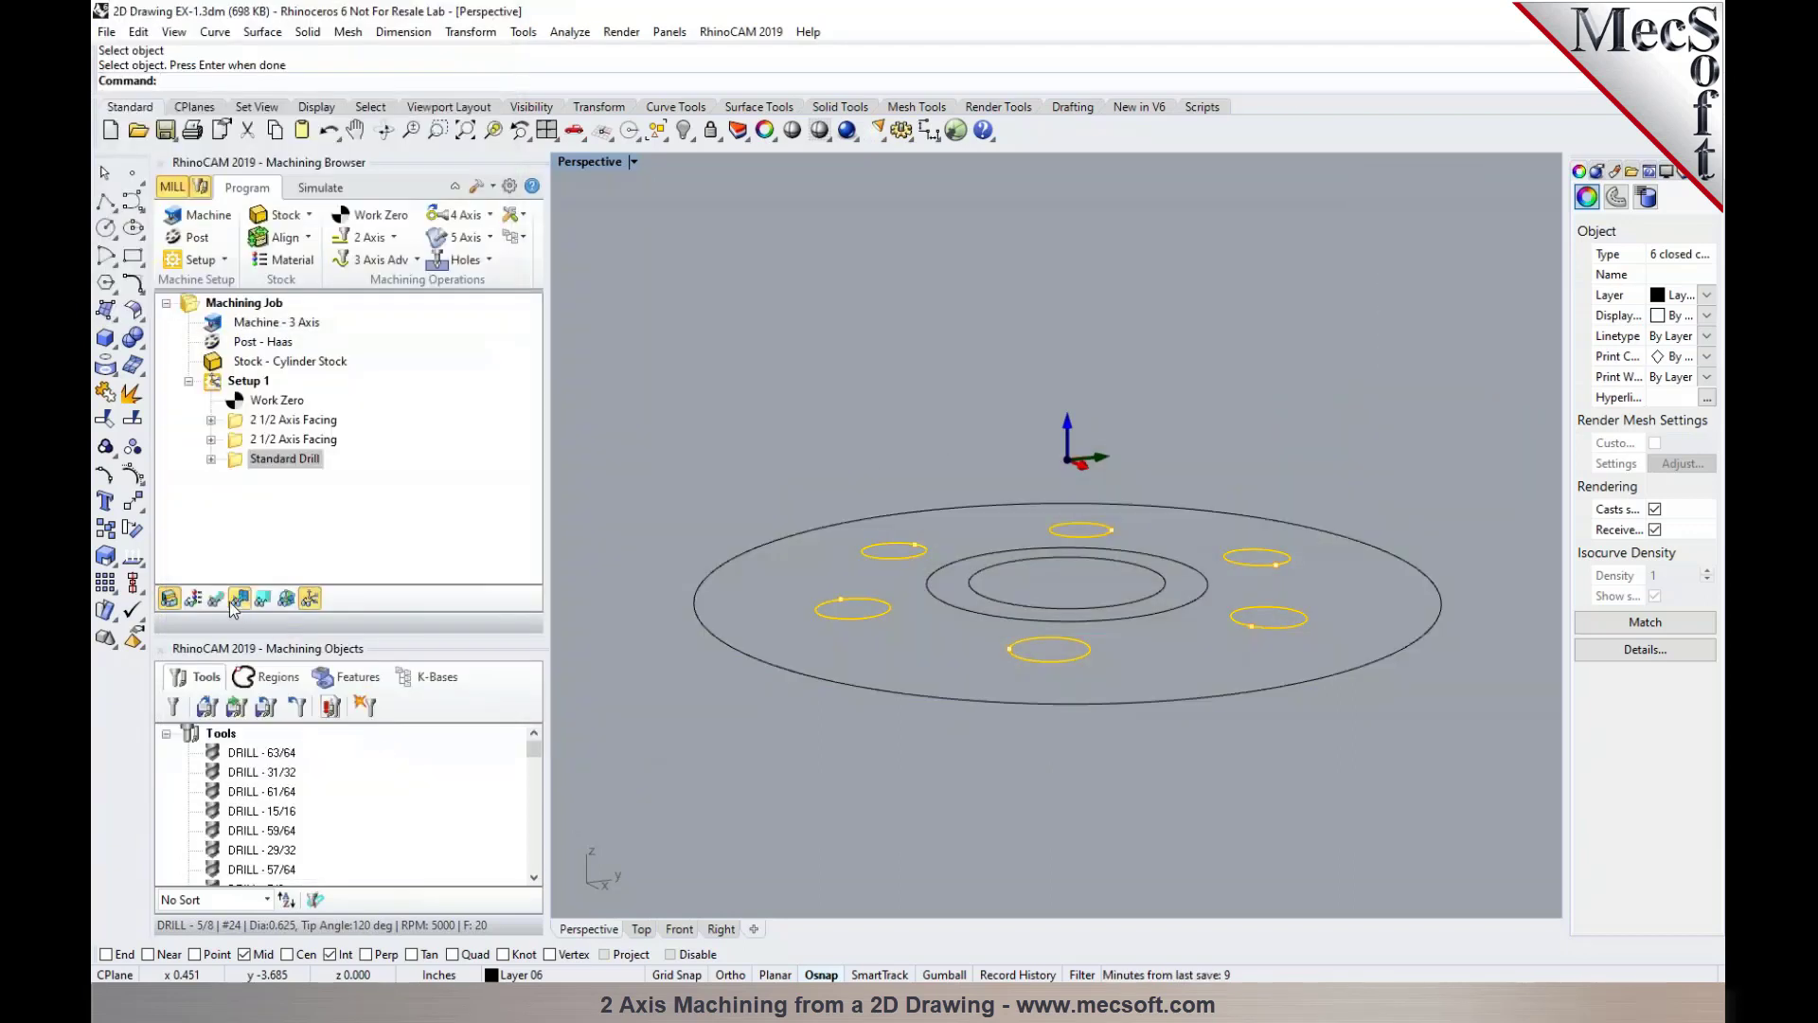
{"action": "left_click", "coordinate": [216, 599]}
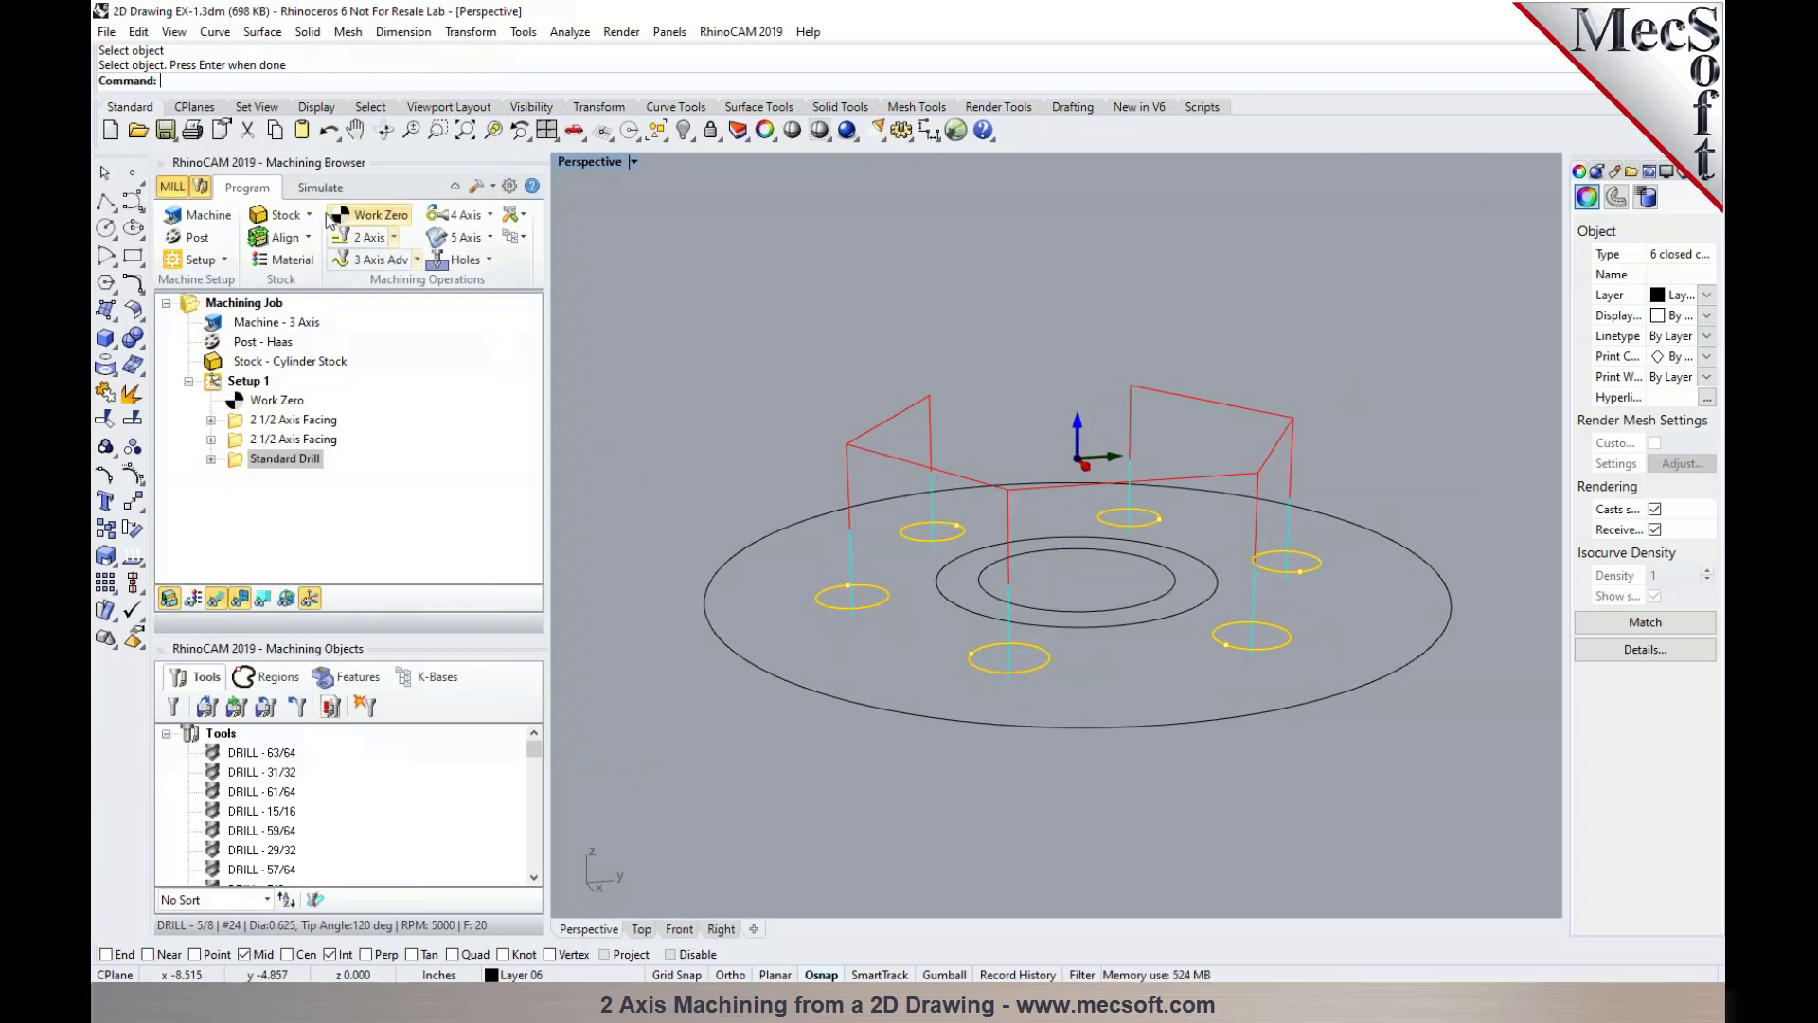
Simulate the drilling and orbit around the stock to inspect the six drilled holes
{"action": "left_click", "coordinate": [320, 188]}
{"action": "left_click", "coordinate": [320, 238]}
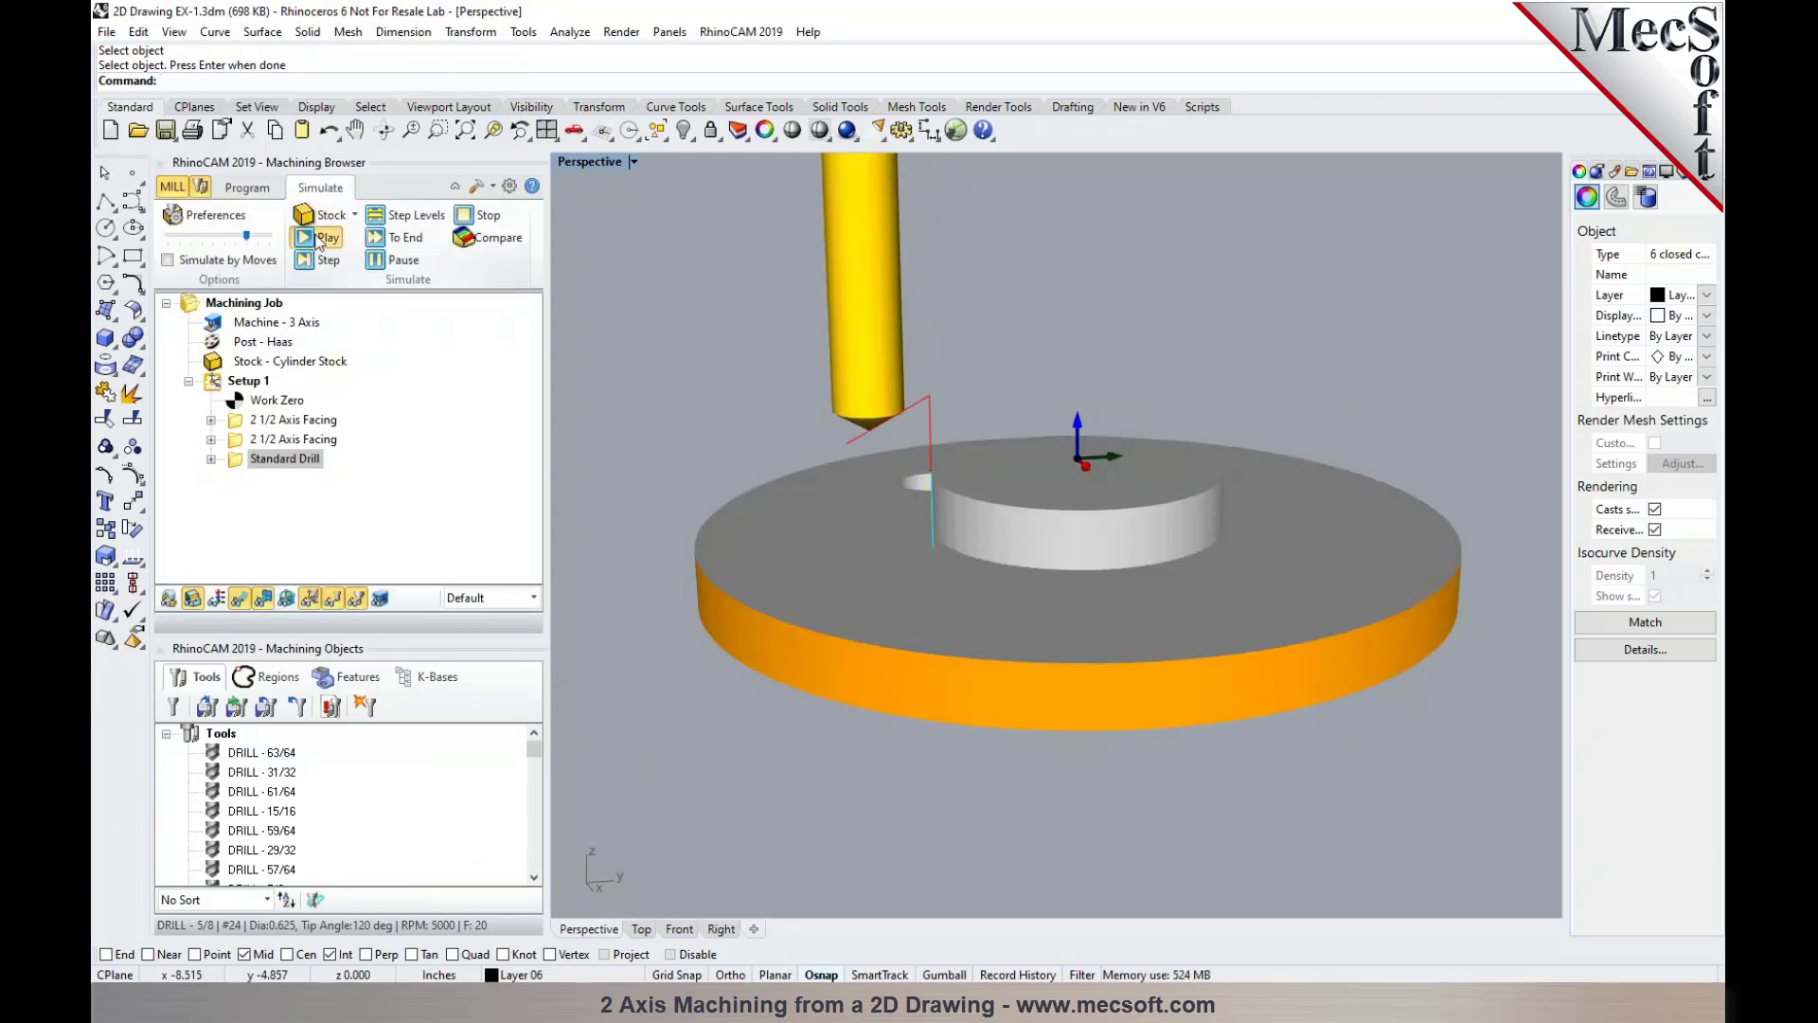
{"action": "right_click_drag", "start_coordinate": [756, 611], "coordinate": [538, 394]}
{"action": "left_click", "coordinate": [247, 187]}
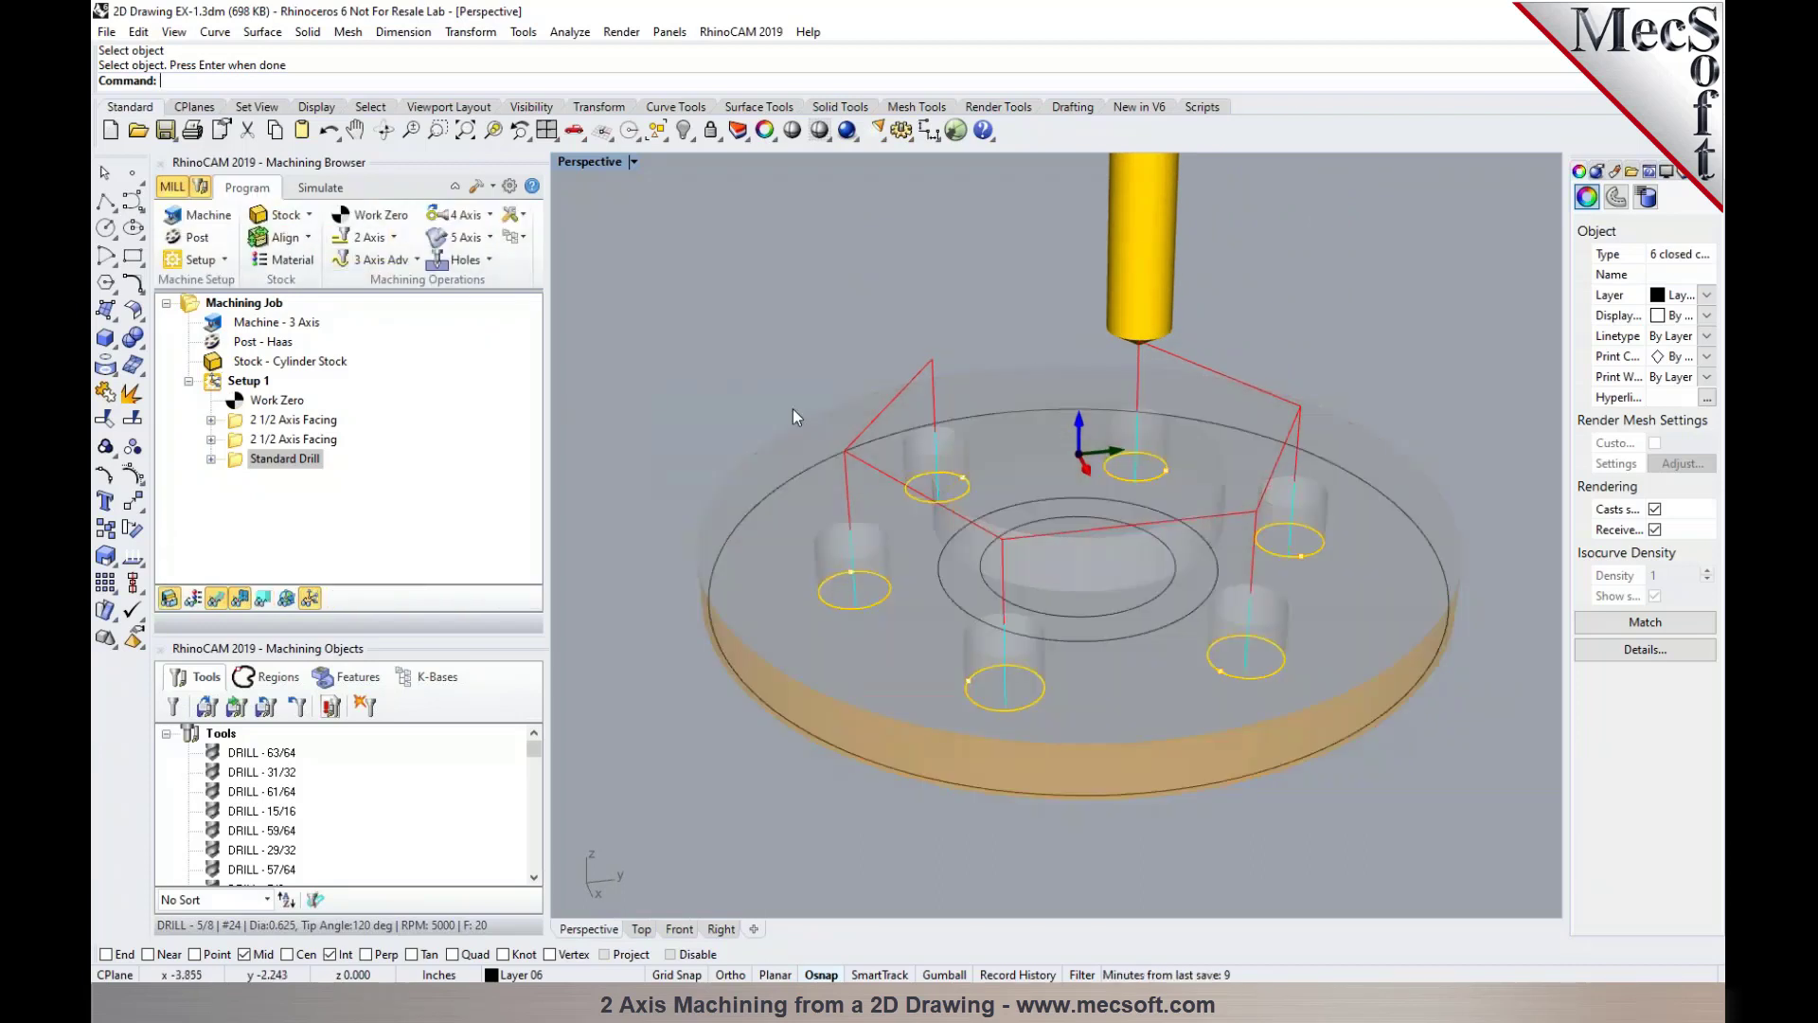
{"action": "right_click_drag", "start_coordinate": [937, 558], "coordinate": [952, 620]}
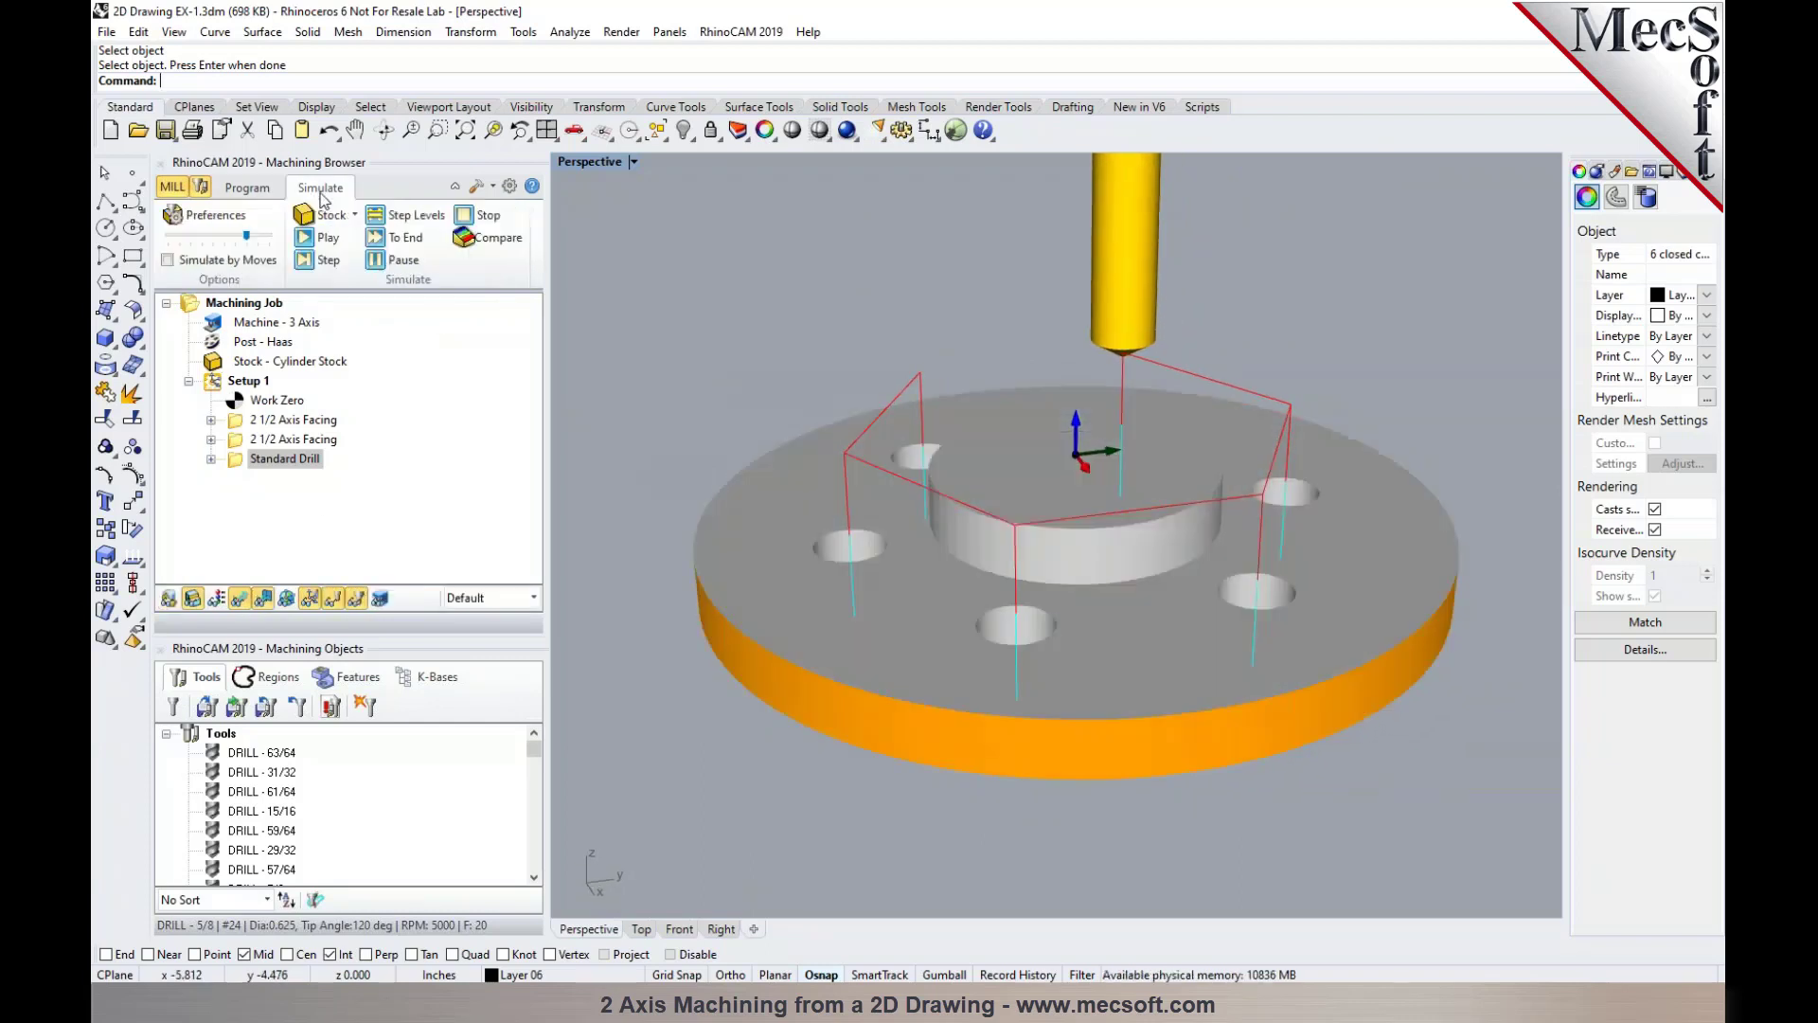
{"action": "left_click", "coordinate": [320, 188]}
{"action": "mouse_move", "coordinate": [896, 440]}
{"action": "right_mouse_down"}
{"action": "mouse_move", "coordinate": [906, 504]}
{"action": "mouse_move", "coordinate": [911, 471]}
{"action": "right_mouse_up"}
Start a Hole Pocketing operation with the inner bore circle as its machining region
{"action": "left_click", "coordinate": [247, 187]}
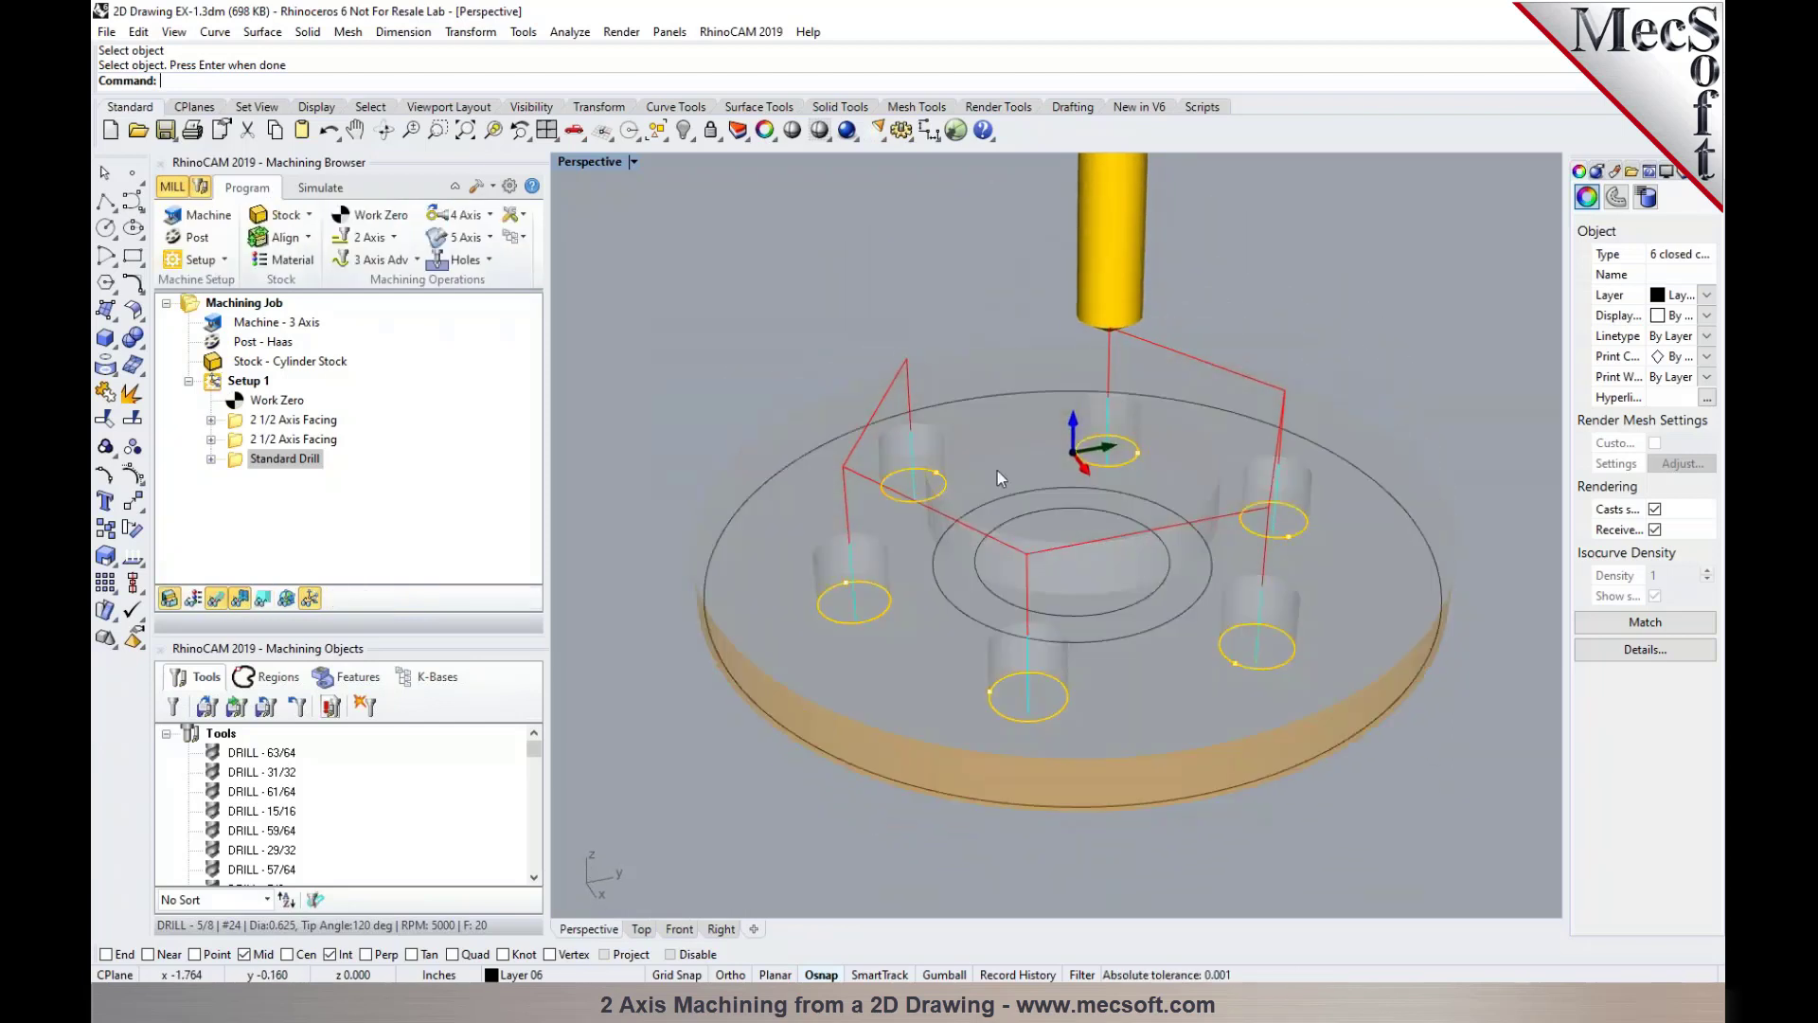
{"action": "left_click", "coordinate": [1085, 512]}
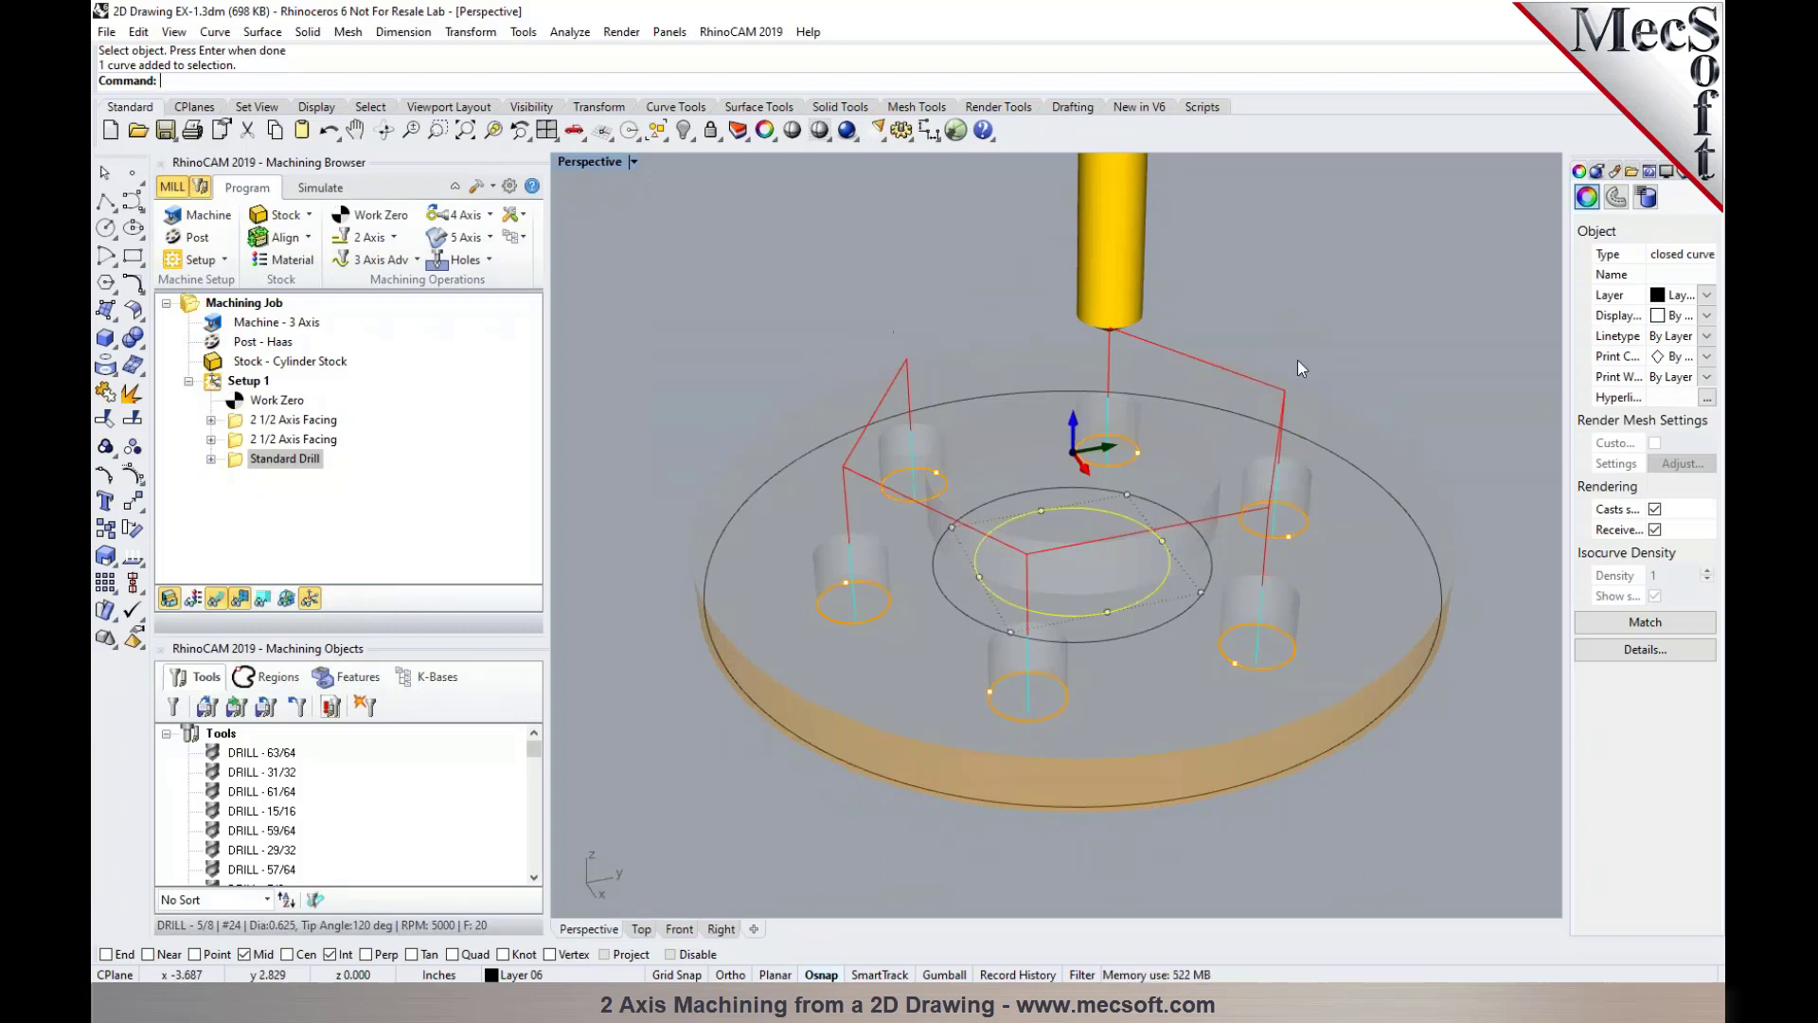
{"action": "left_click", "coordinate": [1015, 850]}
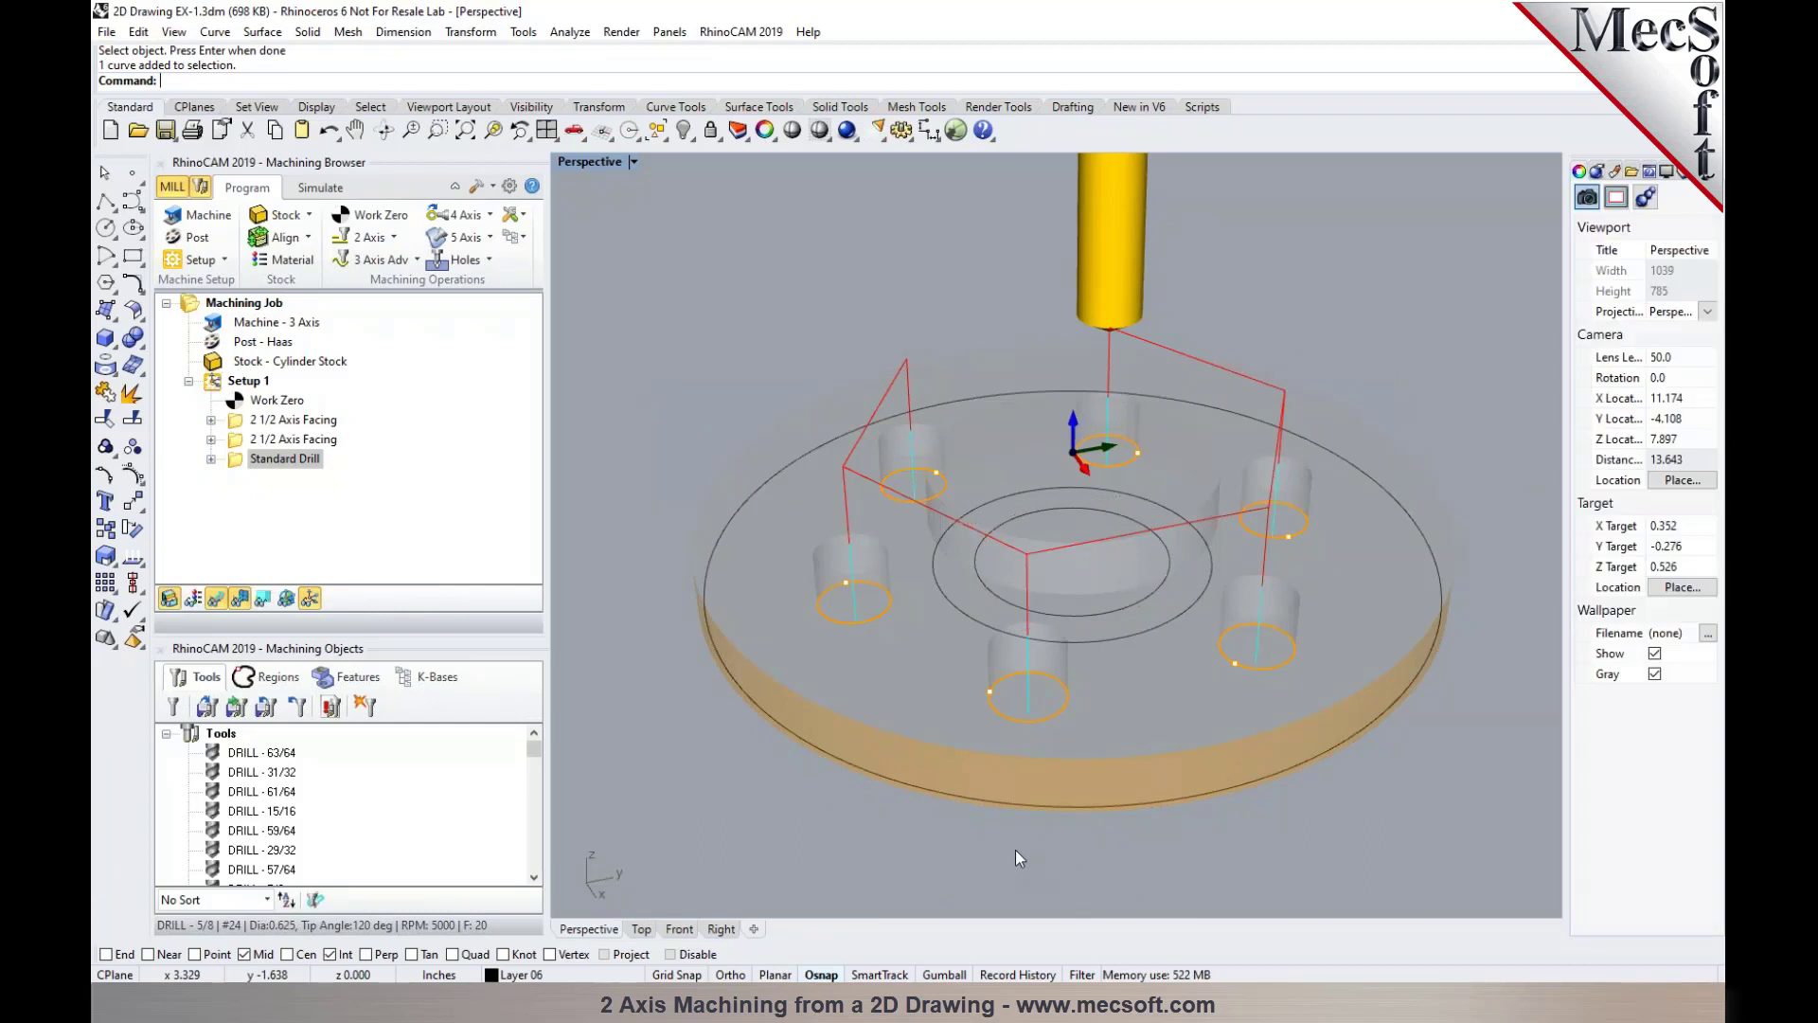
{"action": "left_click", "coordinate": [394, 238]}
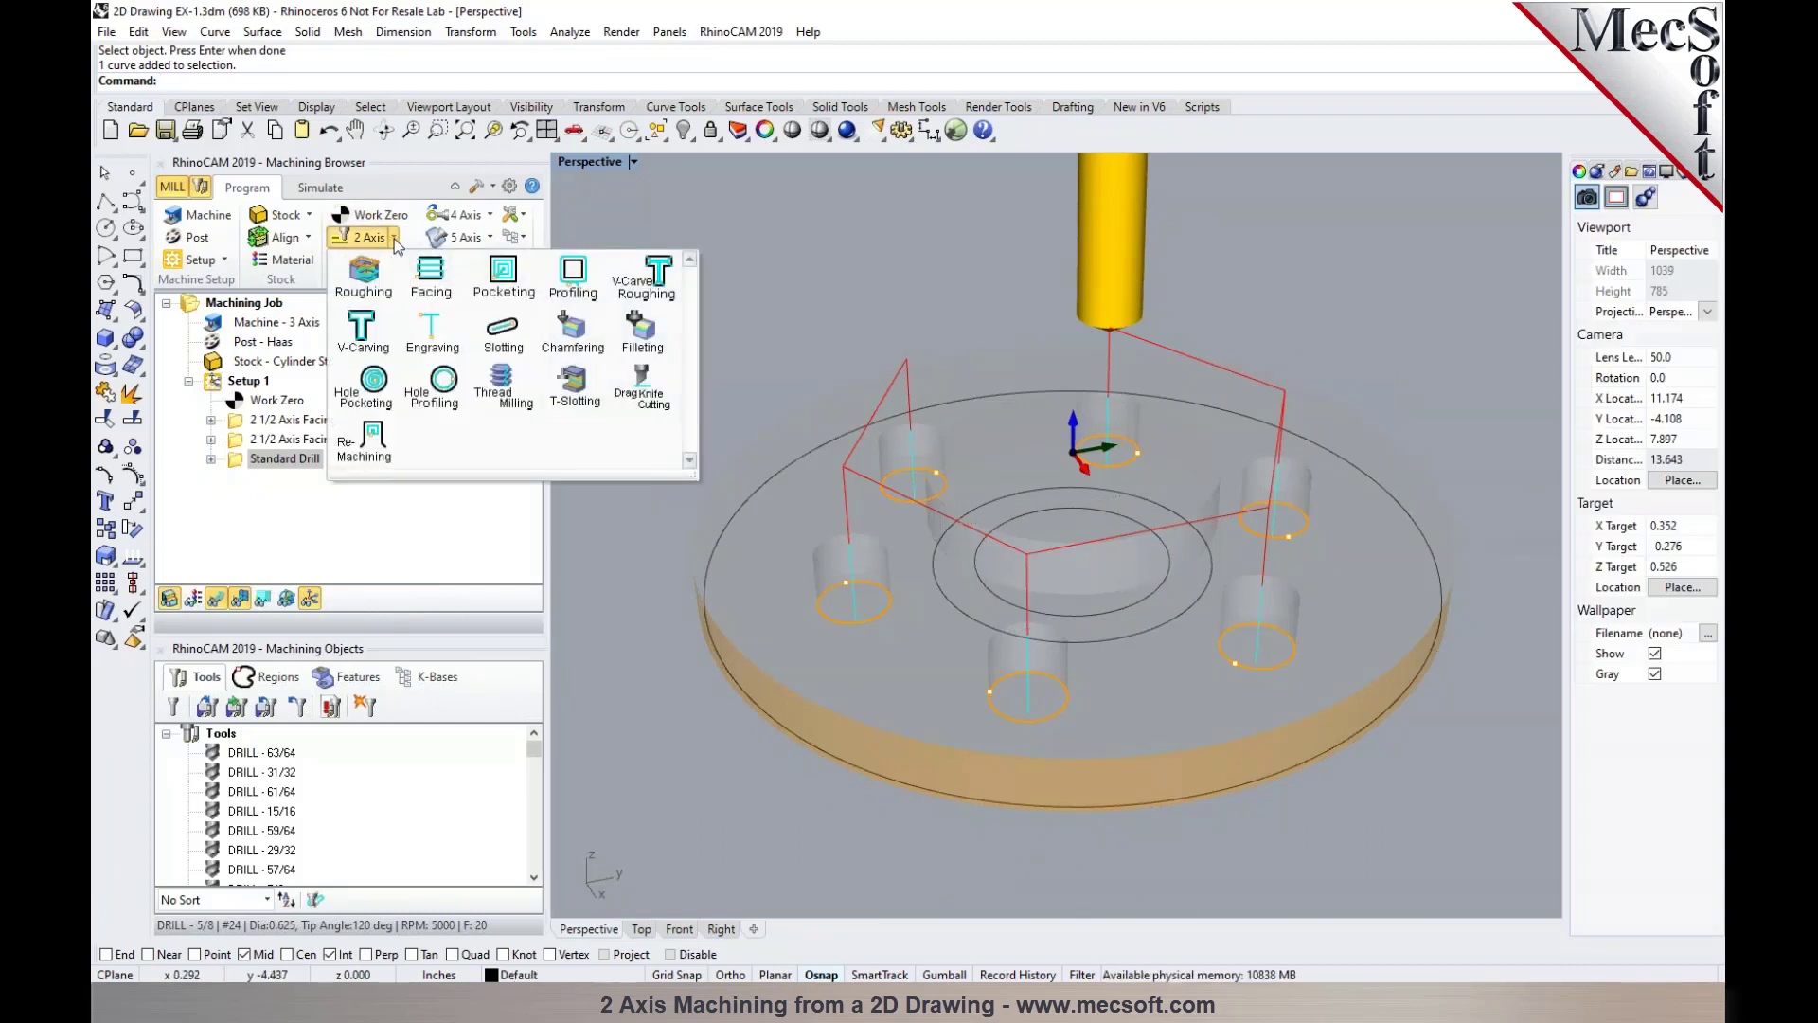
{"action": "left_click", "coordinate": [371, 386]}
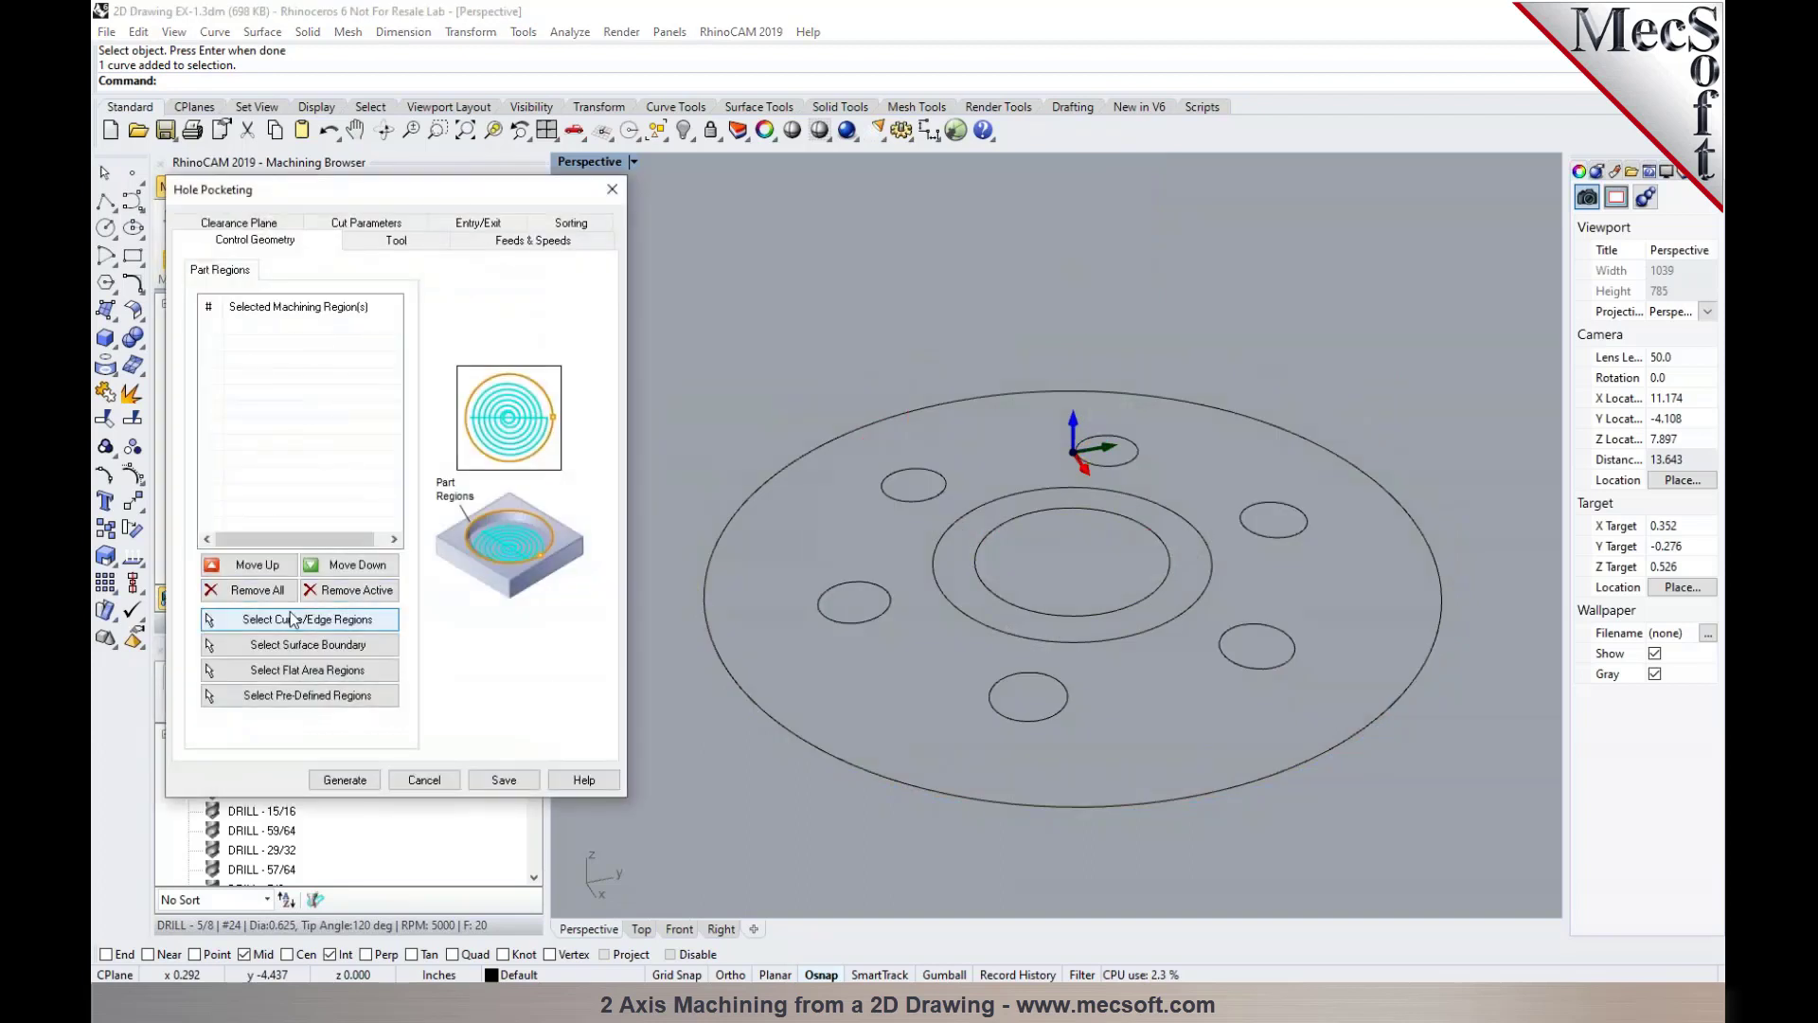
{"action": "left_click", "coordinate": [322, 621]}
{"action": "left_click", "coordinate": [1033, 614]}
{"action": "key", "text": "Return"}
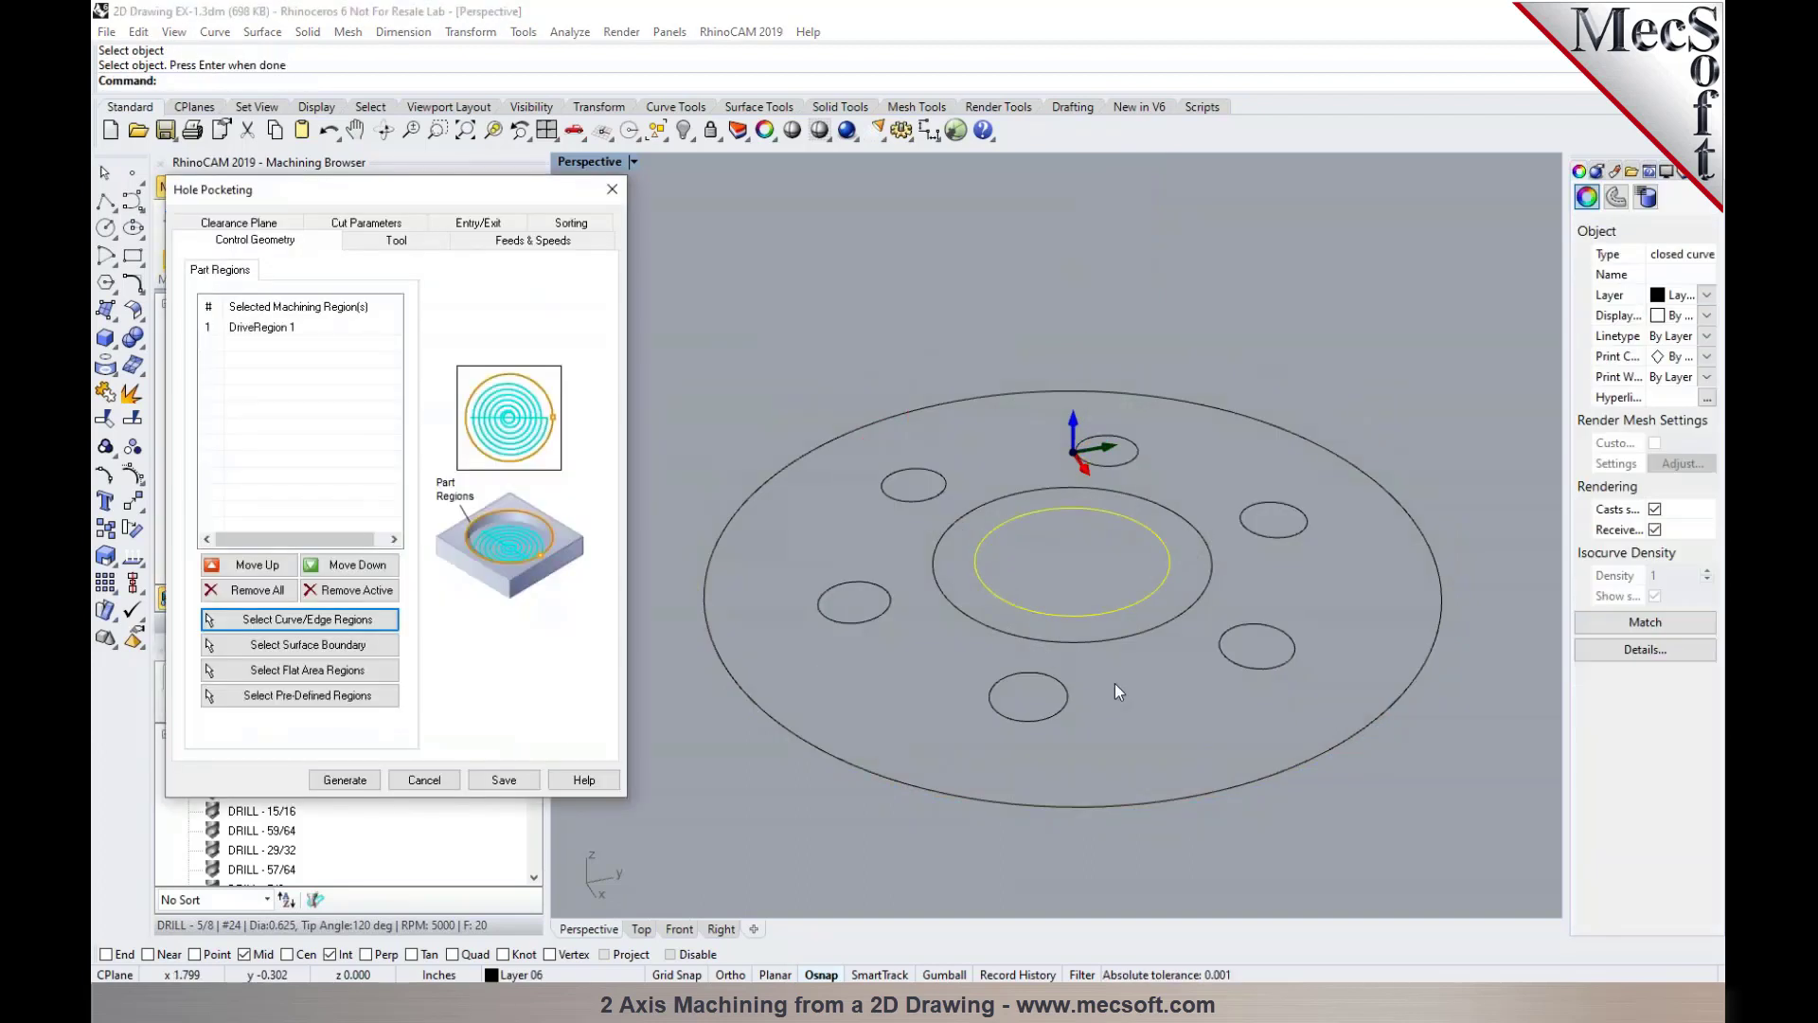
{"action": "right_click_drag", "start_coordinate": [1115, 684], "coordinate": [1091, 644]}
Use FLATMILL-3/4 INCH with cut geometry At Bottom and generate the helical bore toolpath
{"action": "left_click", "coordinate": [384, 242]}
{"action": "left_click", "coordinate": [345, 357]}
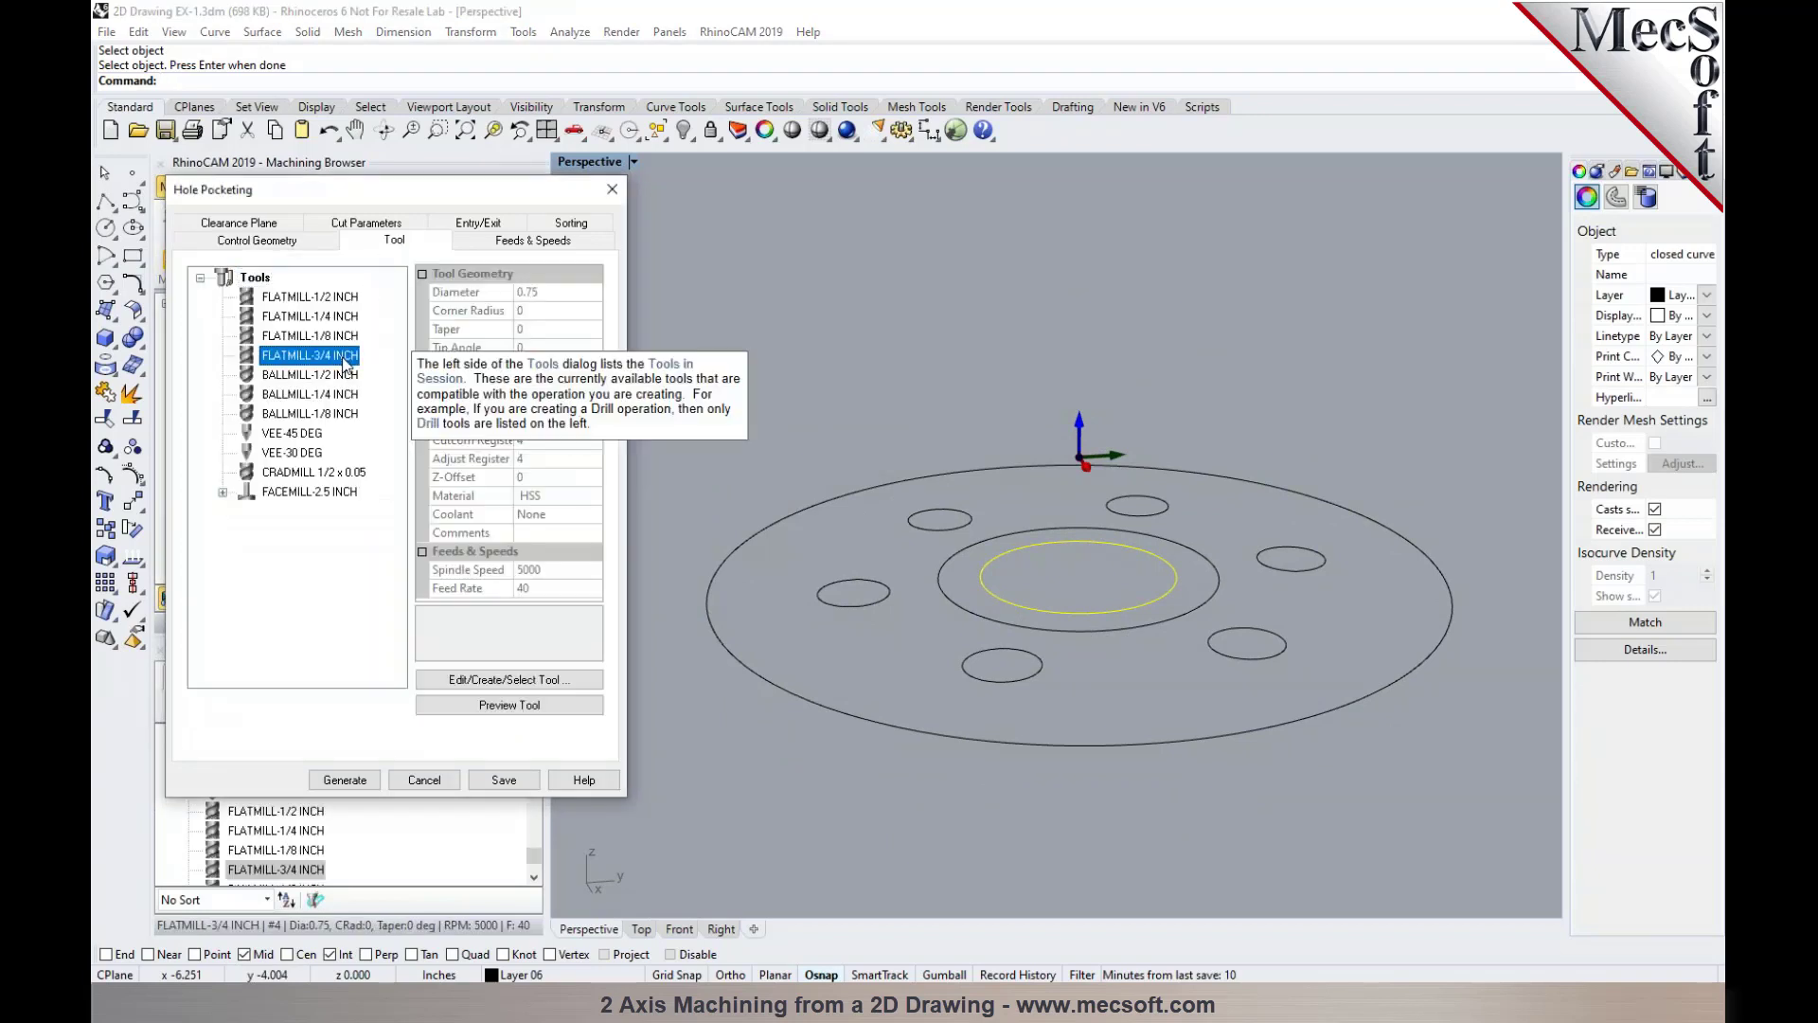
{"action": "left_click", "coordinate": [366, 223]}
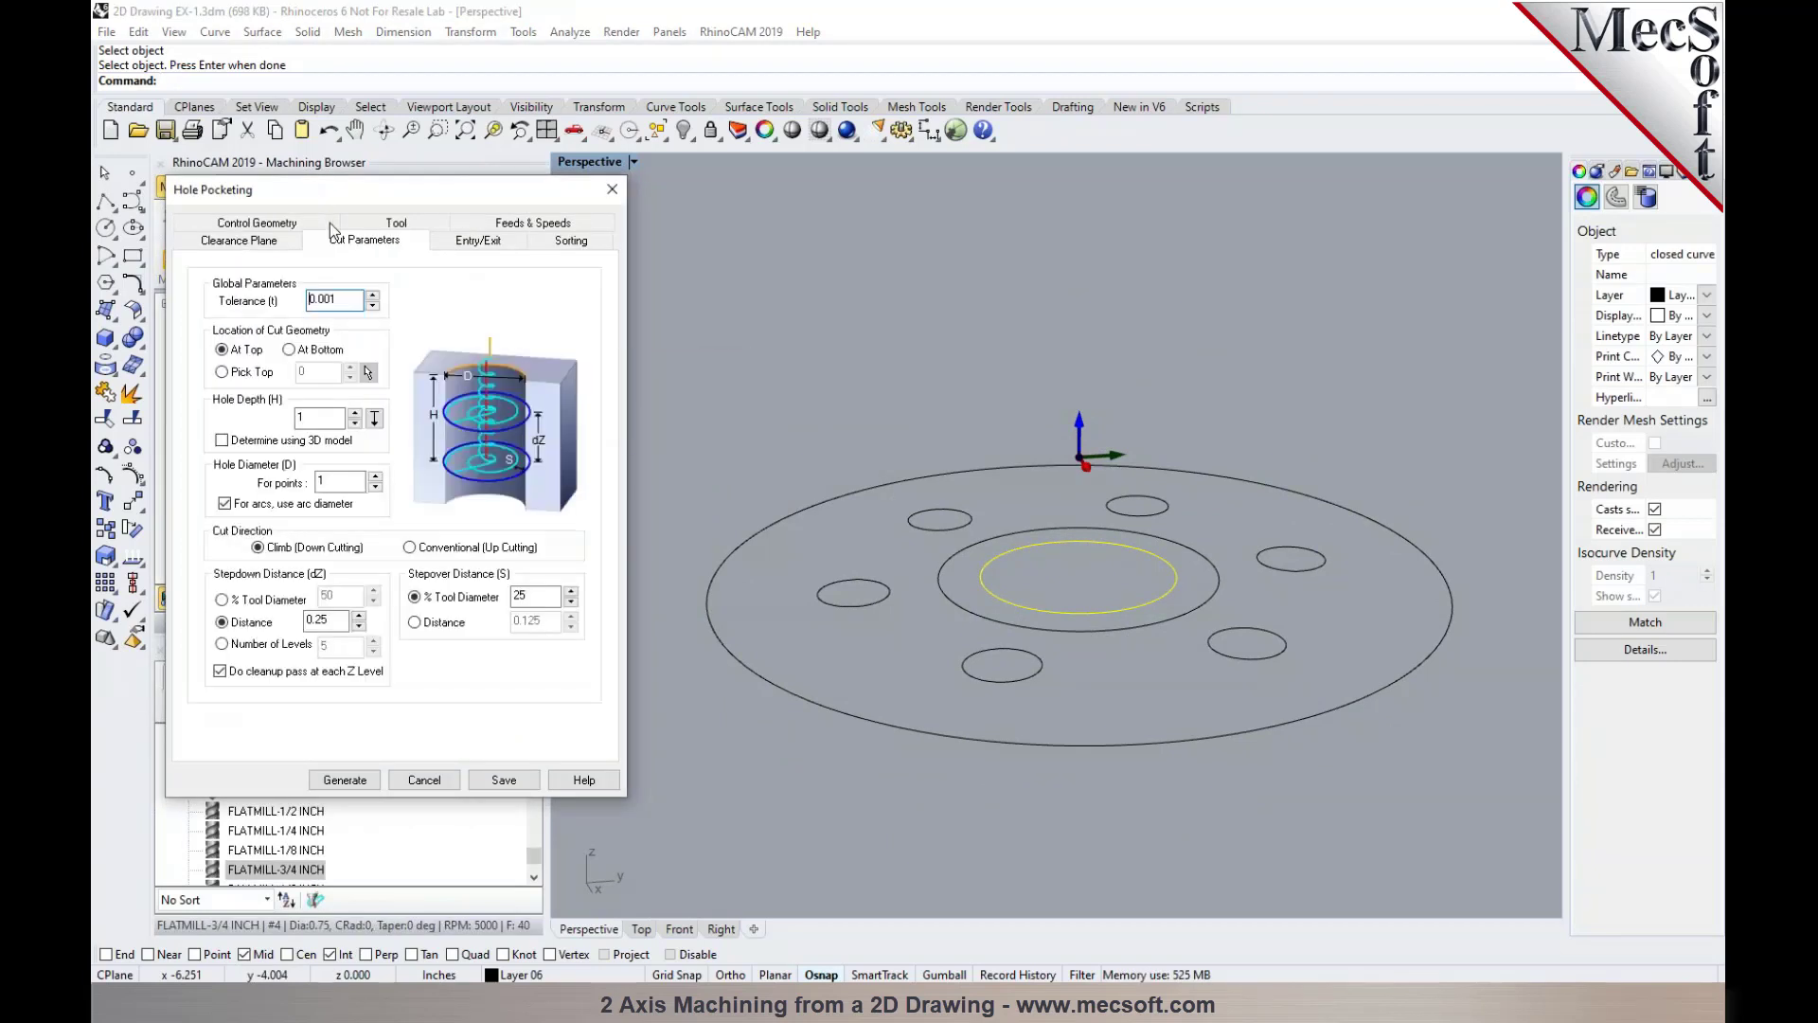
{"action": "left_click", "coordinate": [290, 351]}
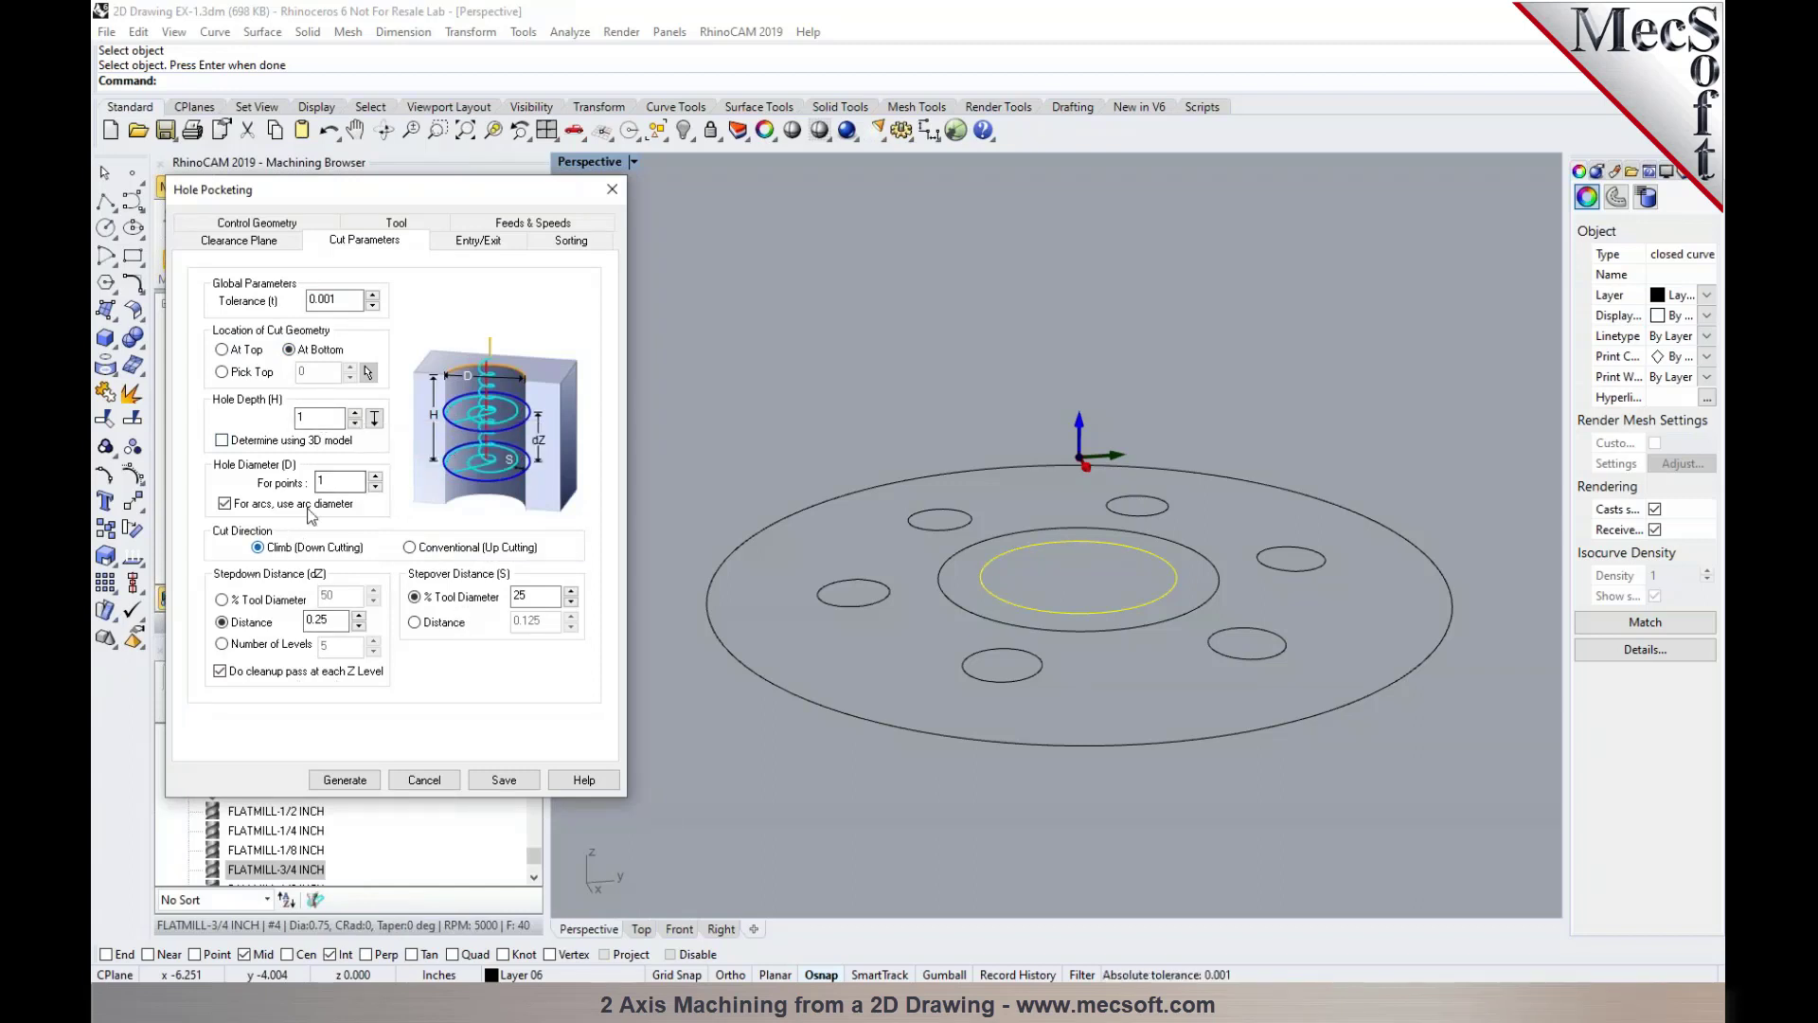
{"action": "left_click", "coordinate": [472, 241]}
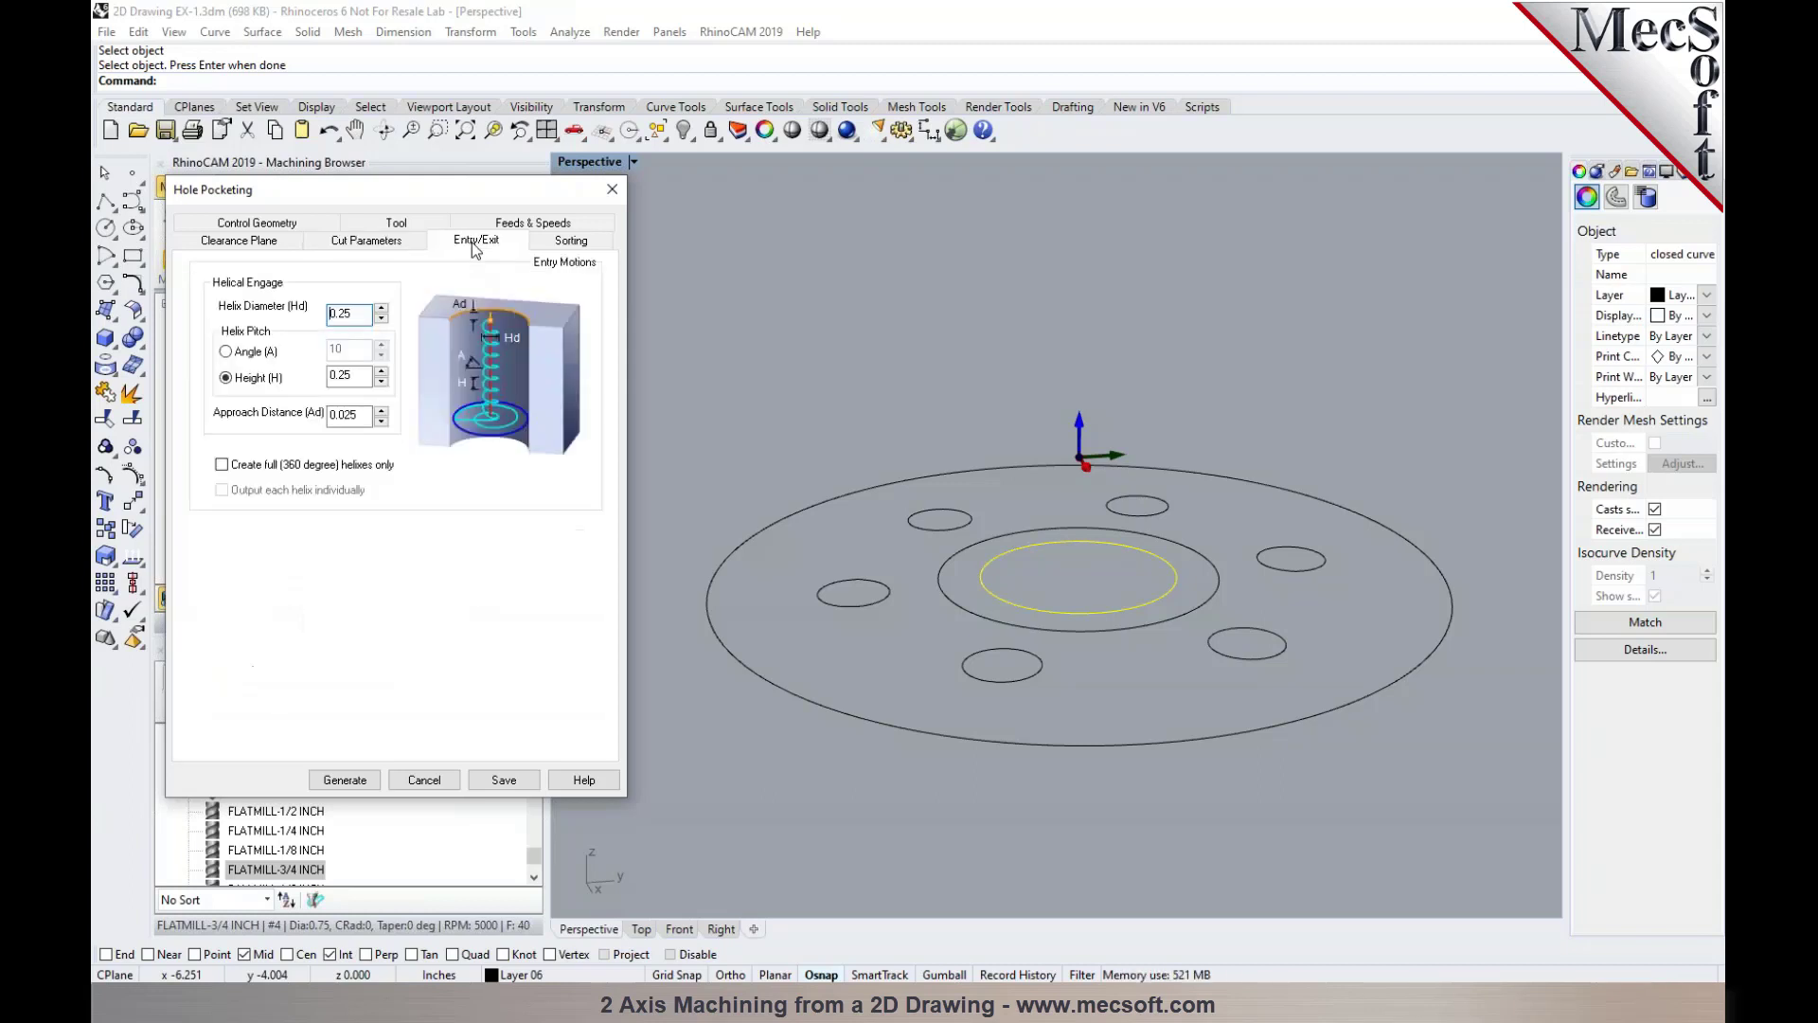
{"action": "left_click", "coordinate": [346, 780]}
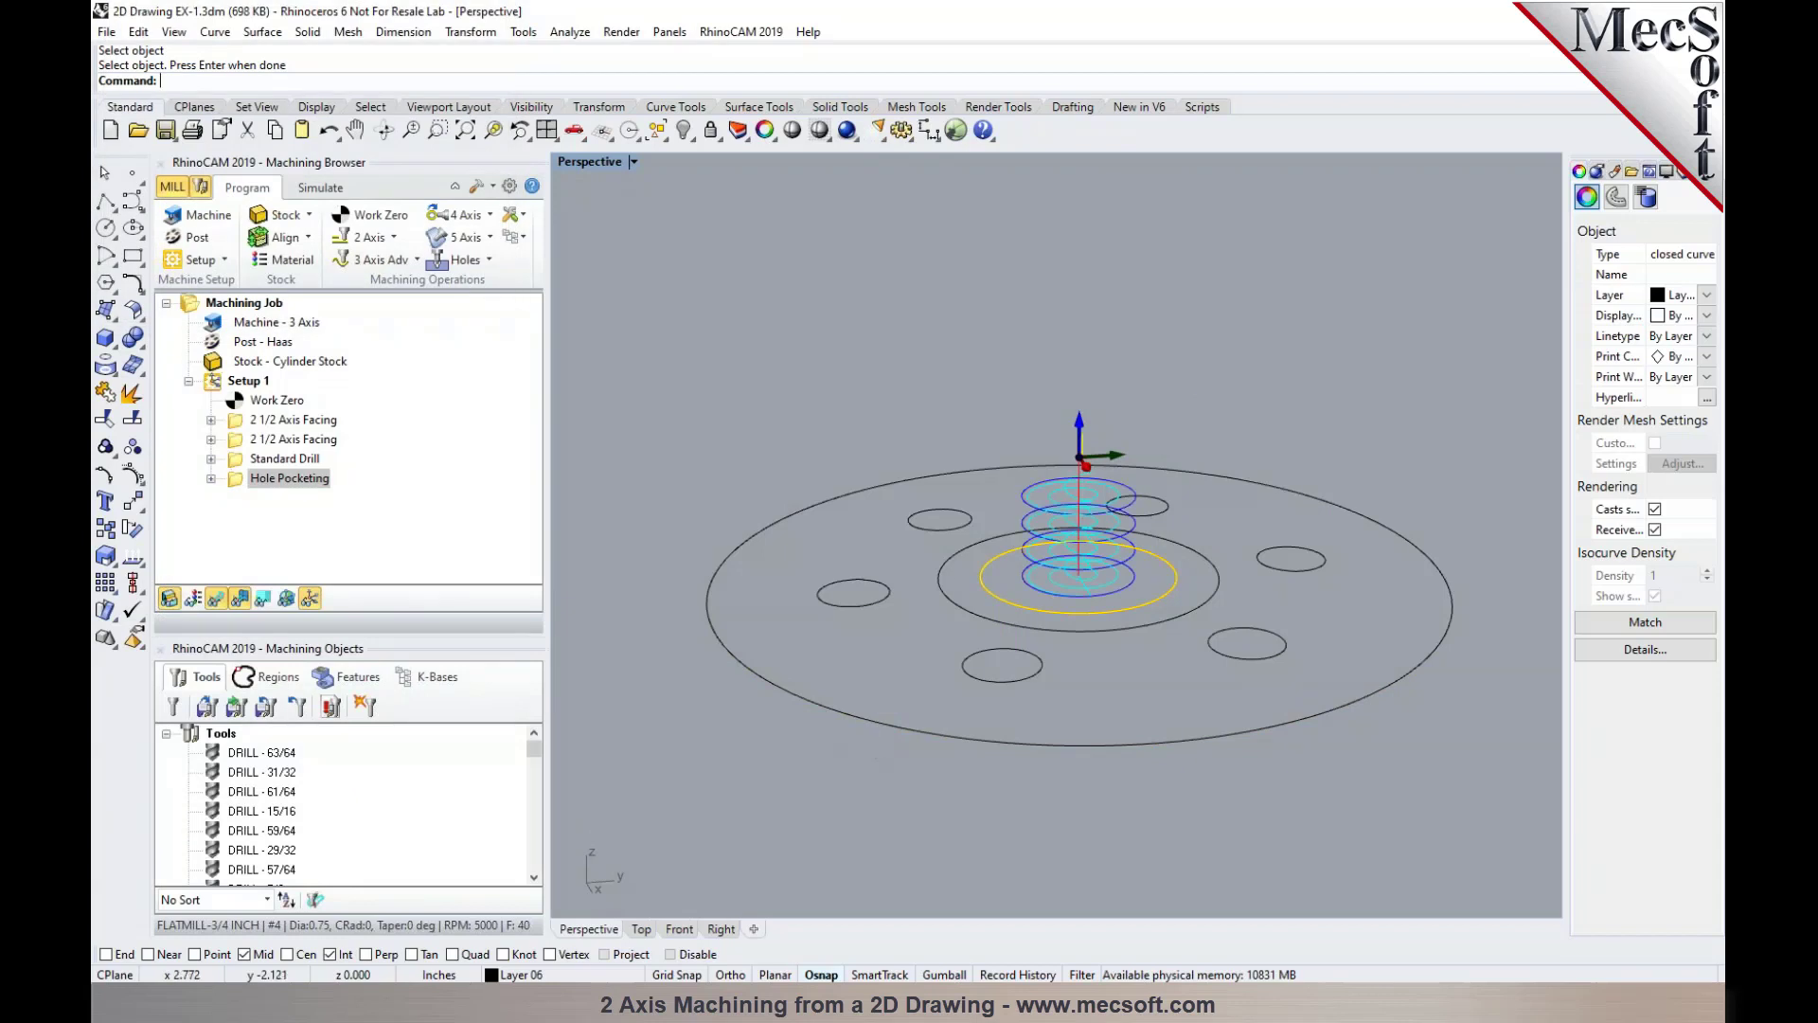
Inspect the bore toolpath in the Front view, then return to Perspective
{"action": "right_click_drag", "start_coordinate": [905, 717], "coordinate": [917, 677]}
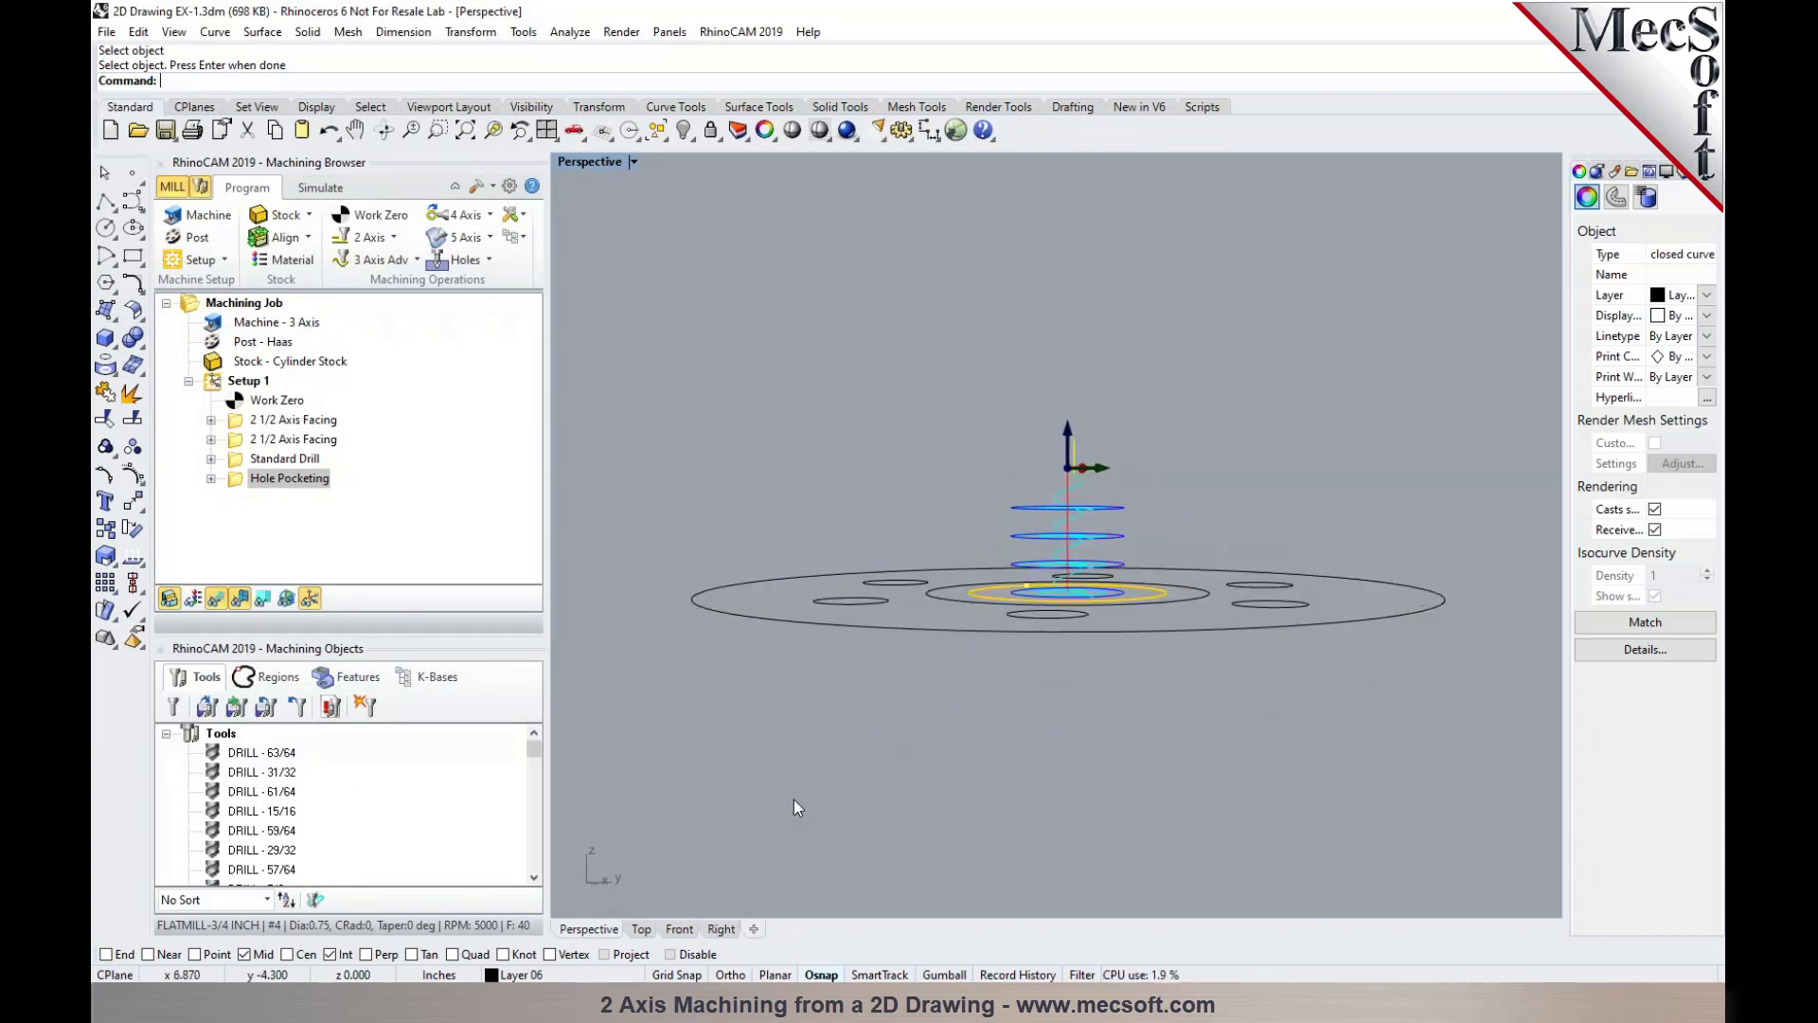
{"action": "left_click", "coordinate": [681, 929]}
{"action": "scroll", "coordinate": [1004, 502], "scroll_direction": "up", "scroll_amount": 5}
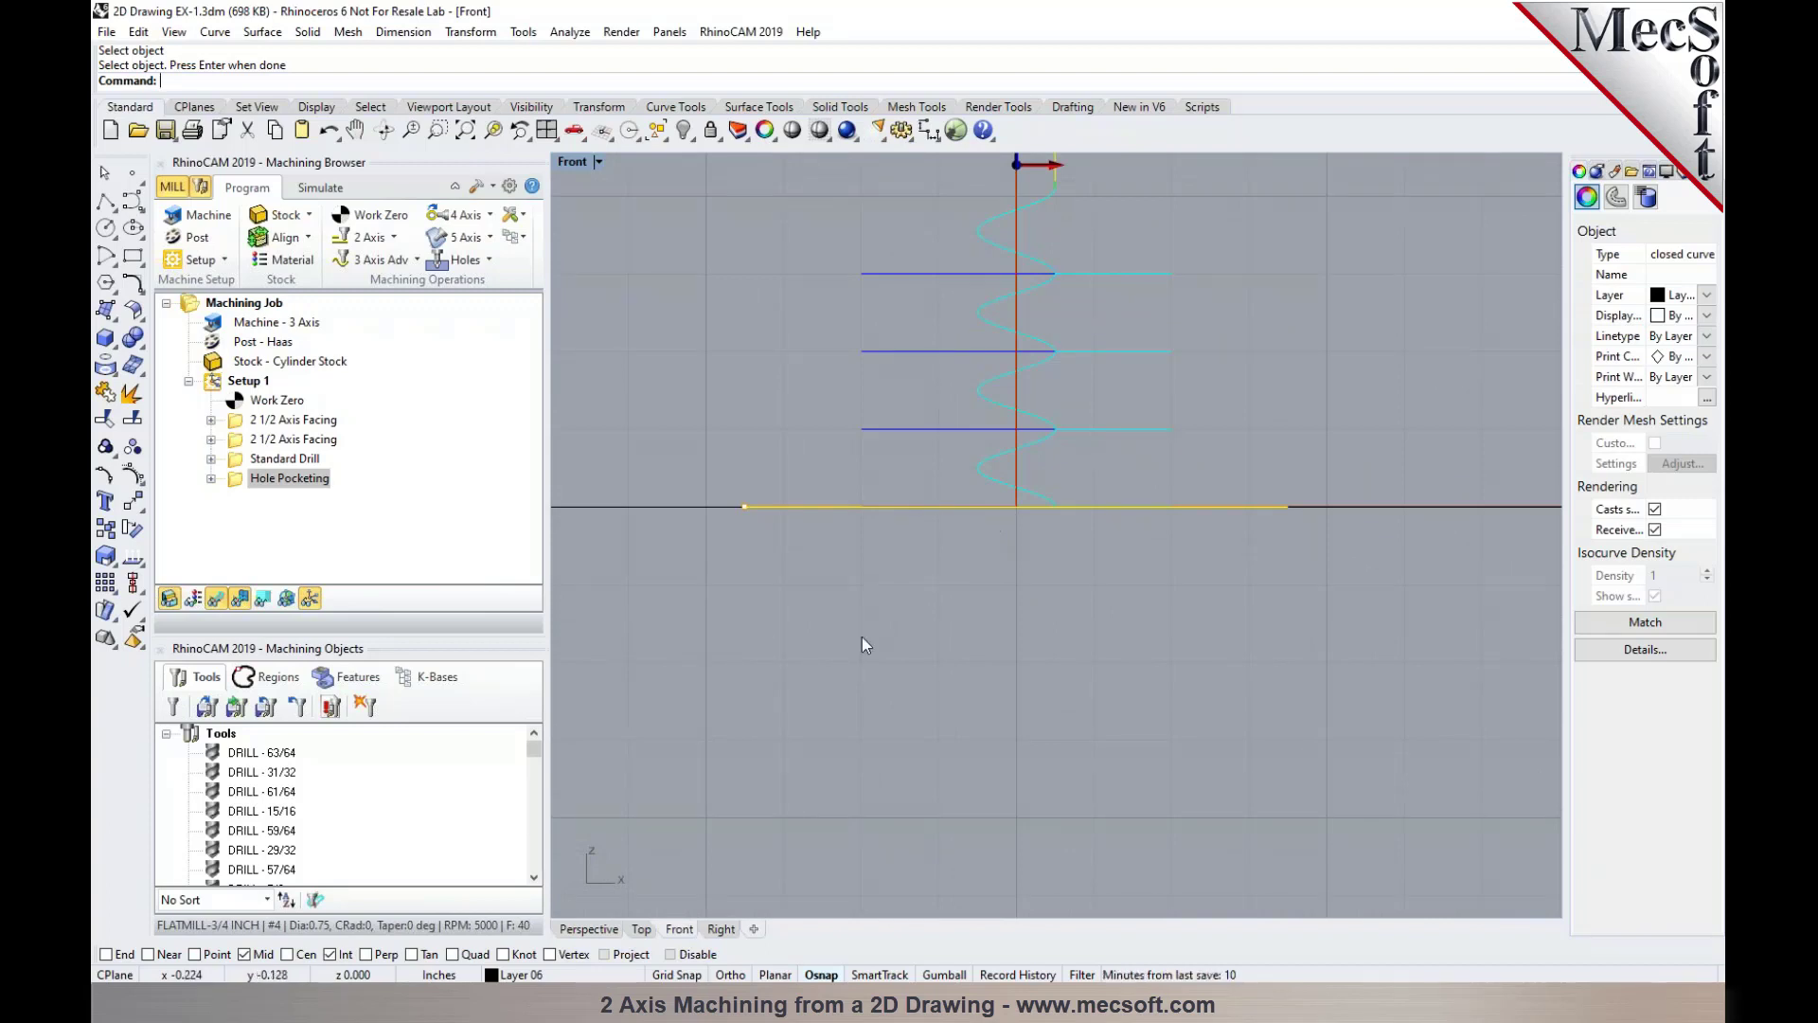
{"action": "left_click", "coordinate": [589, 929]}
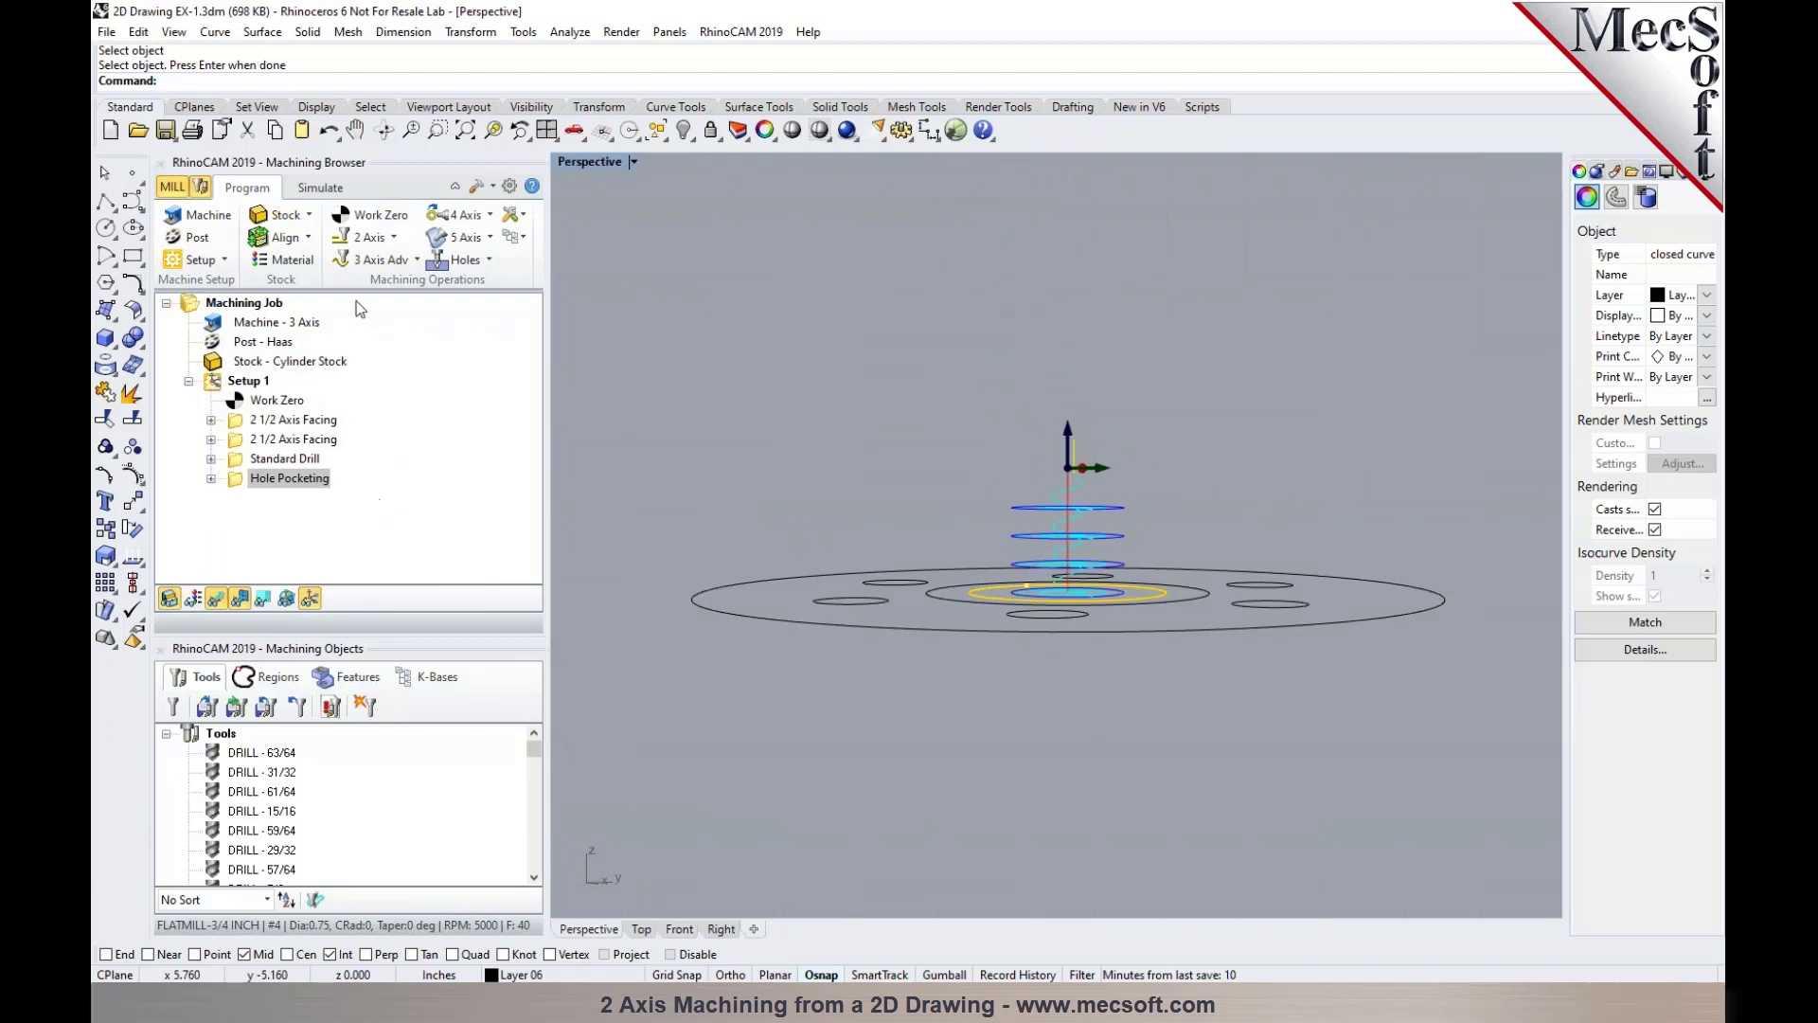
Simulate the hole pocketing to the end, then reopen the Hole Pocketing settings
{"action": "left_click", "coordinate": [321, 190]}
{"action": "left_click", "coordinate": [324, 237]}
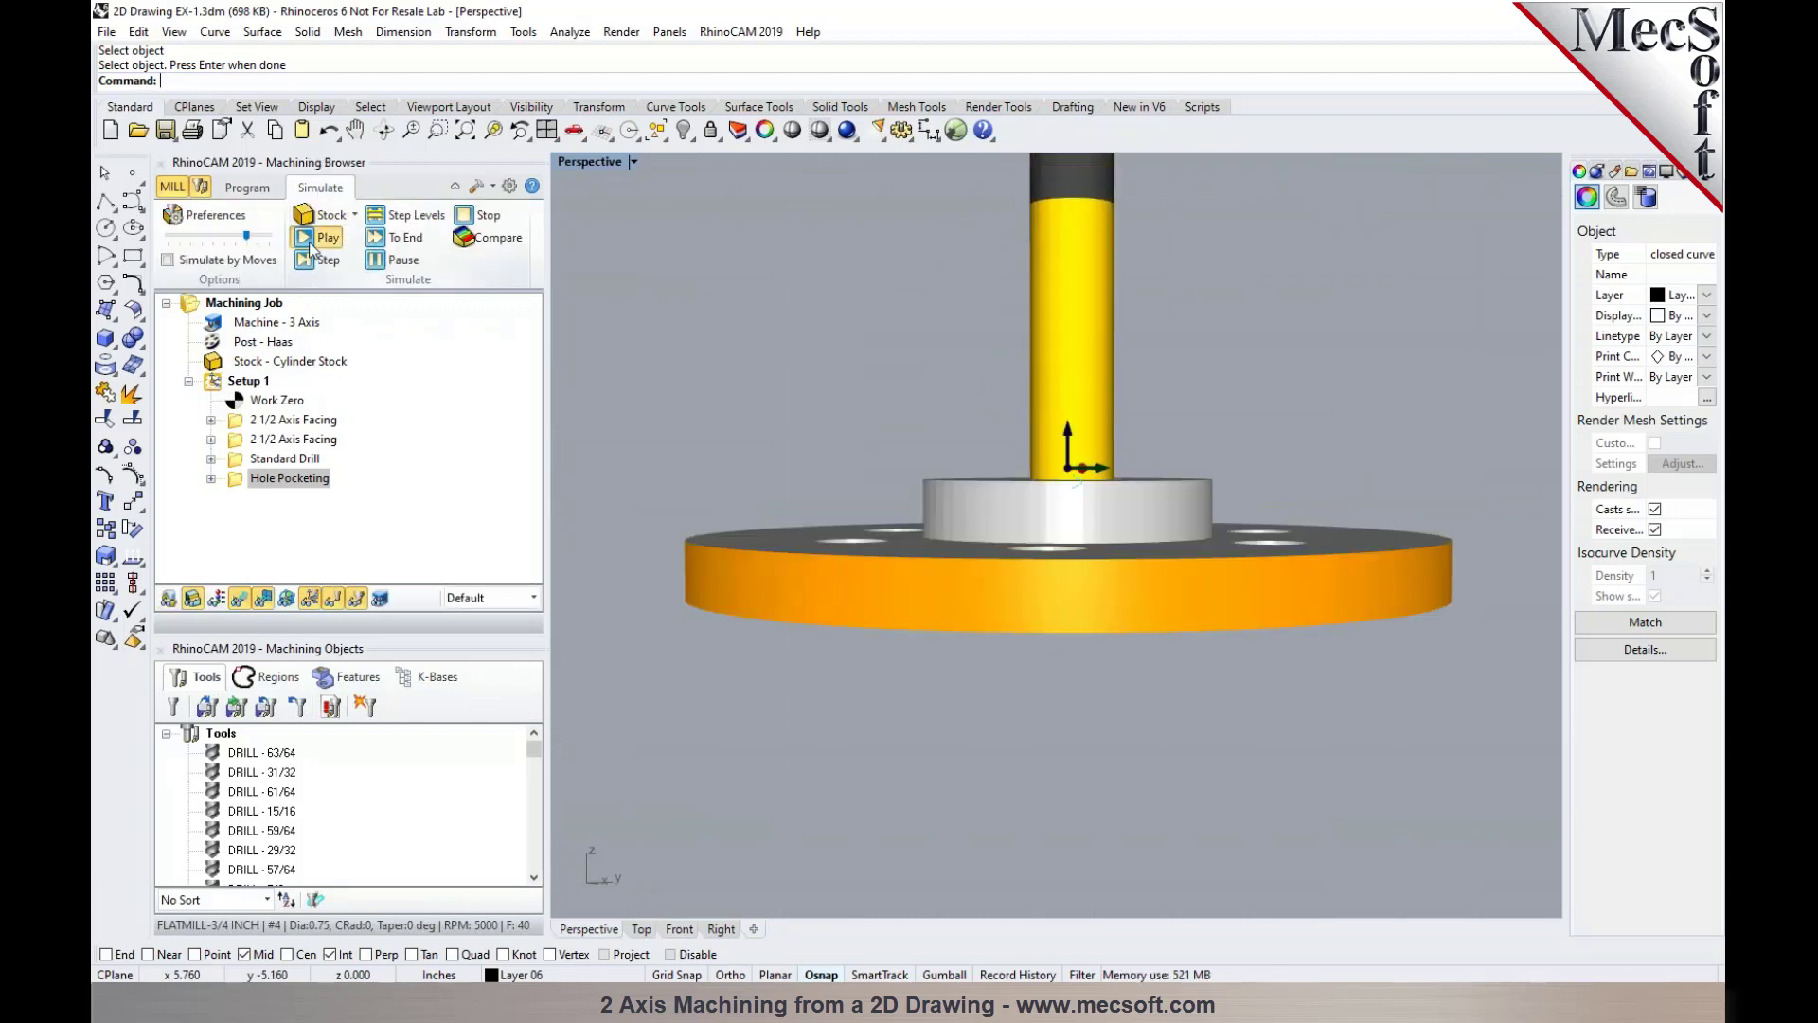
{"action": "left_click", "coordinate": [398, 238]}
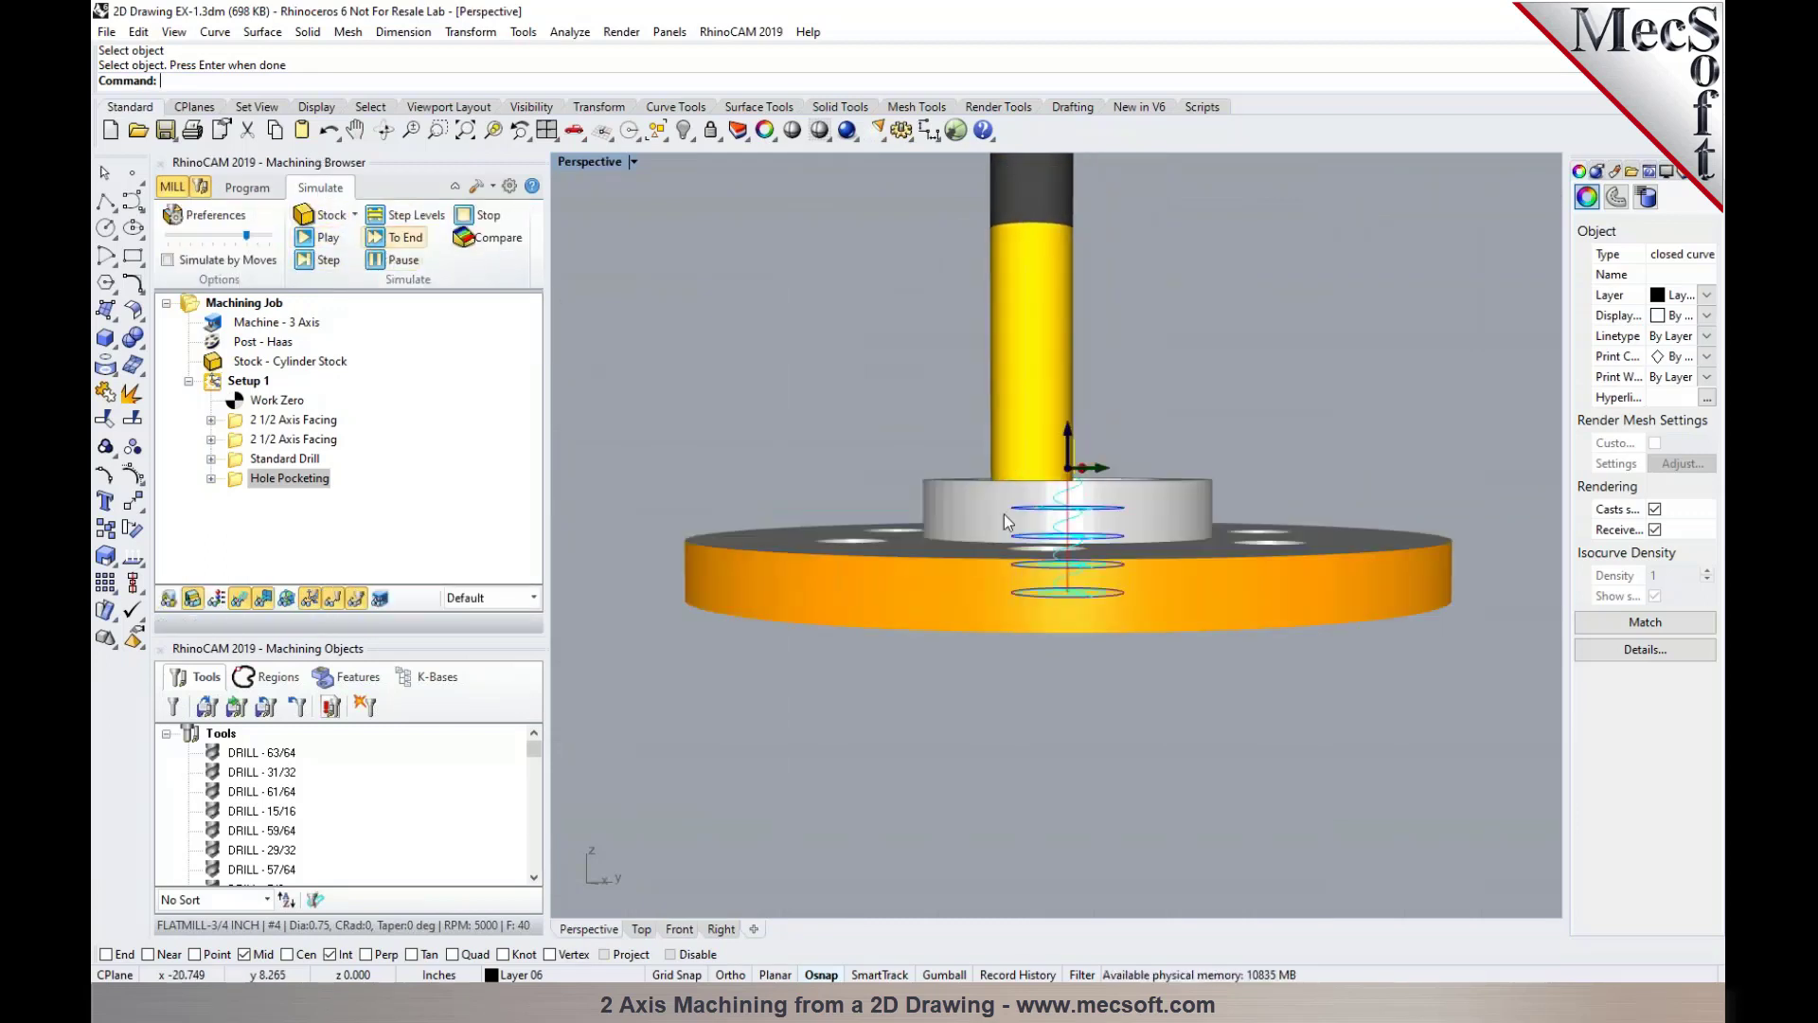
{"action": "right_click_drag", "start_coordinate": [1004, 515], "coordinate": [1039, 651]}
{"action": "left_click", "coordinate": [946, 767]}
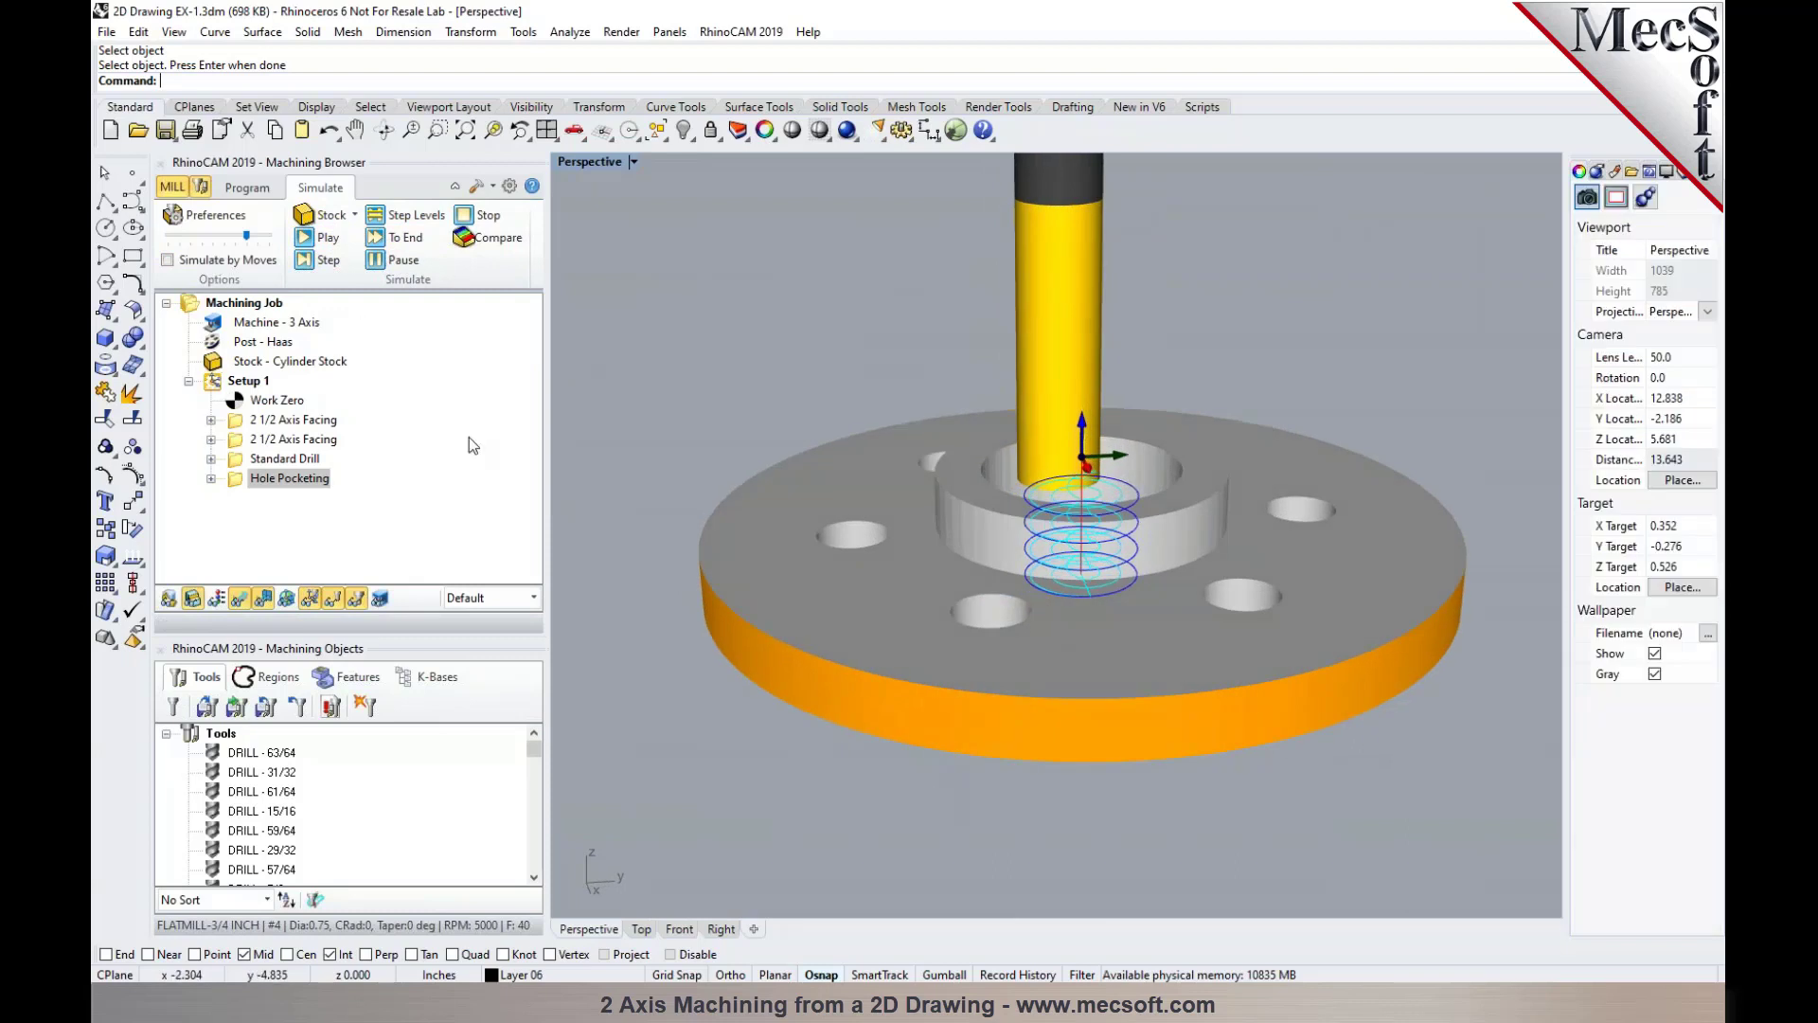
{"action": "left_click", "coordinate": [247, 187]}
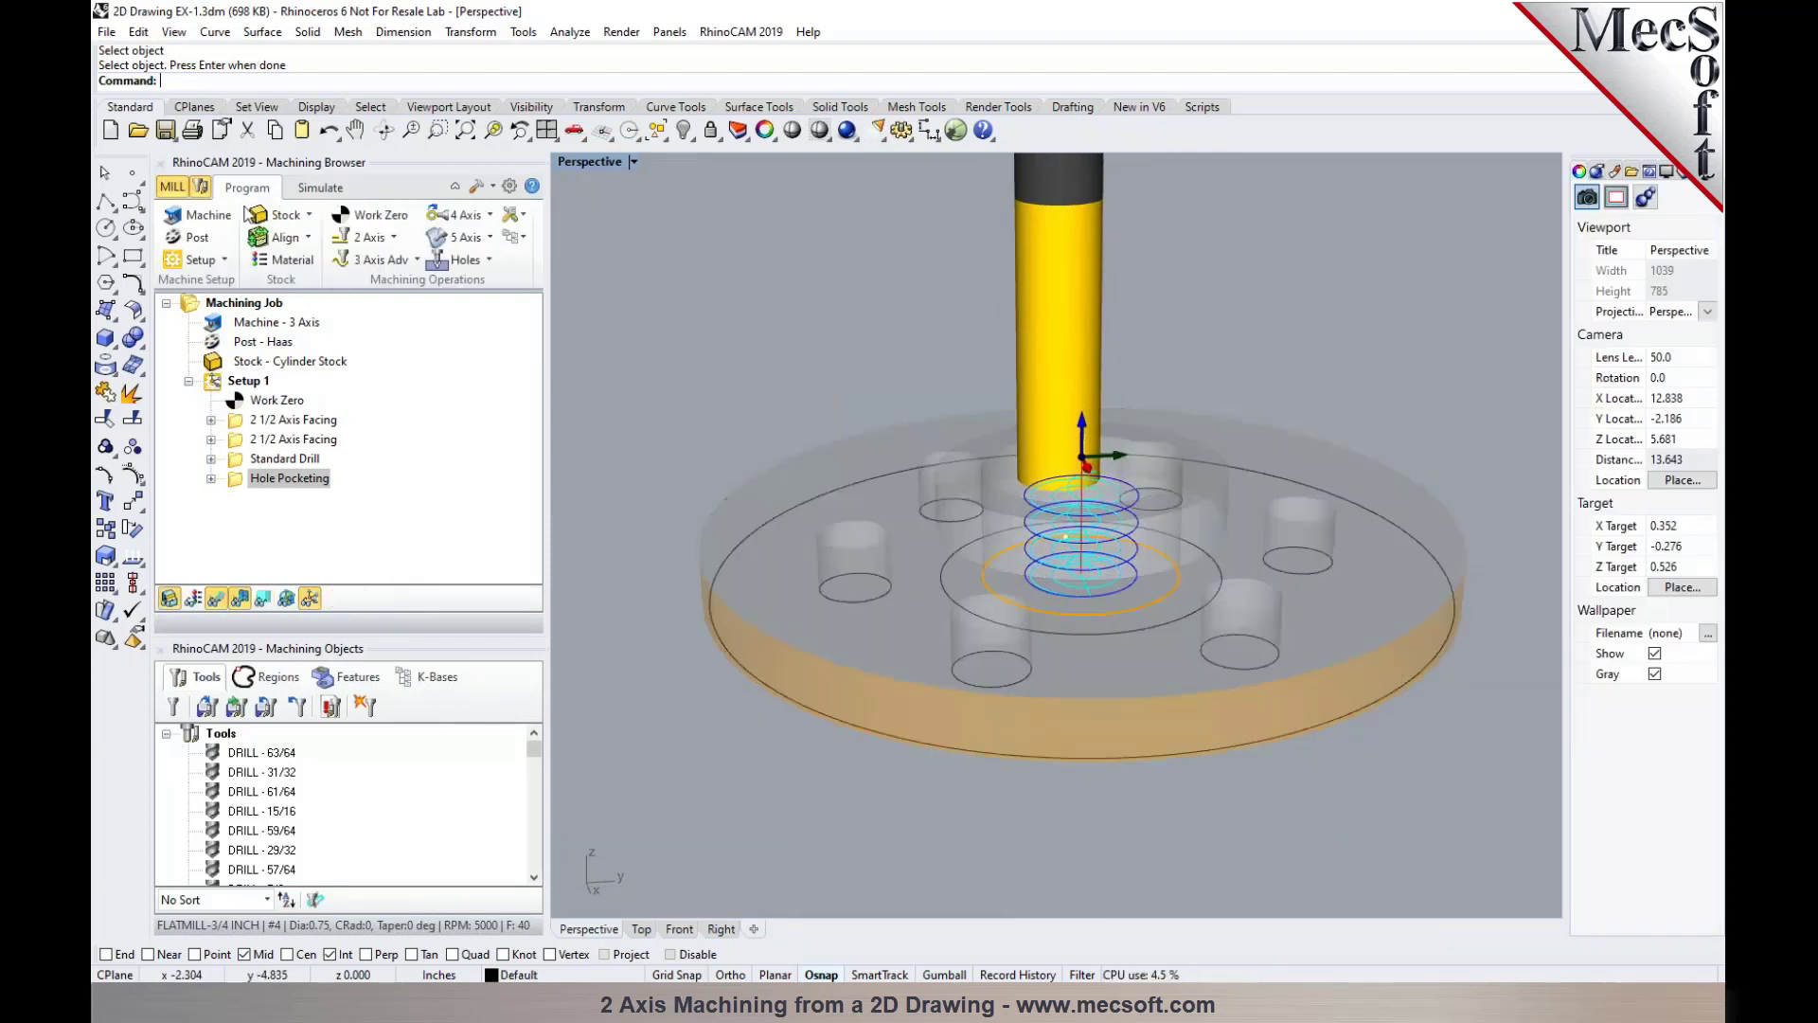
{"action": "double_click", "coordinate": [232, 483]}
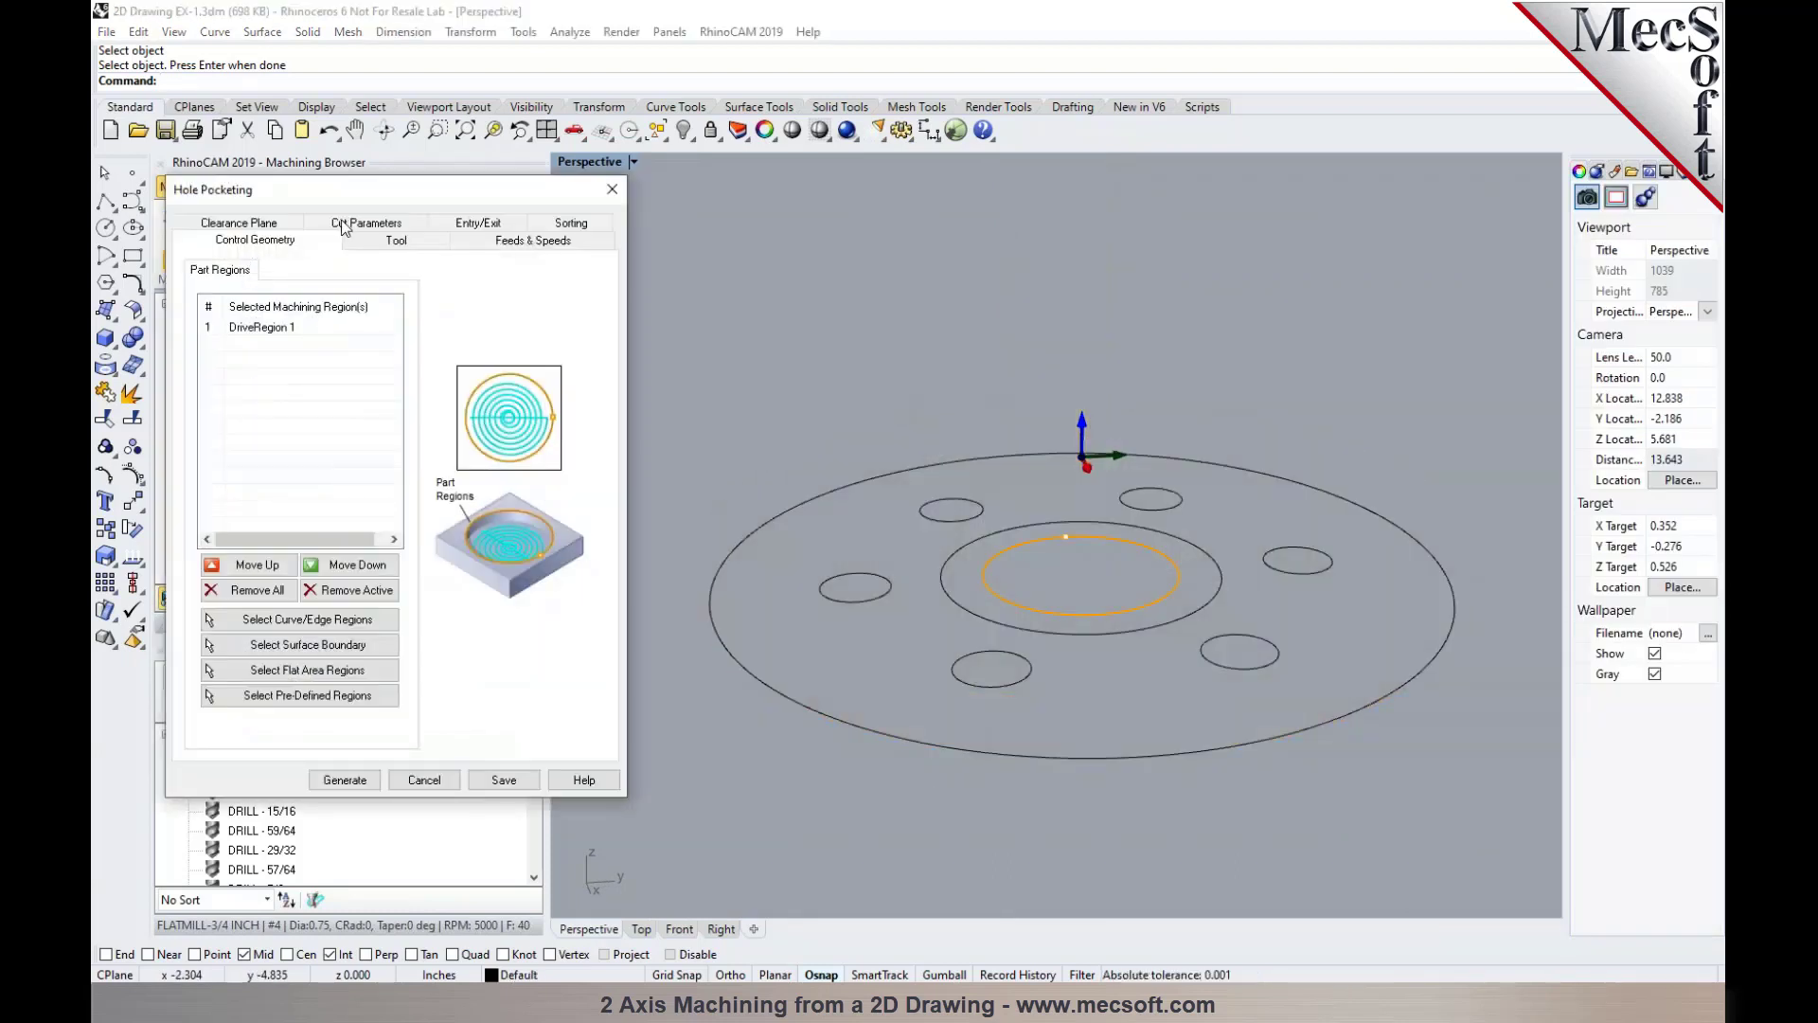
Set the bore cut to a picked top of -0.1 with 1.05 hole depth and regenerate
{"action": "left_click", "coordinate": [343, 225]}
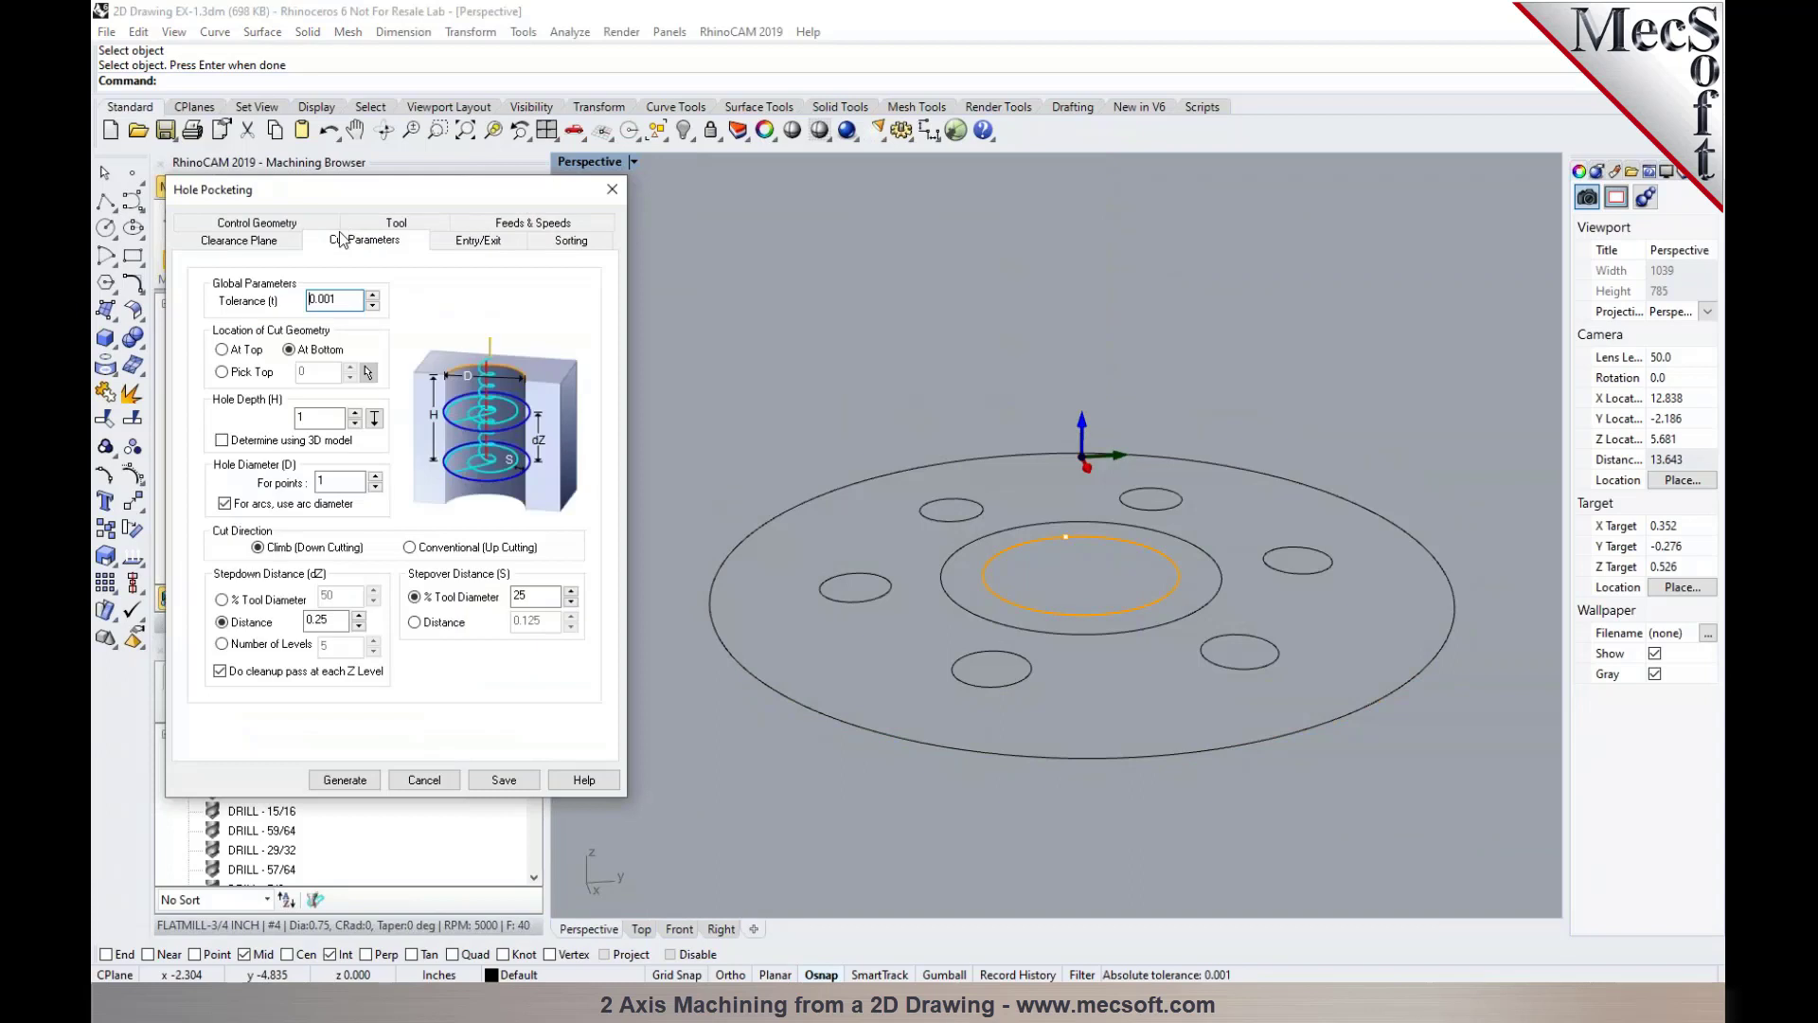
{"action": "left_click", "coordinate": [245, 375]}
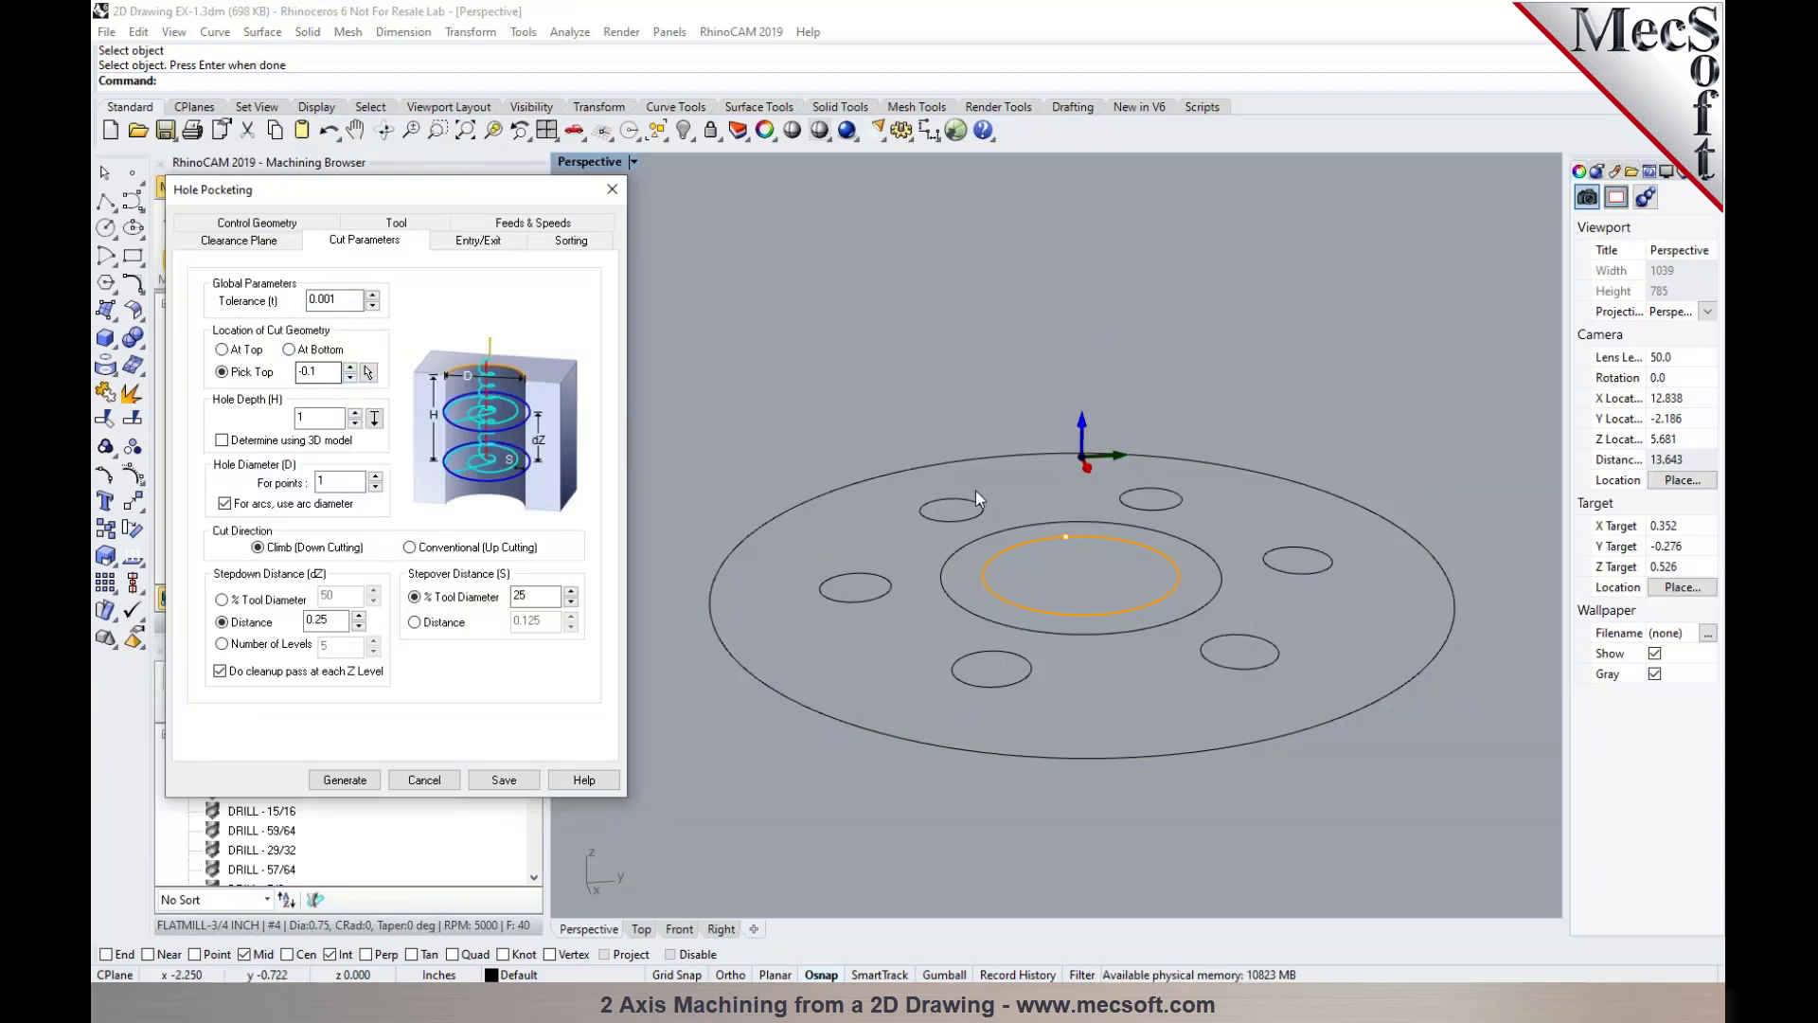
{"action": "left_click", "coordinate": [327, 418]}
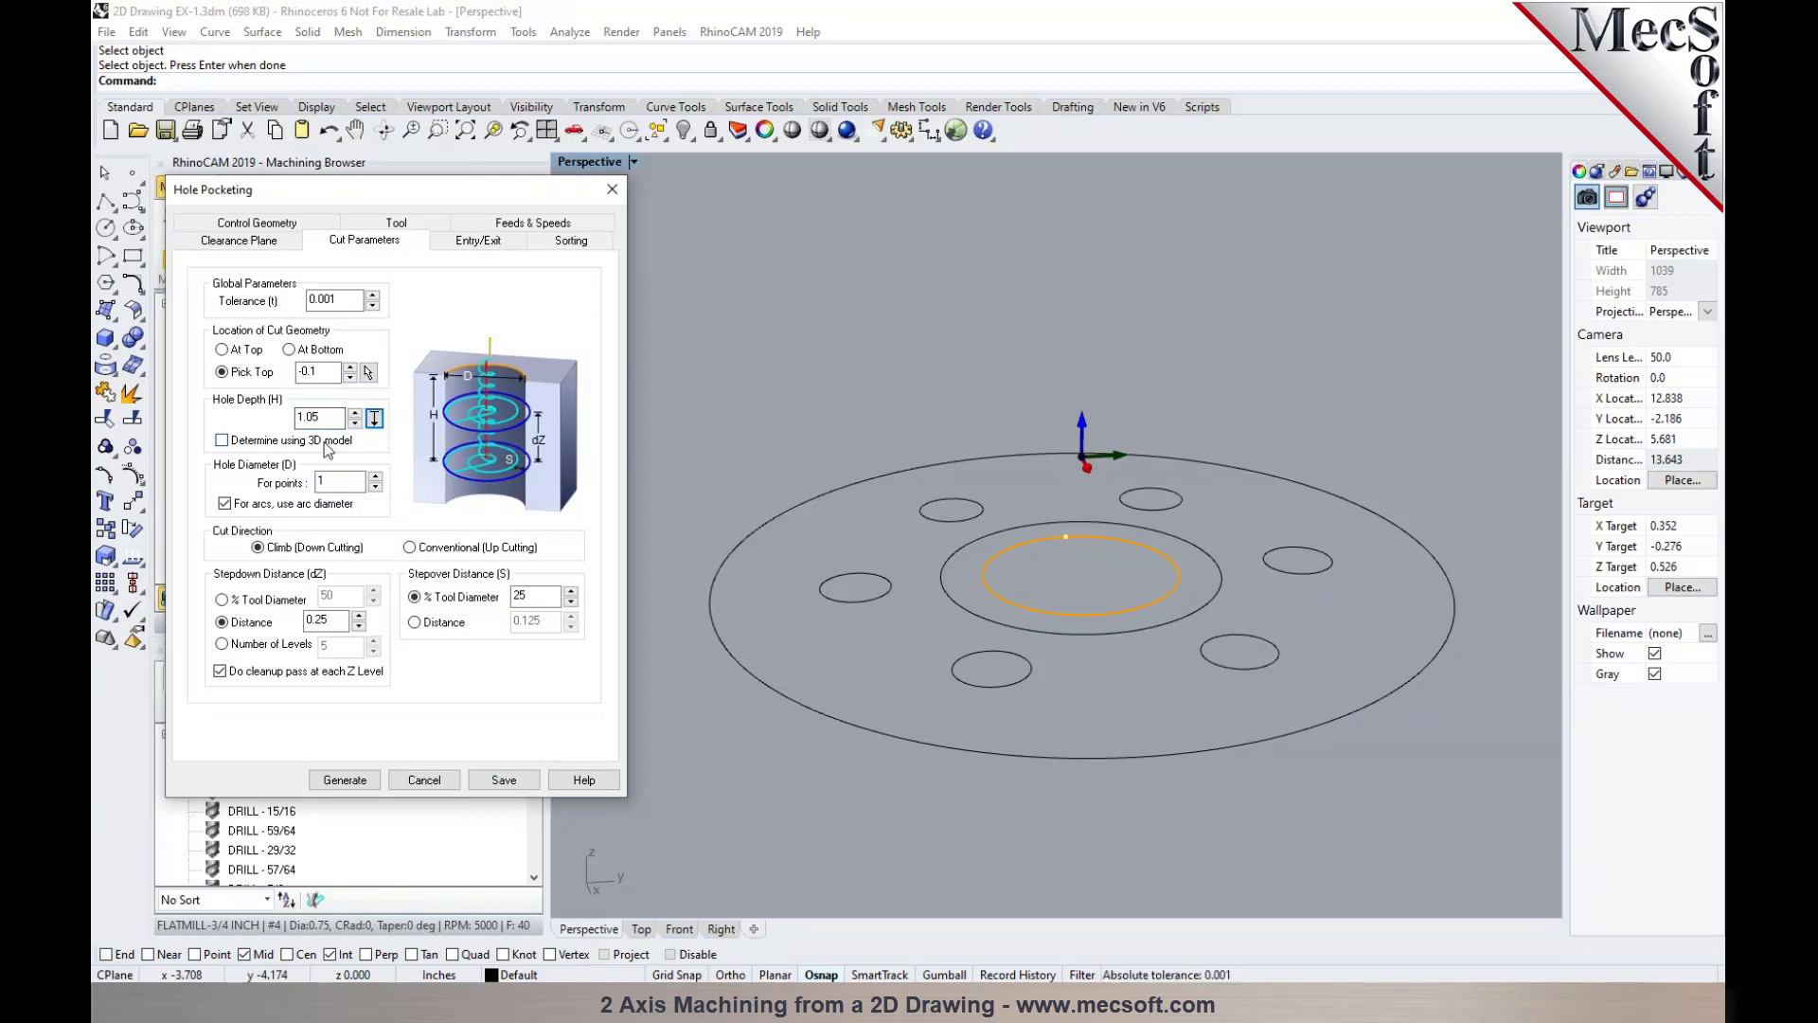
{"action": "left_click", "coordinate": [345, 779]}
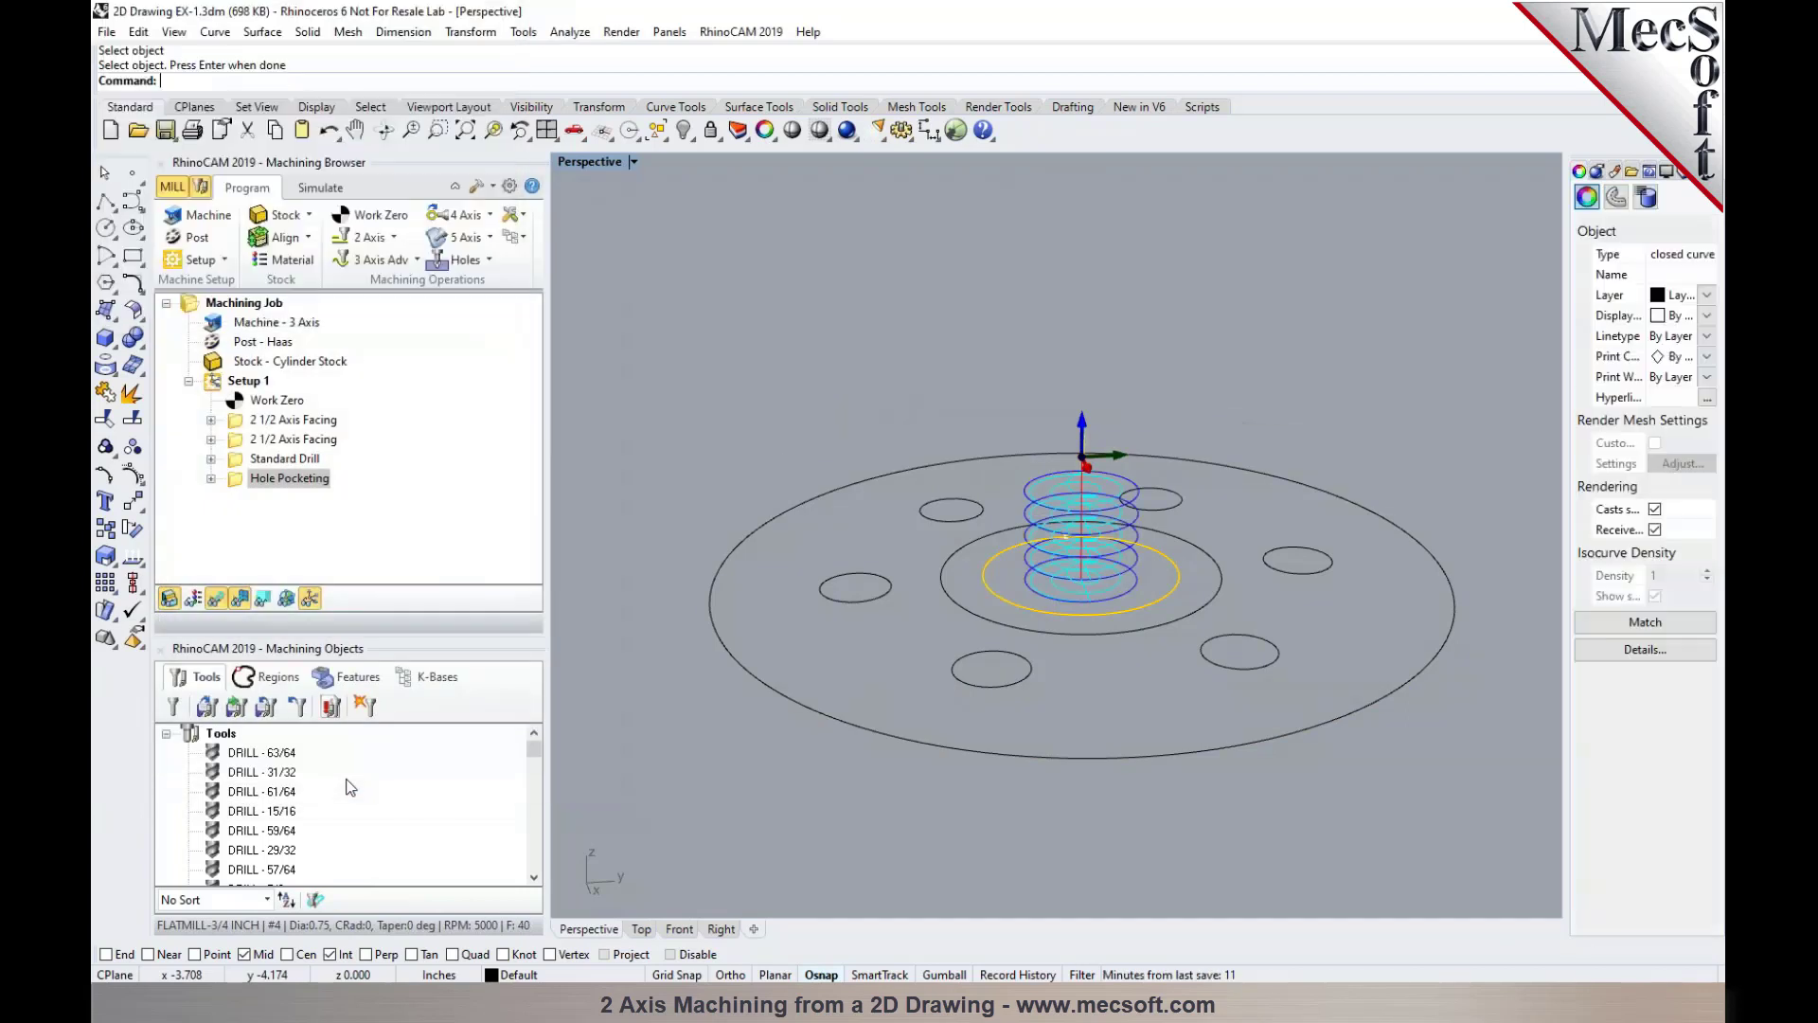
Step through the bore toolpath's Z levels in Front view, down to -1.1500
{"action": "left_click", "coordinate": [684, 929]}
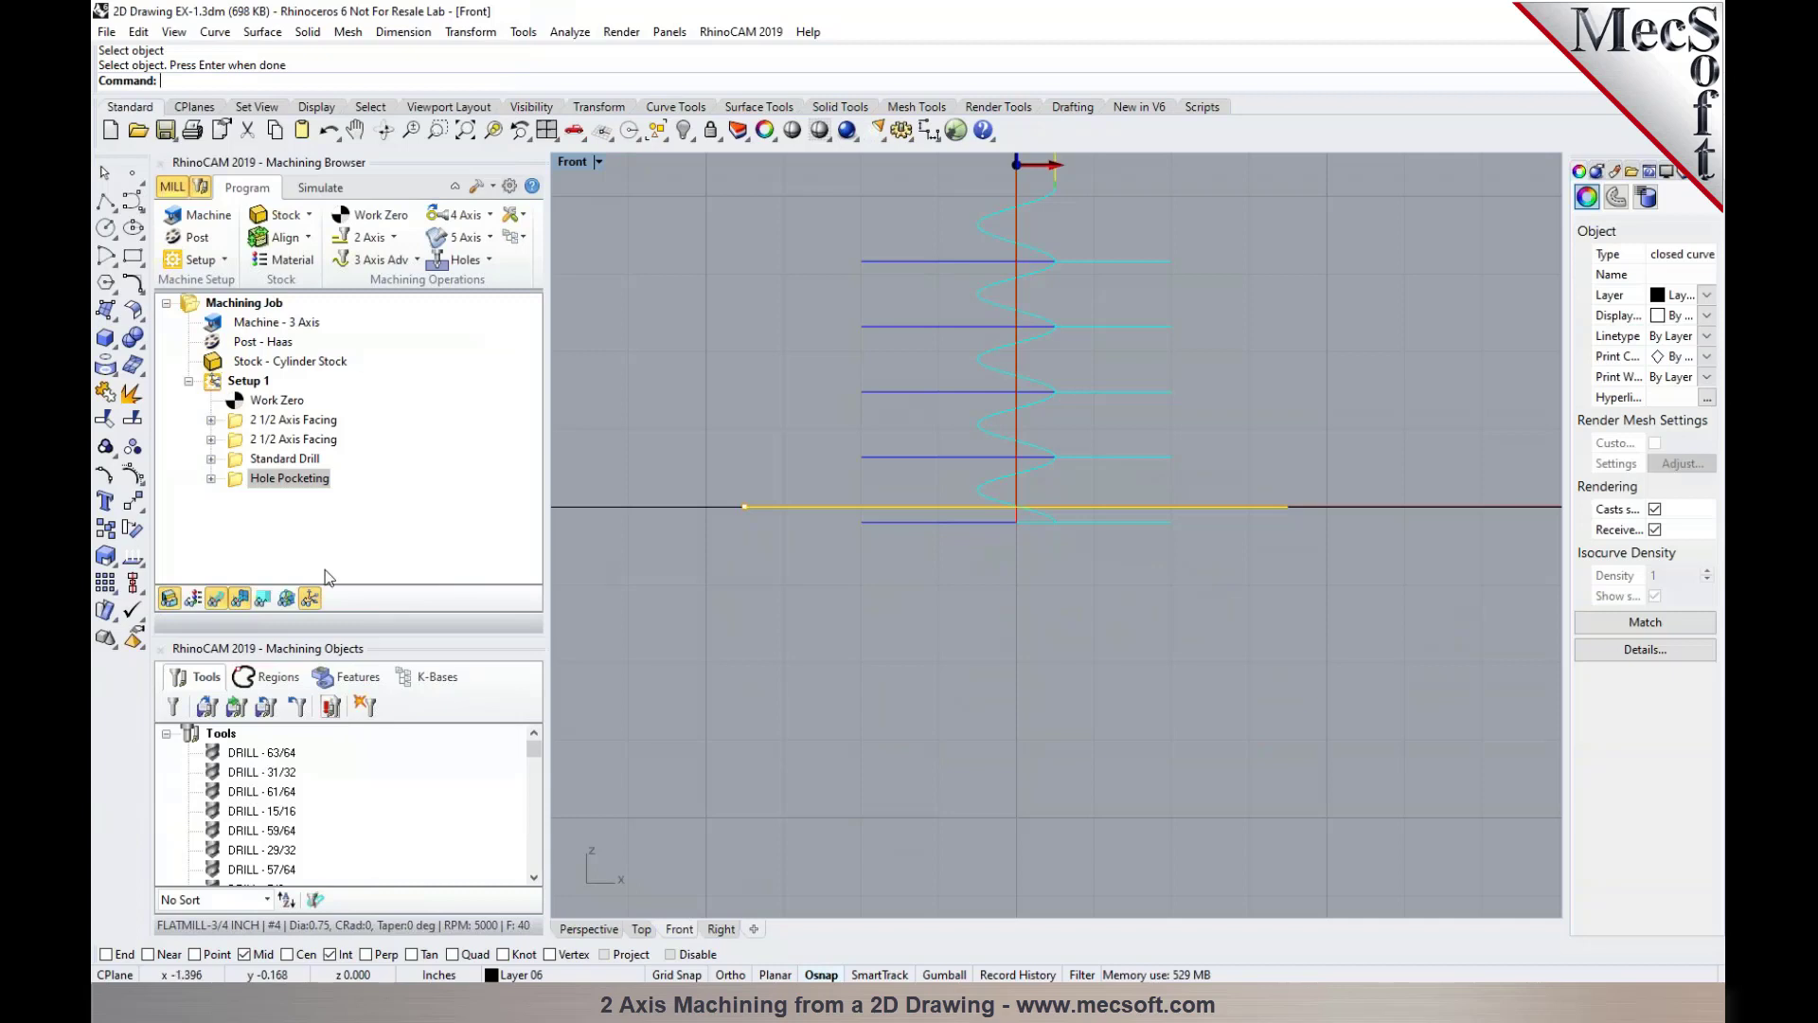
{"action": "left_click", "coordinate": [286, 598]}
{"action": "left_click", "coordinate": [392, 521]}
{"action": "left_click", "coordinate": [389, 537]}
{"action": "left_click", "coordinate": [384, 554]}
{"action": "left_click", "coordinate": [386, 570]}
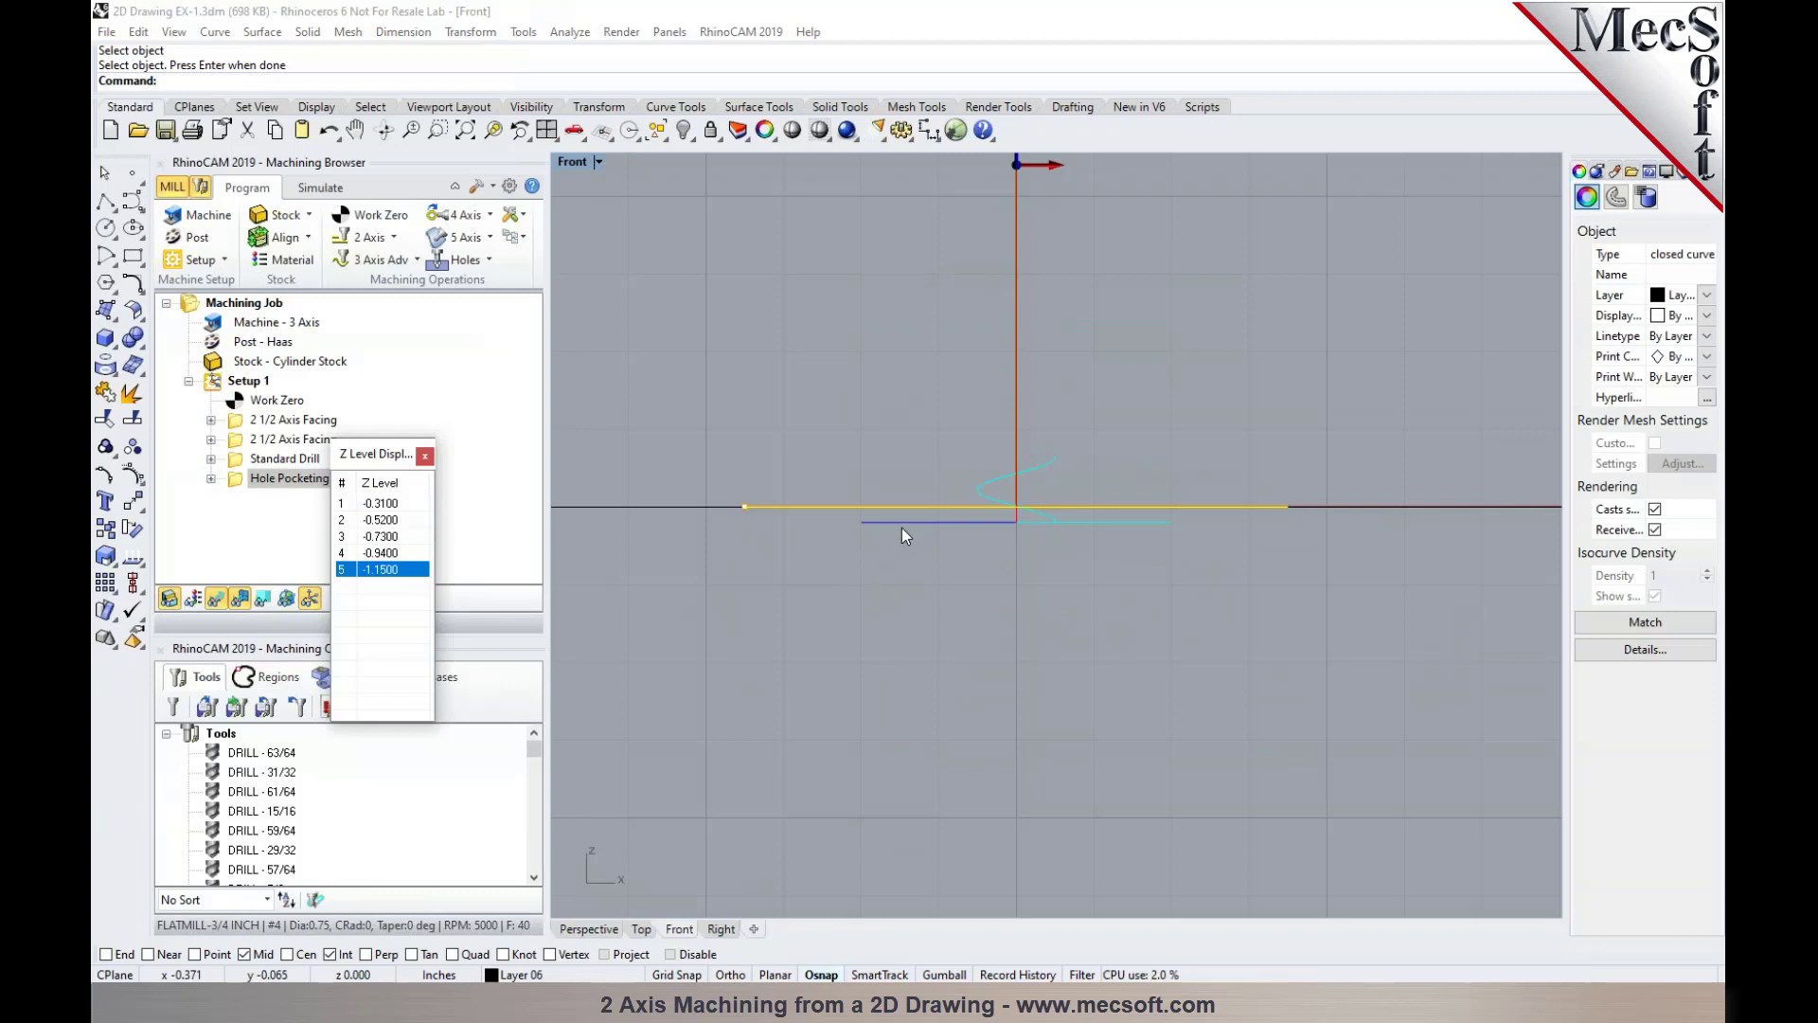
{"action": "left_click", "coordinate": [424, 455]}
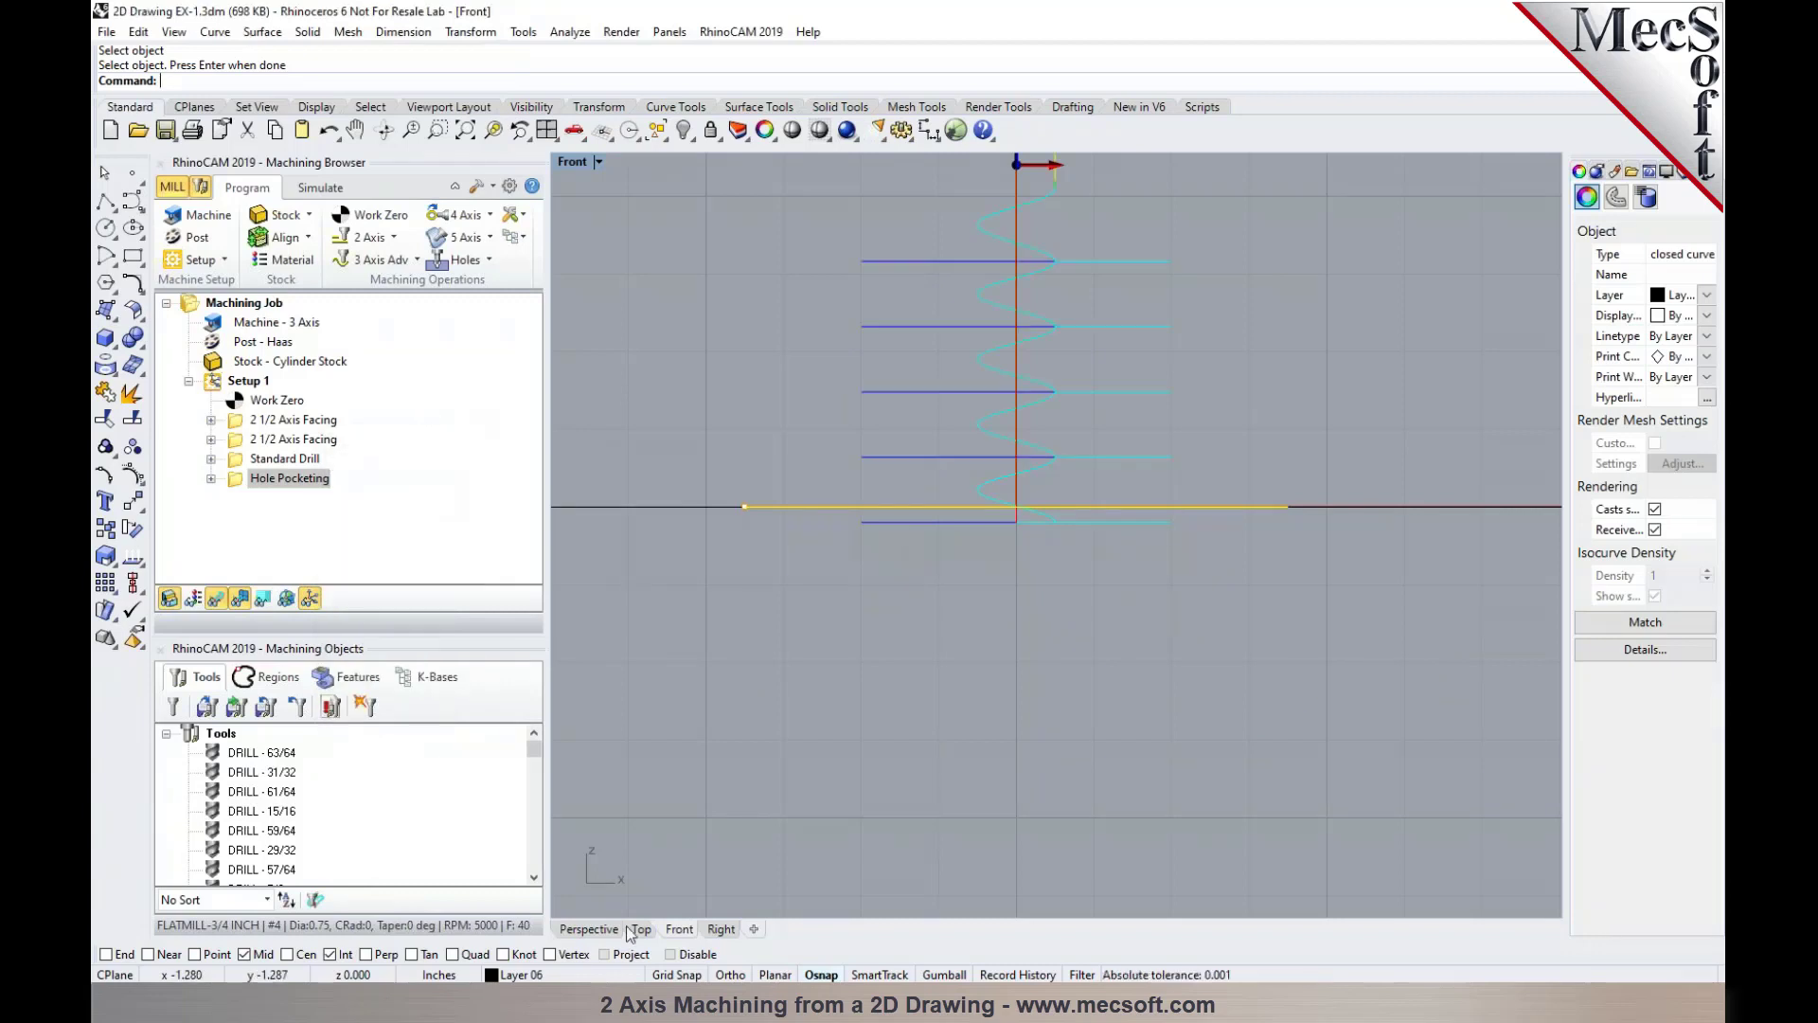
{"action": "left_click", "coordinate": [588, 929]}
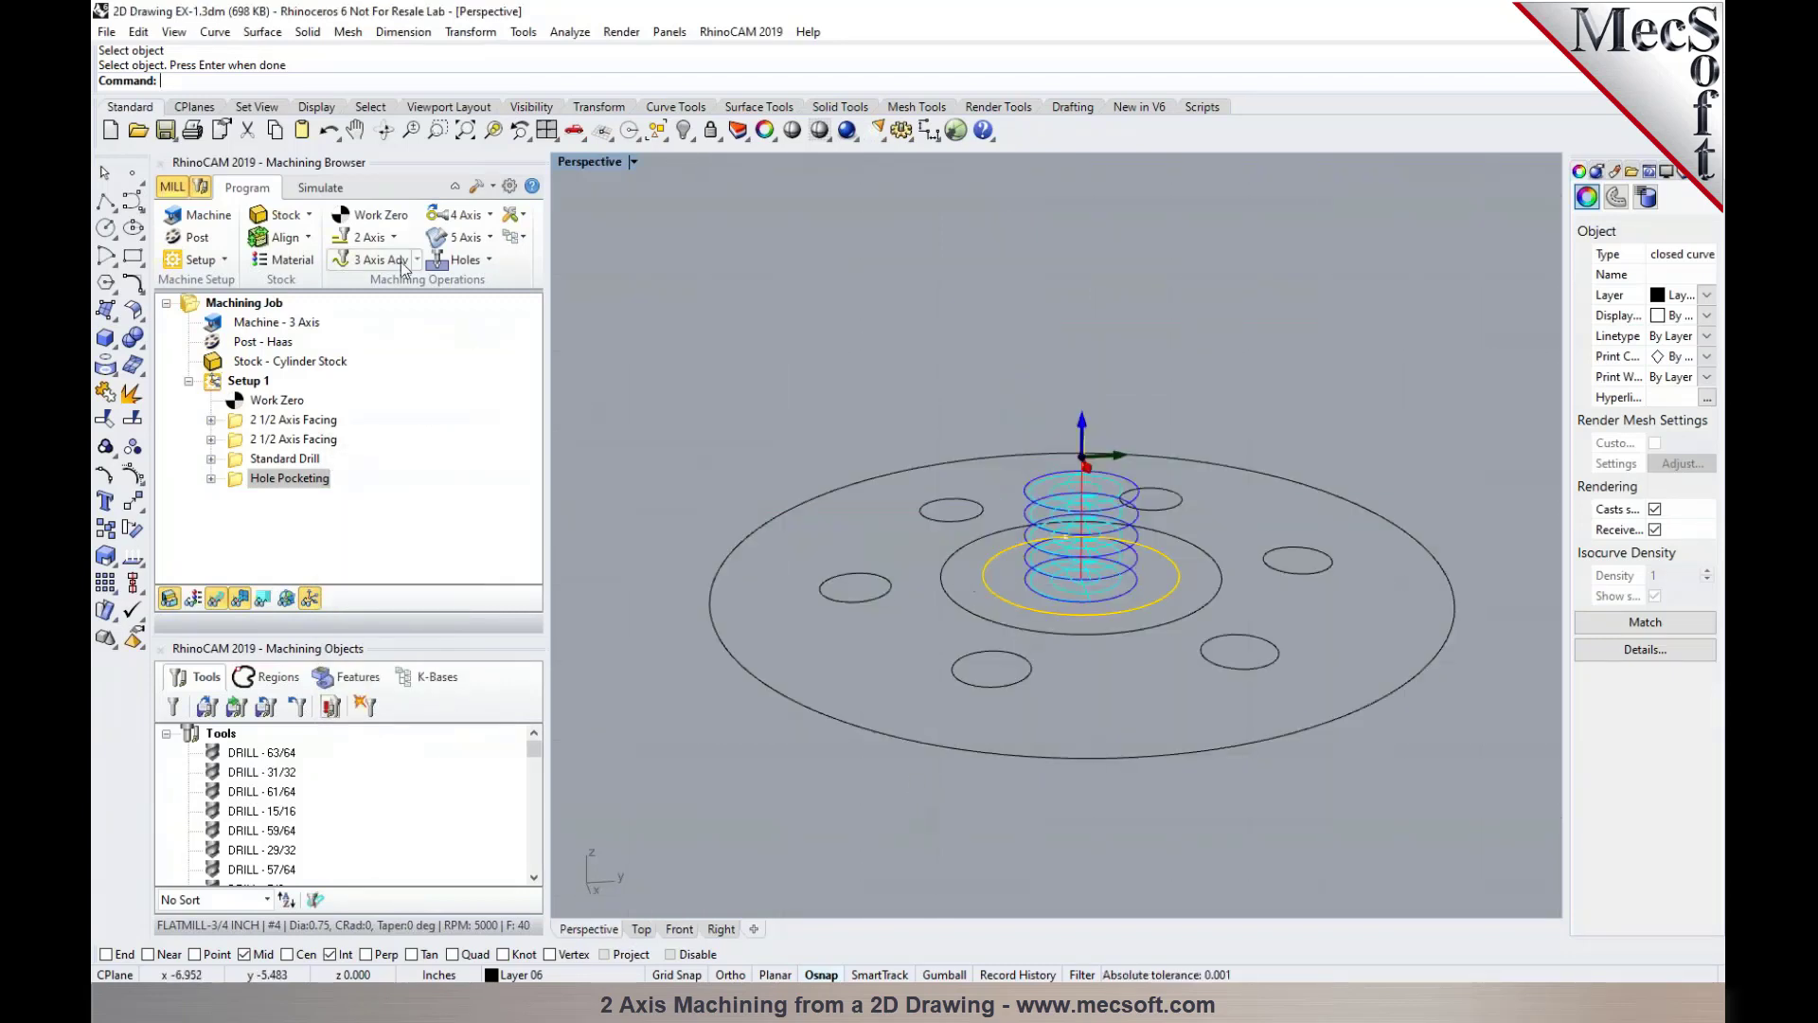
Play the cutting simulation and orbit to see the bore cut through the flange's underside
{"action": "left_click", "coordinate": [320, 187]}
{"action": "left_click", "coordinate": [322, 238]}
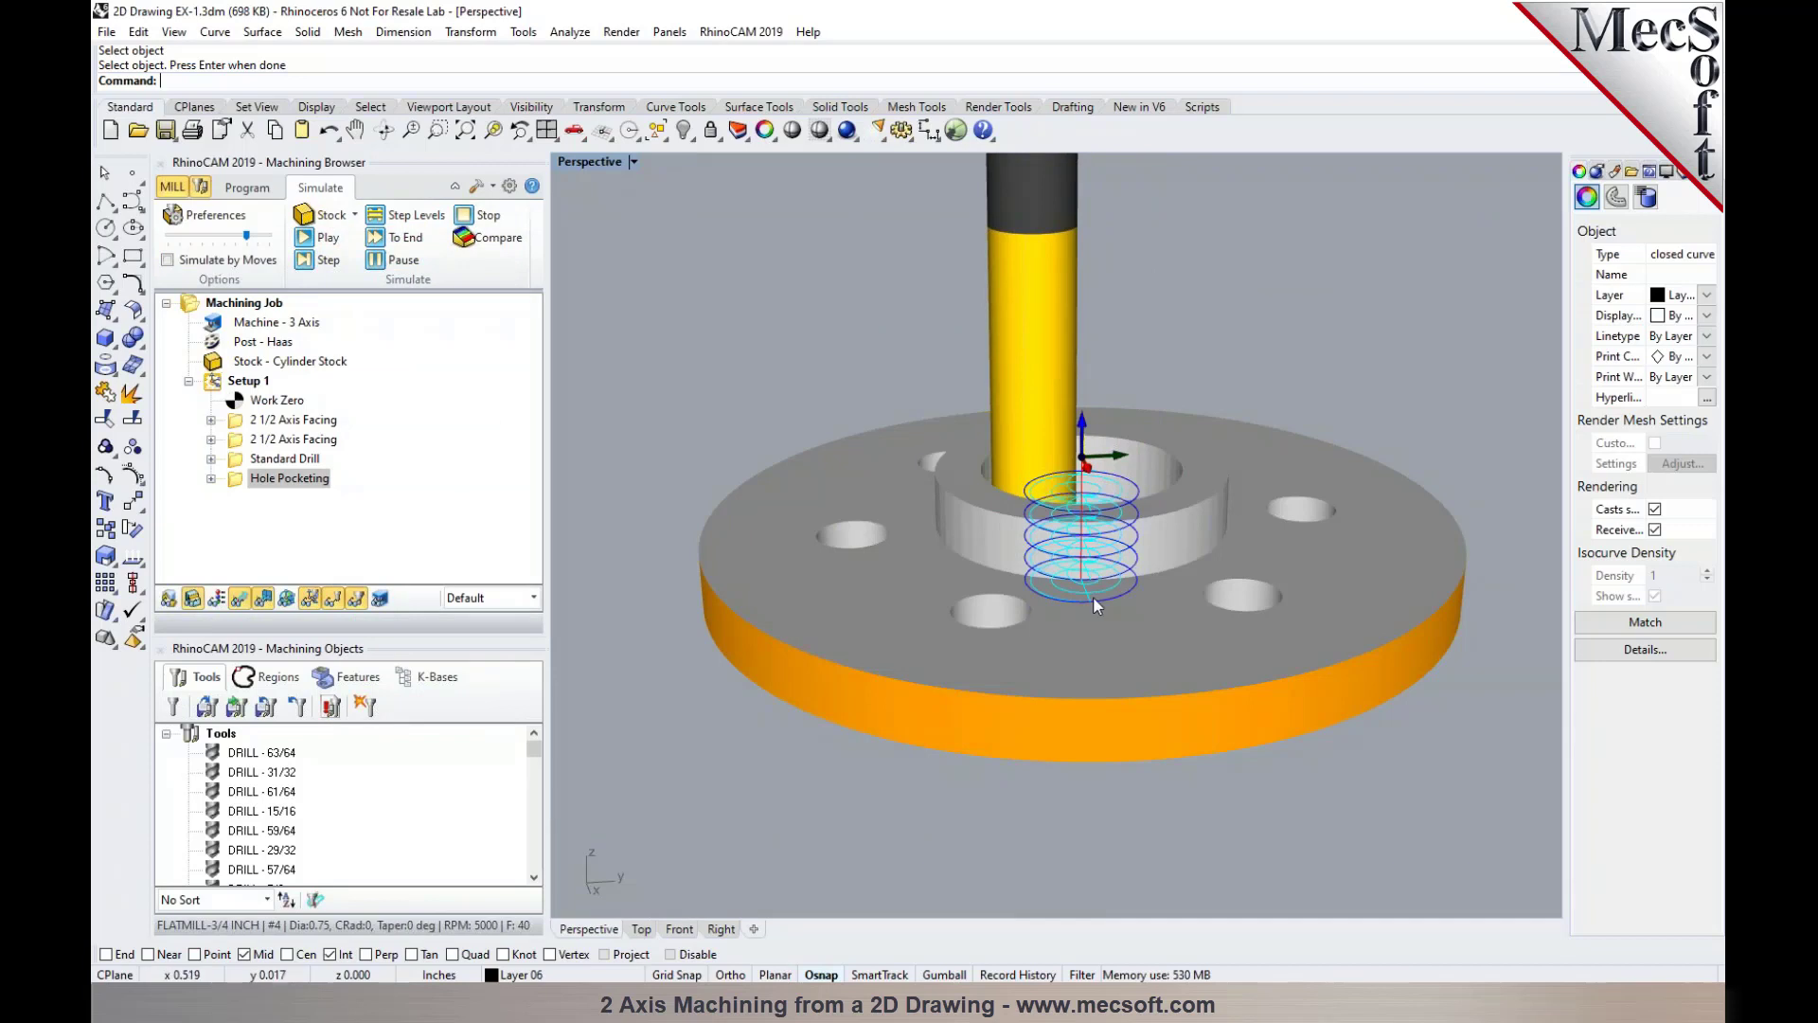
{"action": "right_click_drag", "start_coordinate": [1094, 572], "coordinate": [1217, 615]}
{"action": "left_click", "coordinate": [247, 187]}
{"action": "scroll", "coordinate": [898, 521], "scroll_direction": "down", "scroll_amount": 3}
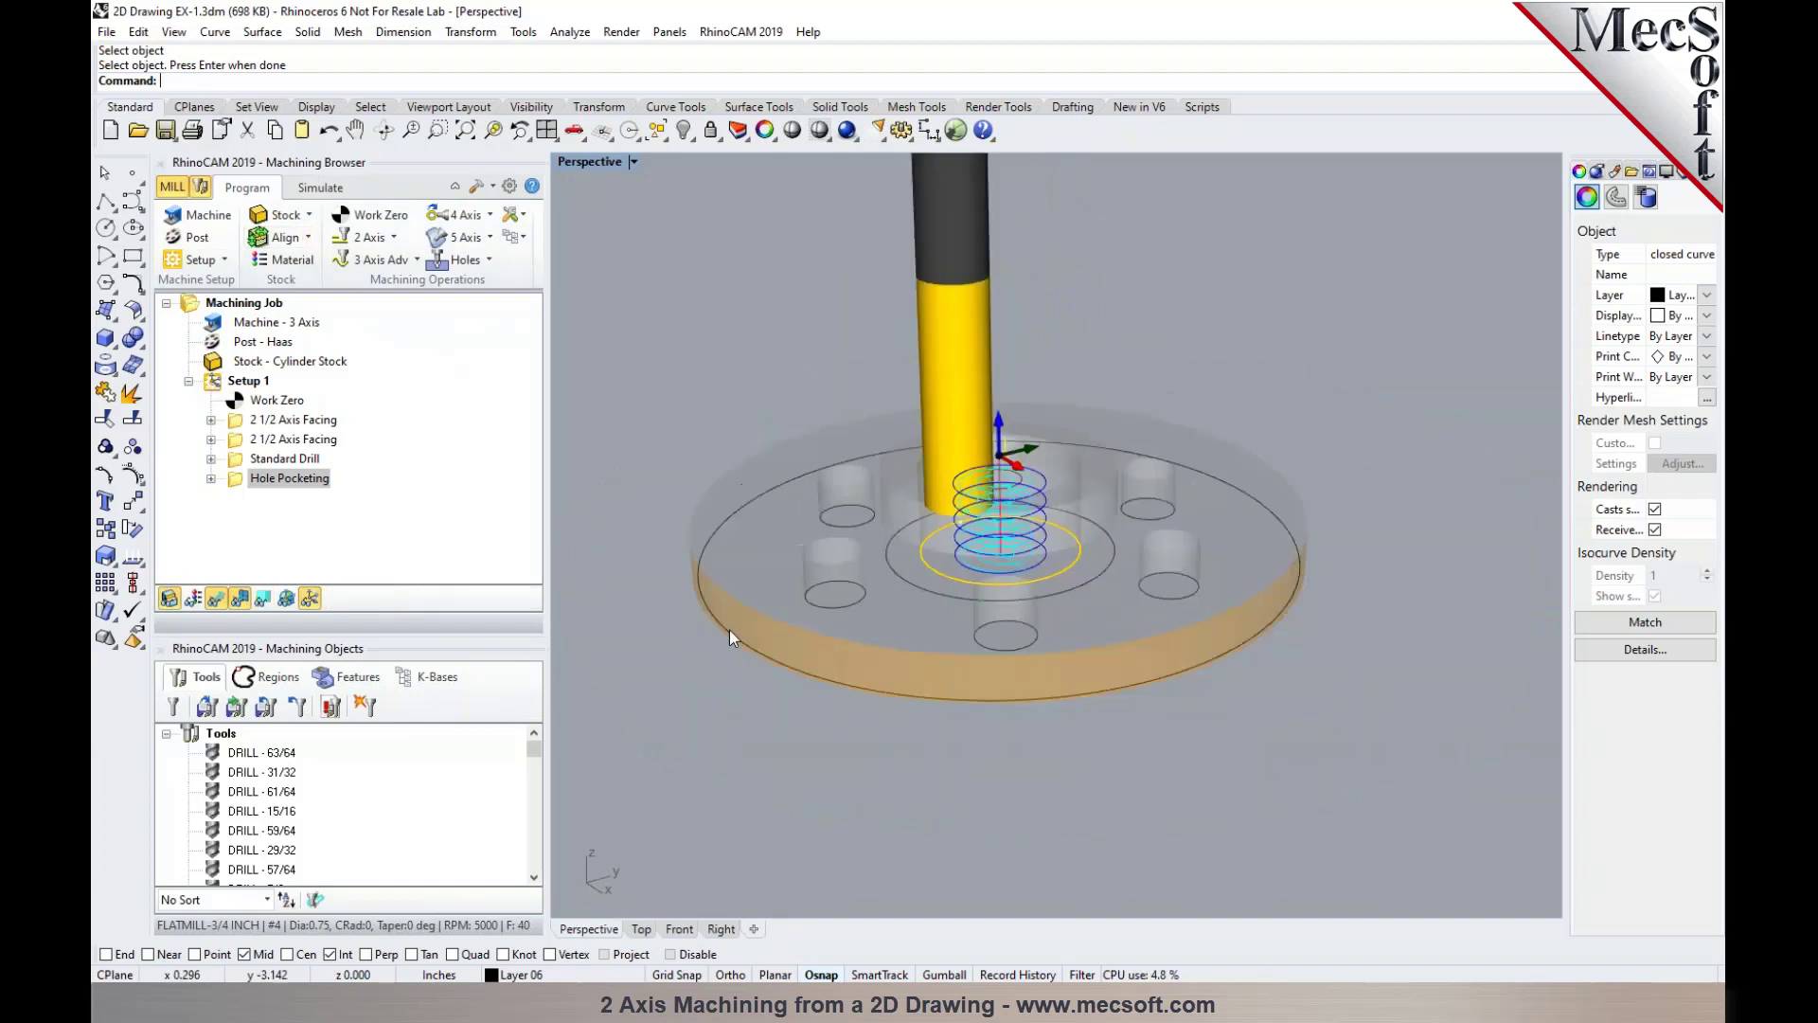
Start a 2 1/2 Axis Profiling operation on the flange's outer circle
{"action": "left_click", "coordinate": [396, 238]}
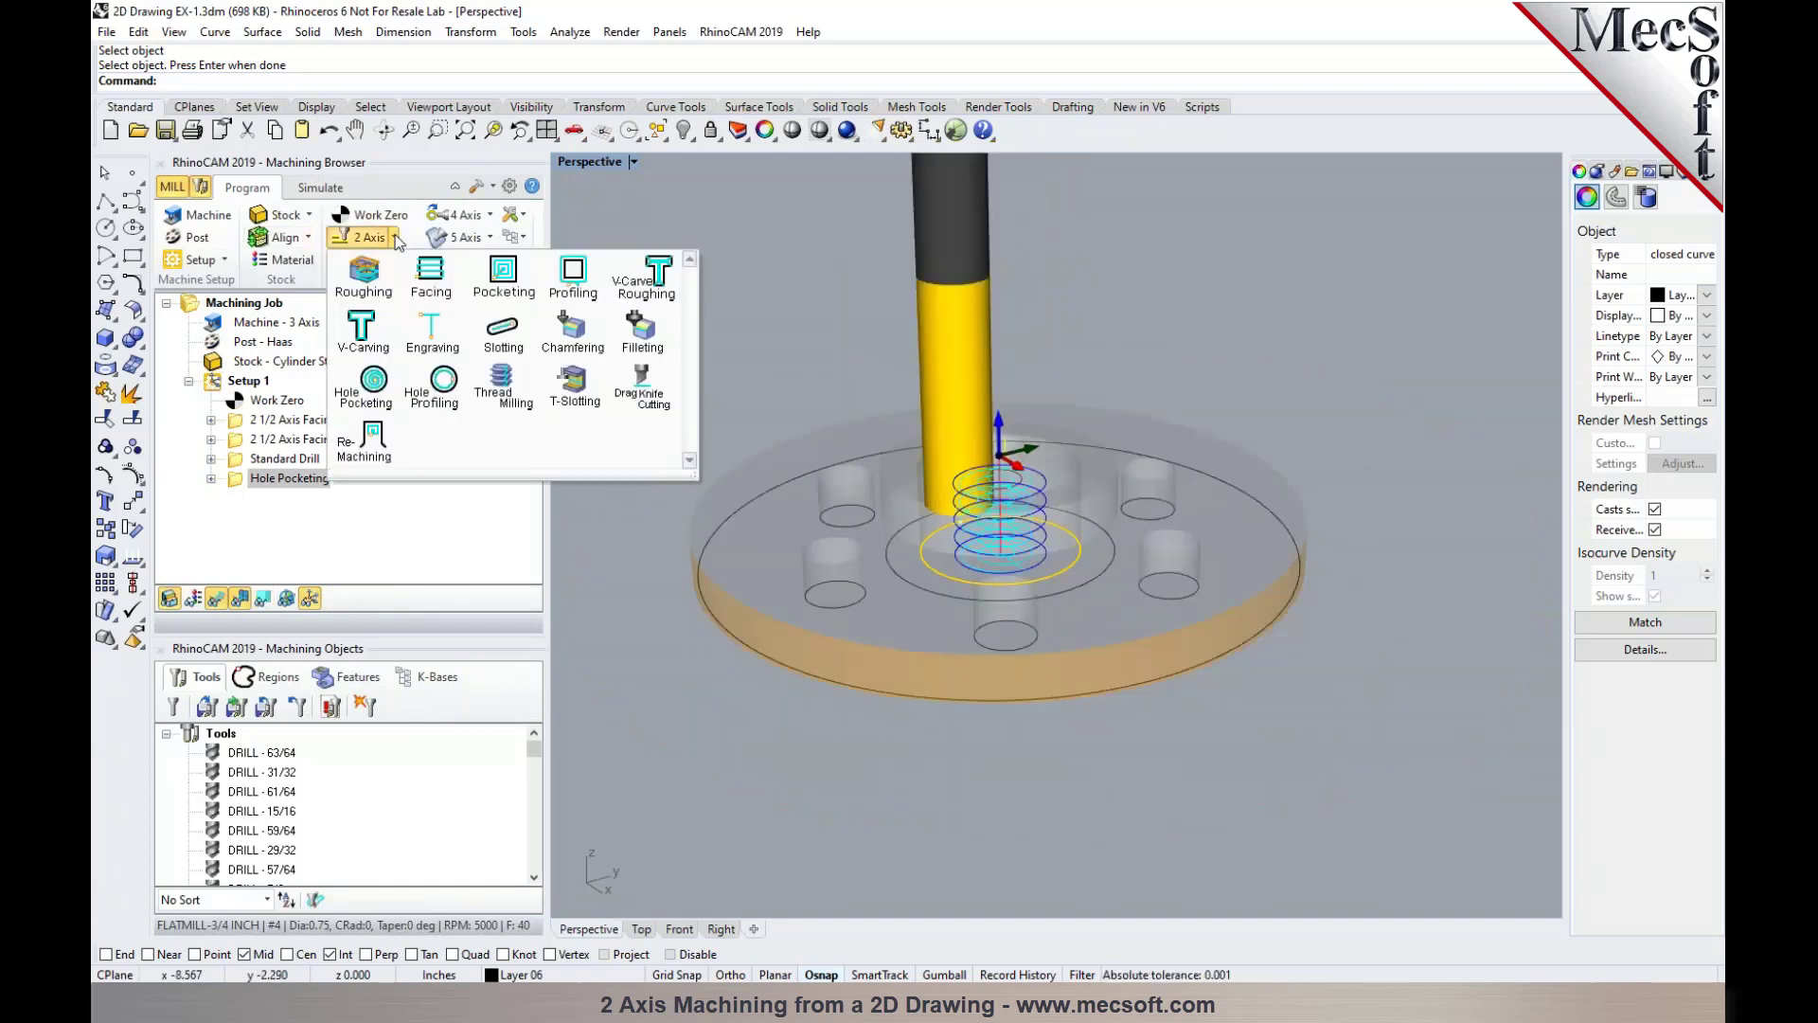
{"action": "left_click", "coordinate": [573, 276]}
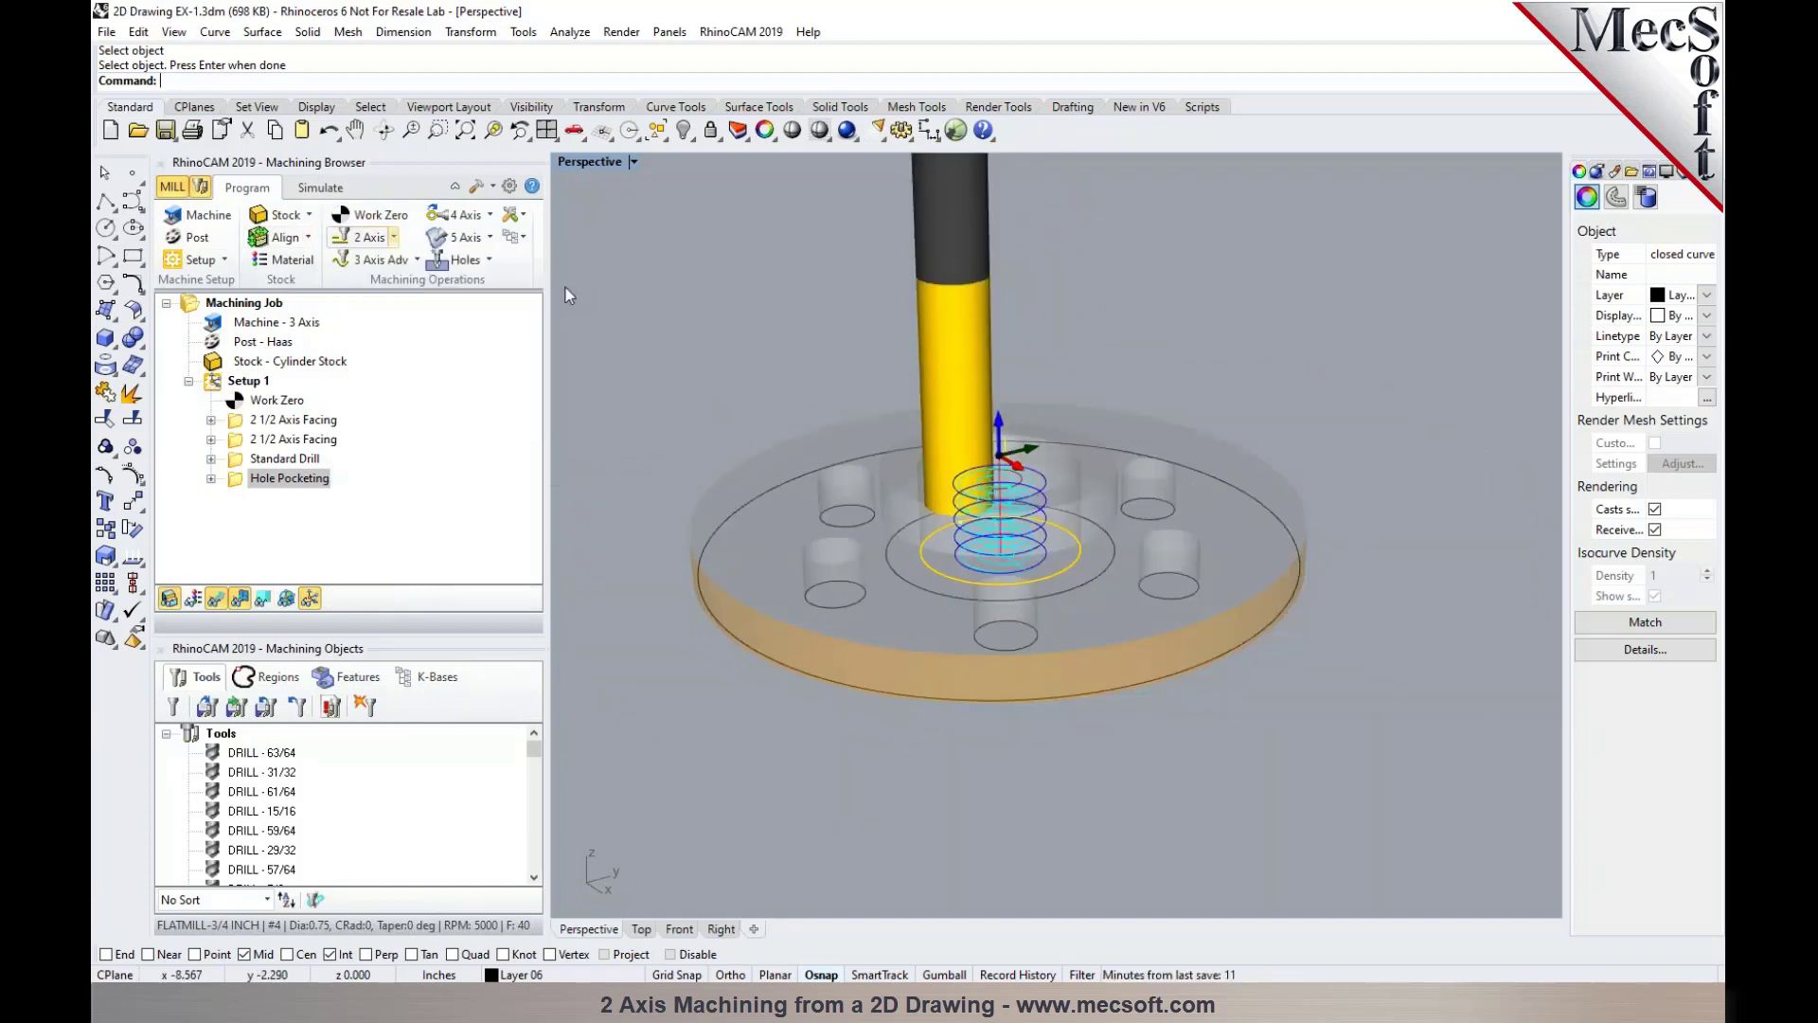
{"action": "left_click", "coordinate": [252, 589]}
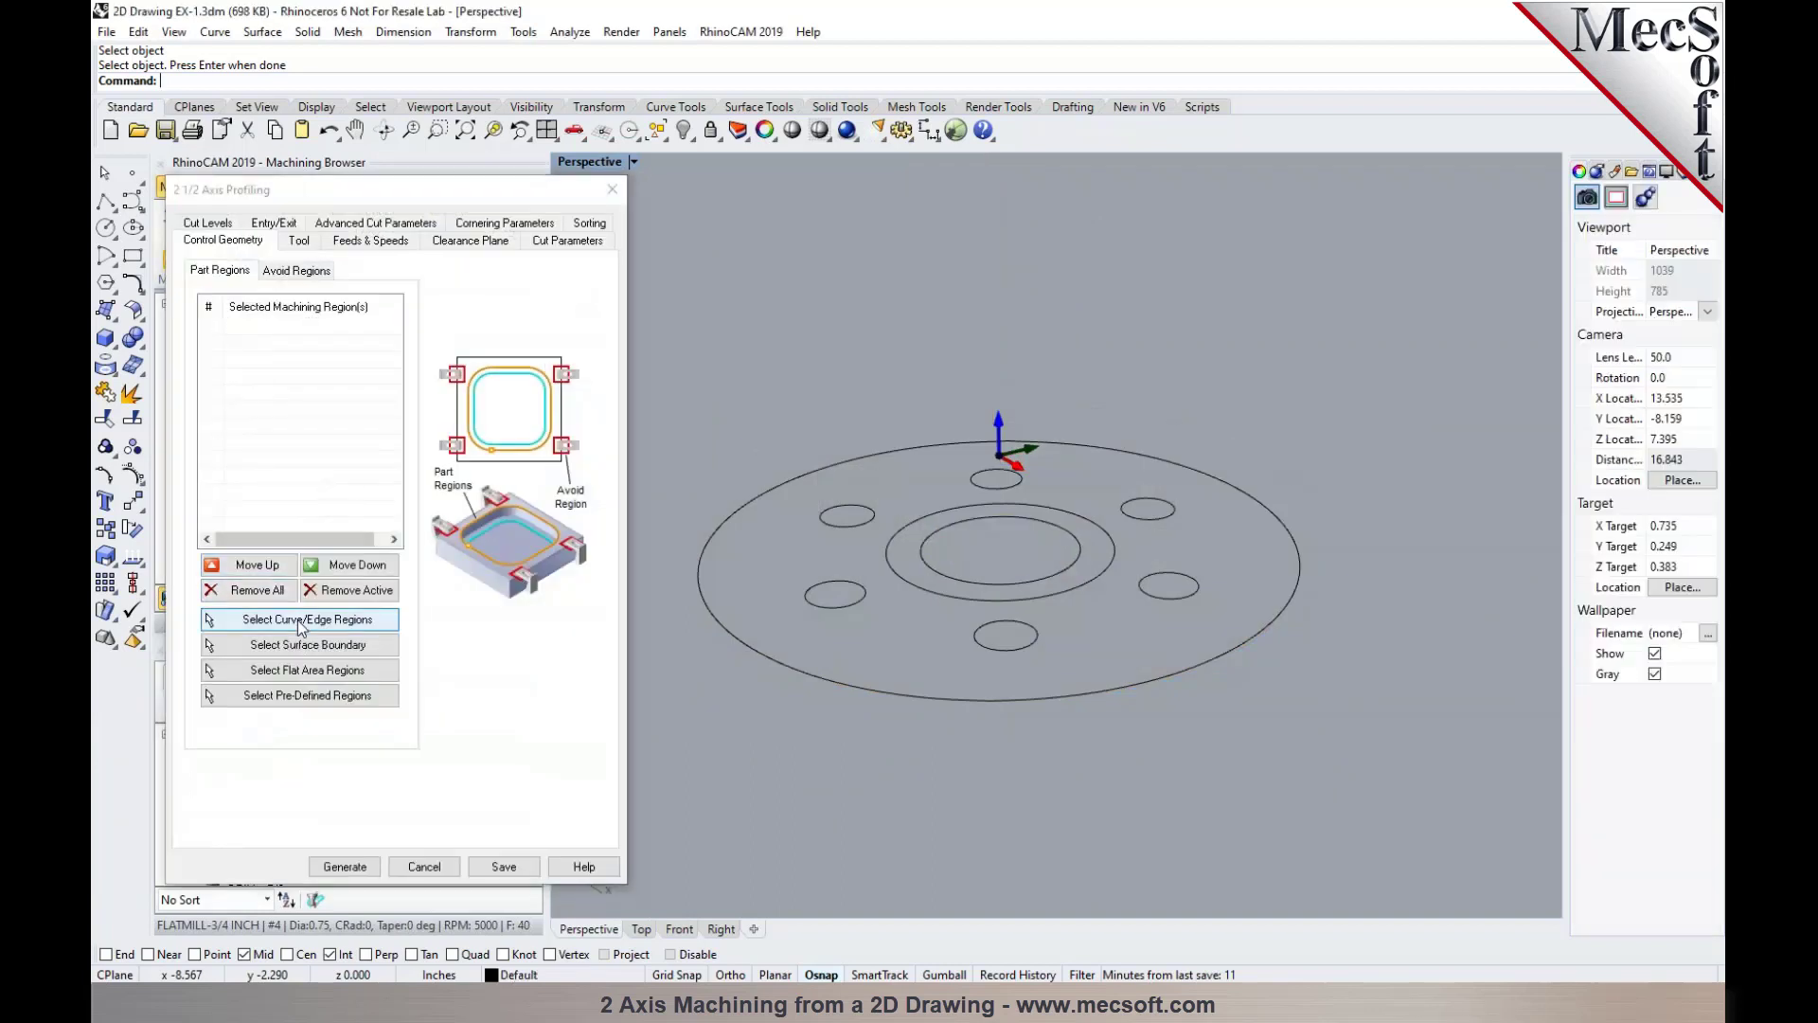
{"action": "left_click", "coordinate": [307, 618]}
{"action": "left_click", "coordinate": [804, 679]}
{"action": "key", "text": "Return"}
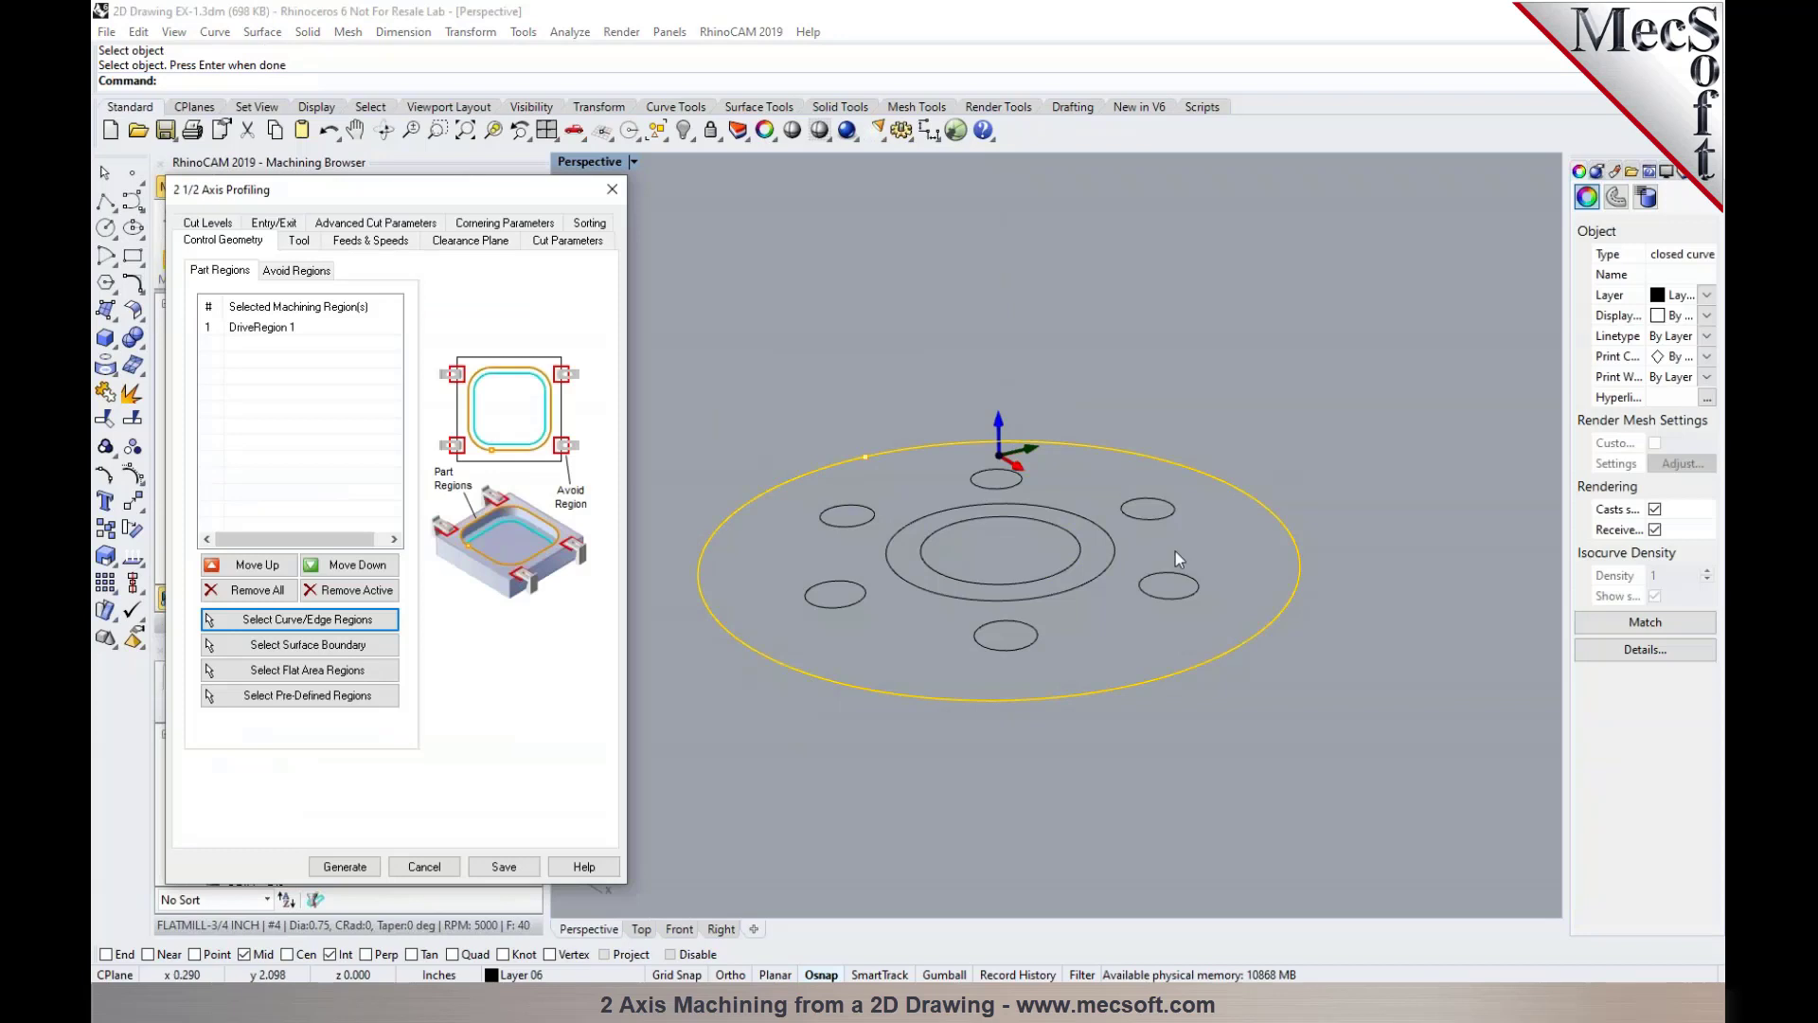
Keep FLATMILL-3/4 INCH, set climb cutting with geometry At Bottom, and generate the toolpath
{"action": "left_click", "coordinate": [300, 242]}
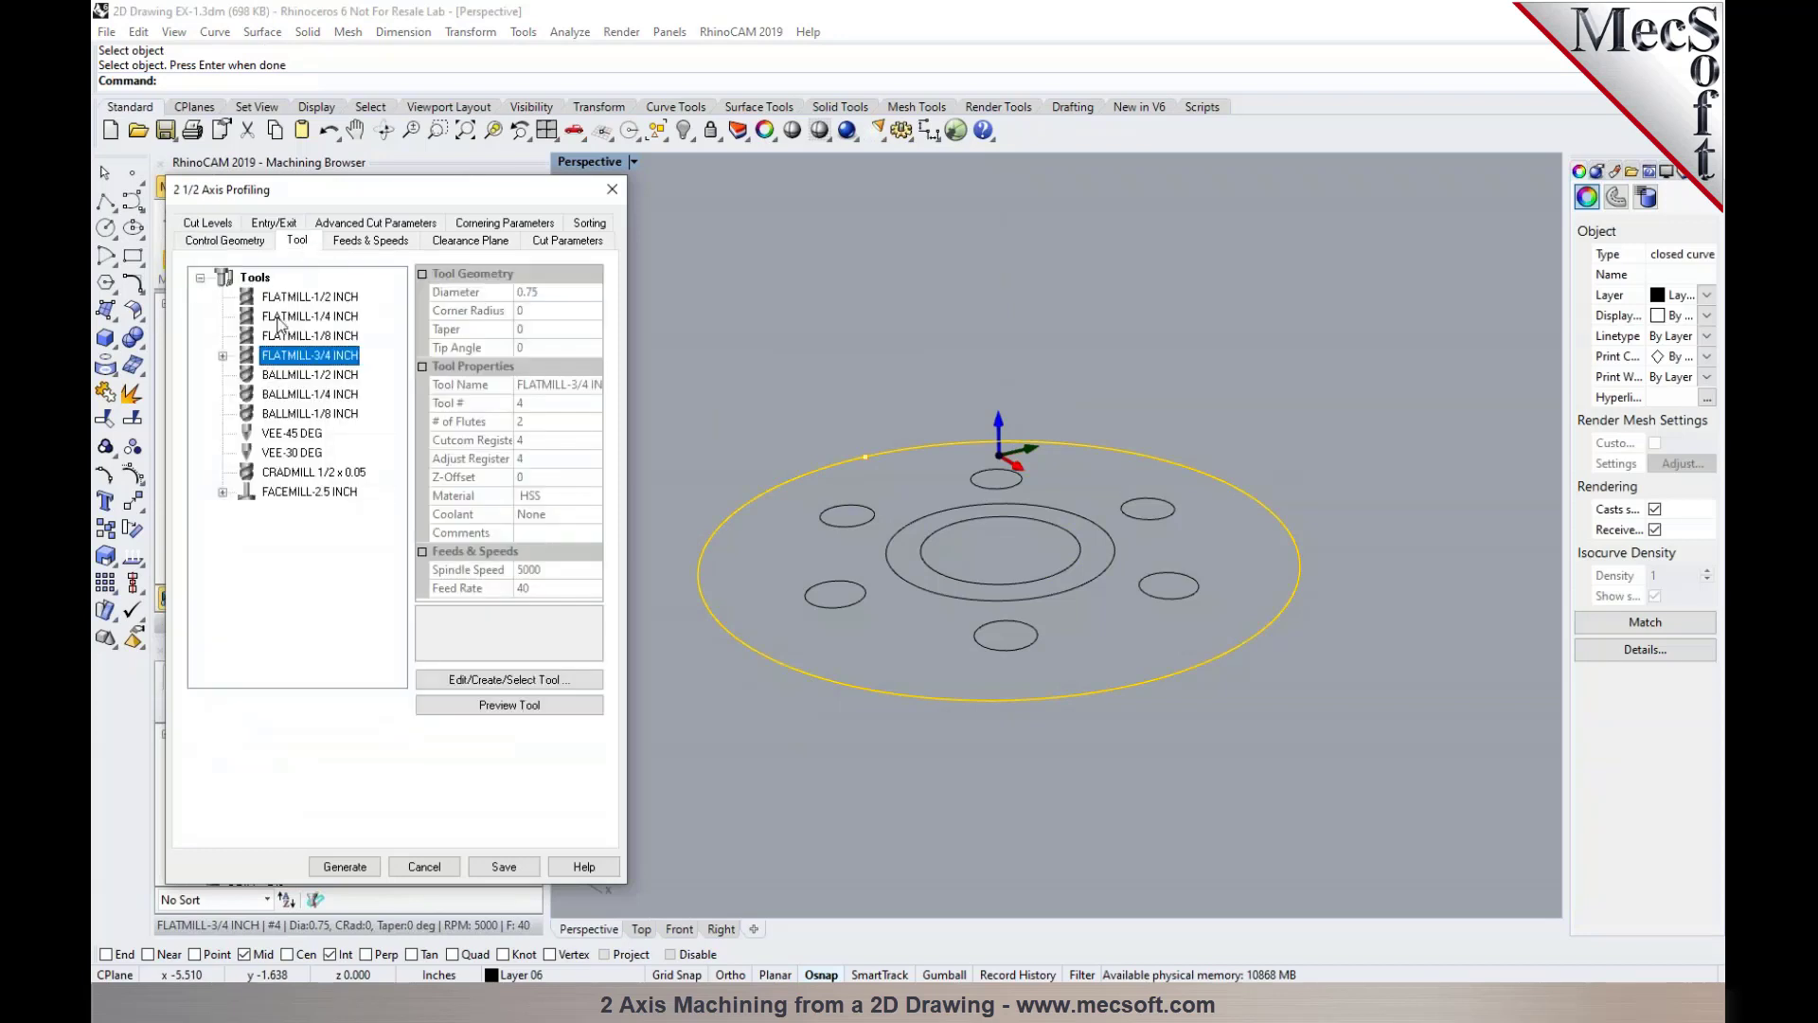
{"action": "left_click", "coordinate": [567, 241]}
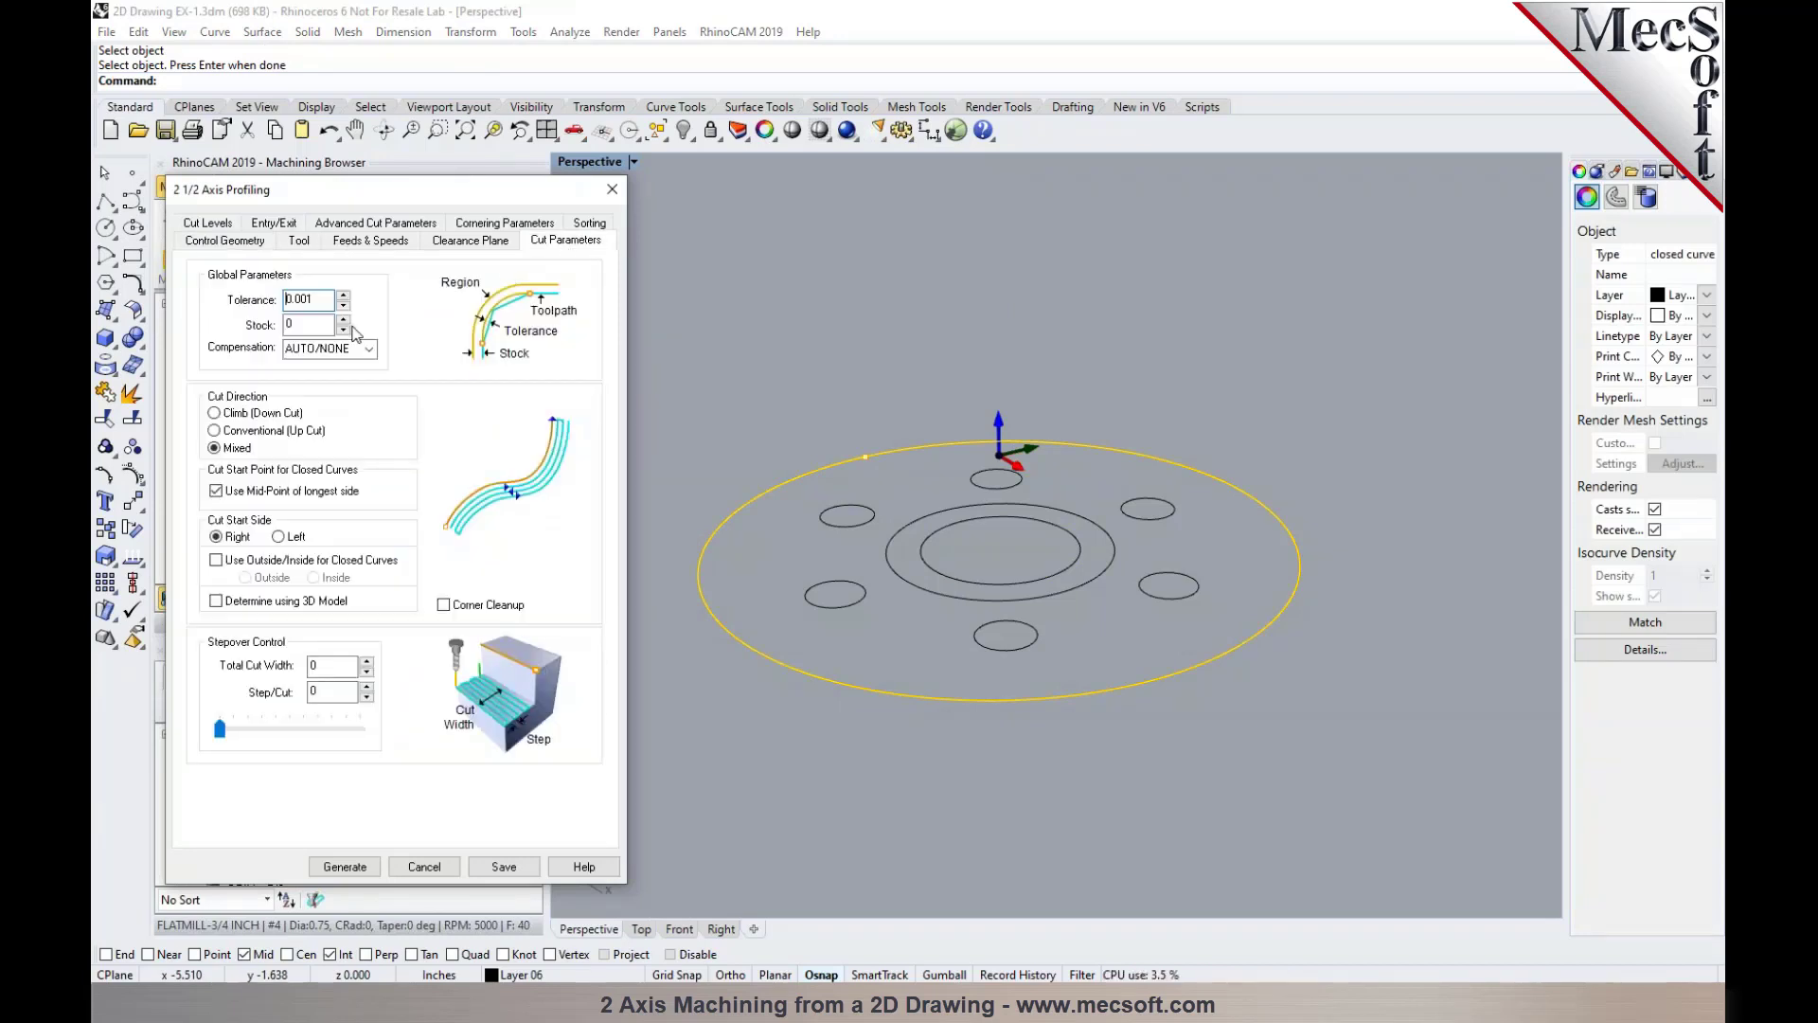
{"action": "left_click", "coordinate": [249, 414]}
{"action": "left_click", "coordinate": [239, 562]}
{"action": "left_click", "coordinate": [225, 227]}
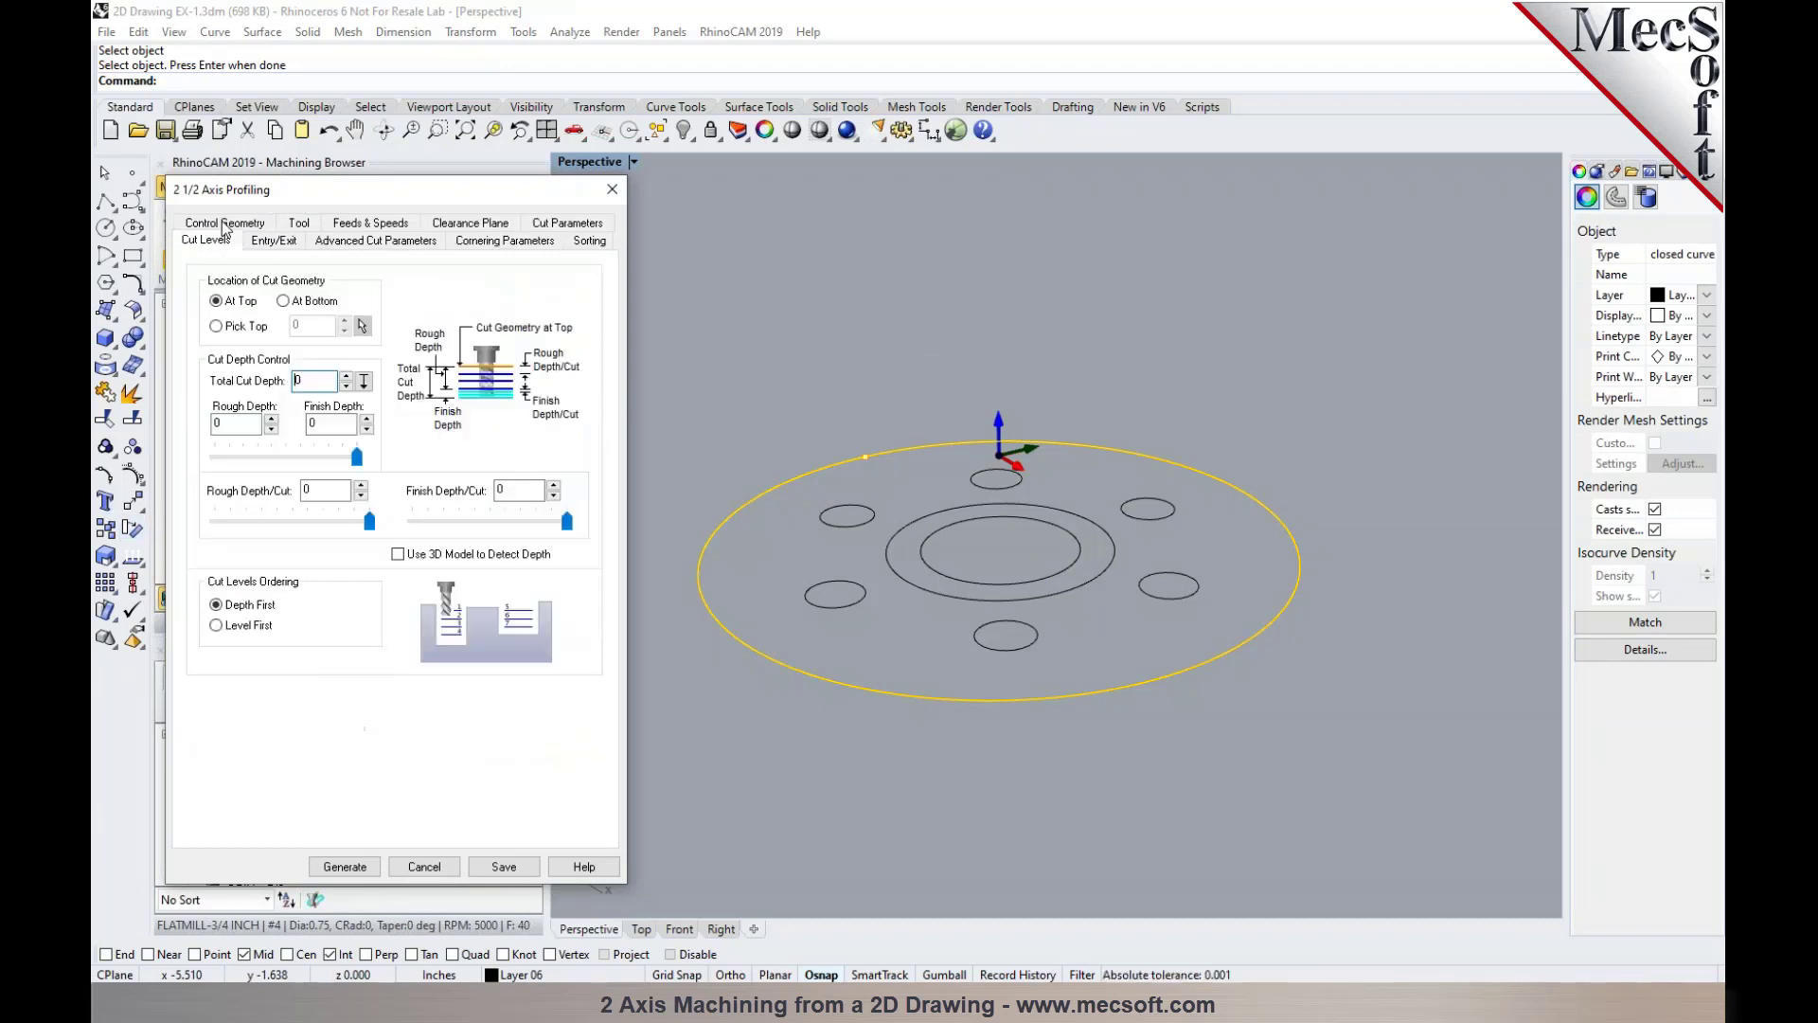
{"action": "left_click", "coordinate": [287, 301]}
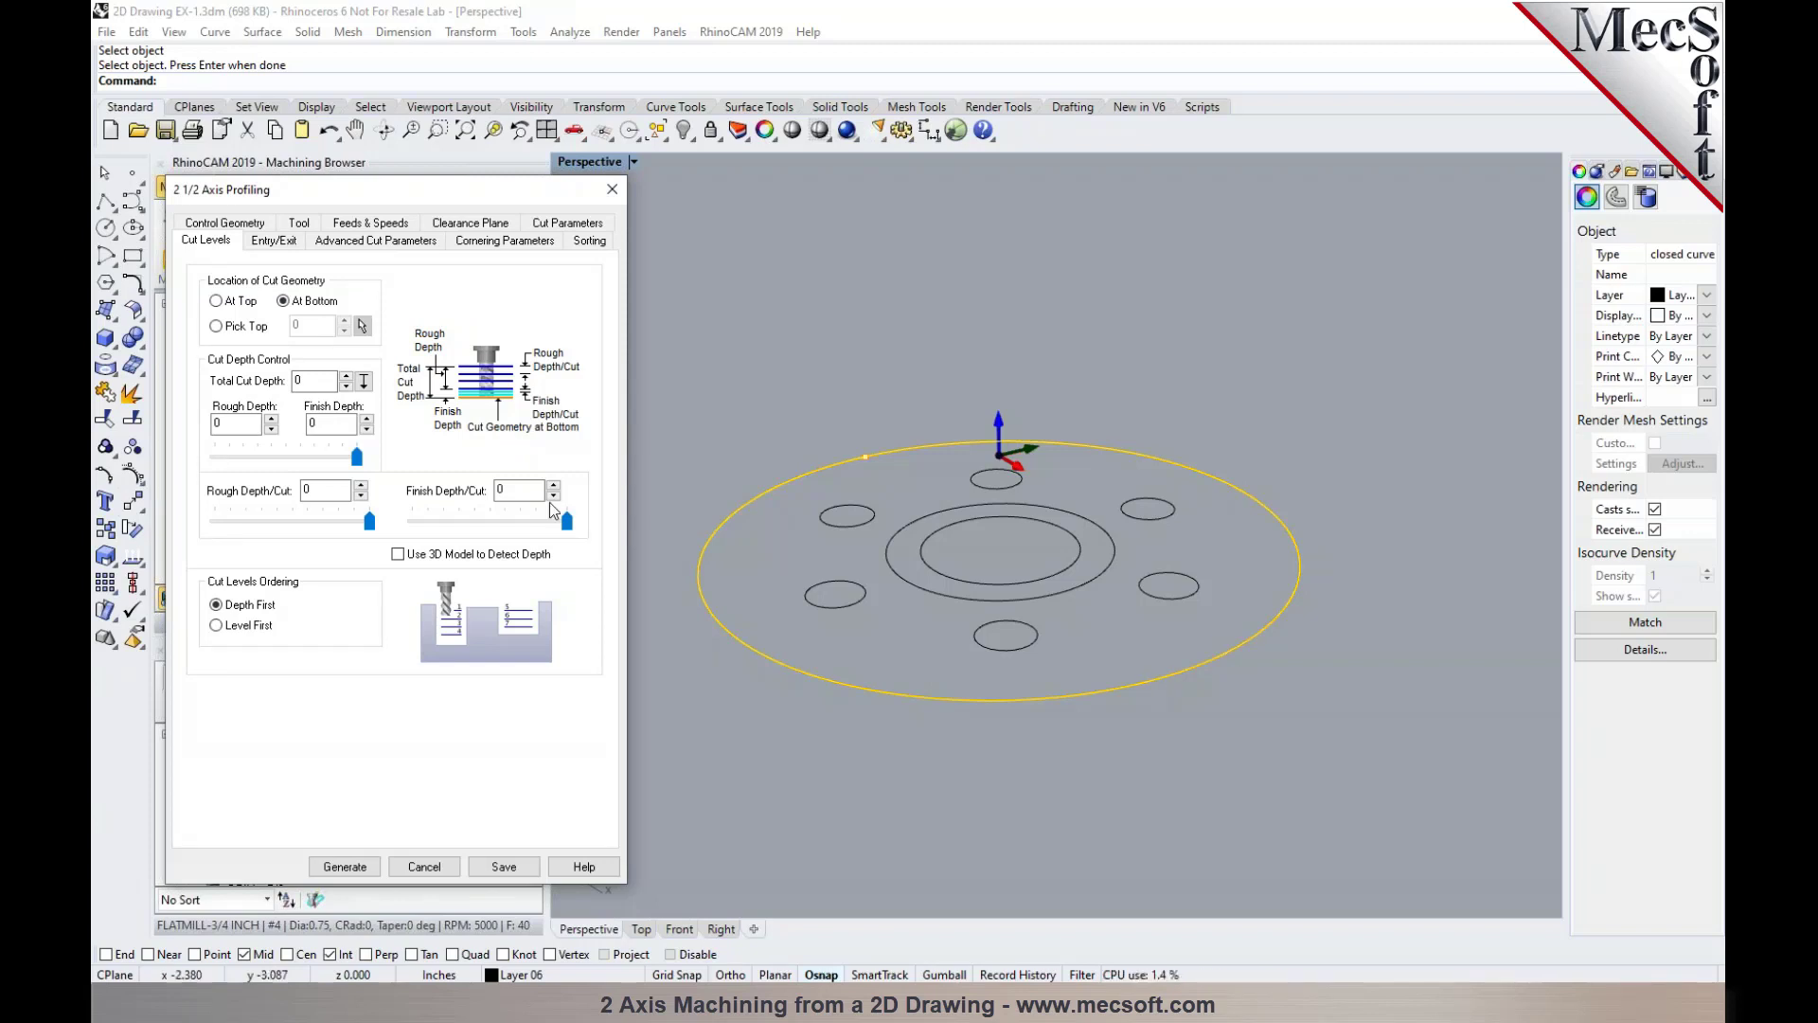
{"action": "left_click", "coordinate": [315, 380]}
{"action": "left_click", "coordinate": [347, 867]}
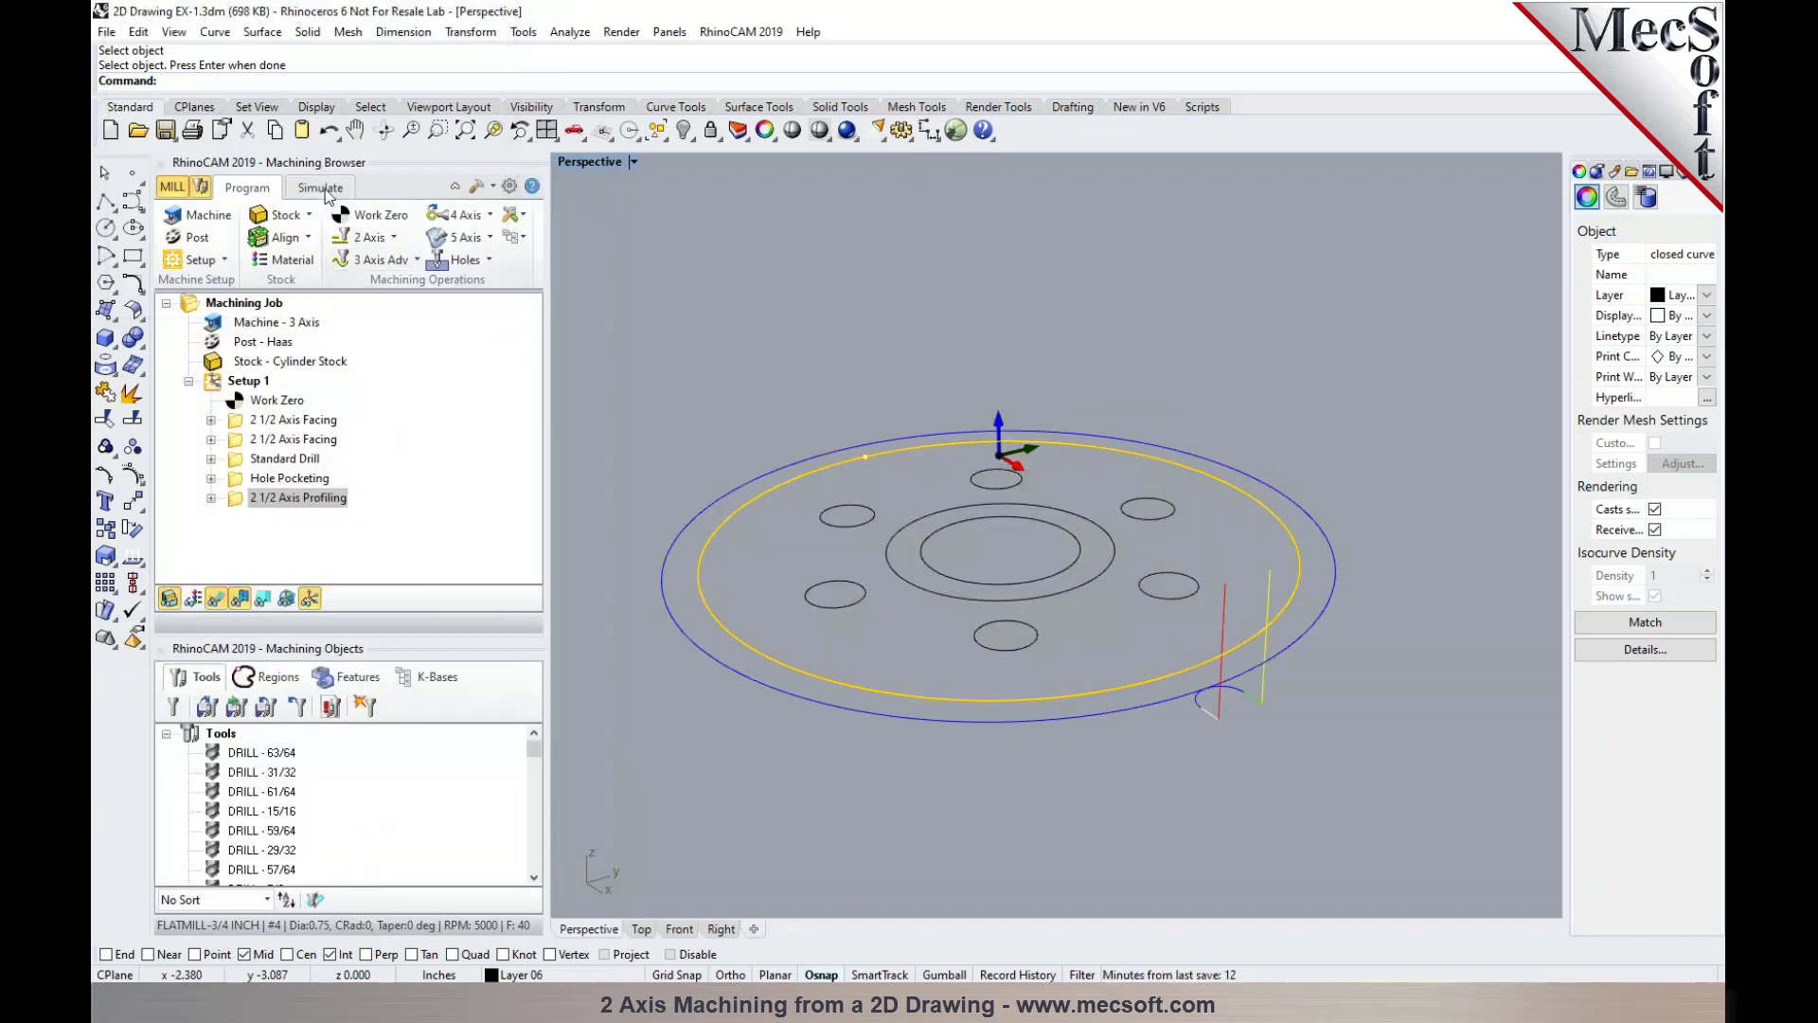
Play the profiling simulation and orbit the finished flange, comparing toolpath and machined stock
{"action": "left_click", "coordinate": [326, 189]}
{"action": "left_click", "coordinate": [320, 239]}
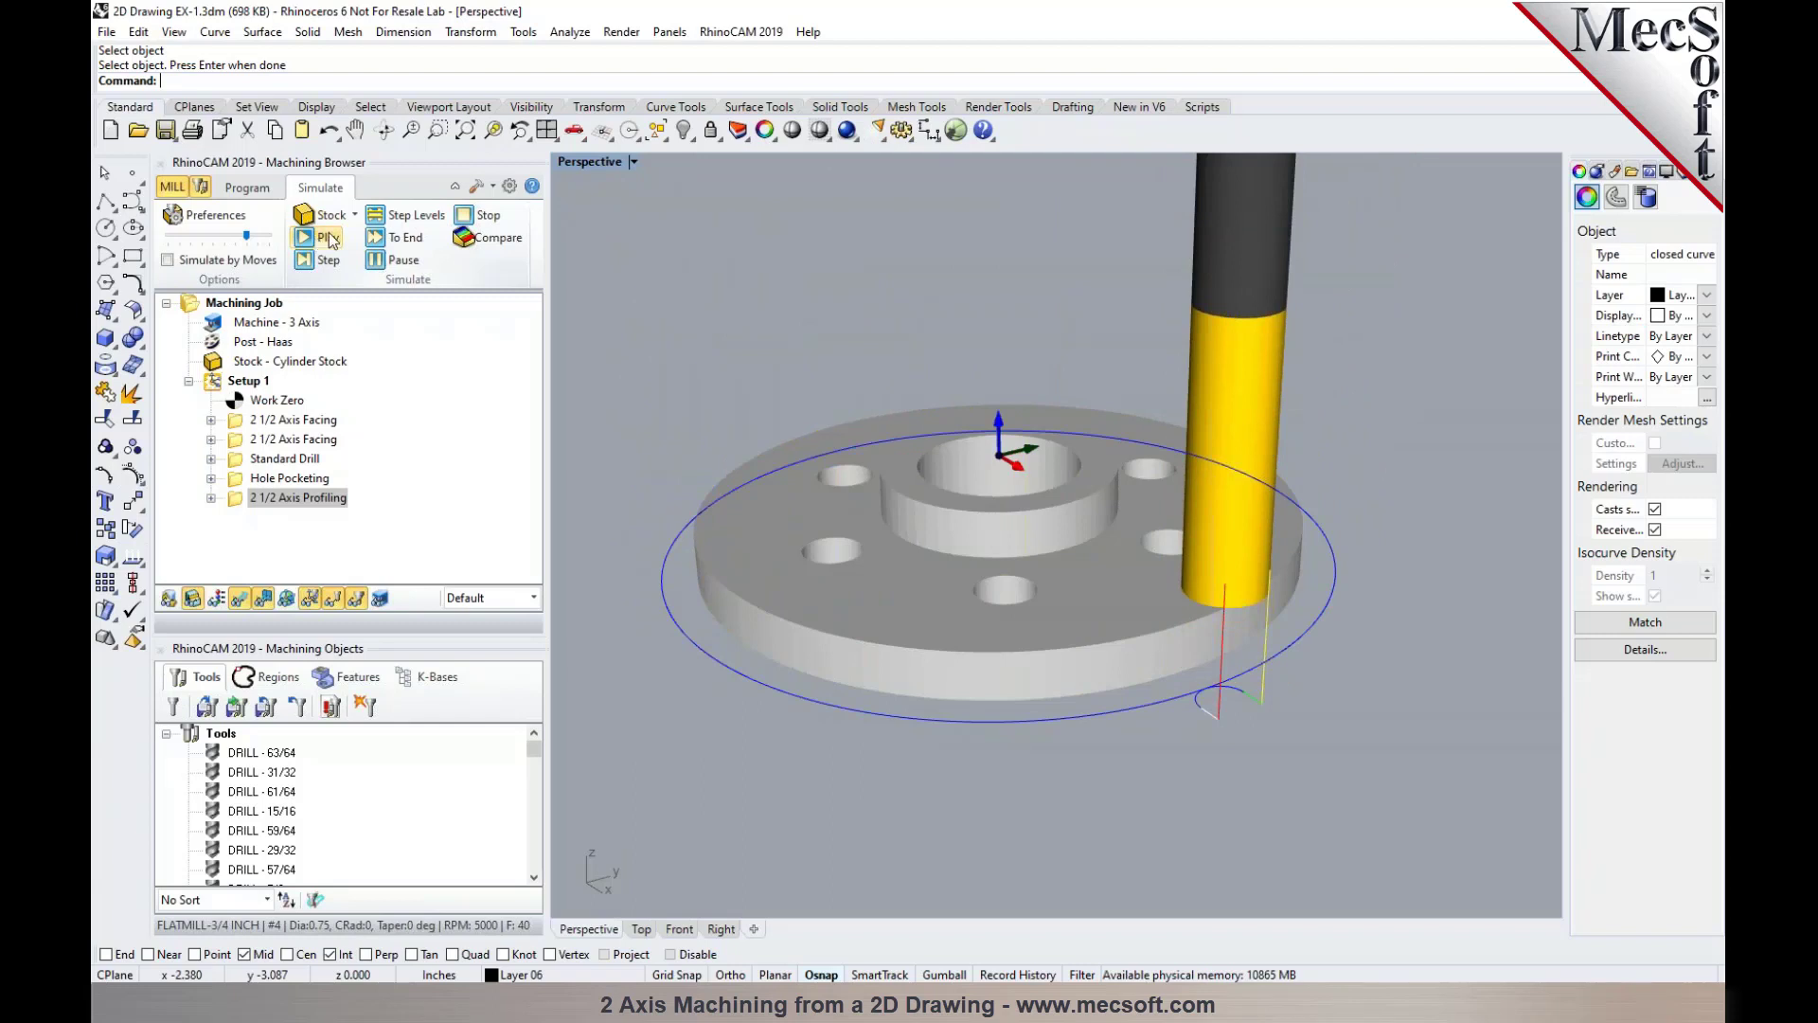
{"action": "left_click", "coordinate": [701, 341]}
{"action": "scroll", "coordinate": [723, 366], "scroll_direction": "up", "scroll_amount": 2}
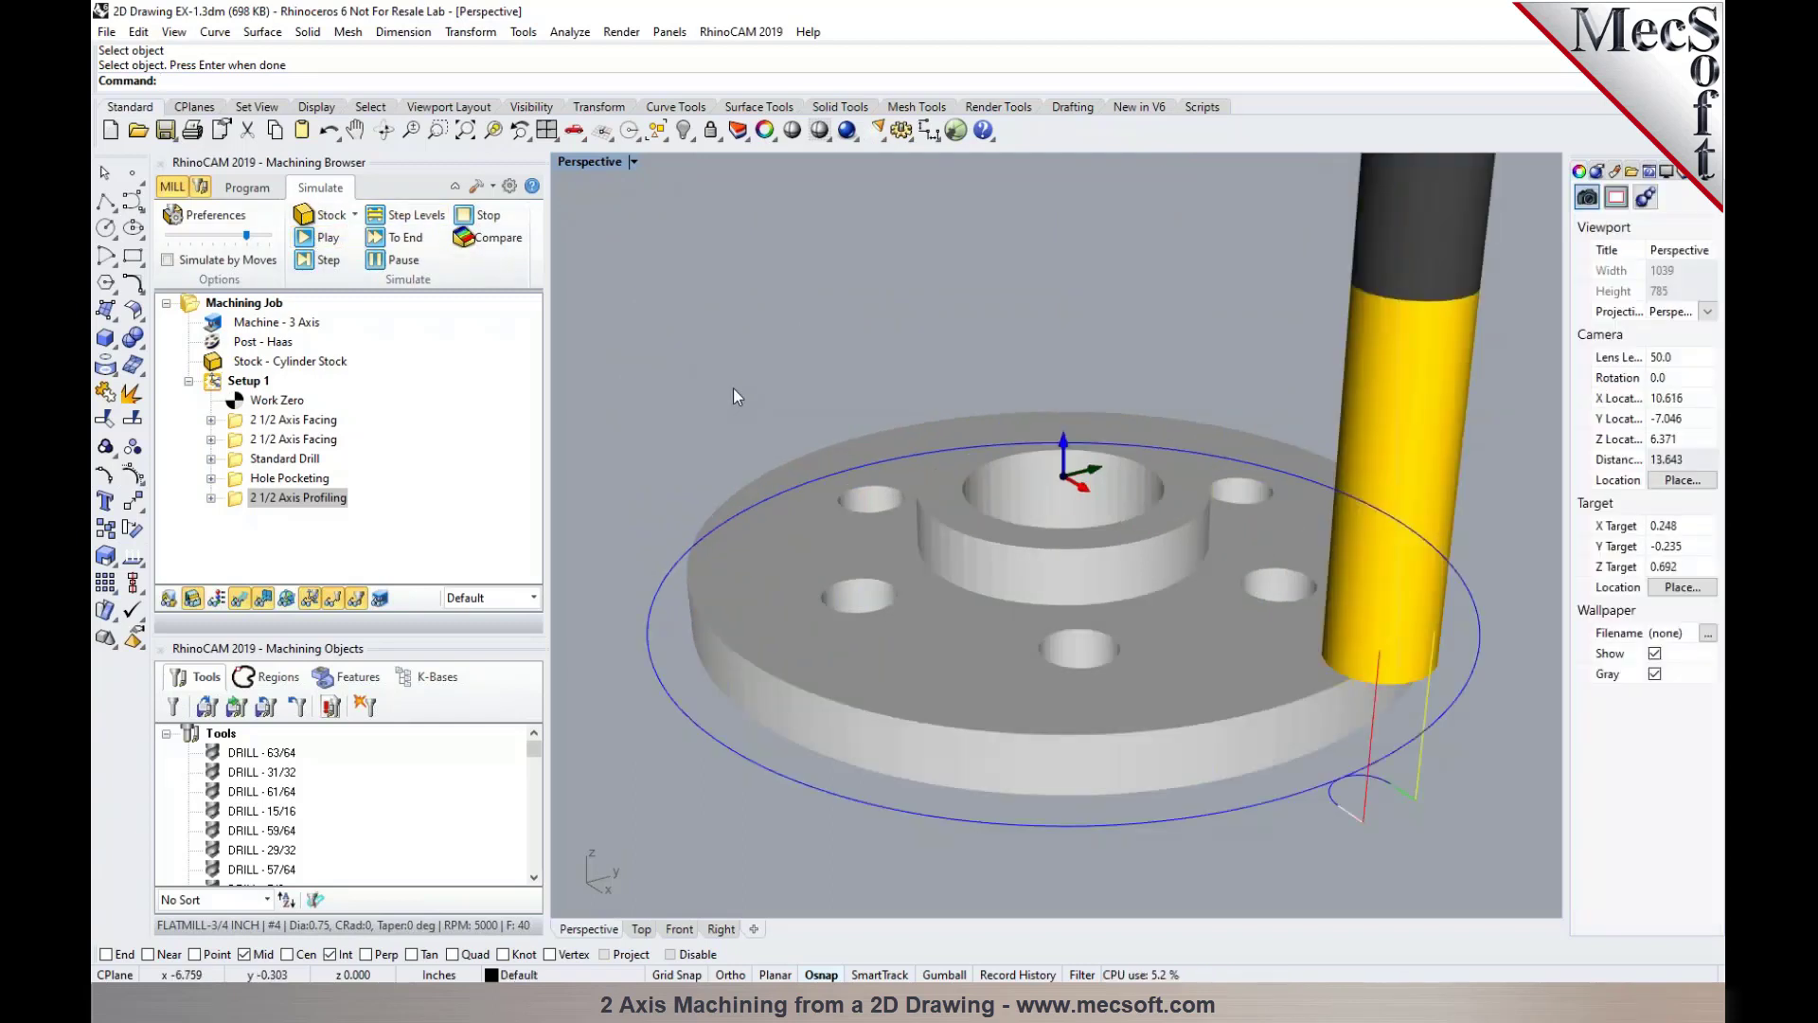
{"action": "right_click_drag", "start_coordinate": [565, 431], "coordinate": [645, 392]}
{"action": "left_click", "coordinate": [246, 188]}
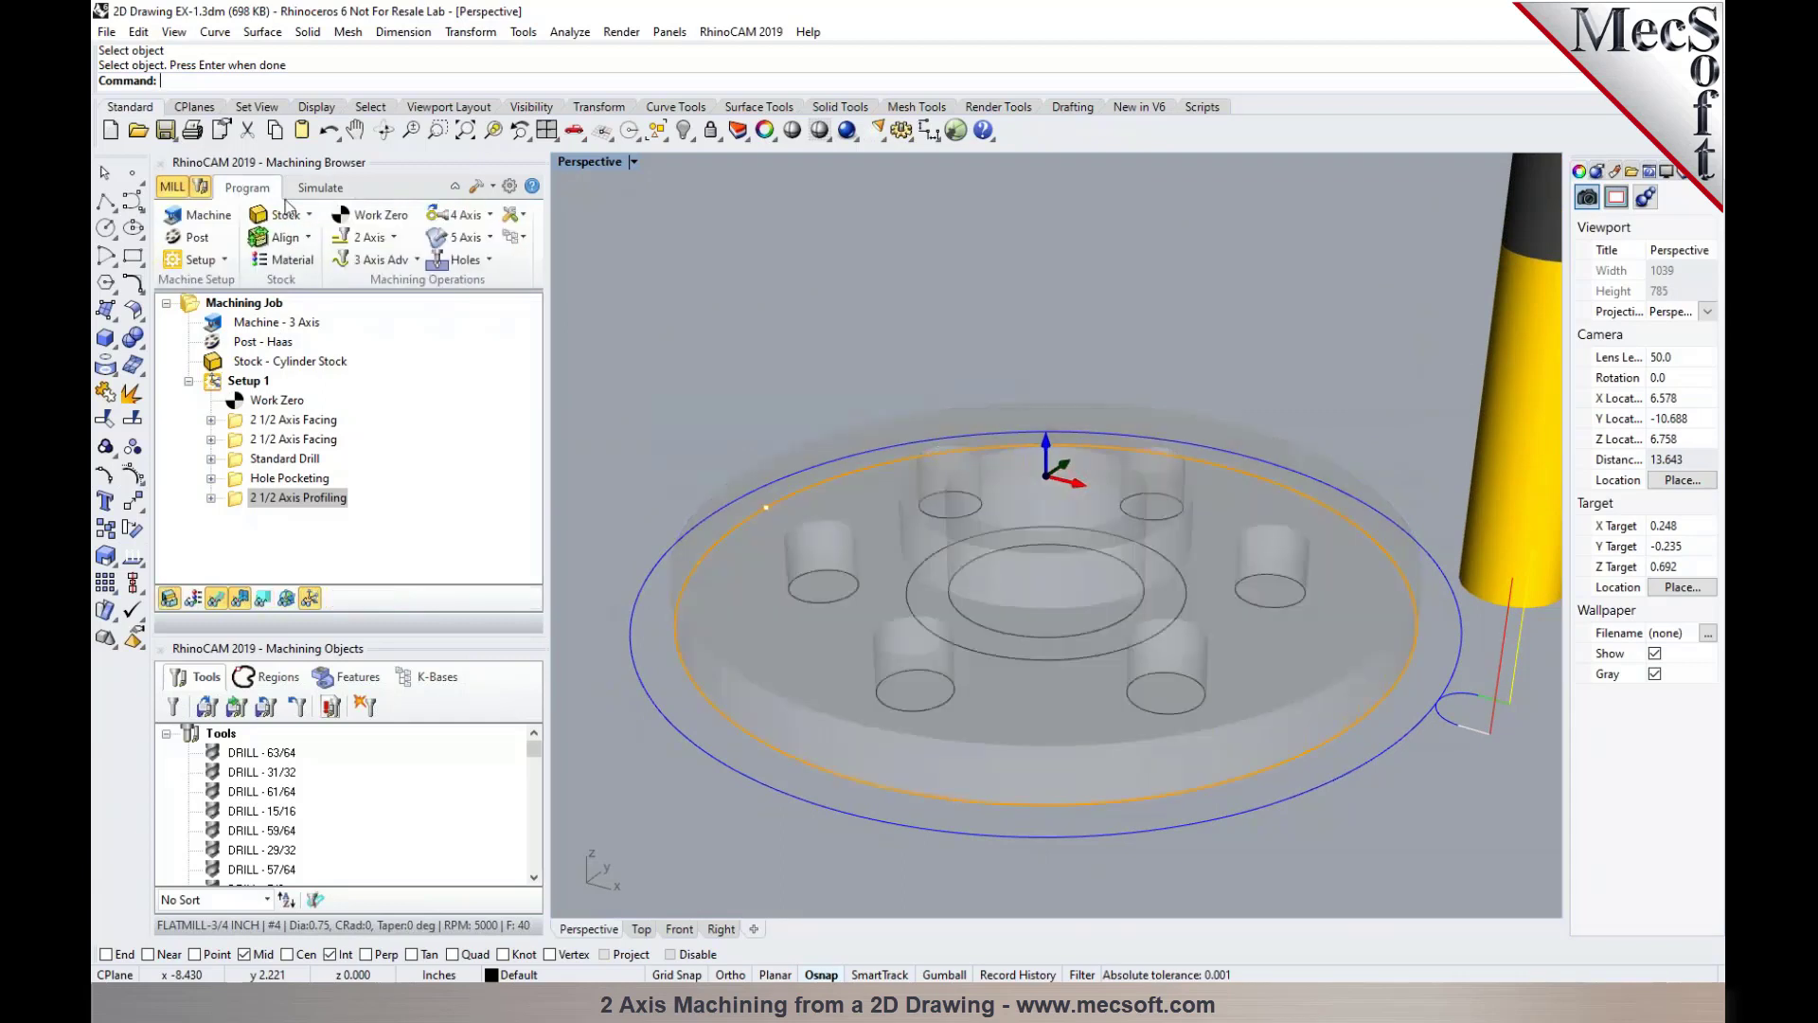
{"action": "left_click", "coordinate": [321, 187]}
{"action": "right_click_drag", "start_coordinate": [947, 615], "coordinate": [972, 626]}
{"action": "mouse_move", "coordinate": [778, 1002]}
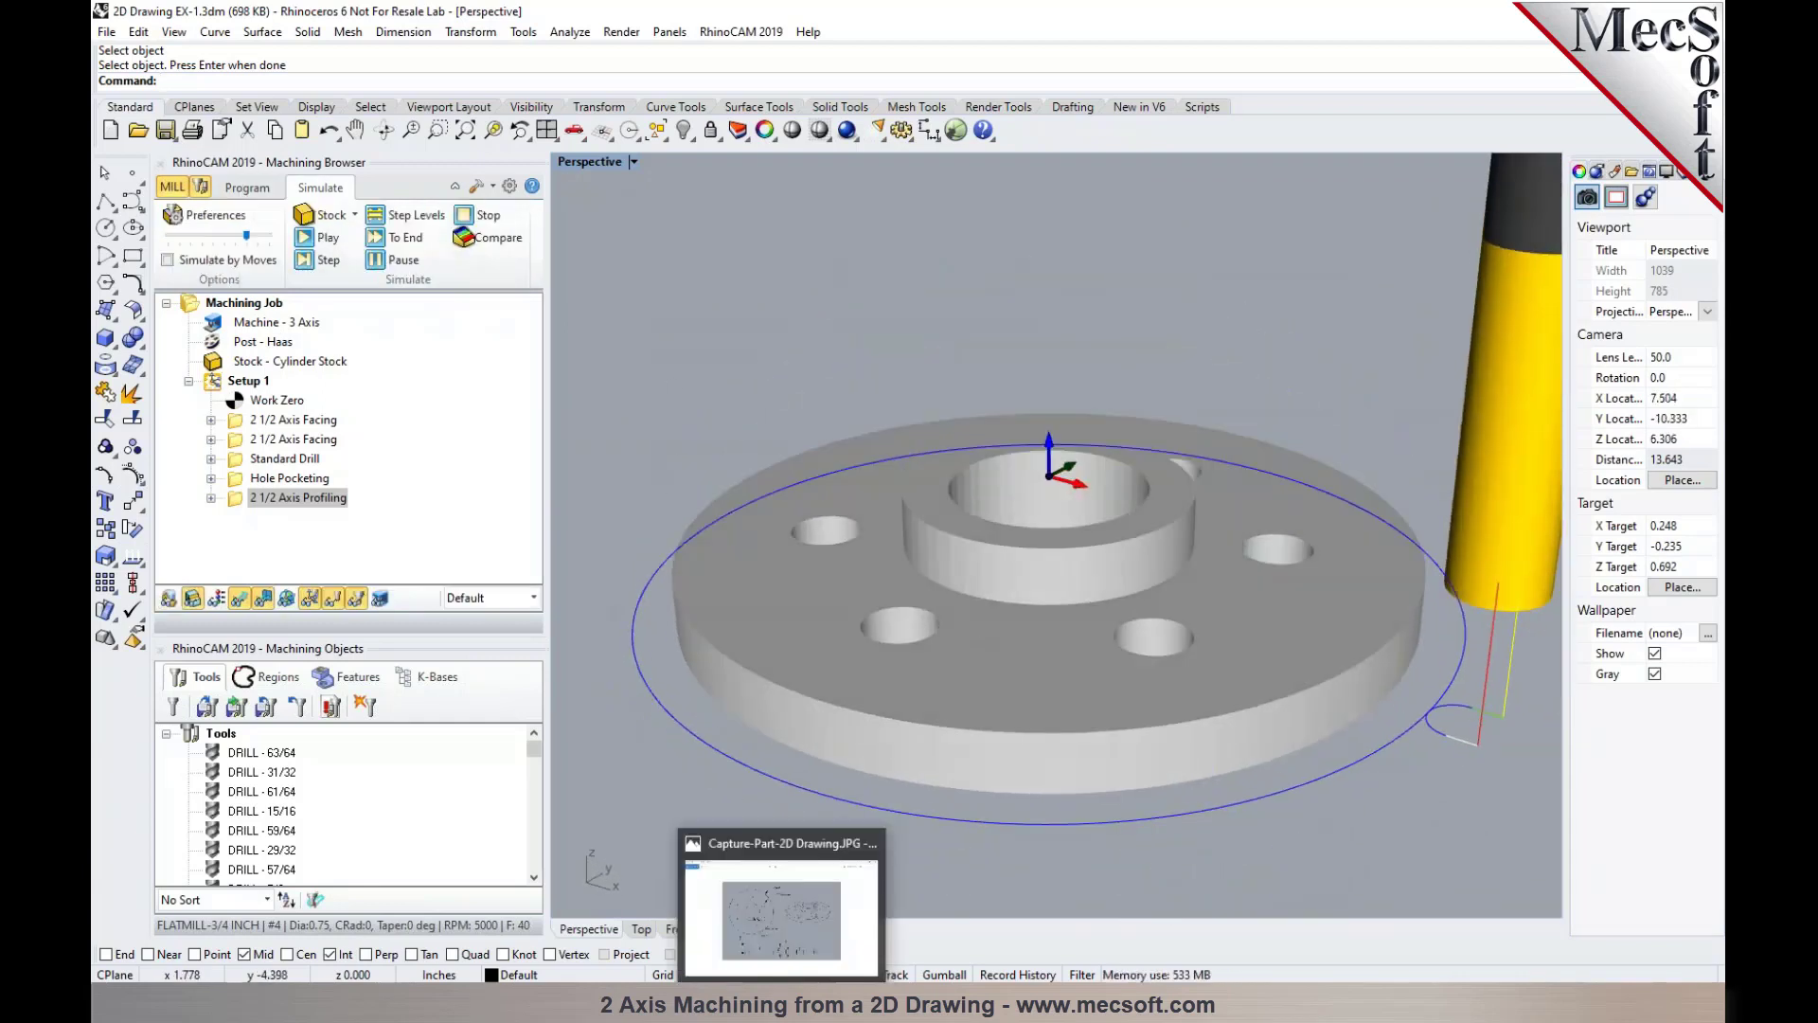
{"action": "left_click", "coordinate": [772, 964]}
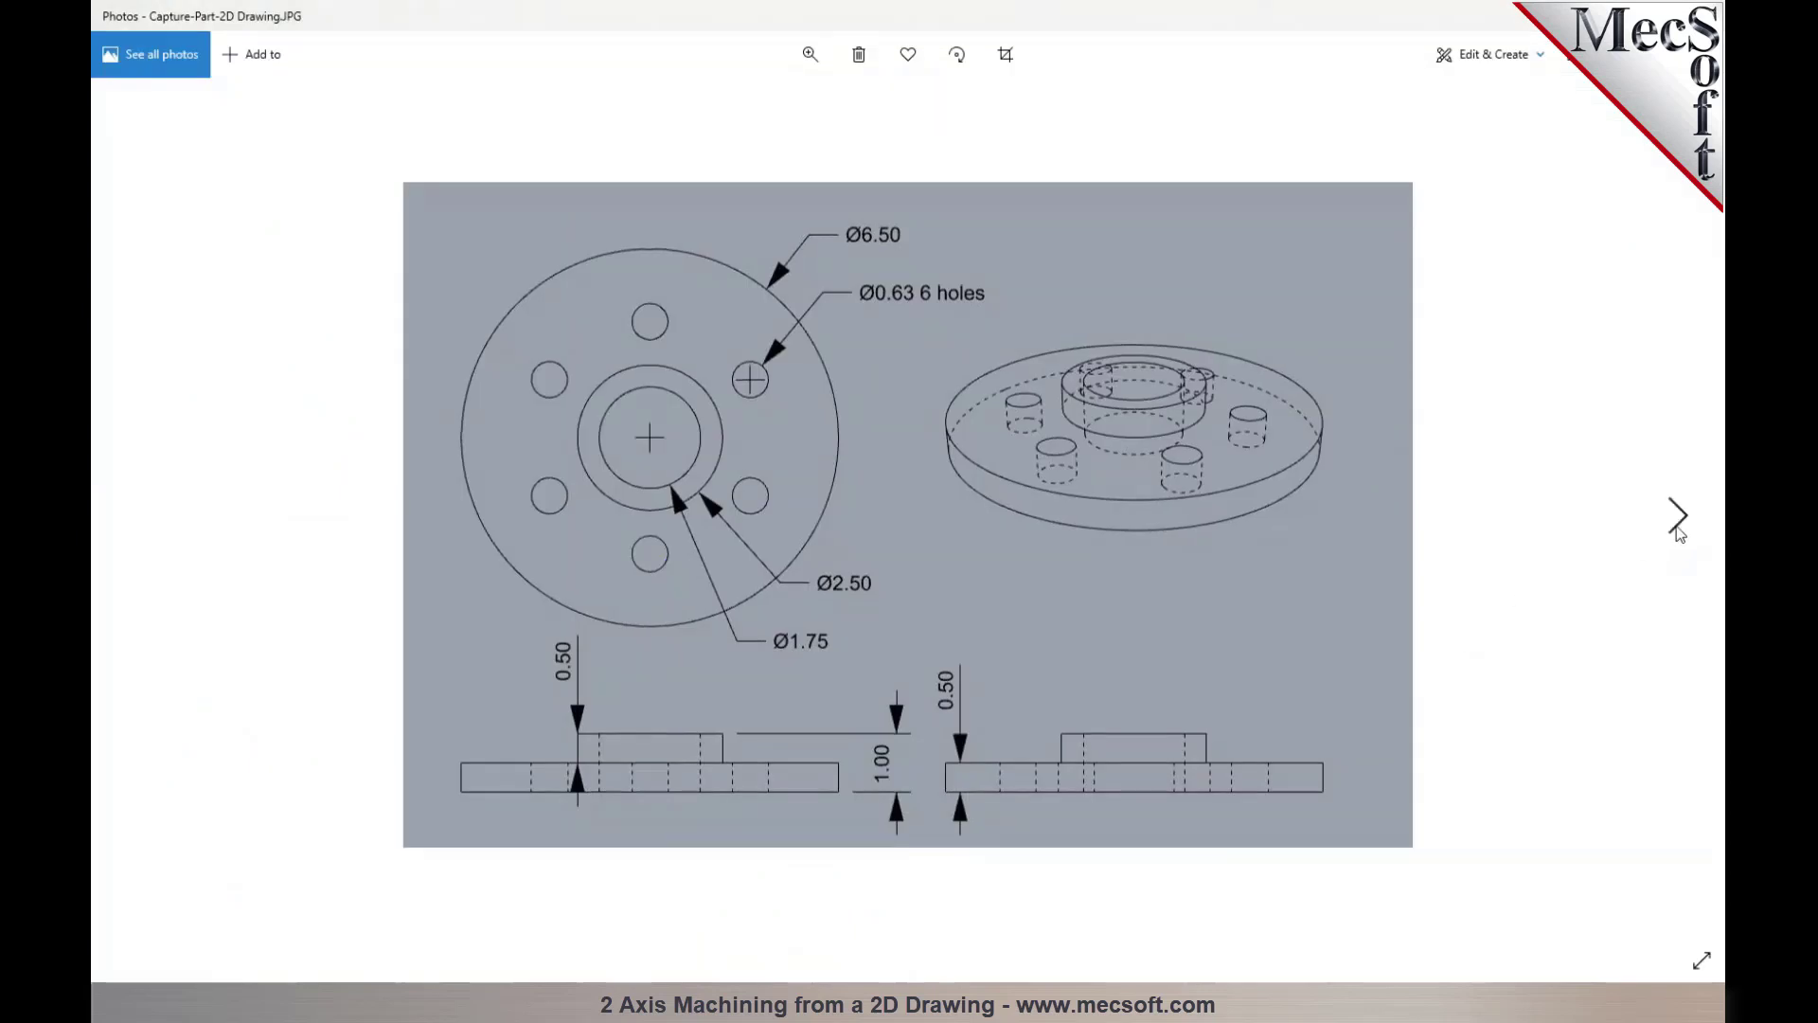
{"action": "left_click", "coordinate": [1674, 526]}
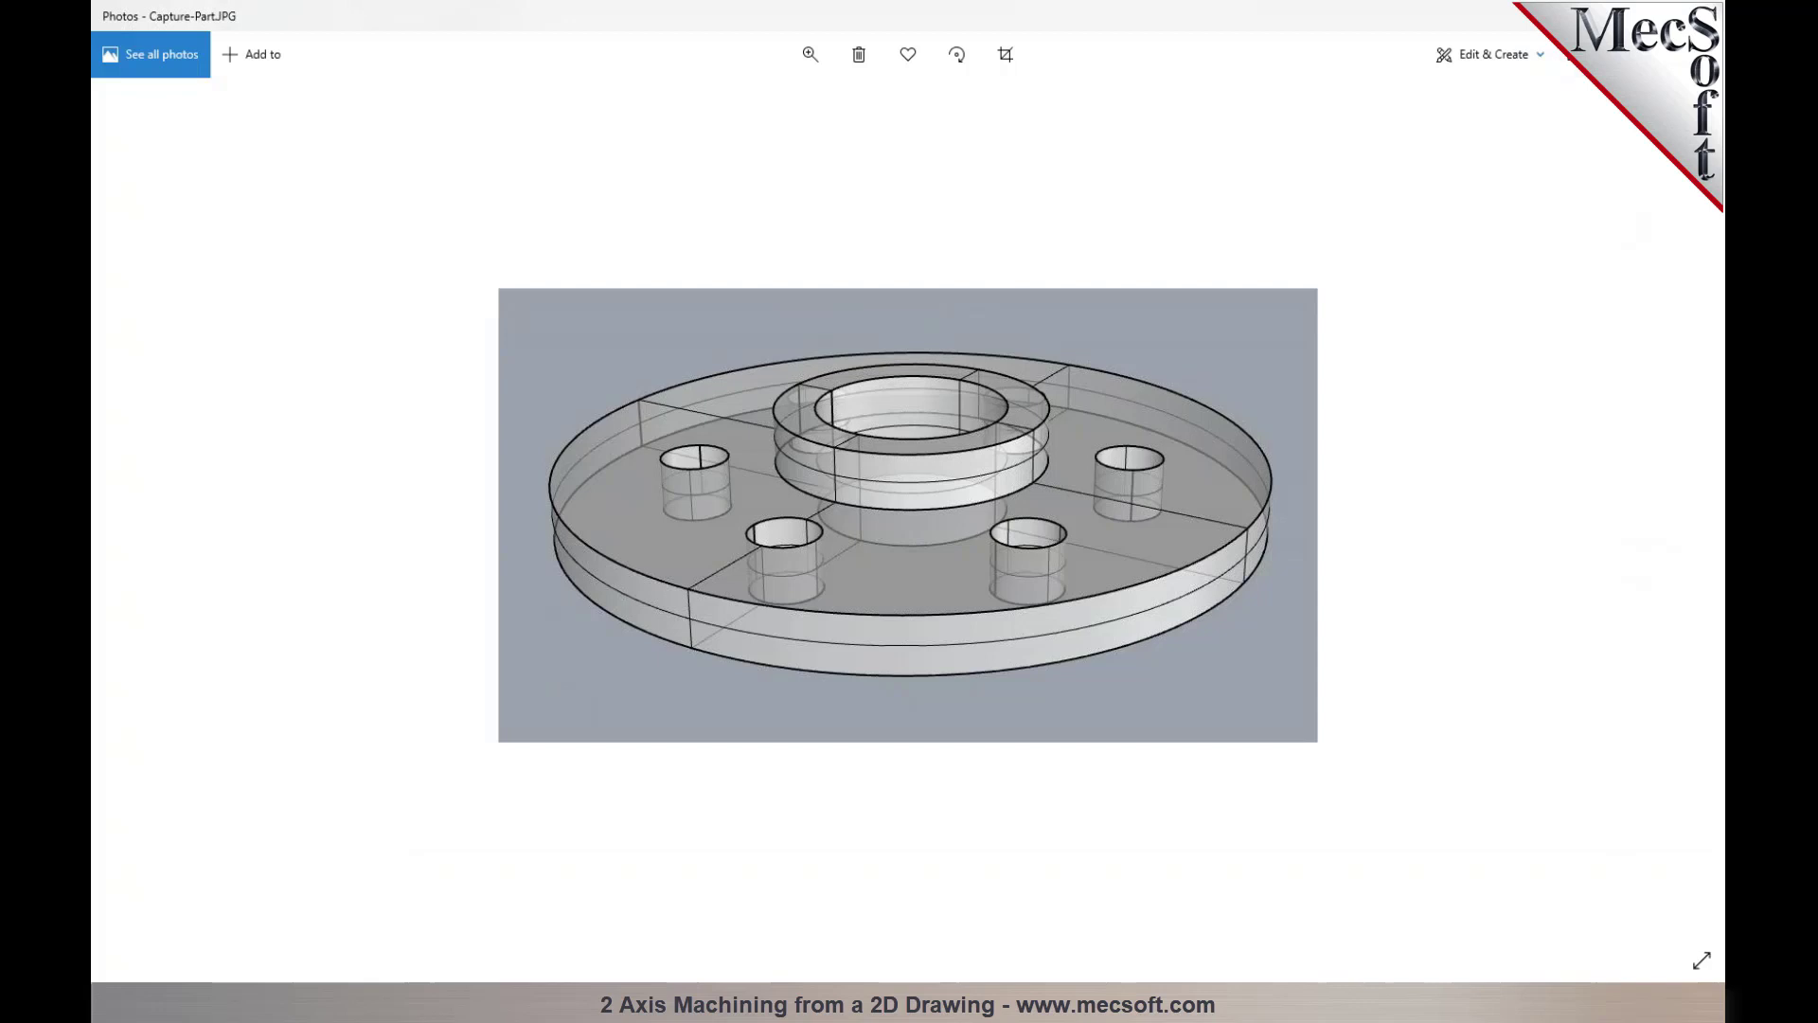
{"action": "key", "text": "alt+Tab"}
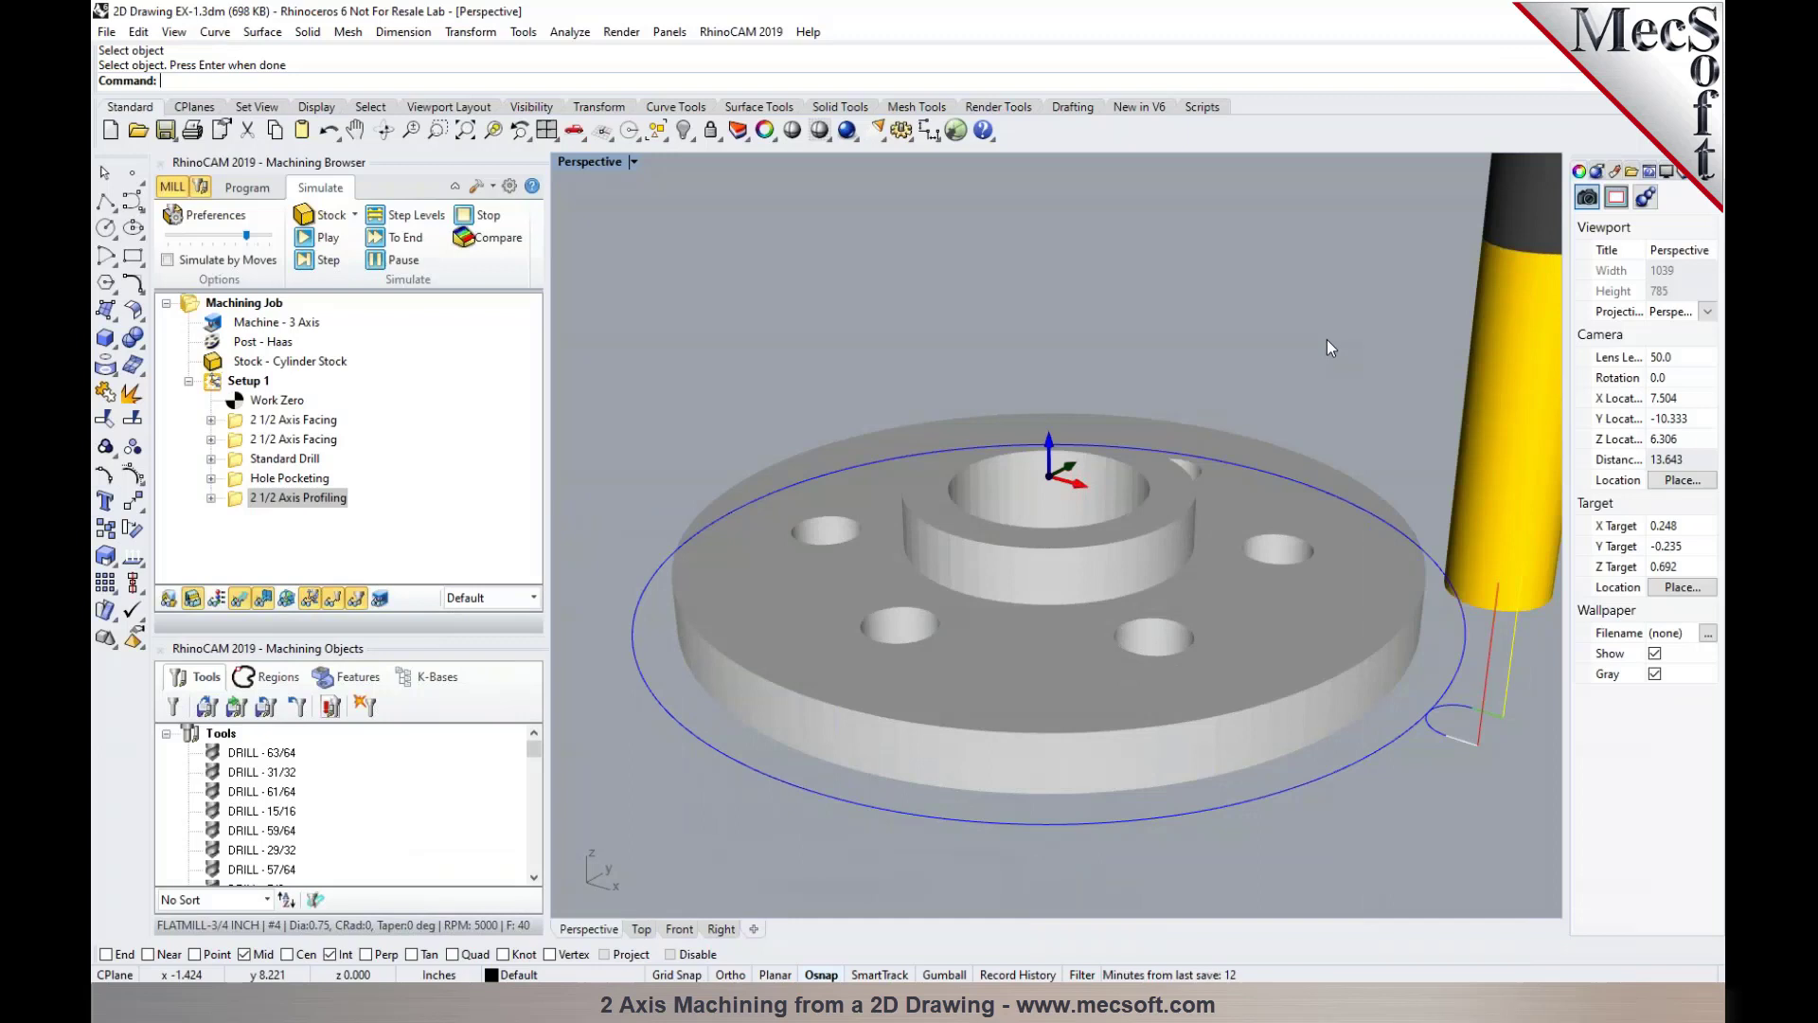